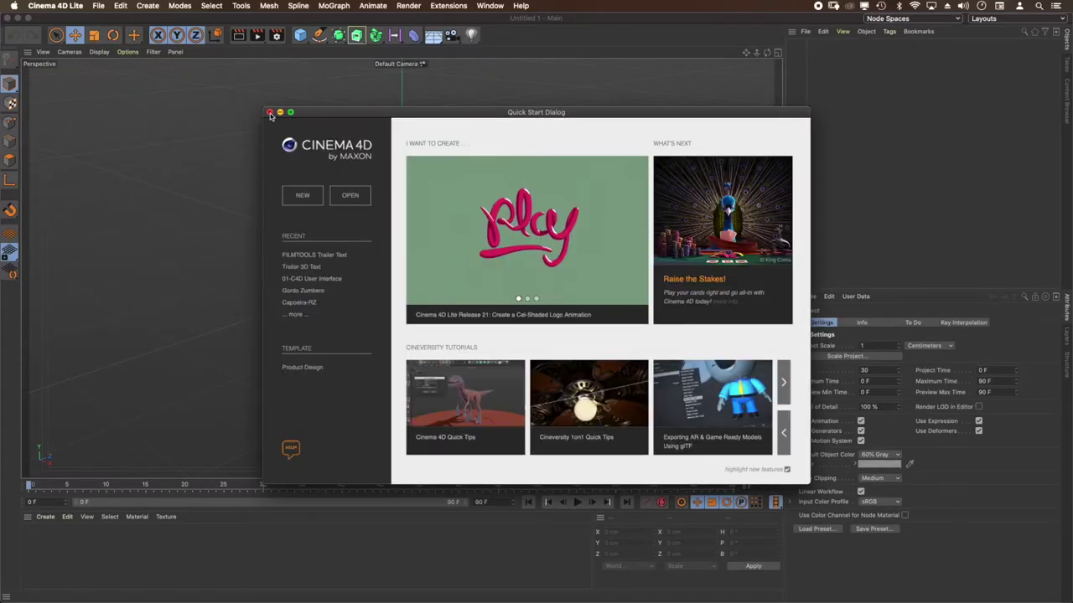
Dismiss the Cinema 4D Lite Quick Start window and switch to After Effects
left_click(270, 113)
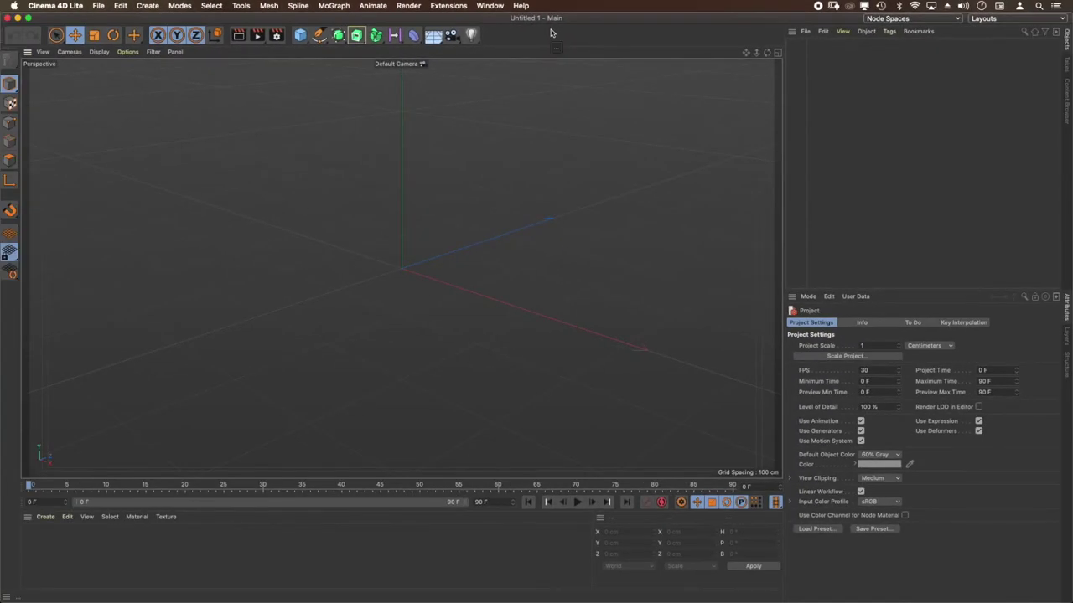
key("super+Tab")
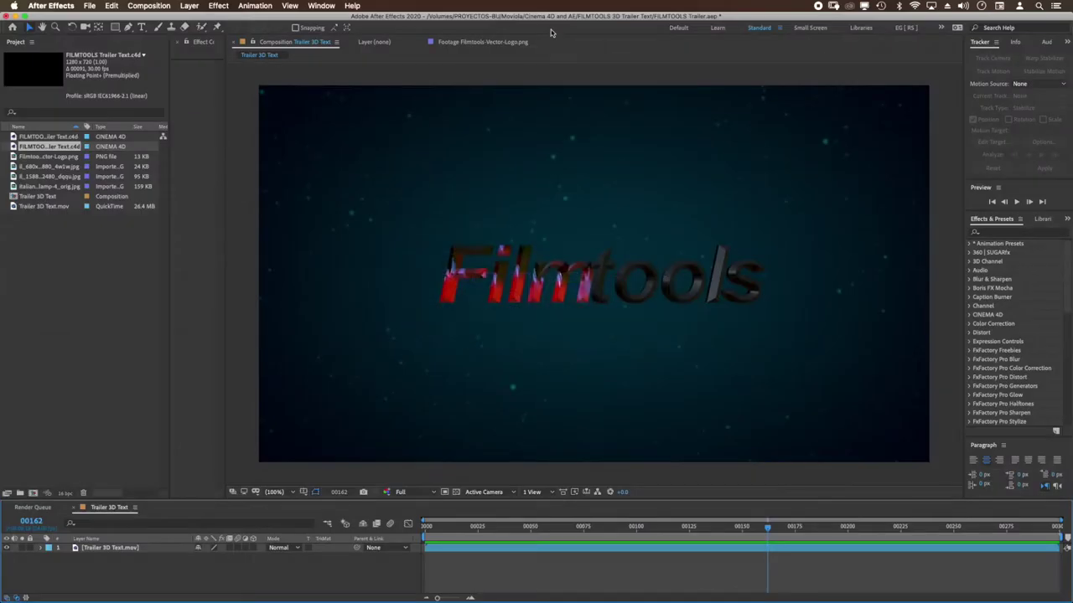
Open the FILMTOOLS Trailer Text .c4d project item in Cinema 4D Lite with Edit > Edit Original
left_click(12, 147)
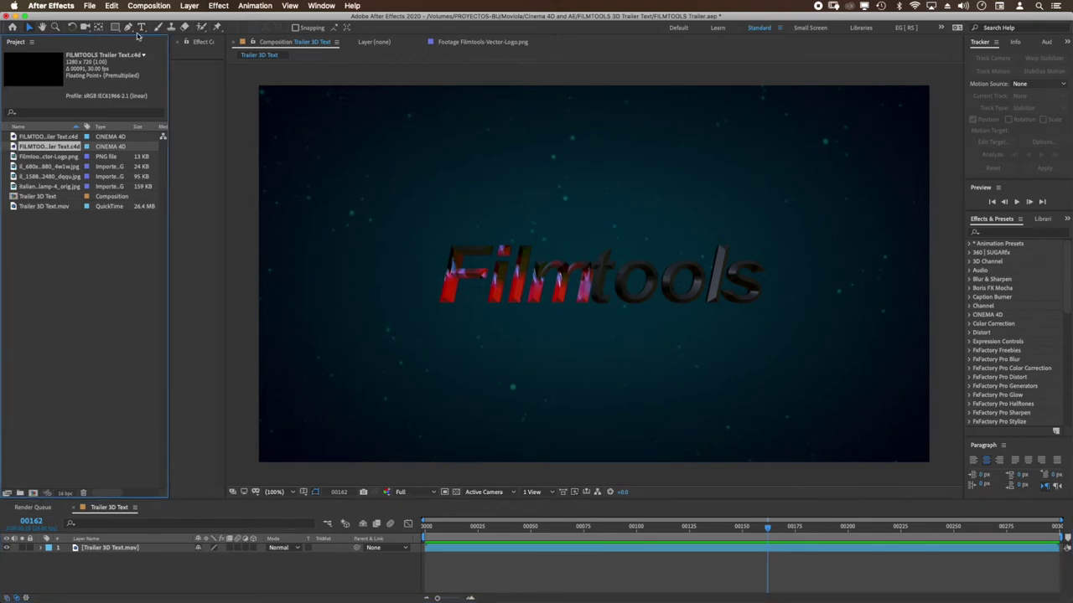
left_click(113, 5)
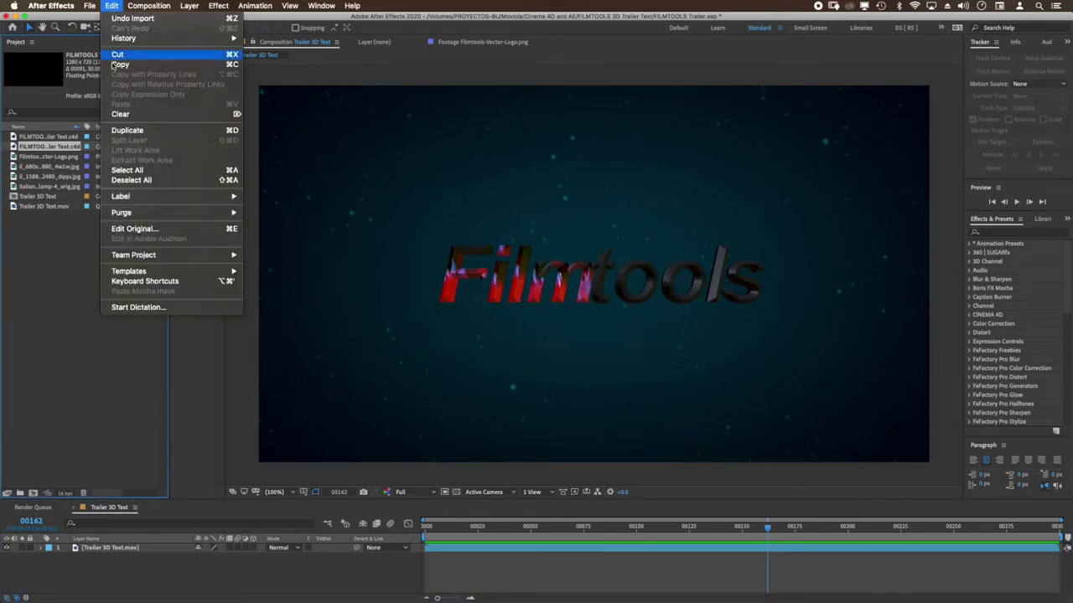
left_click(147, 234)
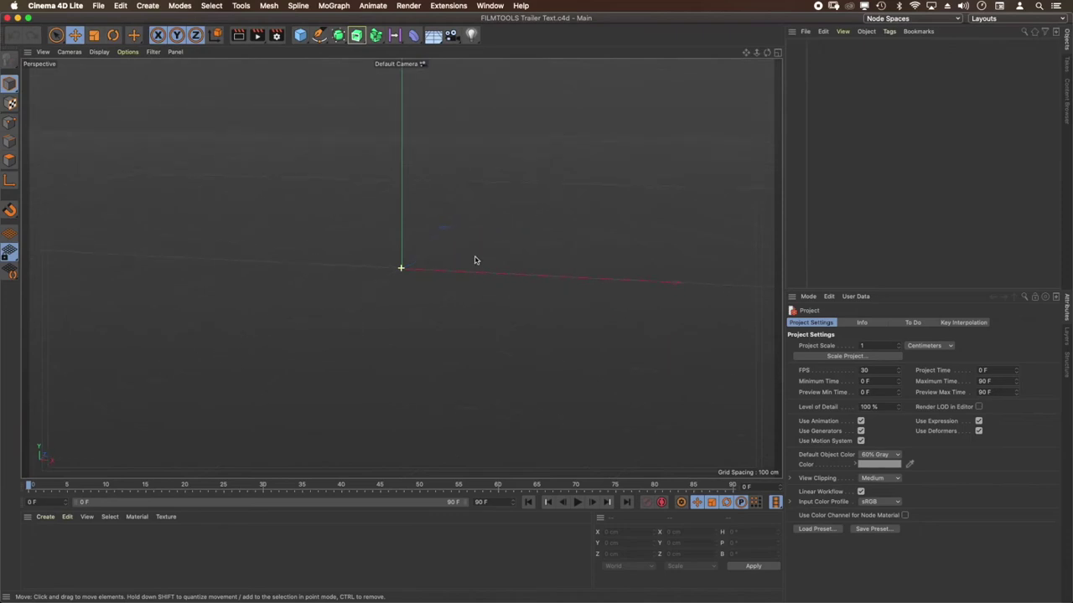
Deselect everything in Cinema 4D, return to After Effects and scrub to frame 208
left_click(474, 260)
key("super+Tab")
left_click_drag(772, 537, 865, 530)
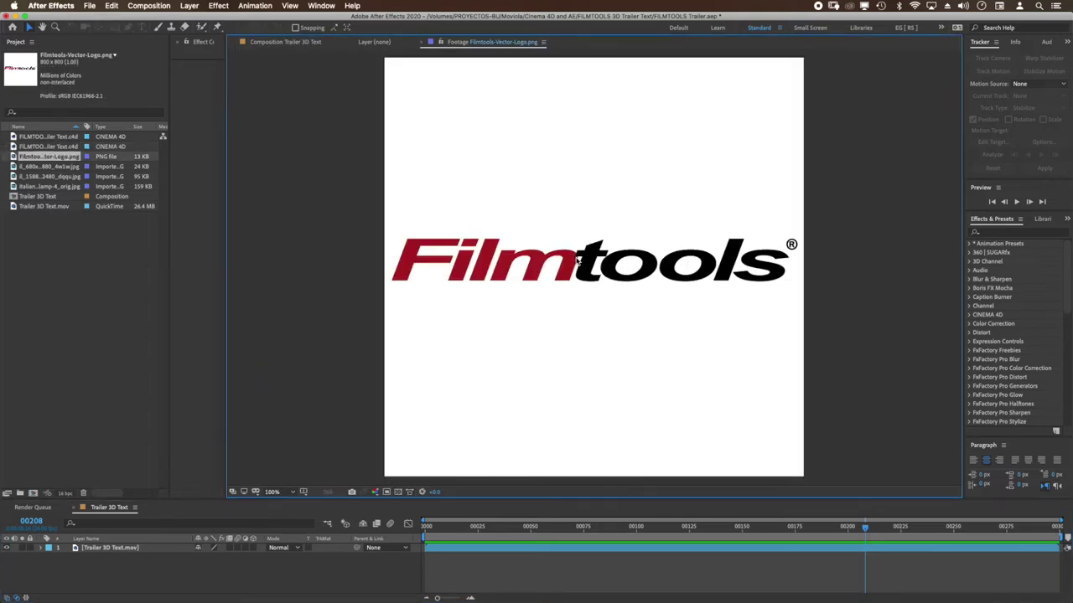
Zoom the Filmtools logo footage to 400% and back to 100%, then return to Cinema 4D
scroll(577, 260, "up", 4)
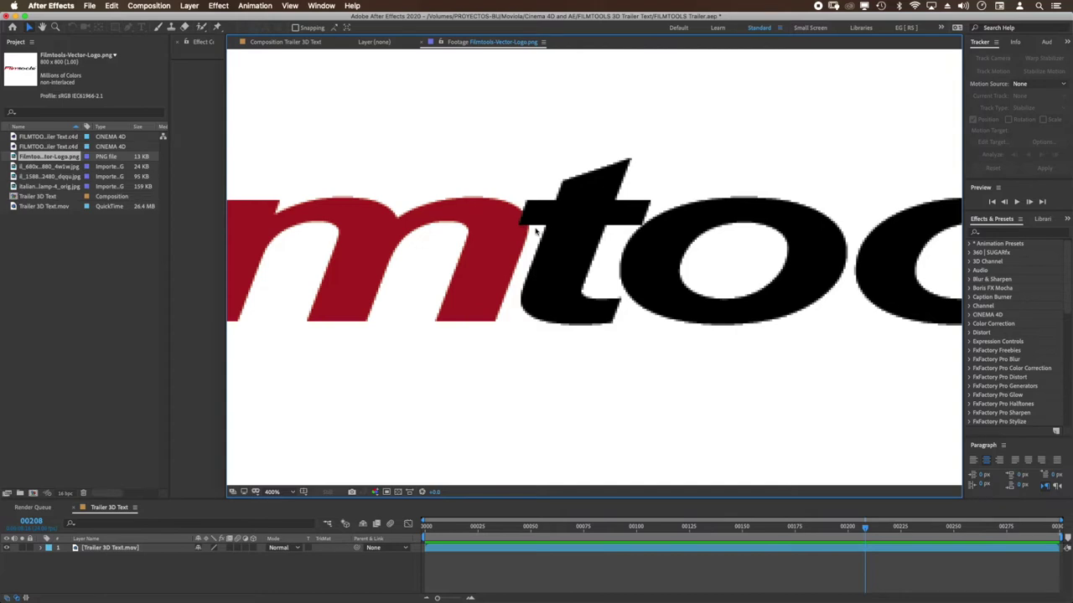
scroll(534, 232, "down", 4)
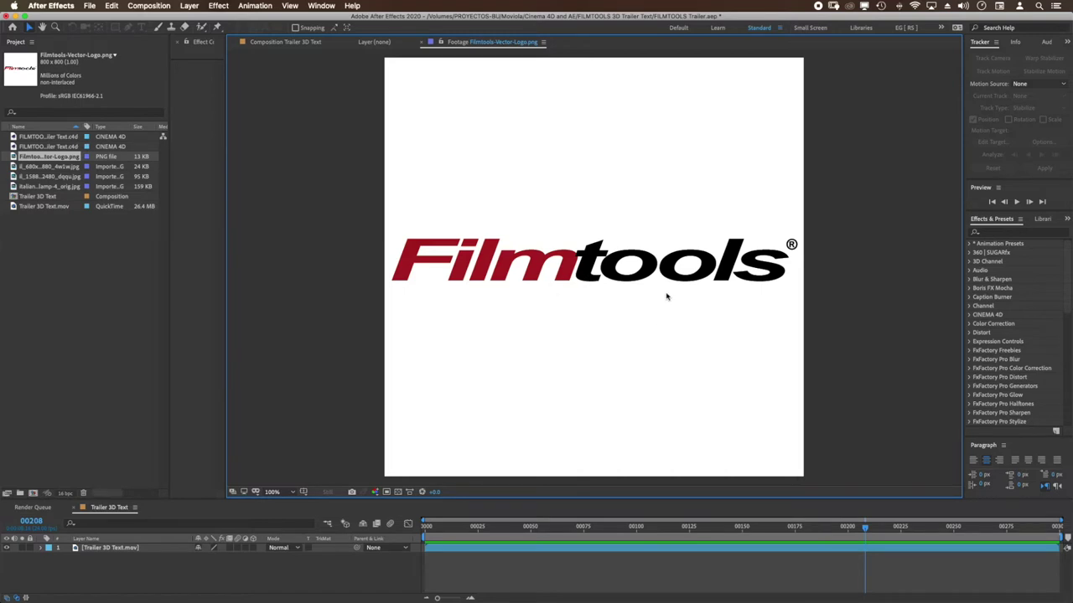
key("super+Tab")
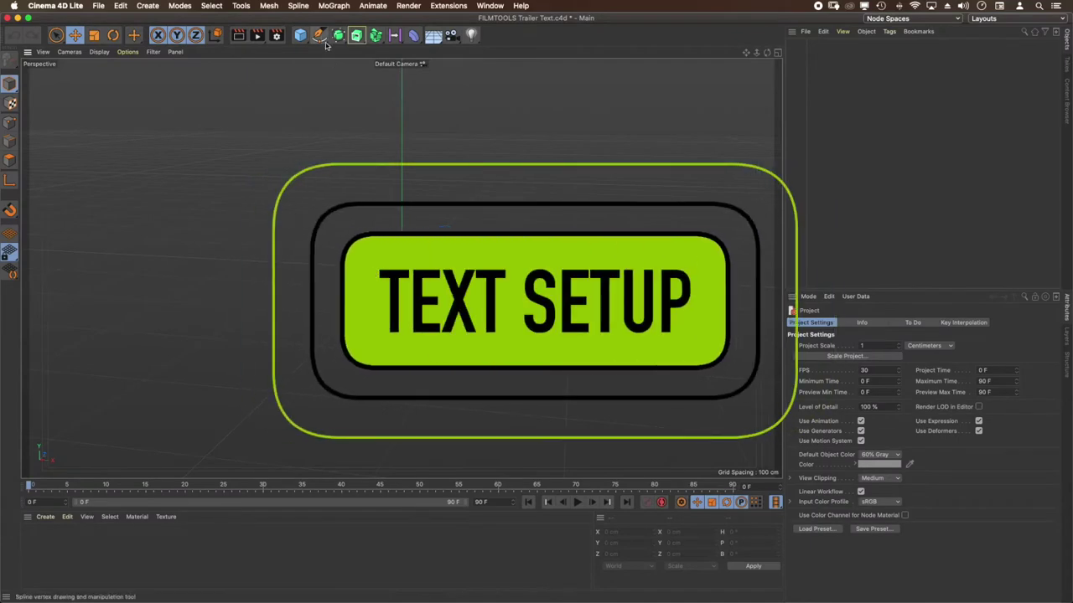
Create a Text spline from the spline palette and change its text to 'Film'
left_click(320, 36)
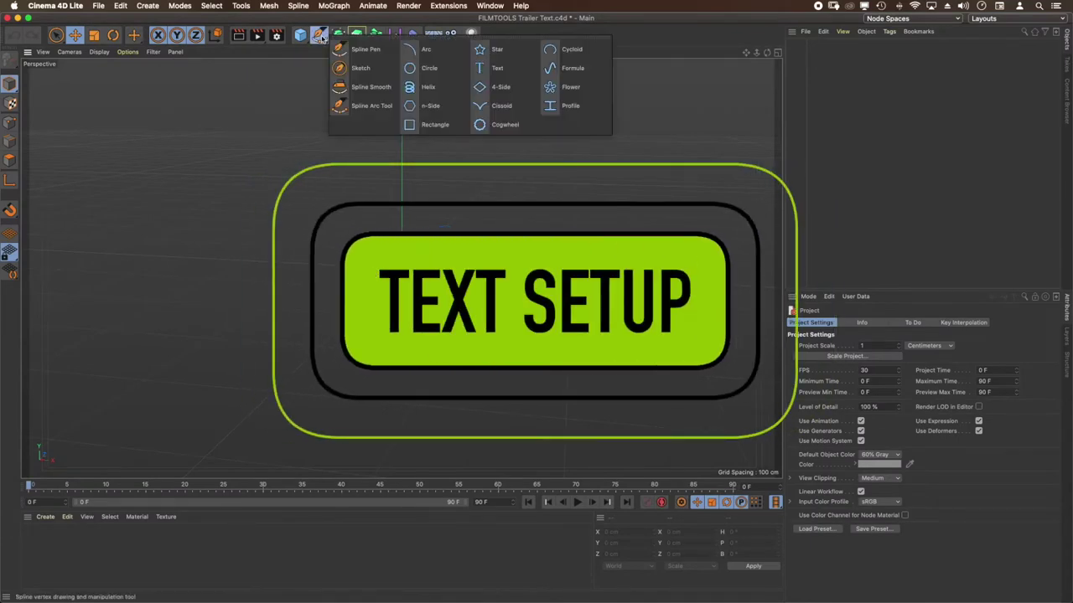
left_click(495, 68)
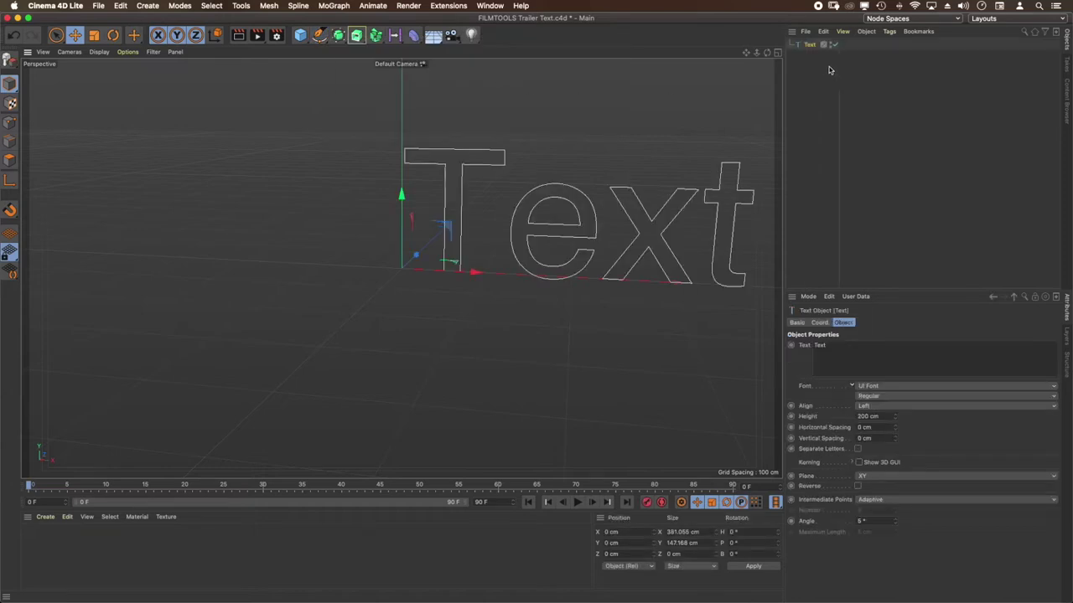
left_click_drag(843, 345, 785, 338)
type("Film")
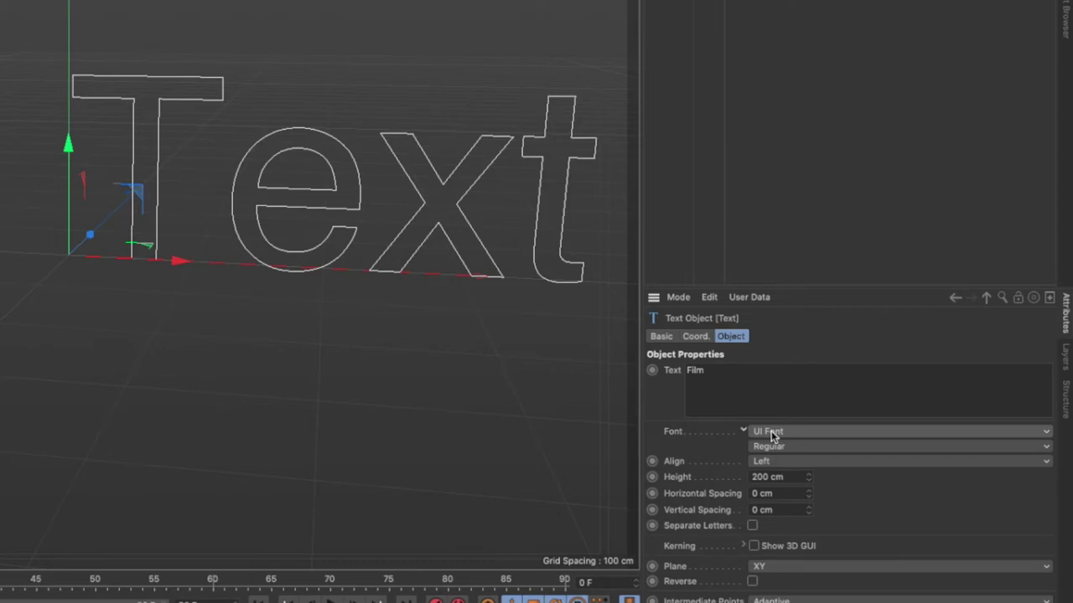
Give the Film text the Arial font in Bold Italic style with Right alignment
left_click(771, 431)
scroll(803, 231, "up", 15)
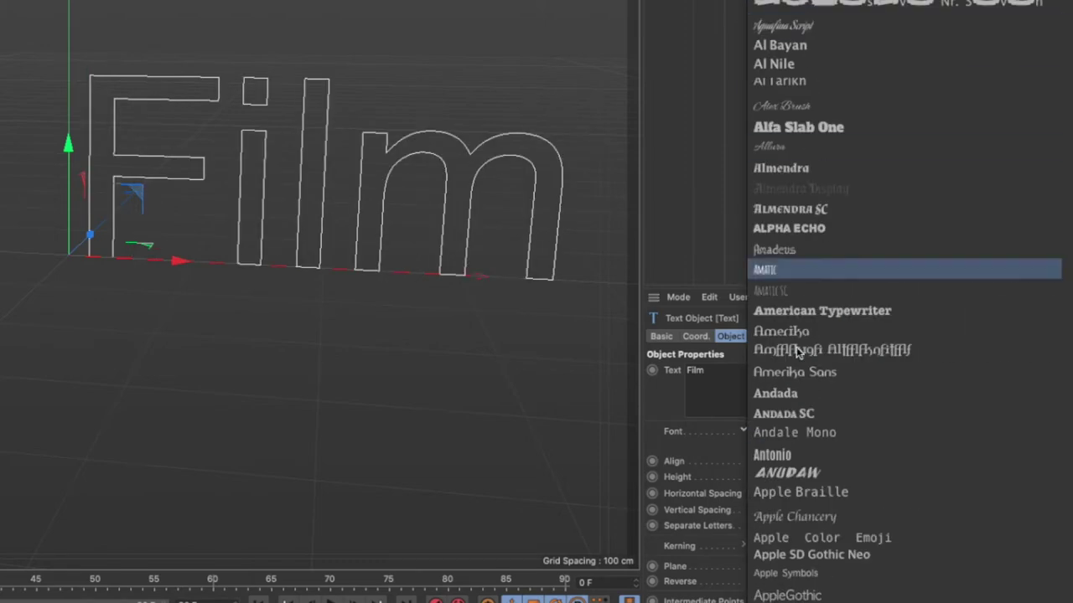
left_click(806, 169)
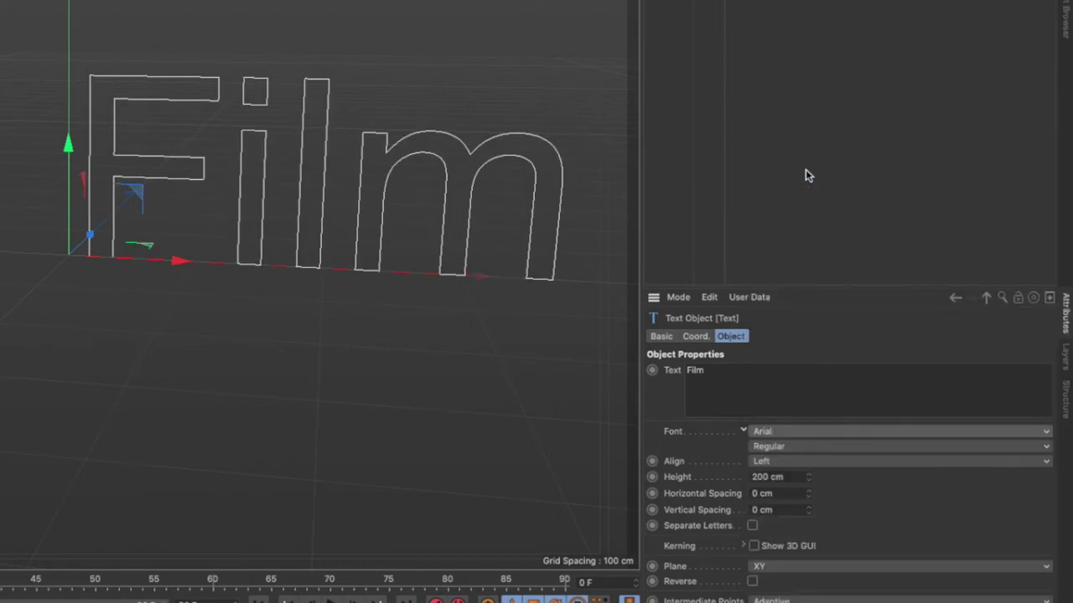
left_click(765, 446)
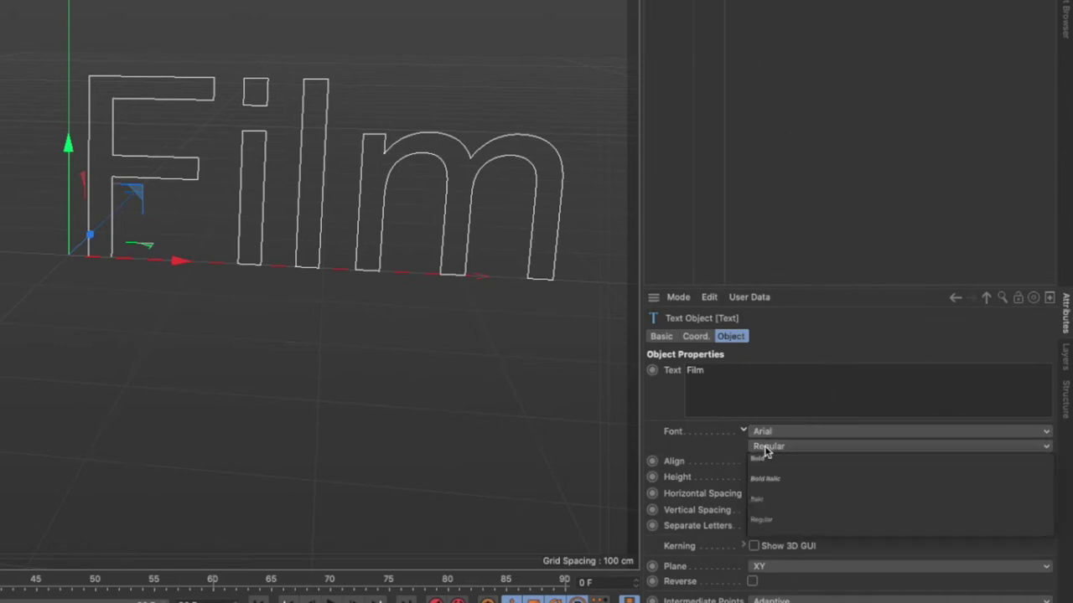
left_click(788, 480)
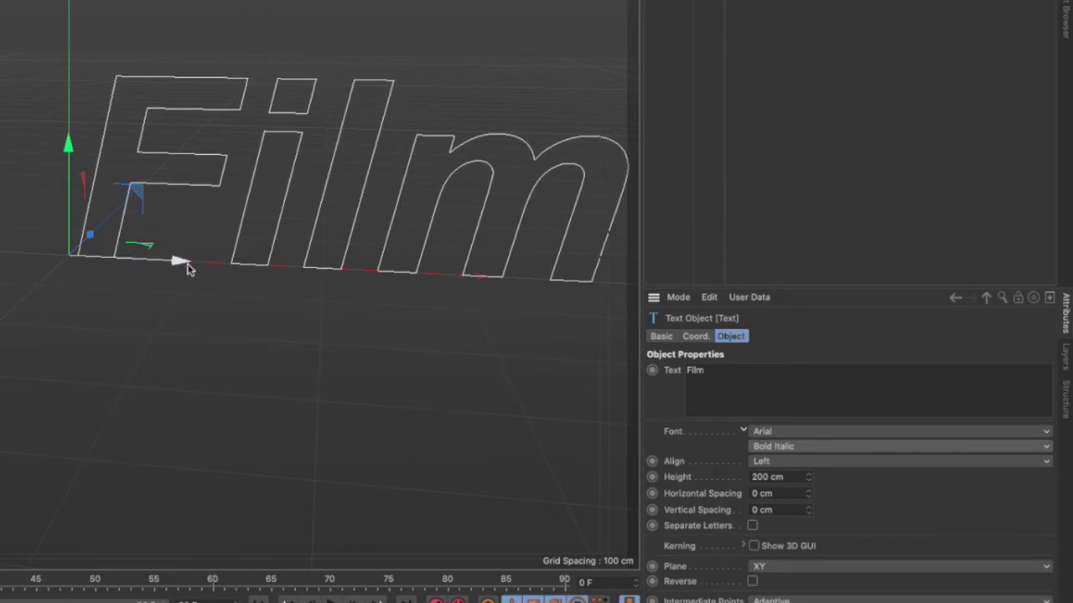
left_click(775, 462)
left_click(775, 504)
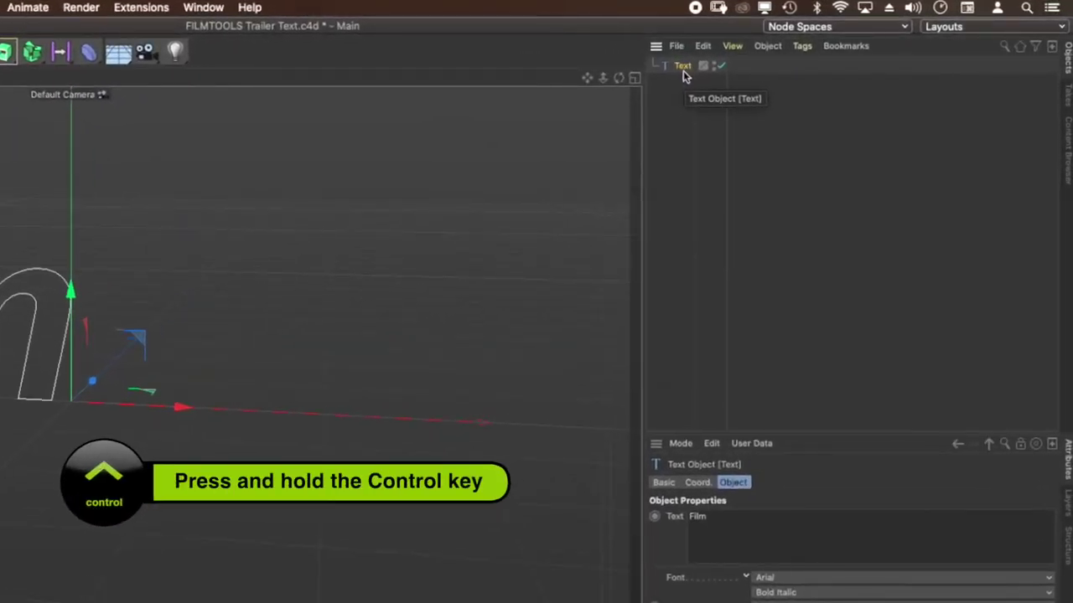
Ctrl-drag the Text object in the Object Manager to create the copy Text.1
left_click_drag(683, 69, 682, 97, "ctrl")
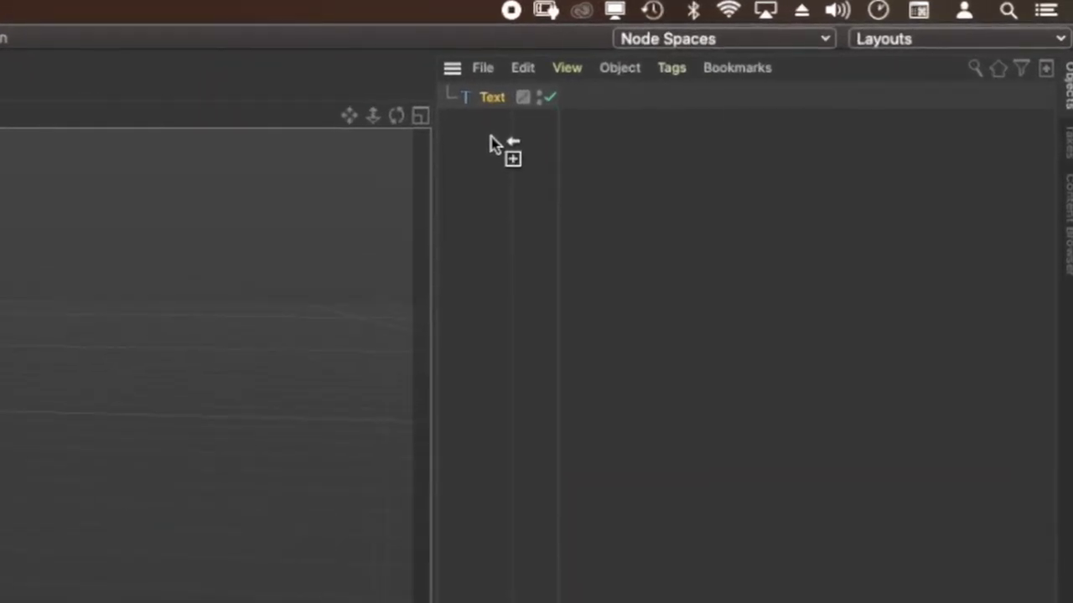
left_click_drag(493, 144, 484, 140, "ctrl")
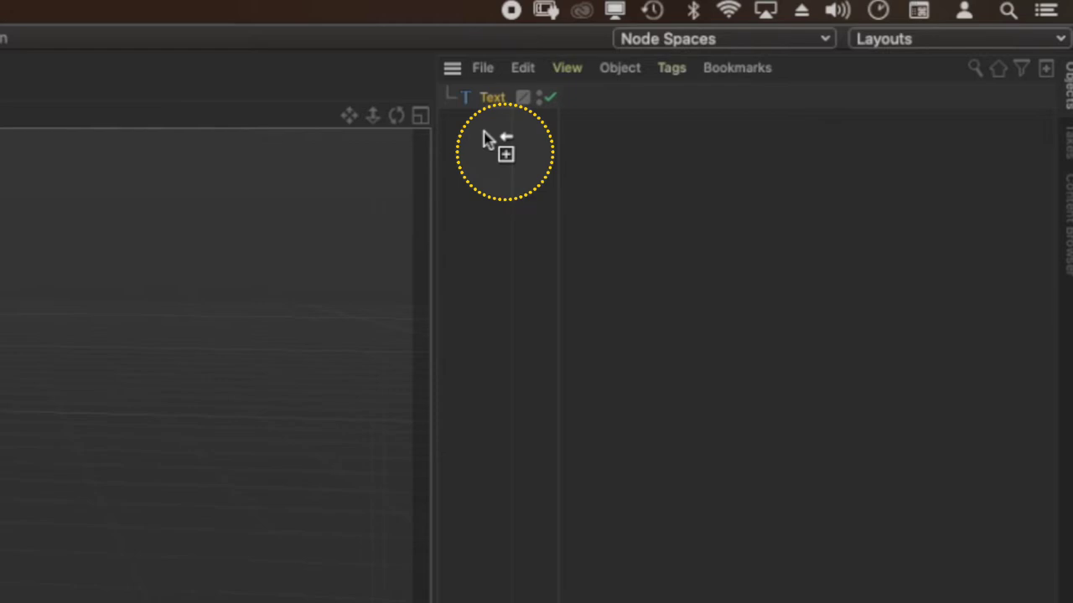
left_click_drag(484, 141, 486, 137, "ctrl")
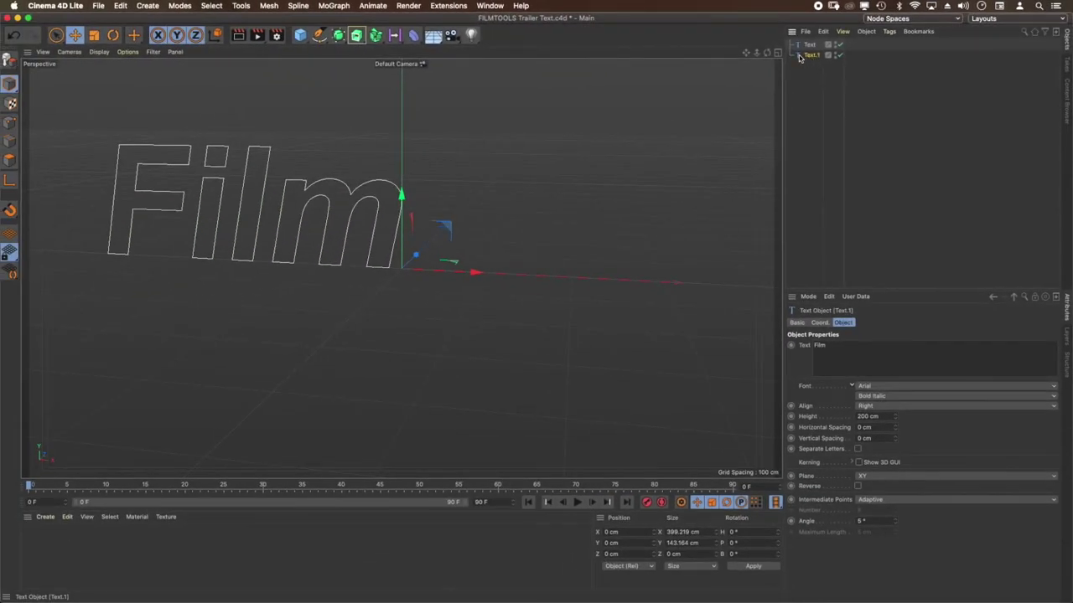
Left-align the copied text spline and change its text to 'tools'
left_click(867, 407)
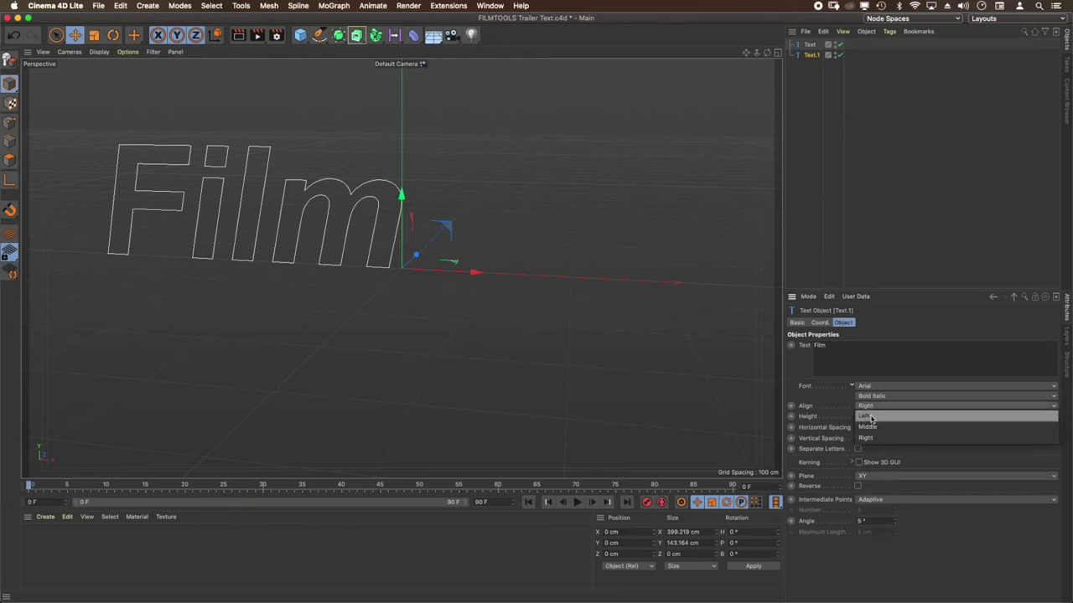
left_click(872, 416)
left_click_drag(835, 347, 811, 347)
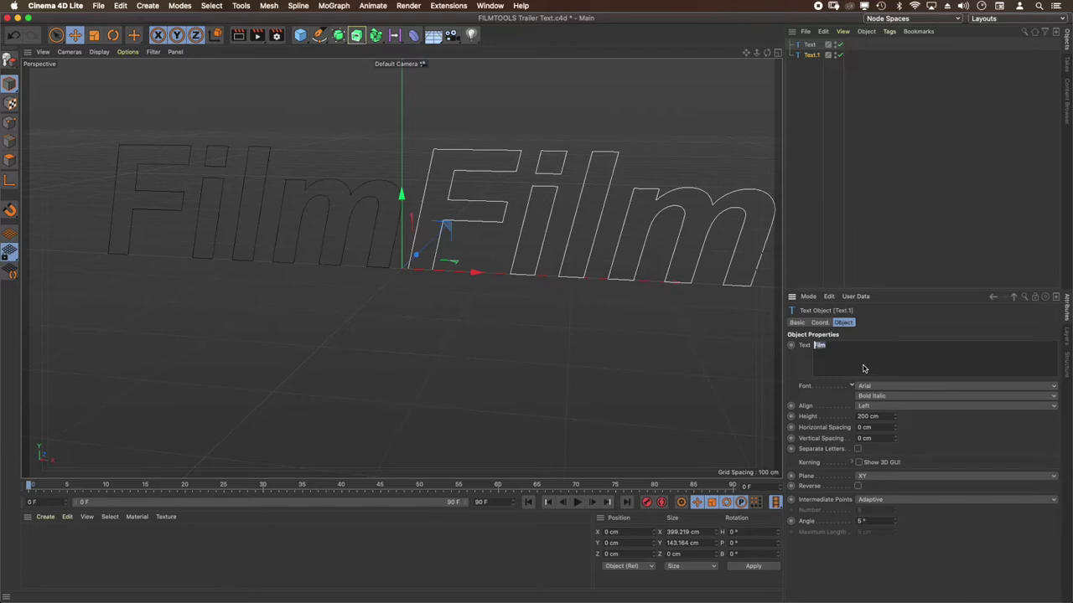
type("tools")
Rename the two text objects to Film and tools
left_click(804, 46)
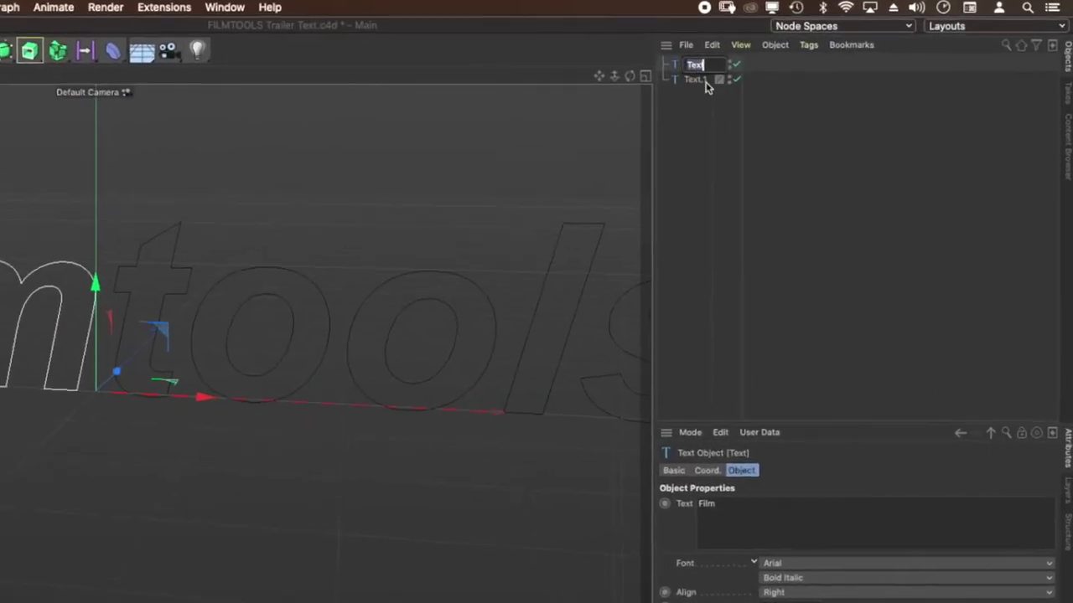
type("Film")
double_click(689, 81)
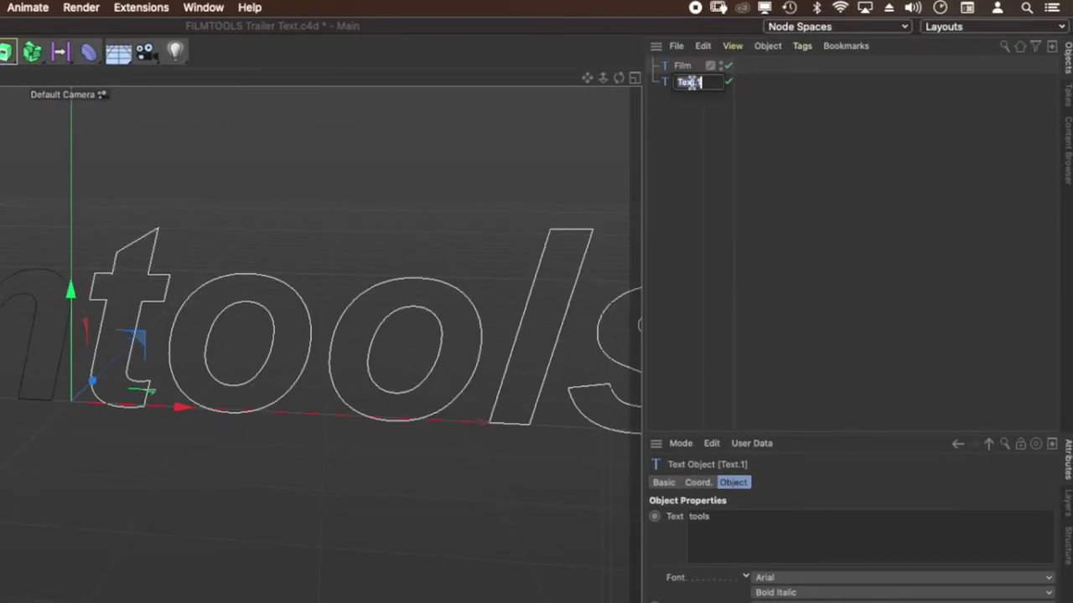
type("tools")
key("Return")
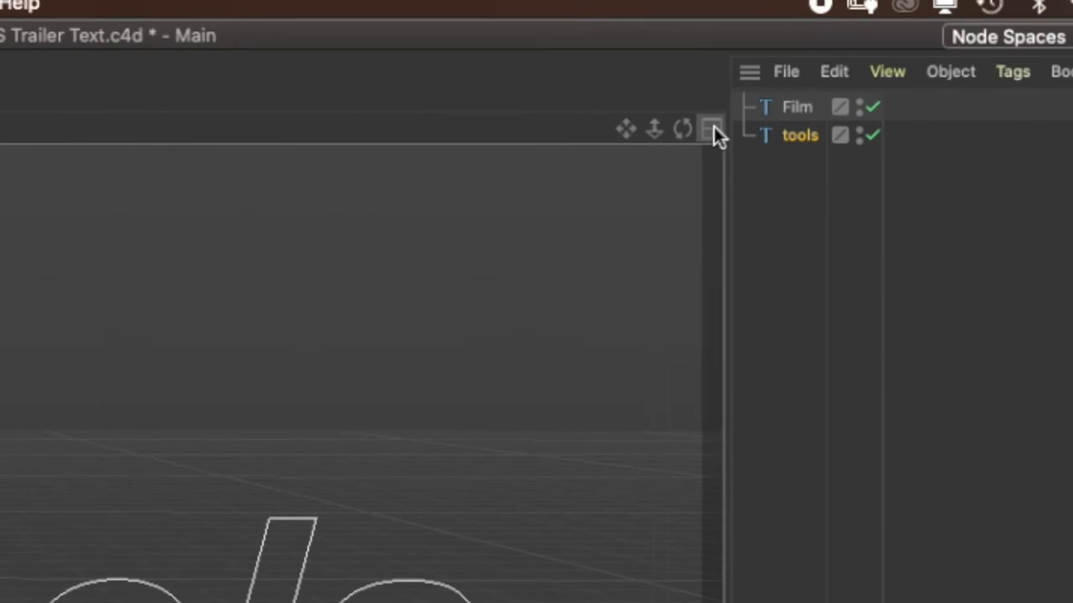
Switch to the four-view layout, maximize the Front view and zoom in on the text
left_click(711, 129)
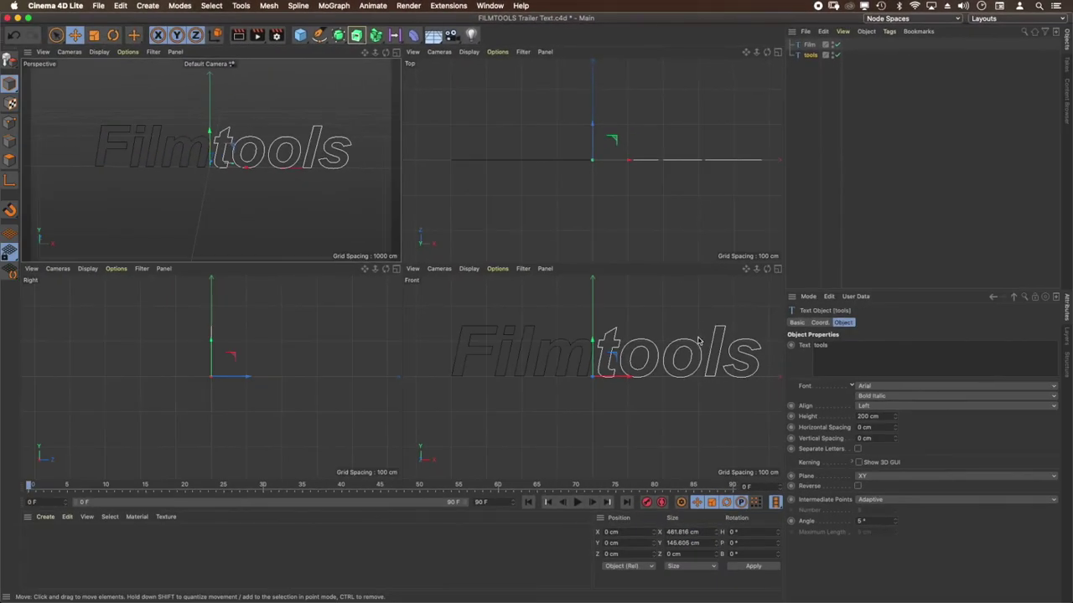
left_click(778, 269)
scroll(578, 300, "down", 1)
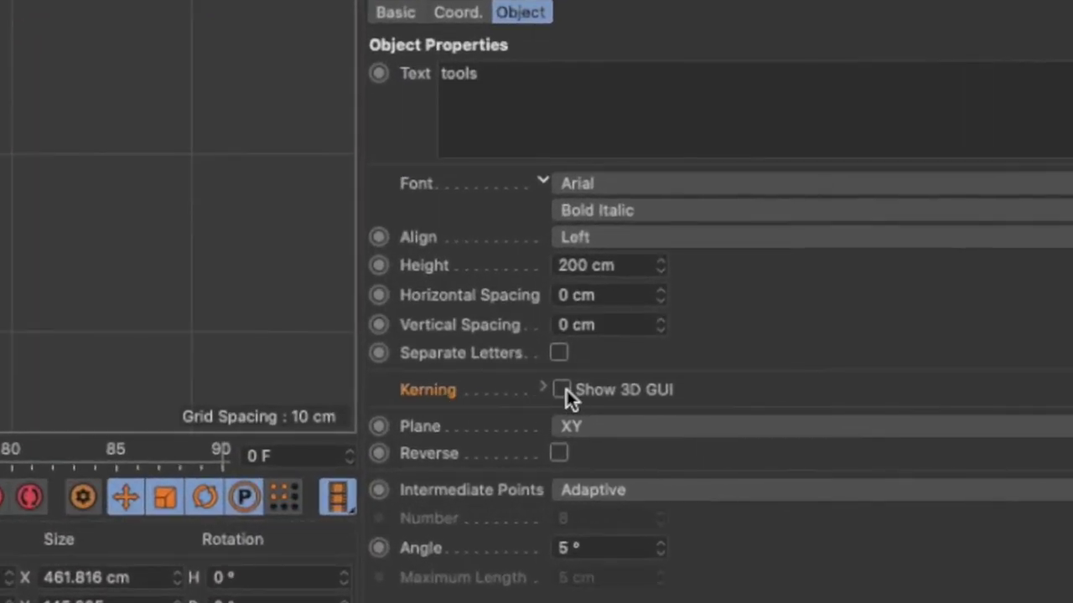
With Kerning Show 3D GUI on, drag the s, l and o handles left to tighten 'tools', then hide the handles
left_click(563, 390)
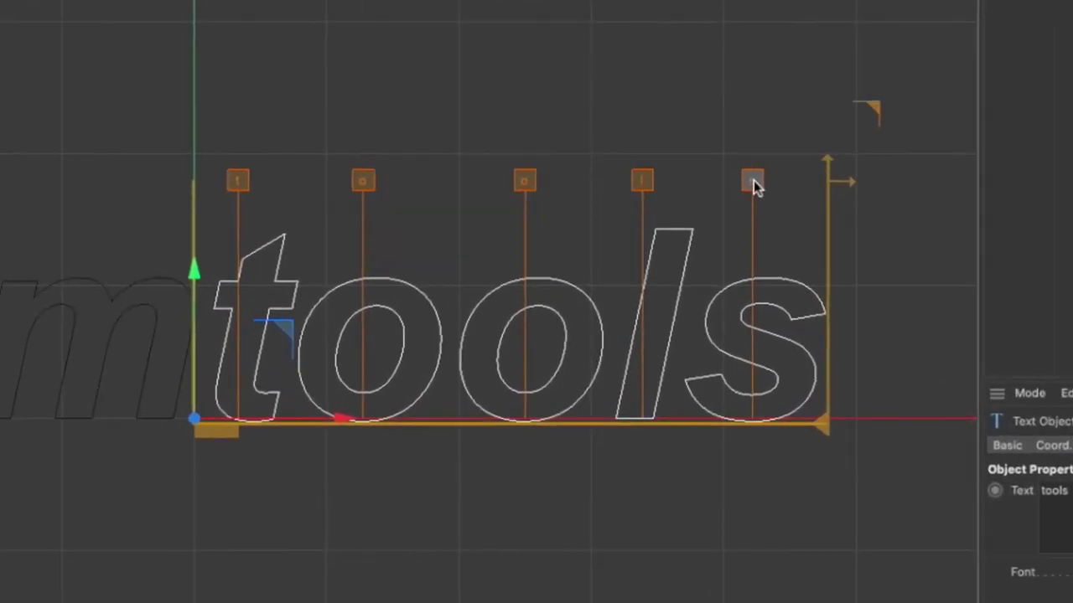
left_click(753, 182)
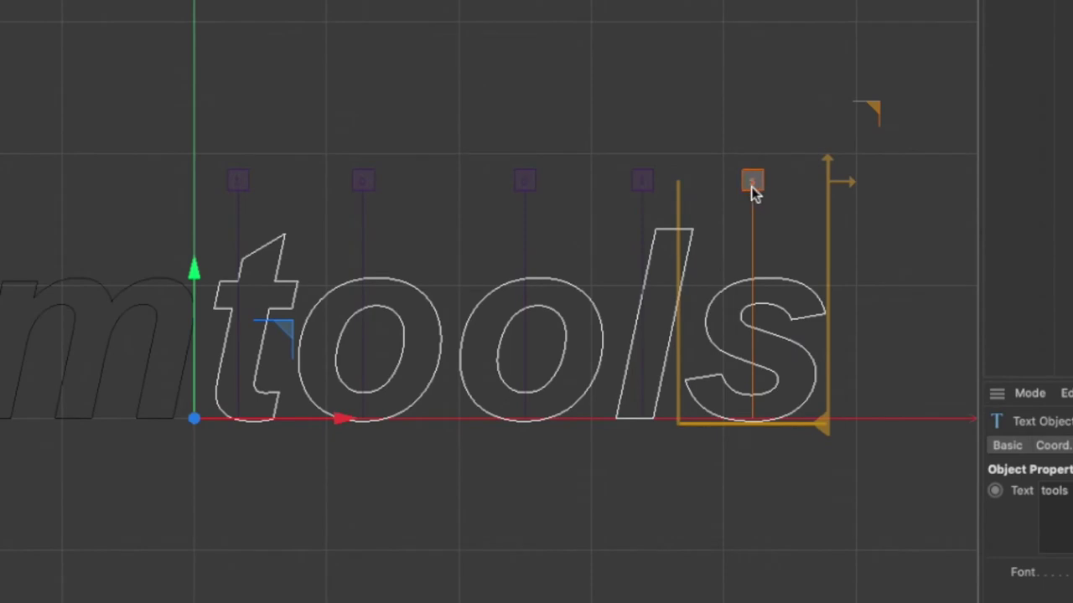
mouse_move(754, 183)
left_mouse_down()
mouse_move(783, 179)
mouse_move(737, 173)
mouse_move(743, 182)
left_mouse_up()
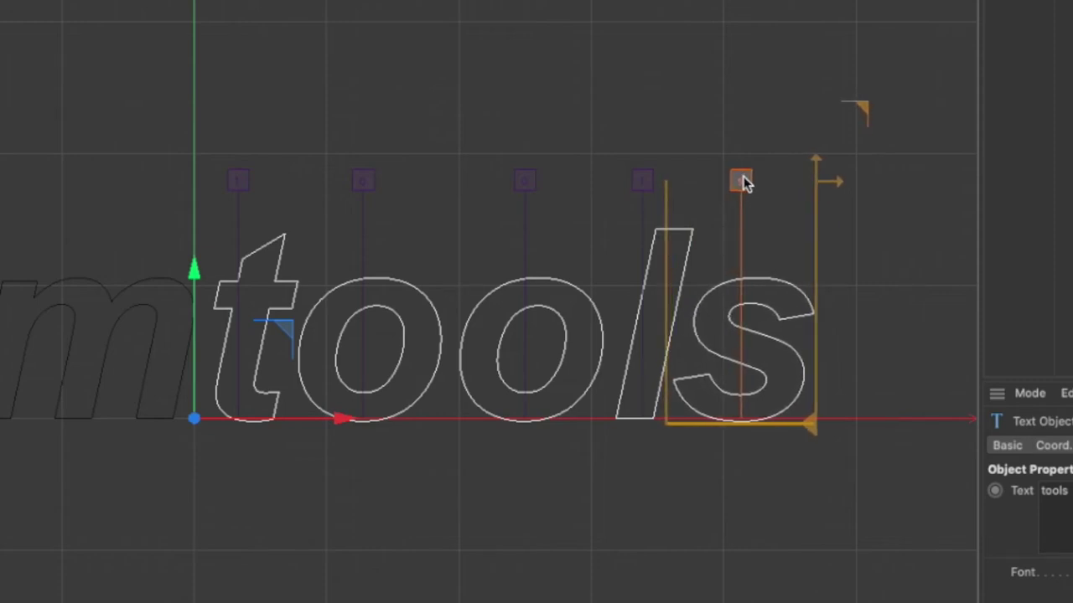
left_click(641, 182)
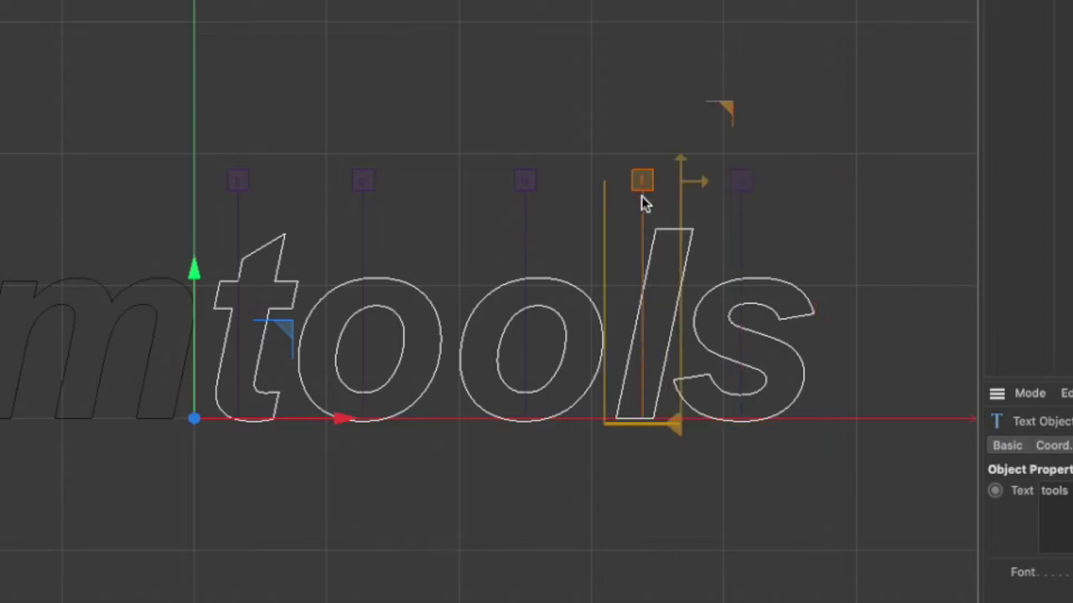
mouse_move(643, 184)
left_mouse_down()
mouse_move(721, 180)
mouse_move(636, 185)
left_mouse_up()
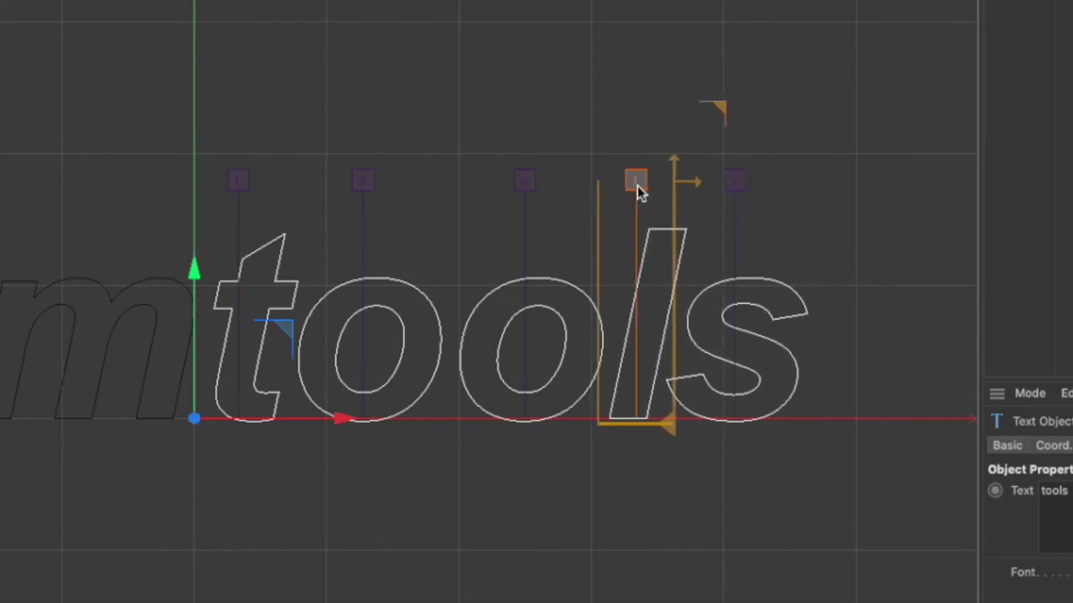
left_click_drag(637, 185, 636, 185)
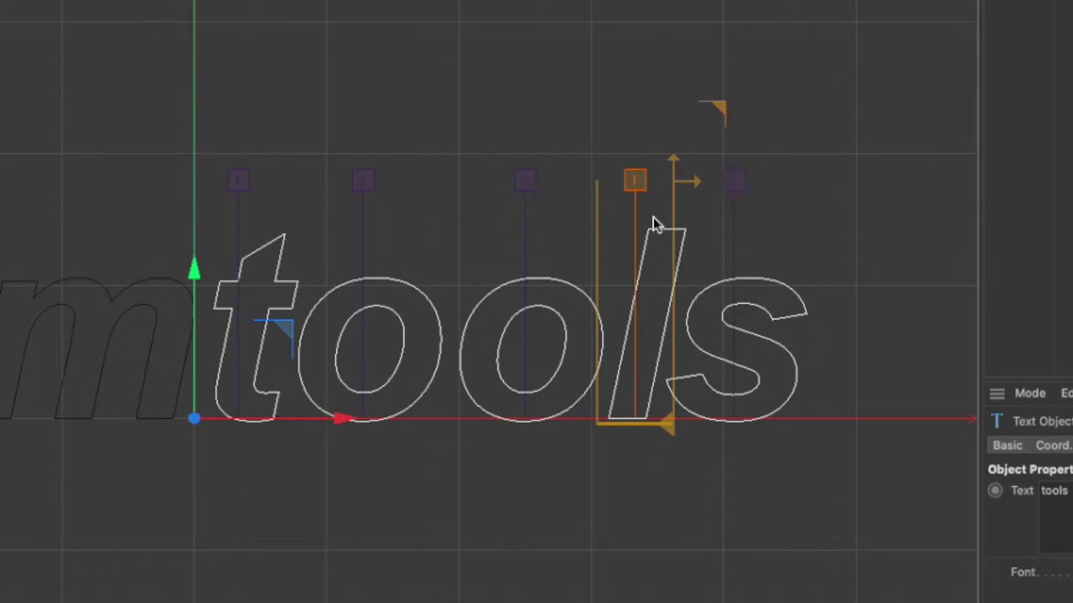
left_click(528, 185)
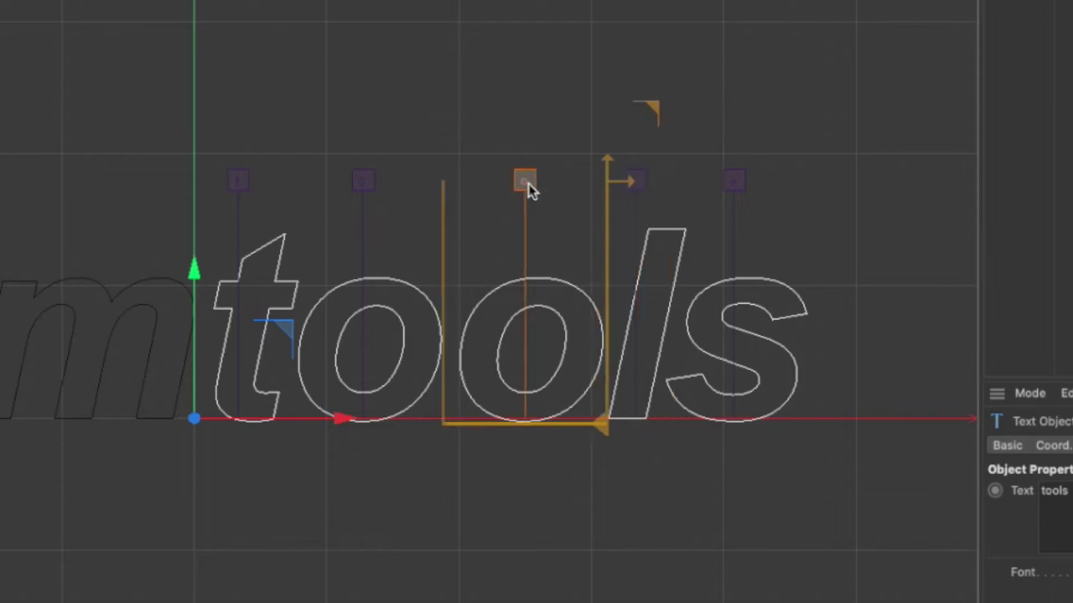
left_click_drag(528, 186, 525, 188)
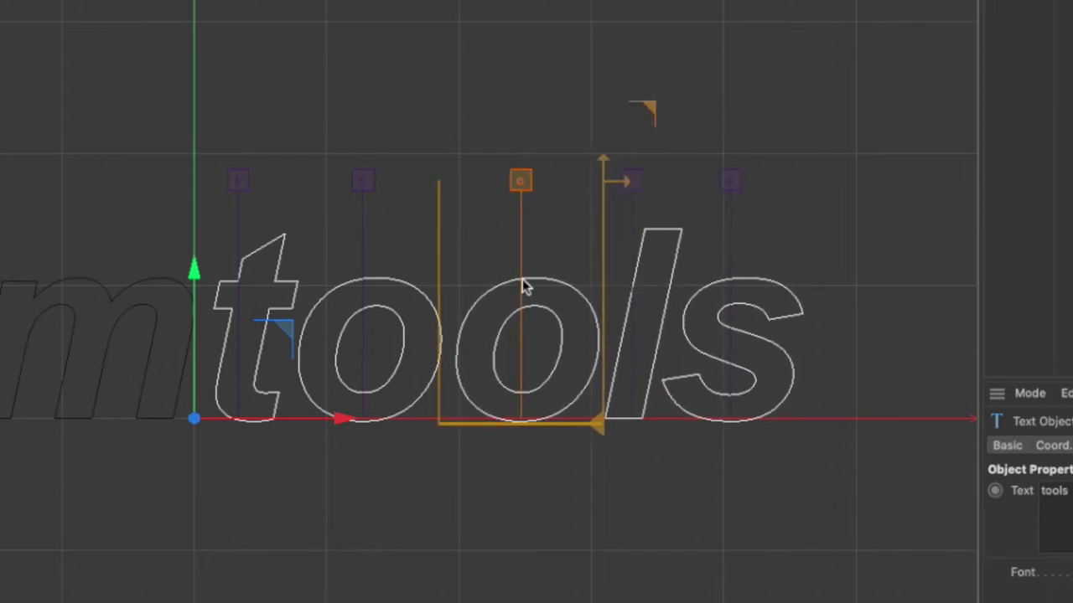
left_click(363, 184)
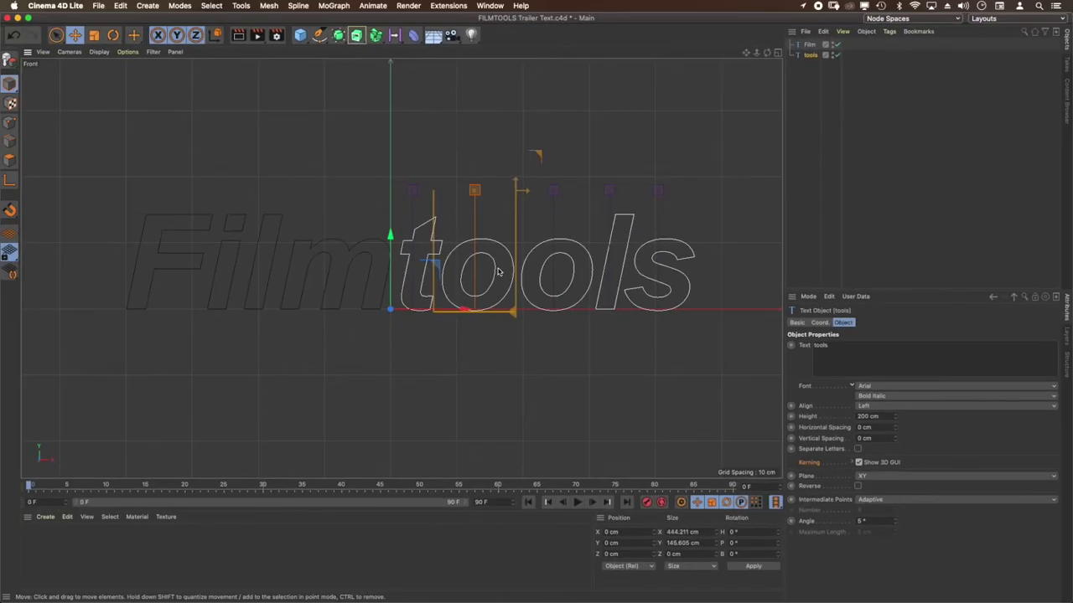
left_click(859, 464)
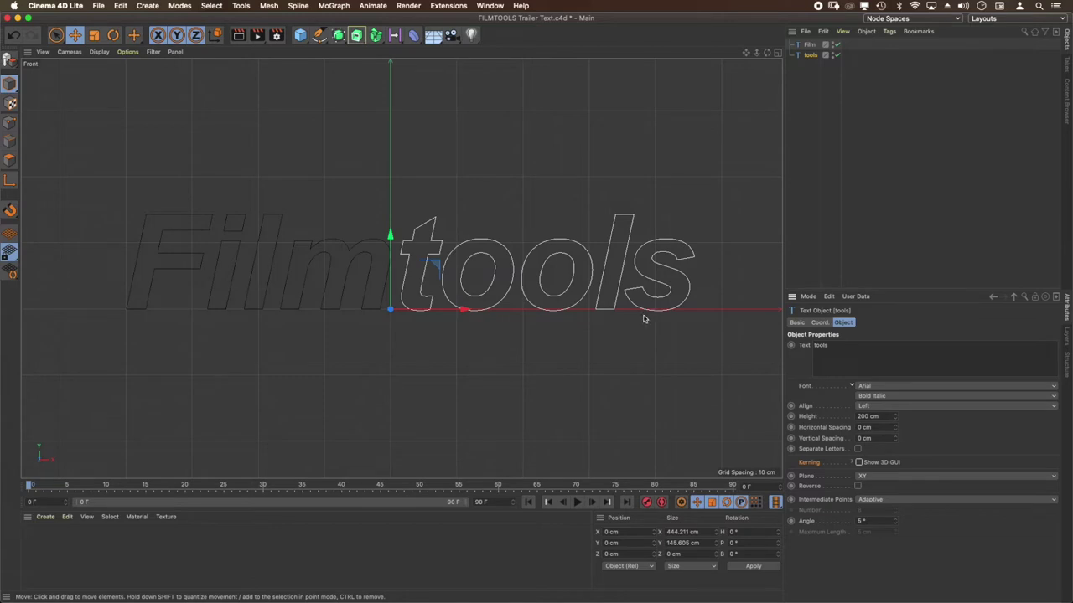
Select the Film text object and switch on its kerning Show 3D GUI handles
left_click(809, 45)
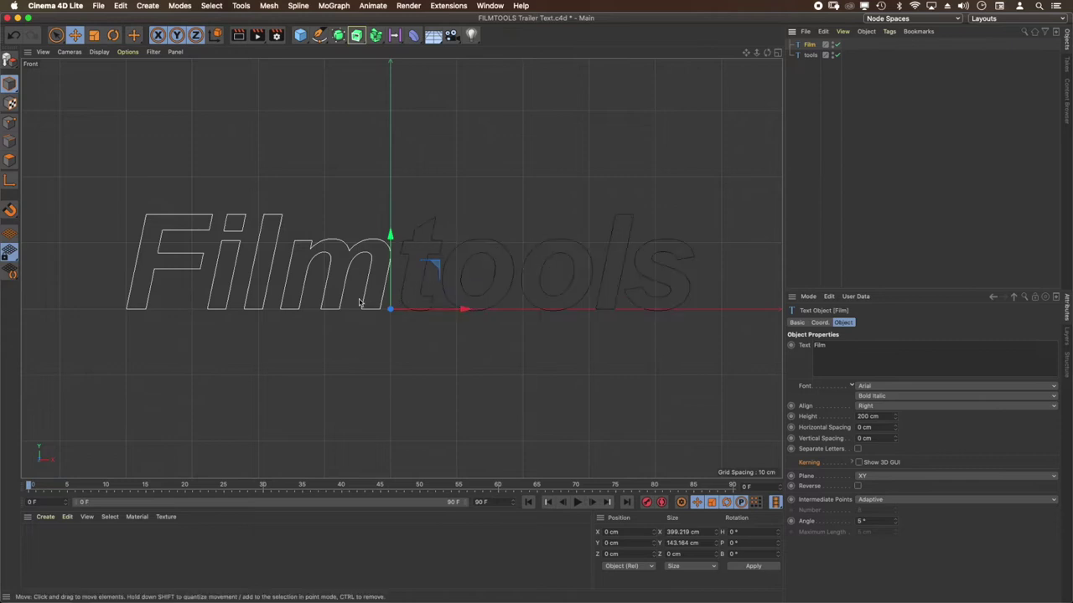
scroll(310, 281, "up", 2)
middle_click_drag(304, 278, 462, 273)
scroll(465, 272, "up", 1)
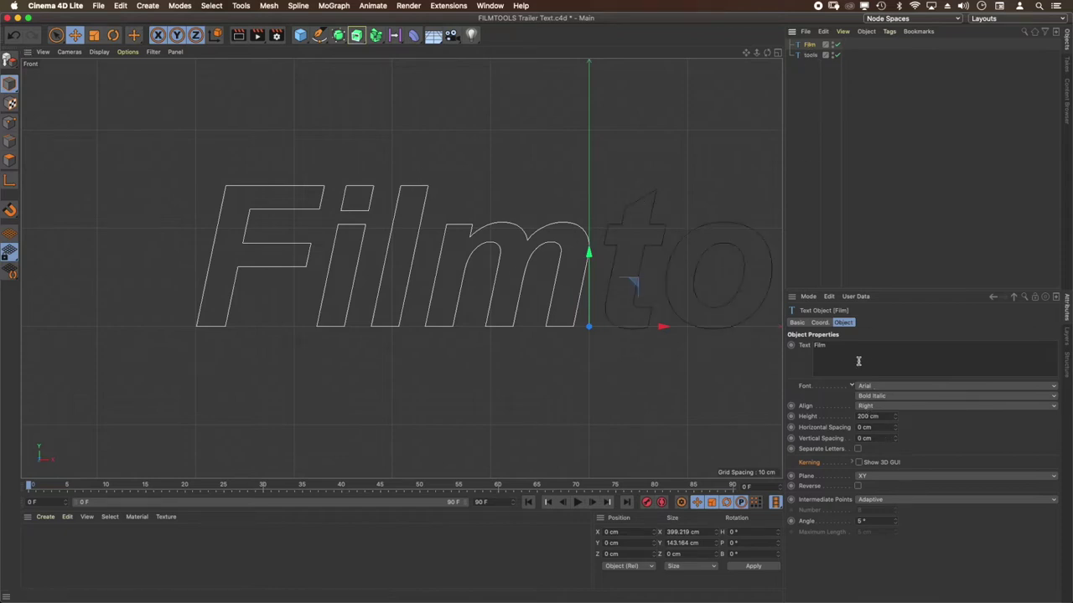
left_click(858, 462)
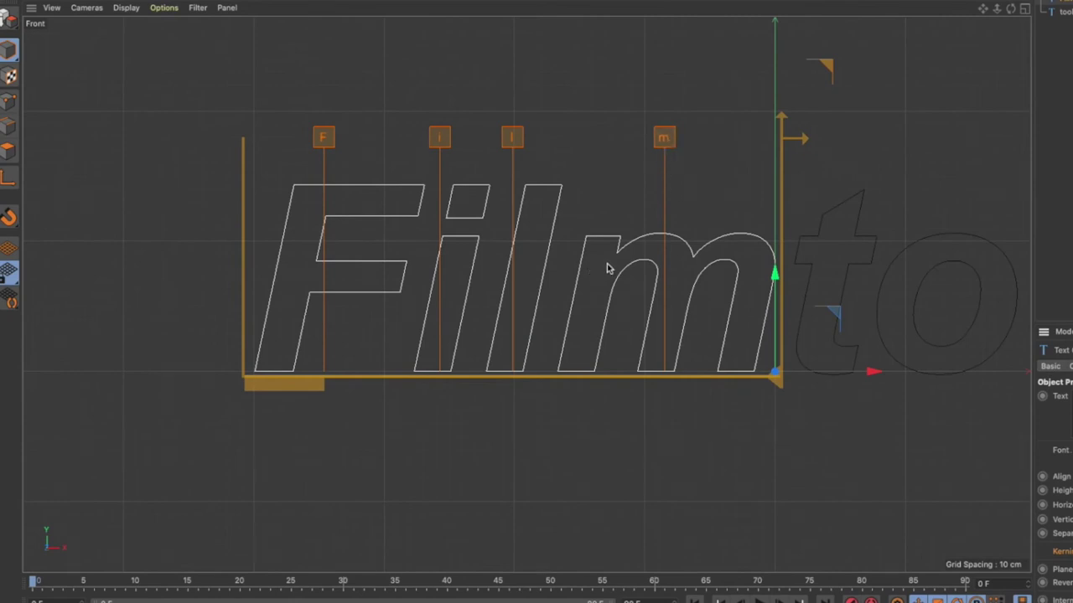
Tighten the letter spacing before the m and the l of Film
left_click(663, 140)
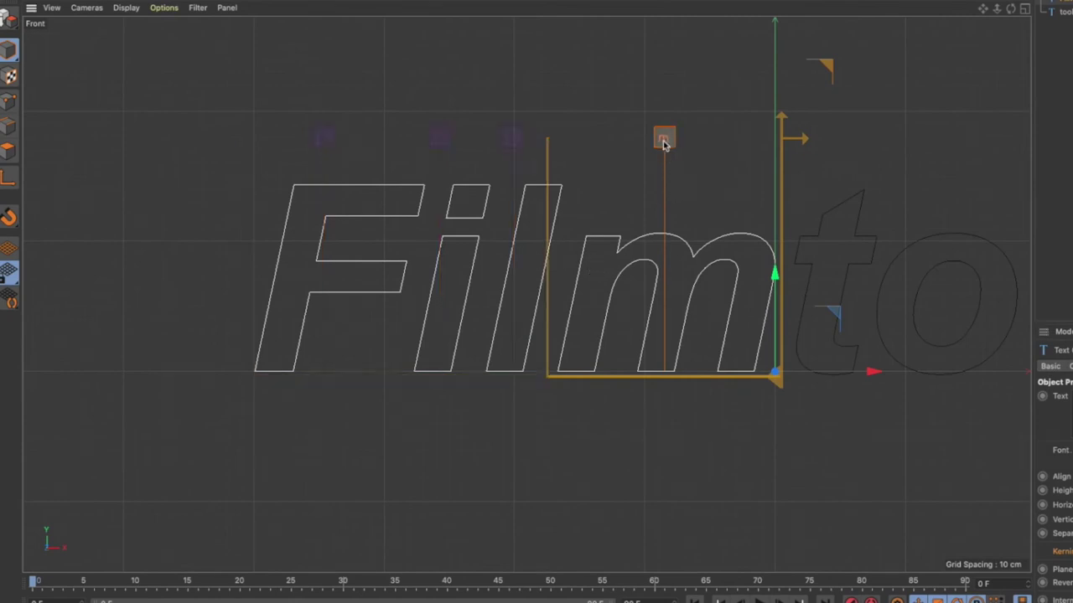
mouse_move(668, 141)
left_mouse_down()
mouse_move(649, 138)
mouse_move(661, 136)
left_mouse_up()
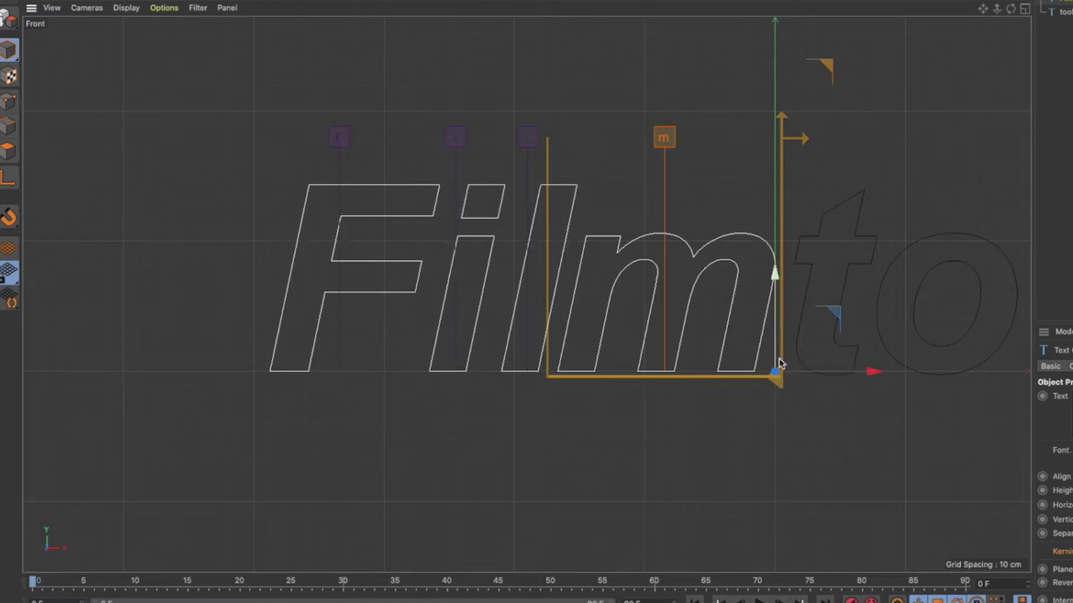
left_click(528, 138)
left_click_drag(530, 144, 463, 138)
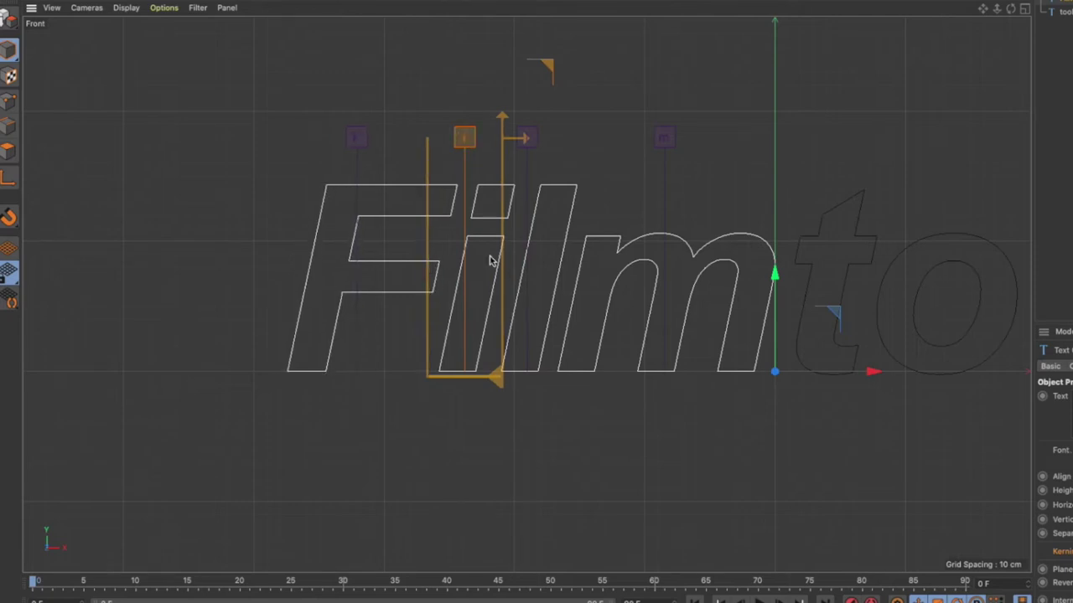
Scale up the F of Film, making it larger, slightly taller and wider
left_click(355, 137)
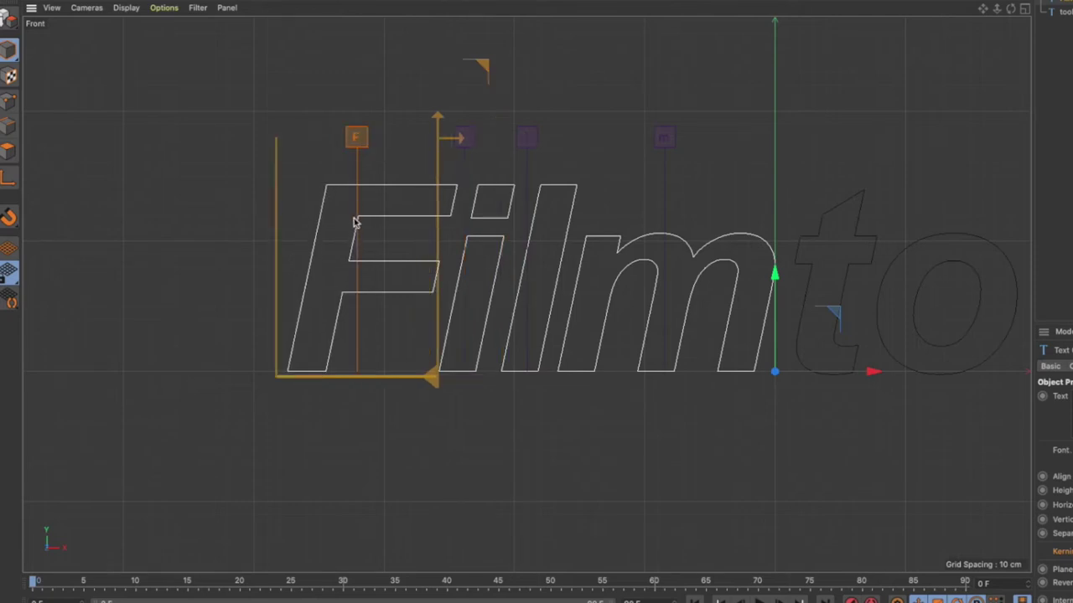
middle_click_drag(356, 220, 551, 249, "alt")
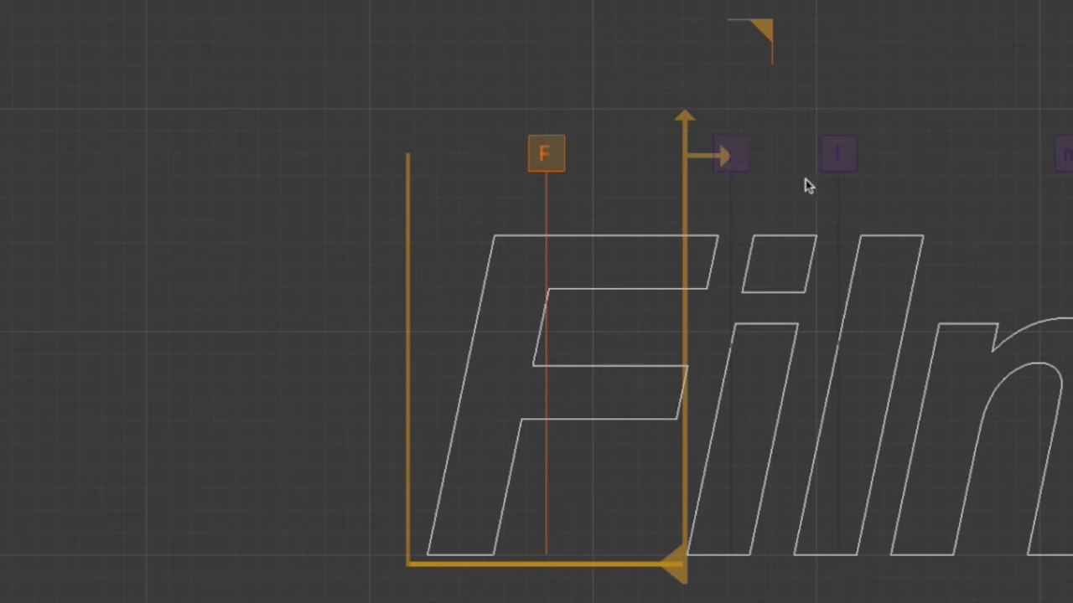
left_click(767, 31)
mouse_move(765, 33)
left_mouse_down()
mouse_move(859, 11)
mouse_move(774, 47)
mouse_move(925, 36)
mouse_move(723, 108)
mouse_move(926, 42)
mouse_move(795, 104)
mouse_move(929, 59)
mouse_move(841, 94)
mouse_move(840, 79)
mouse_move(876, 64)
mouse_move(715, 89)
left_mouse_up()
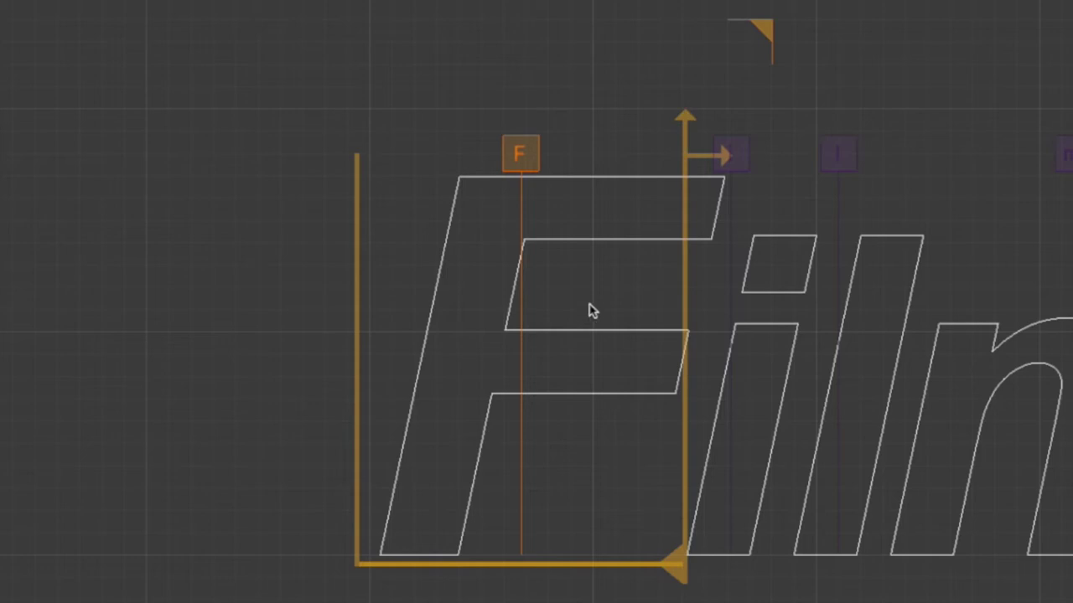
left_click(700, 134)
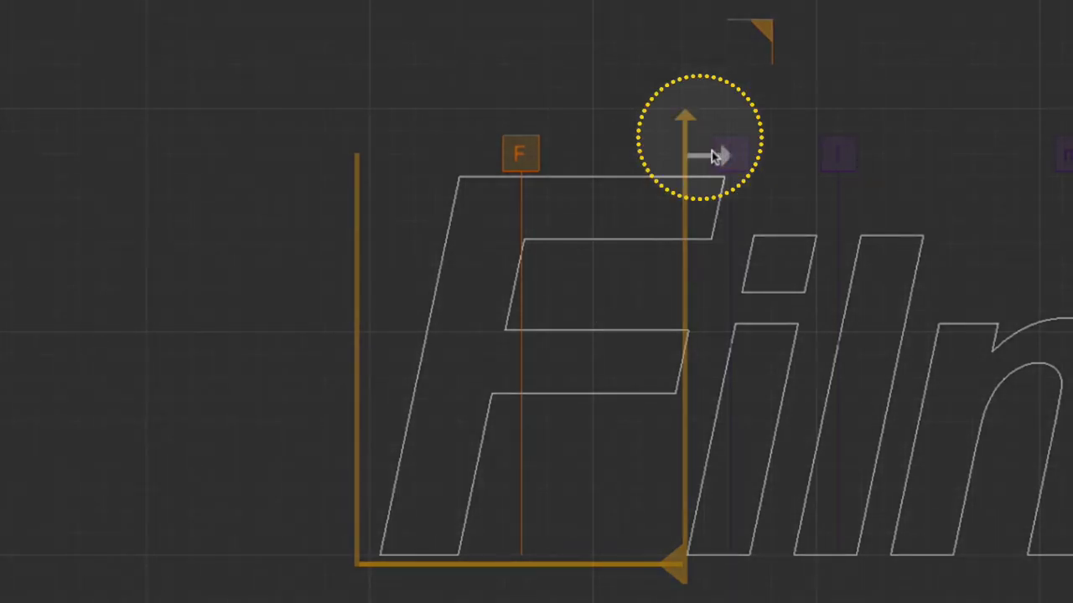
mouse_move(688, 124)
left_mouse_down()
mouse_move(690, 67)
mouse_move(688, 117)
mouse_move(675, 33)
mouse_move(679, 112)
left_mouse_up()
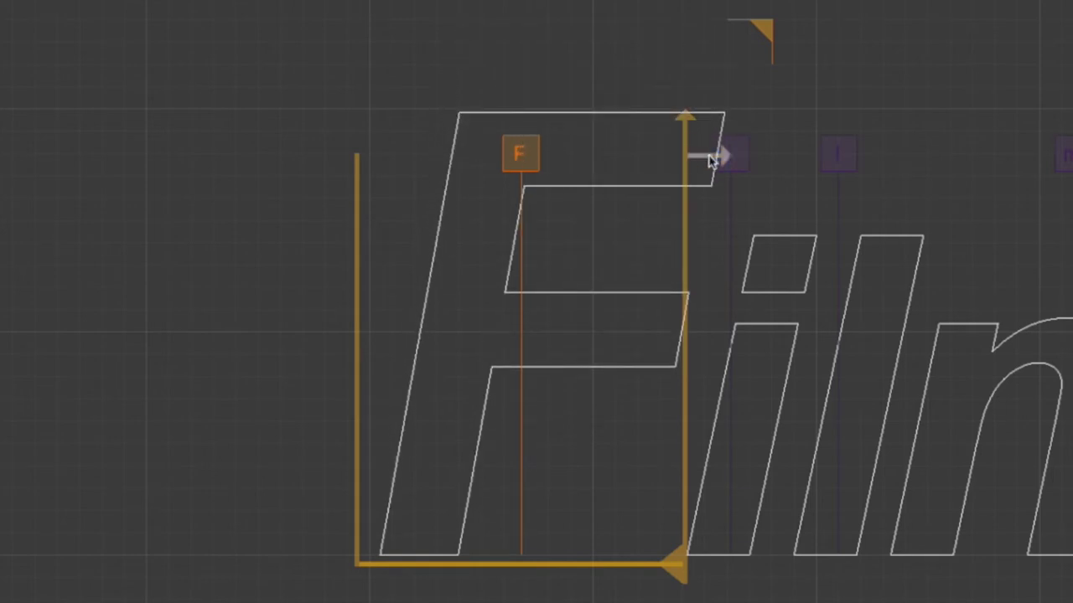
left_click_drag(709, 159, 750, 160)
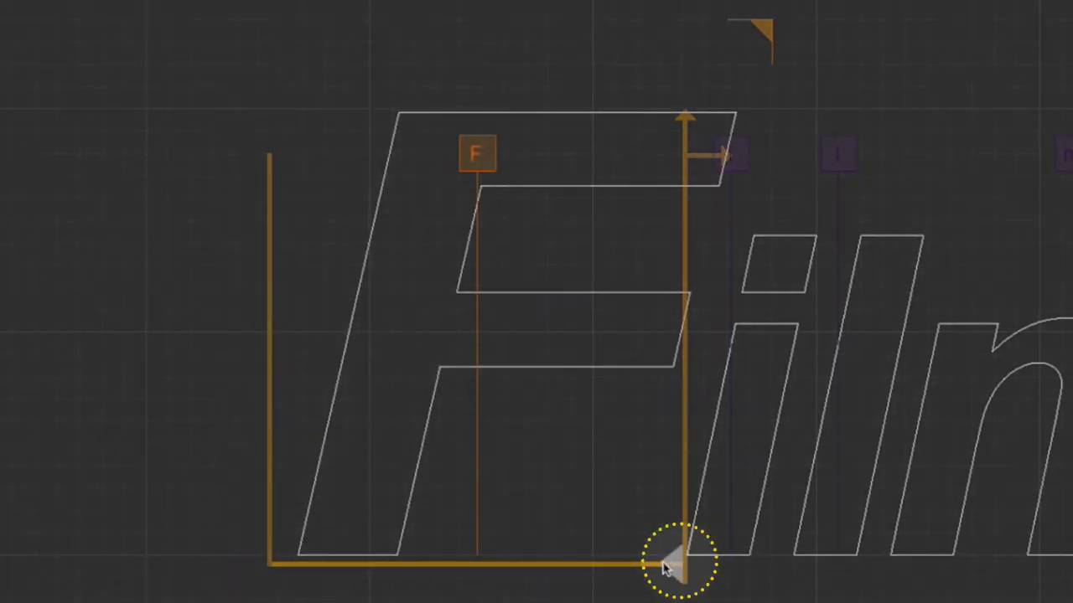
Raise the F, stretch it further and adjust its gap to the i
mouse_move(677, 570)
left_mouse_down()
mouse_move(676, 599)
mouse_move(674, 562)
mouse_move(670, 594)
mouse_move(665, 577)
left_mouse_up()
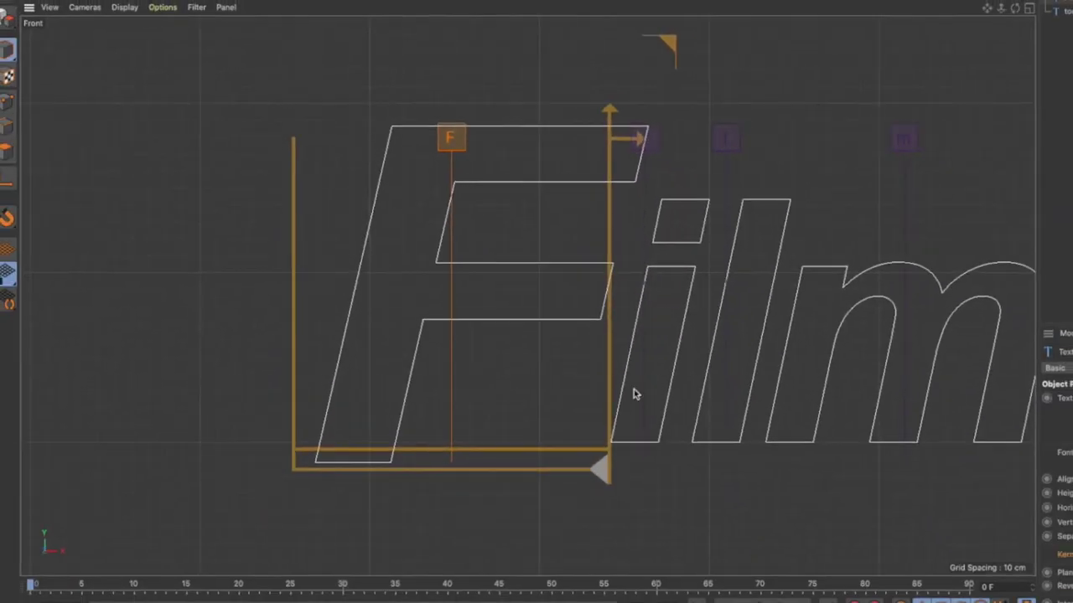
left_click_drag(659, 42, 656, 41)
left_click_drag(608, 113, 608, 104)
left_click_drag(637, 138, 647, 141)
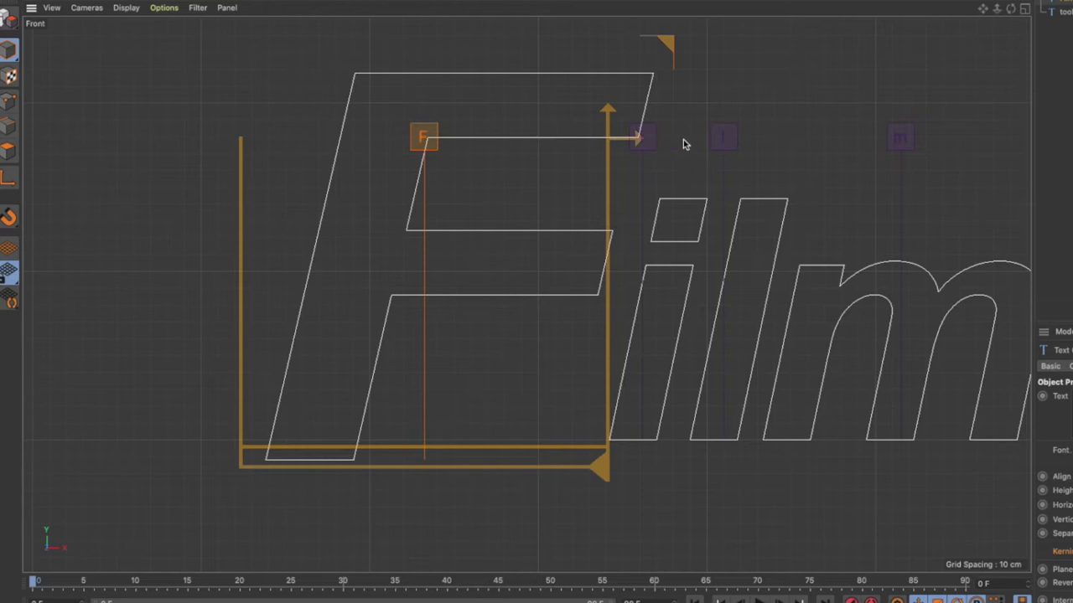
left_click_drag(652, 149, 630, 142)
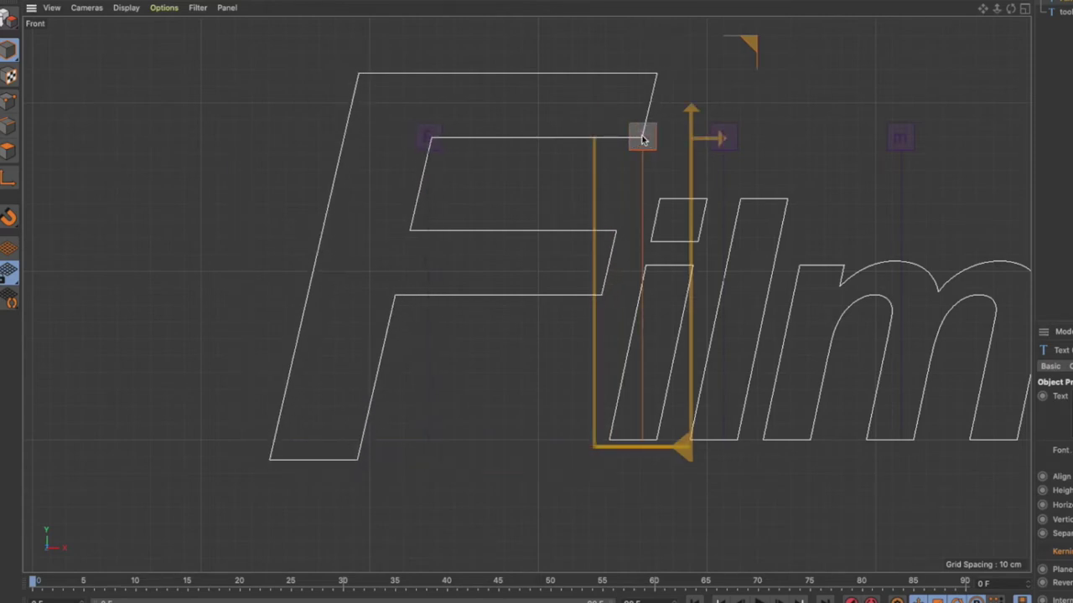
Reselect the F and frame the whole Filmtools text in view
middle_click_drag(549, 164, 544, 195, "alt")
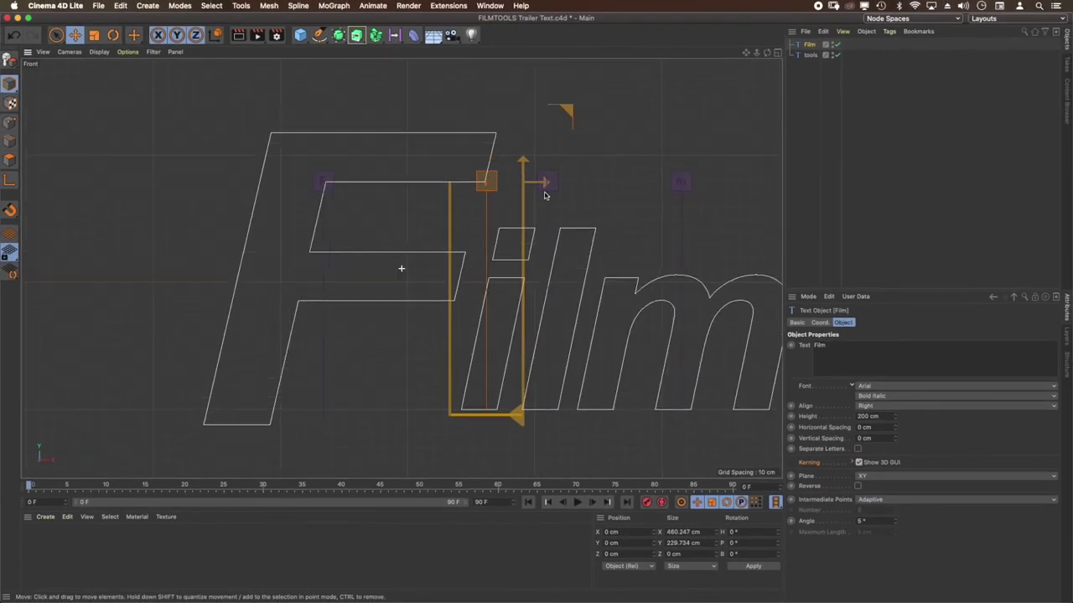
left_click(337, 188)
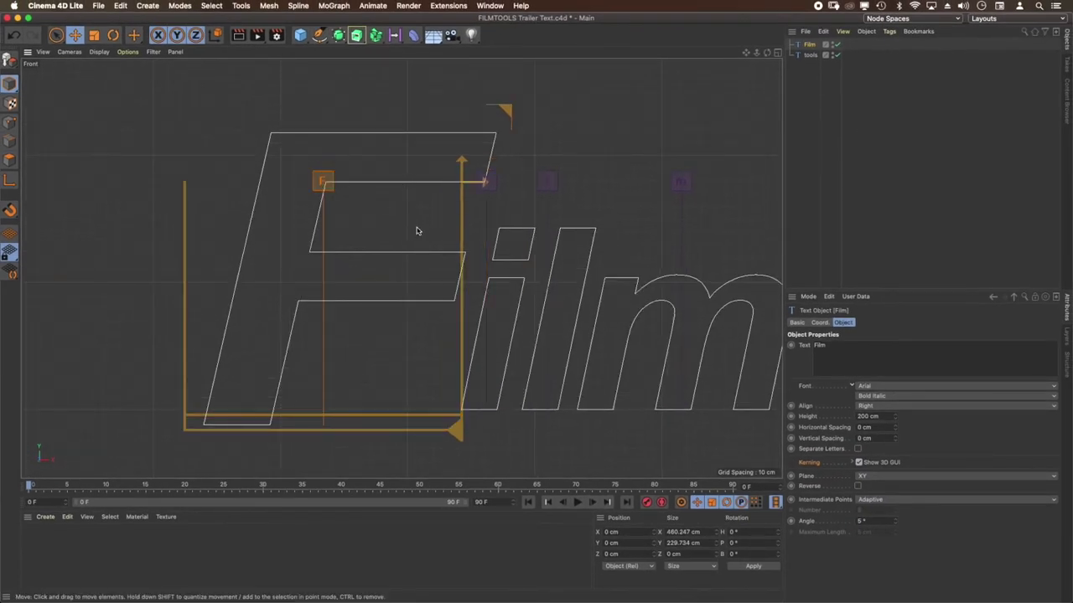
scroll(401, 240, "down", 6)
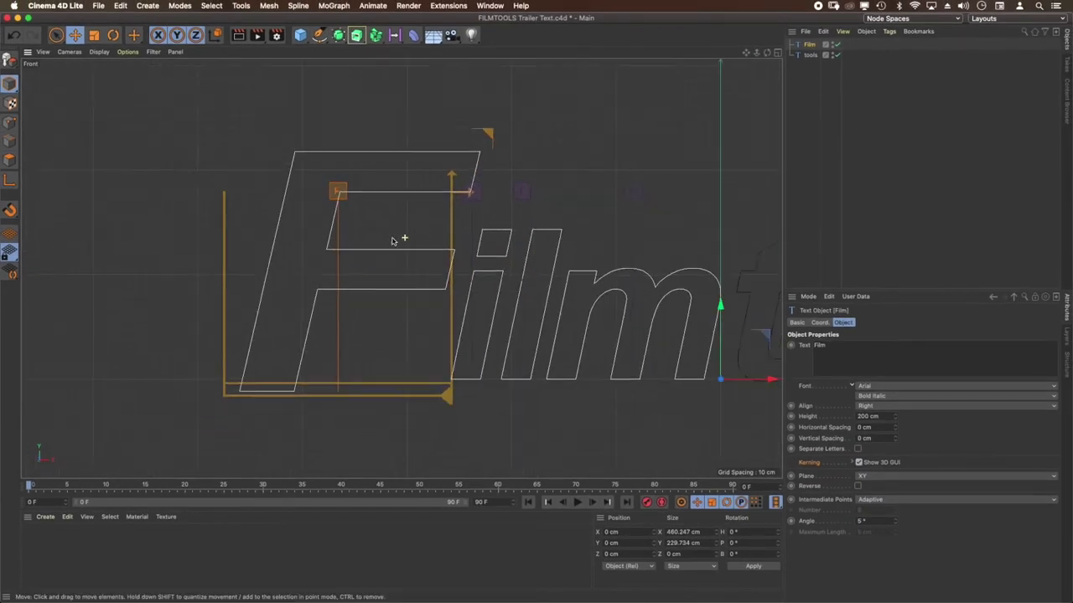
middle_click_drag(528, 235, 458, 233, "alt")
scroll(459, 233, "up", 5)
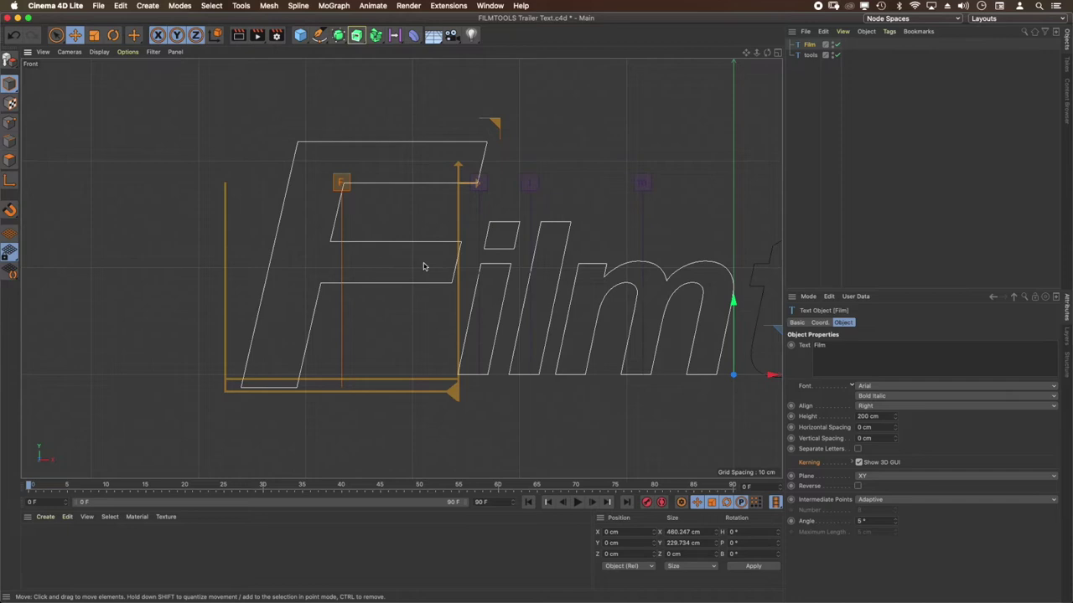
scroll(423, 266, "up", 4)
scroll(429, 262, "up", 1)
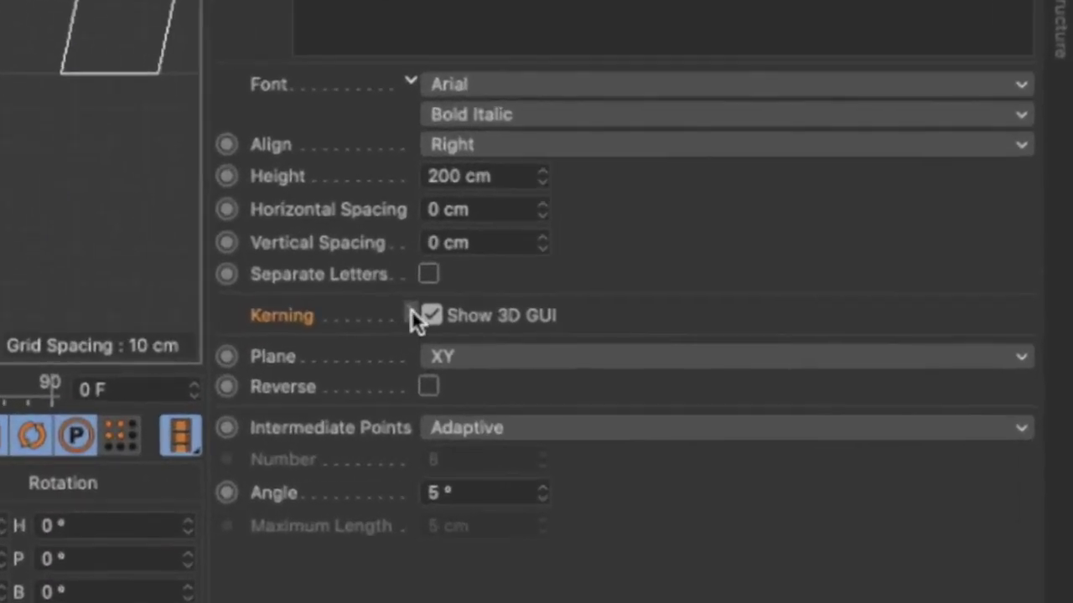
Step the Kerning Start/End range through each letter pair of Film, ending on the F
left_click(412, 315)
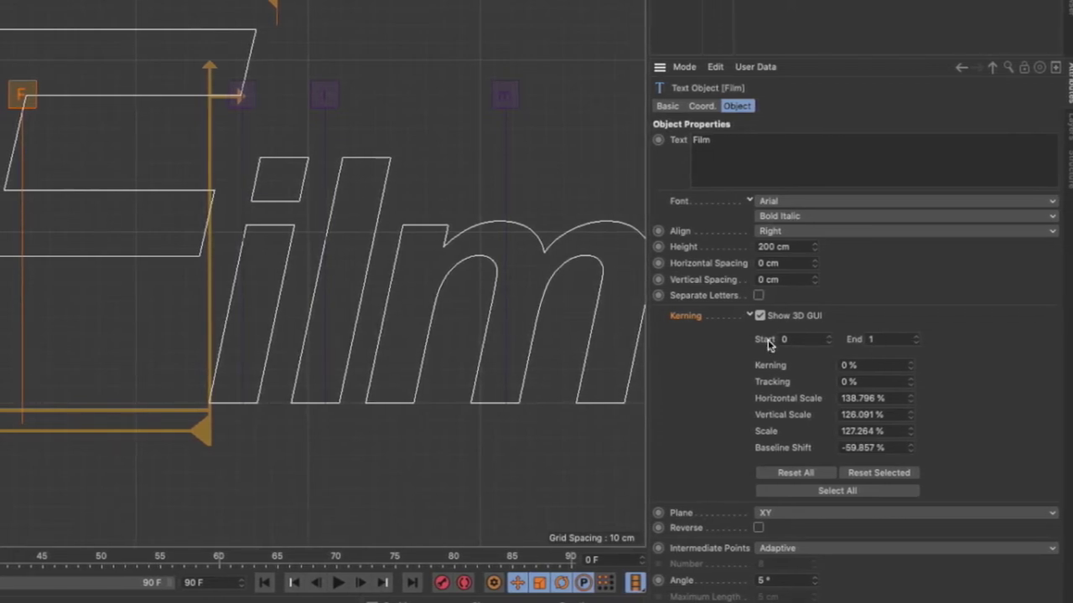
left_click(828, 336)
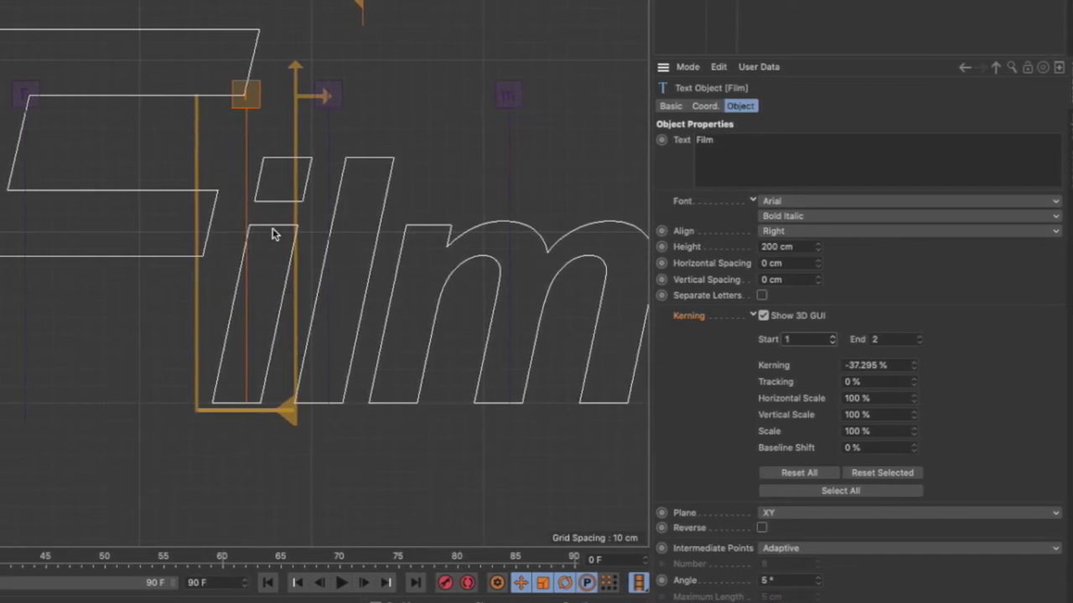
left_click(832, 339)
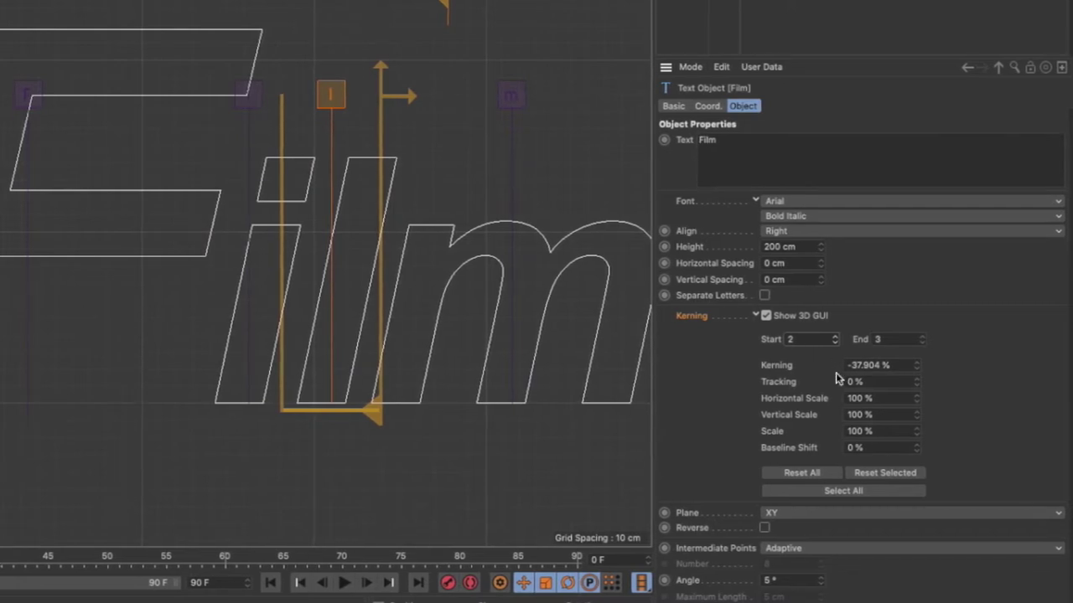
left_click(835, 336)
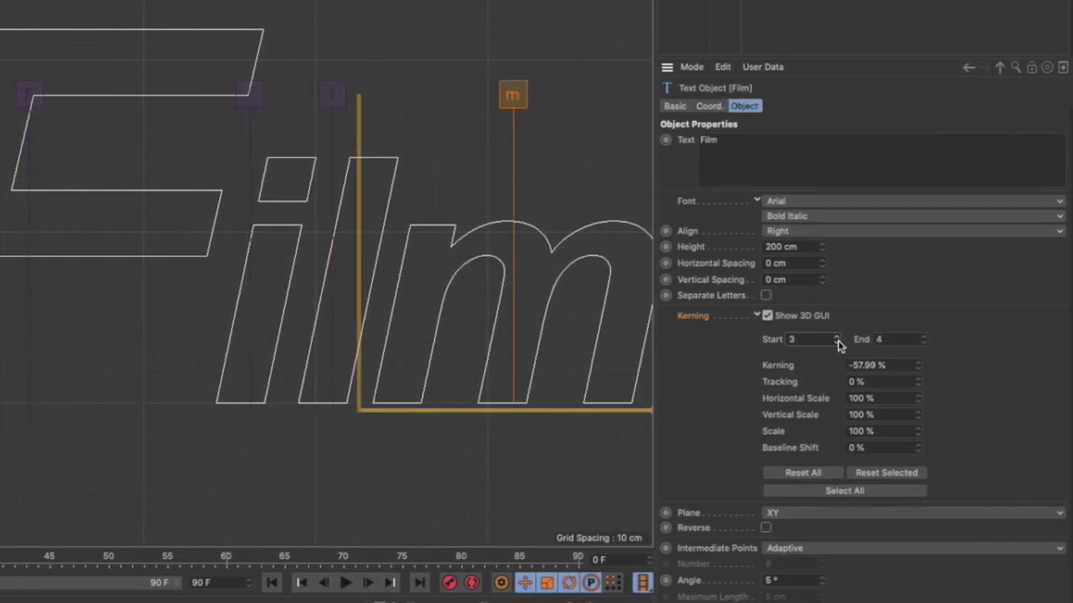
left_click(838, 342)
left_click(838, 342)
left_click(923, 342)
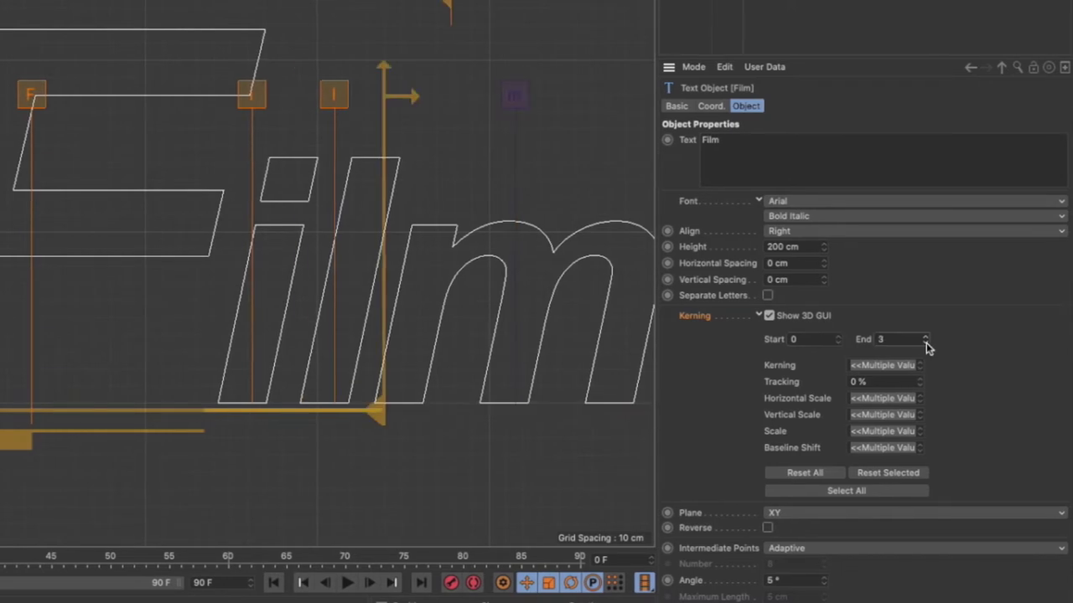
left_click(923, 341)
left_click(923, 342)
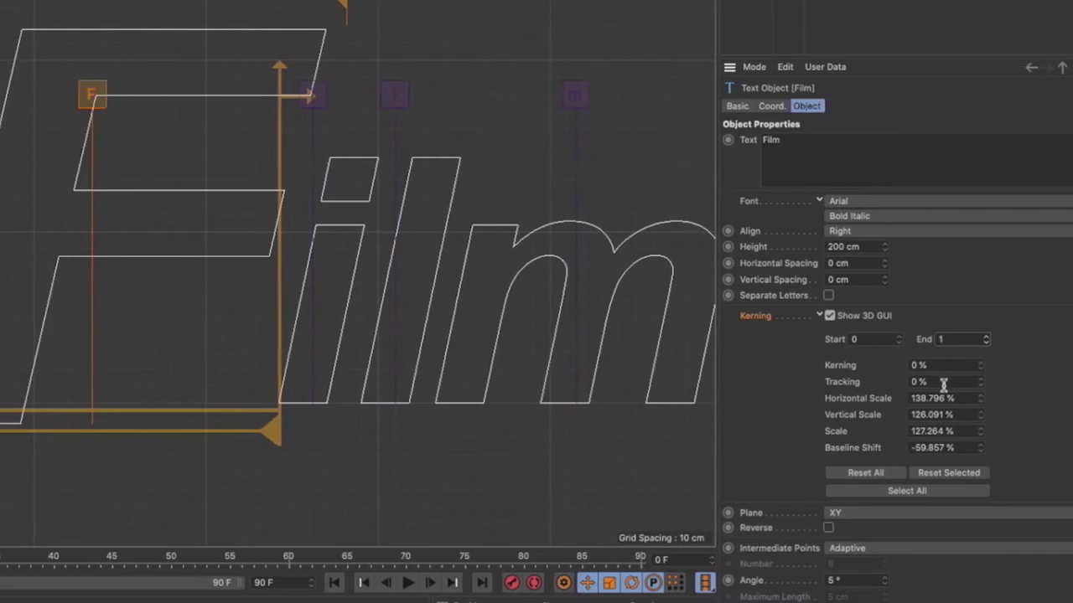
Try smaller F scale values, then reset the F to 100% and collapse Kerning
left_click_drag(994, 398, 996, 424)
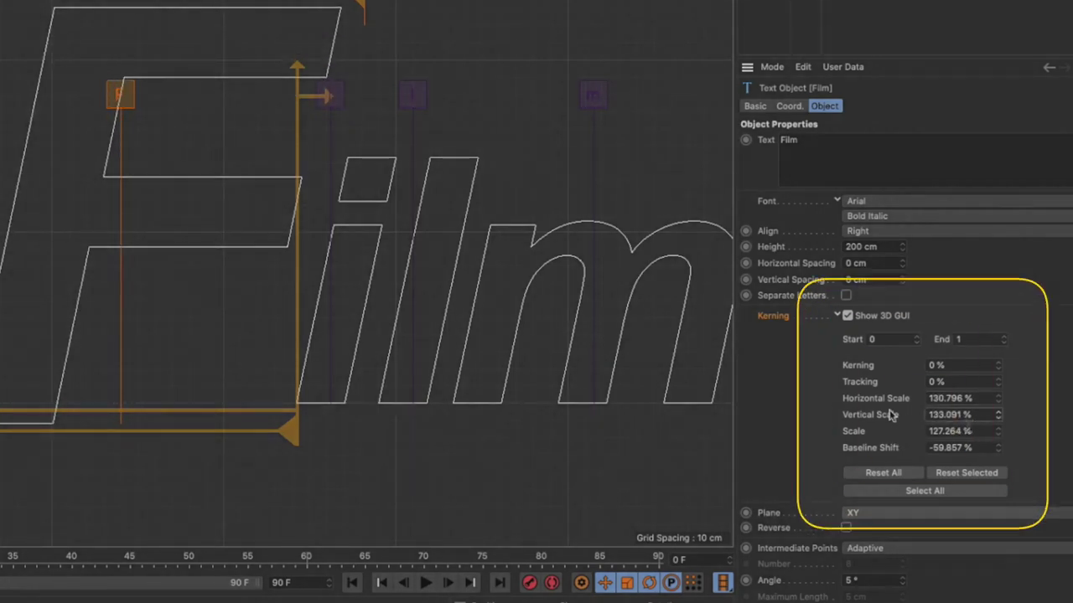
left_click(975, 417)
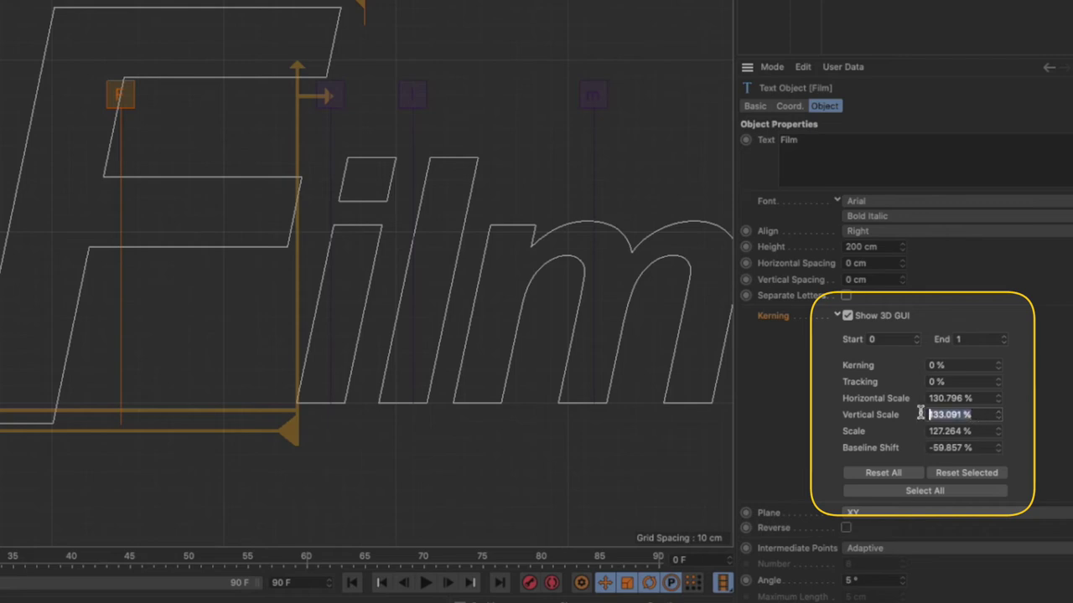
left_click_drag(998, 433, 932, 454)
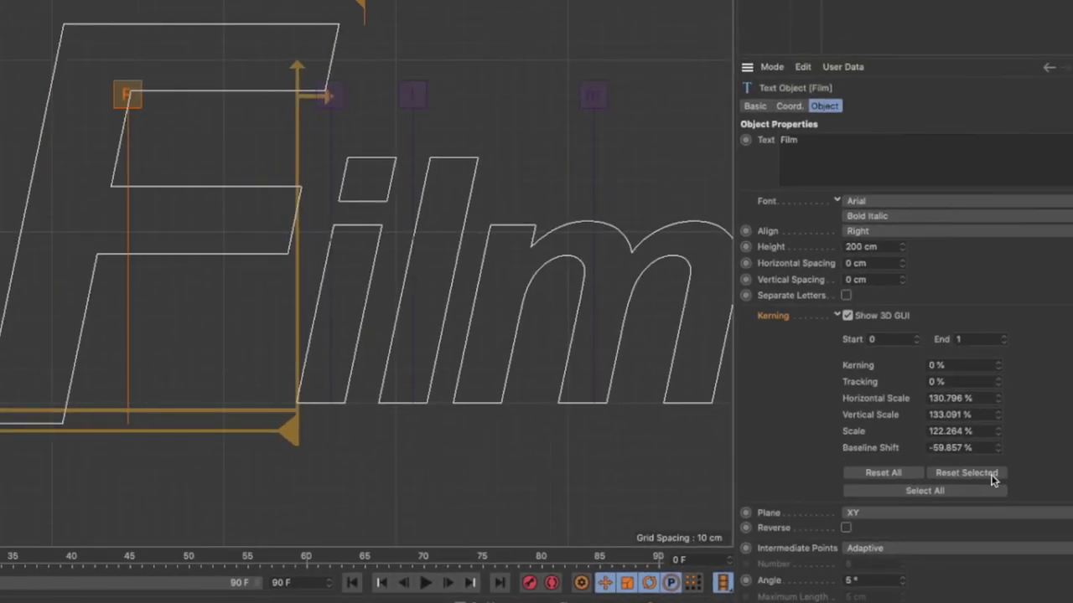
left_click(984, 475)
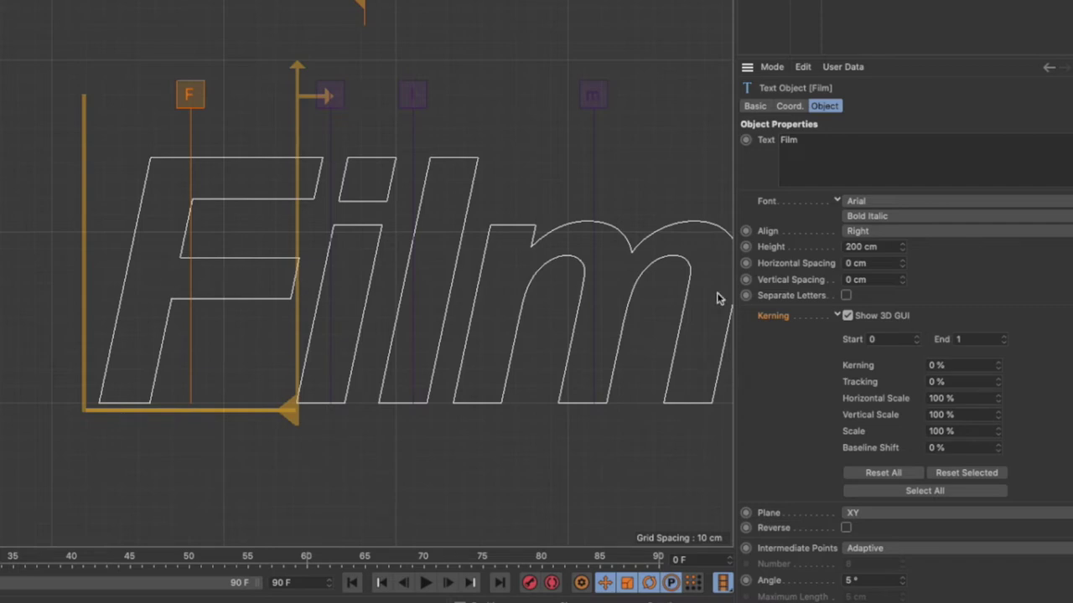
left_click(838, 315)
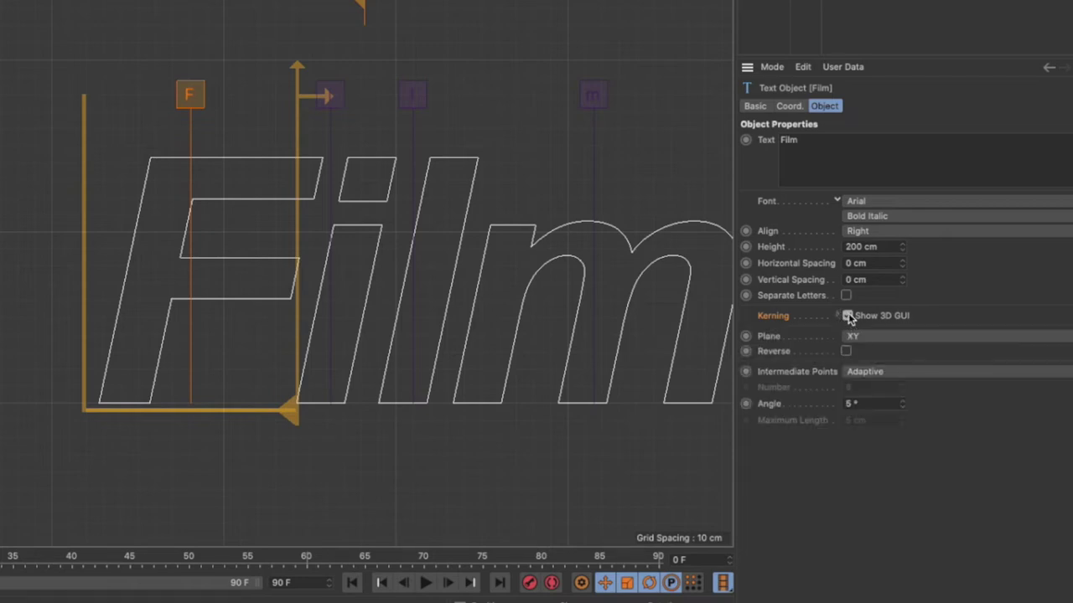
Turn off Show 3D GUI and set the tools text's Horizontal Spacing to -2 cm
left_click(847, 316)
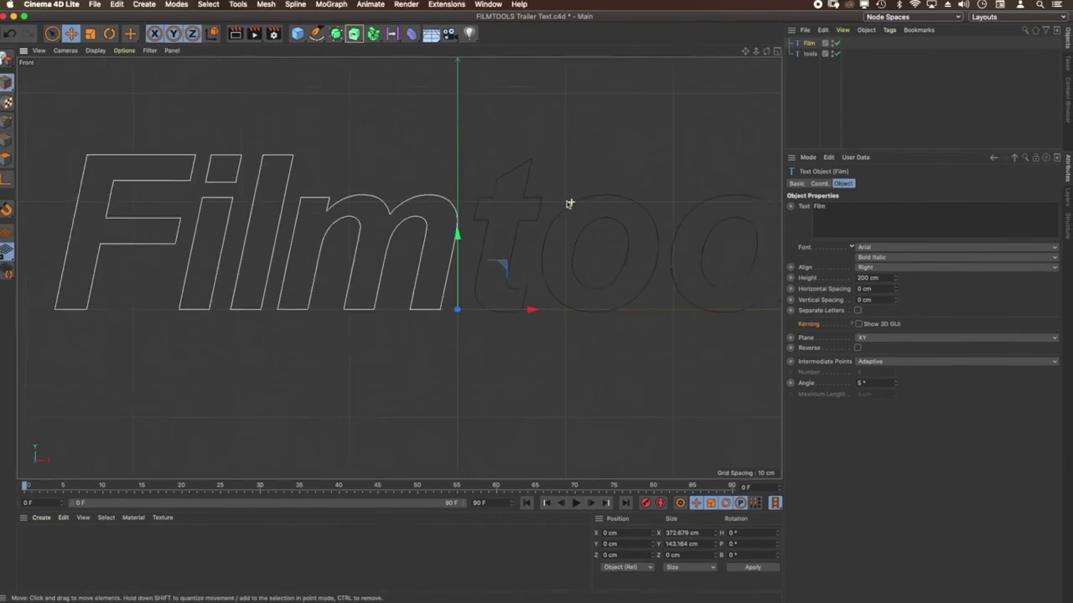
scroll(570, 203, "down", 3)
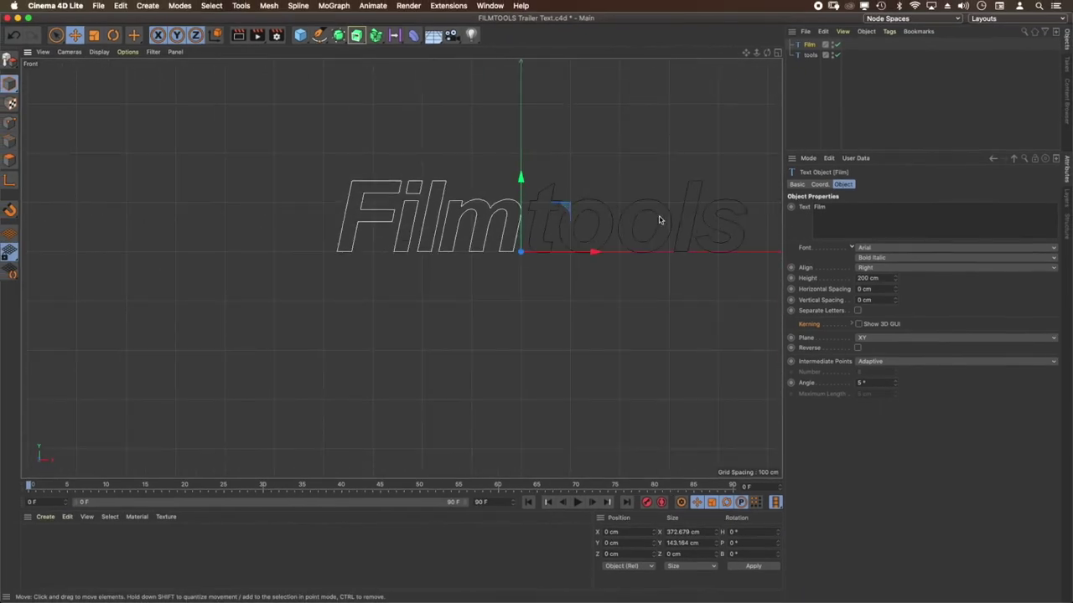
scroll(679, 242, "up", 2)
middle_click_drag(679, 242, 628, 230)
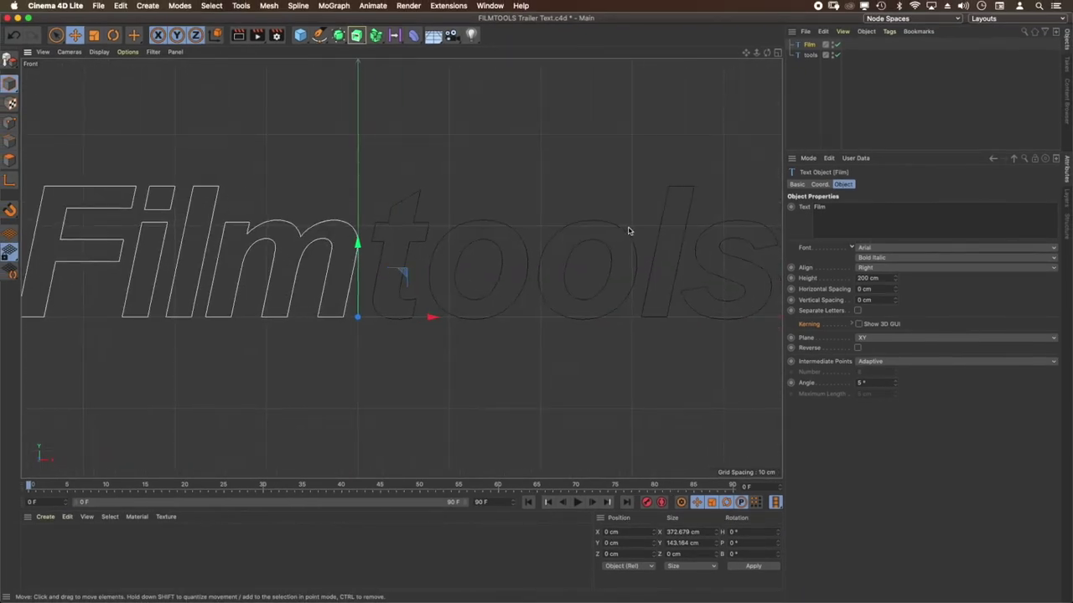
left_click(662, 191)
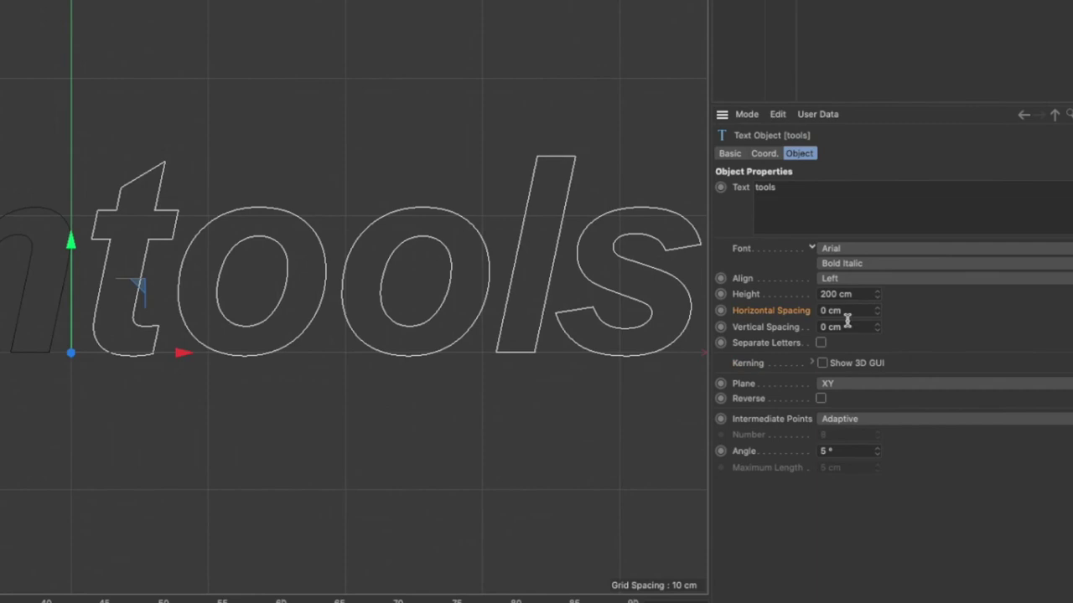
left_click(877, 314)
left_click(878, 314)
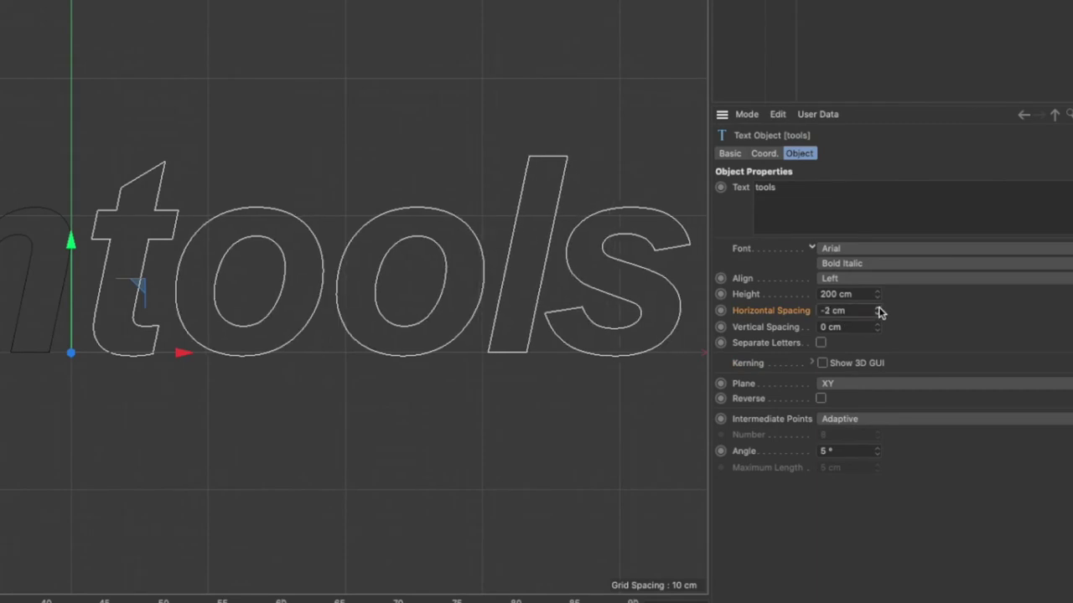
left_click(878, 307)
left_click(878, 314)
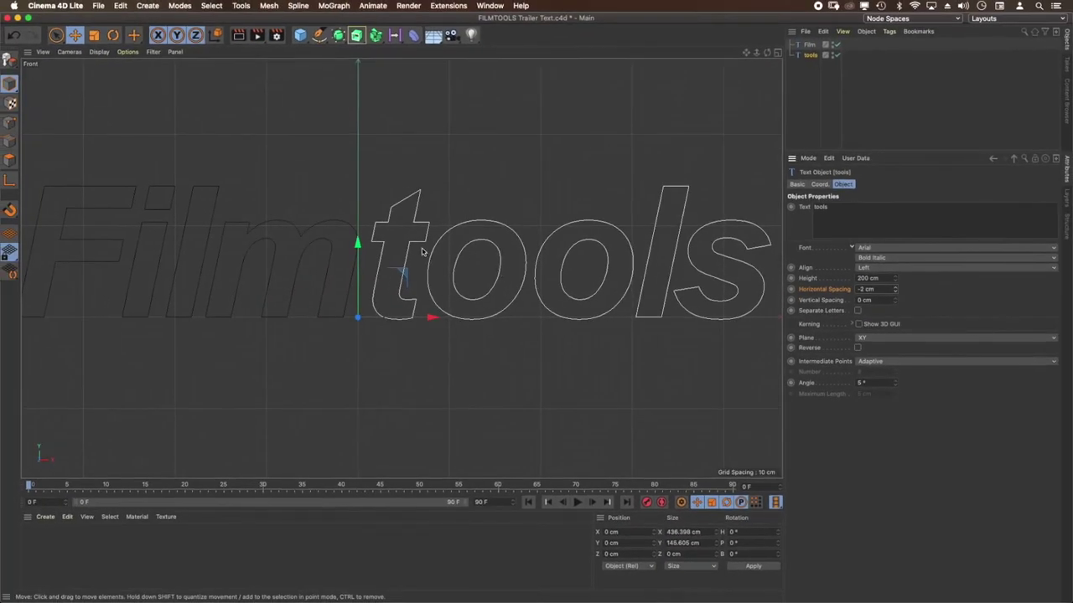
scroll(376, 245, "down", 1)
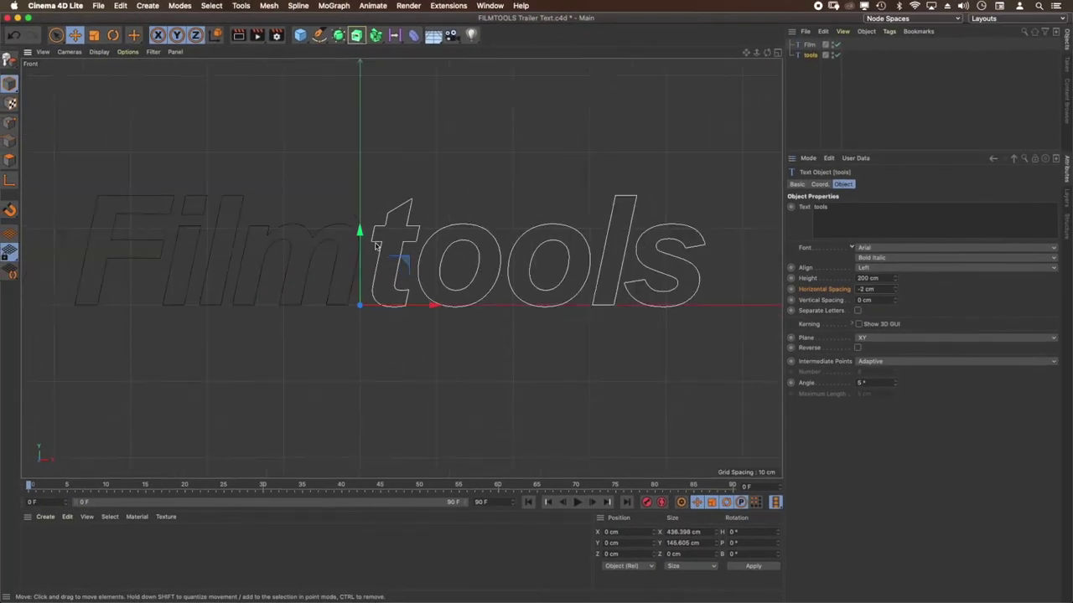
scroll(409, 248, "up", 3)
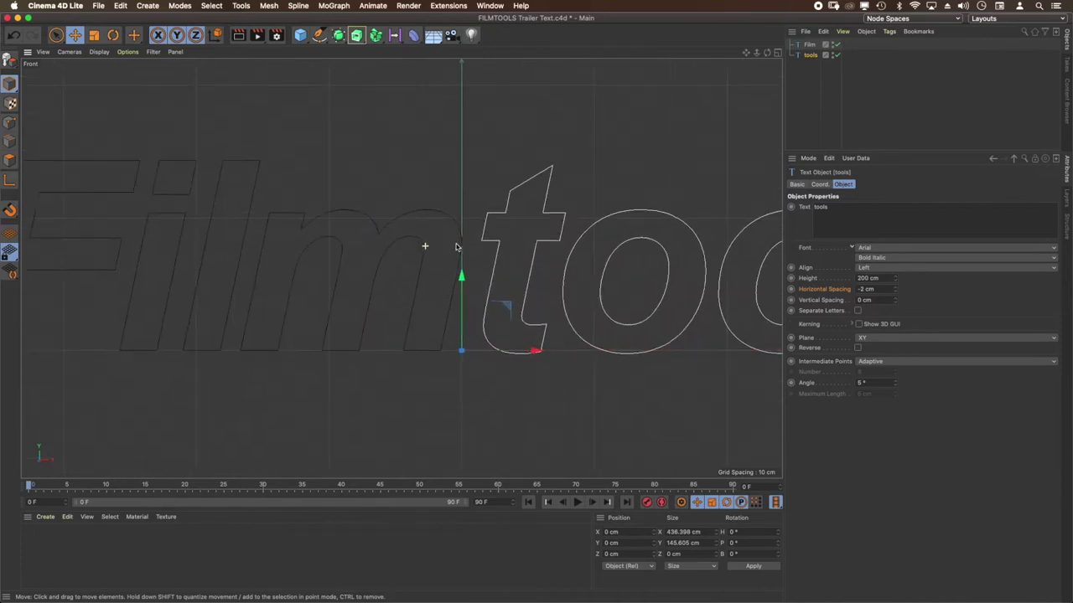
Nudge Film right and slide tools left along X to -13.643 cm
left_click(810, 46)
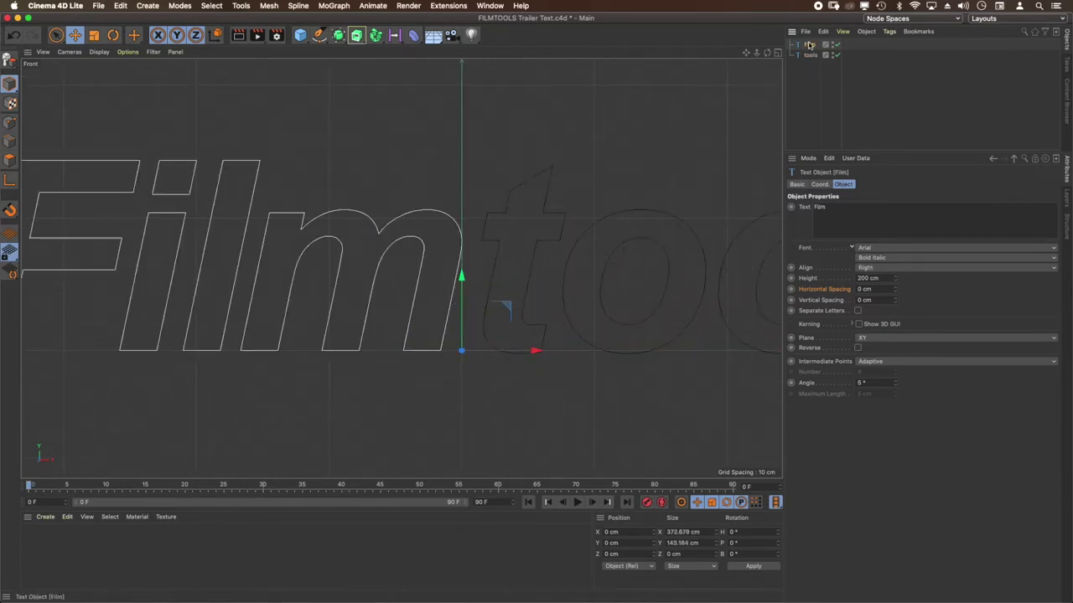
left_click_drag(537, 352, 545, 350)
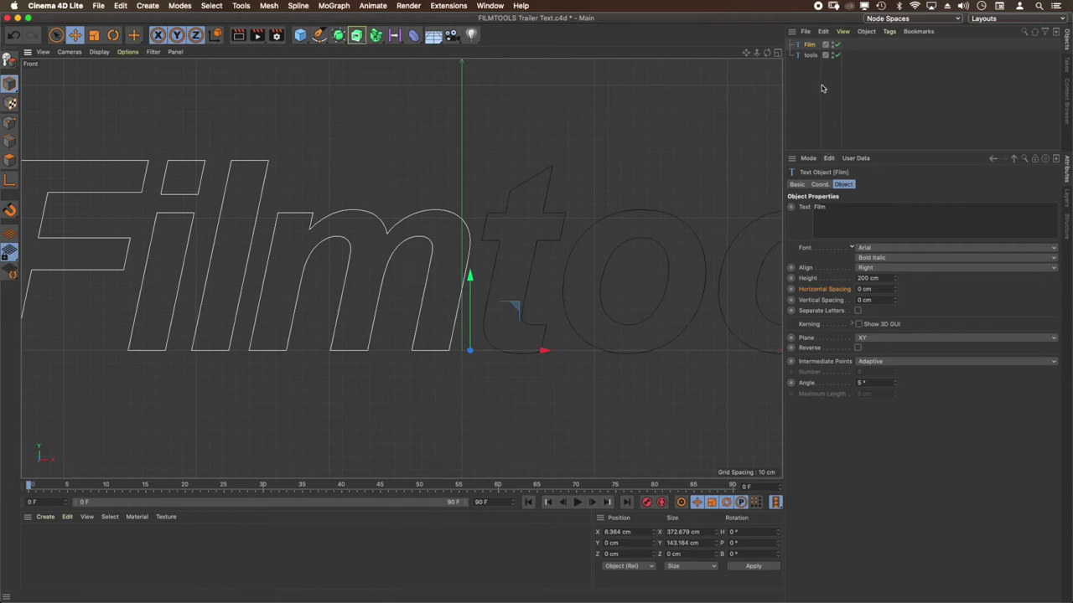
left_click(810, 55)
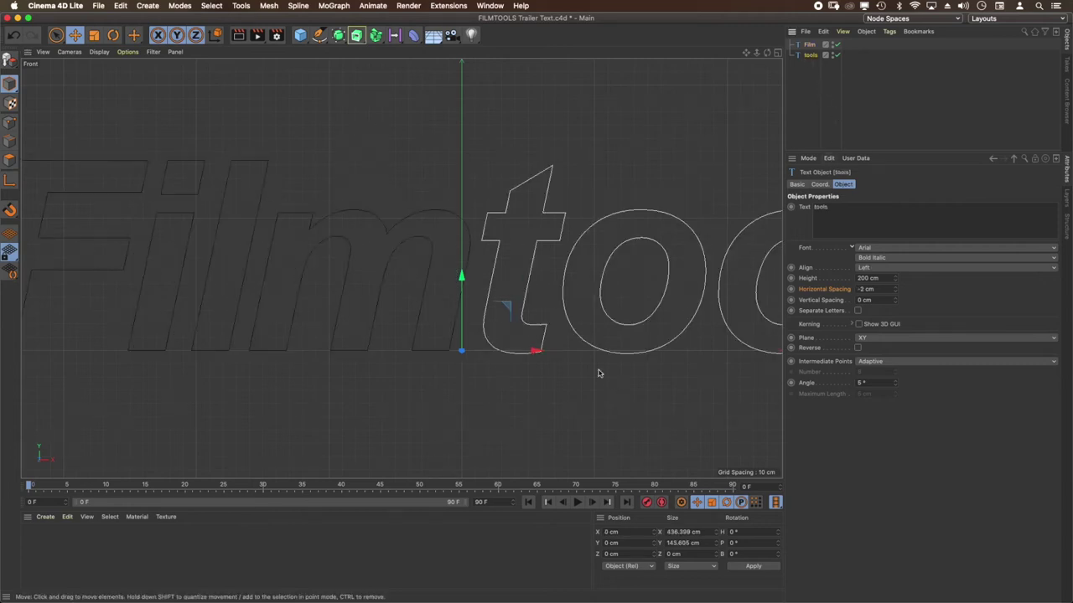
left_click_drag(536, 352, 515, 352)
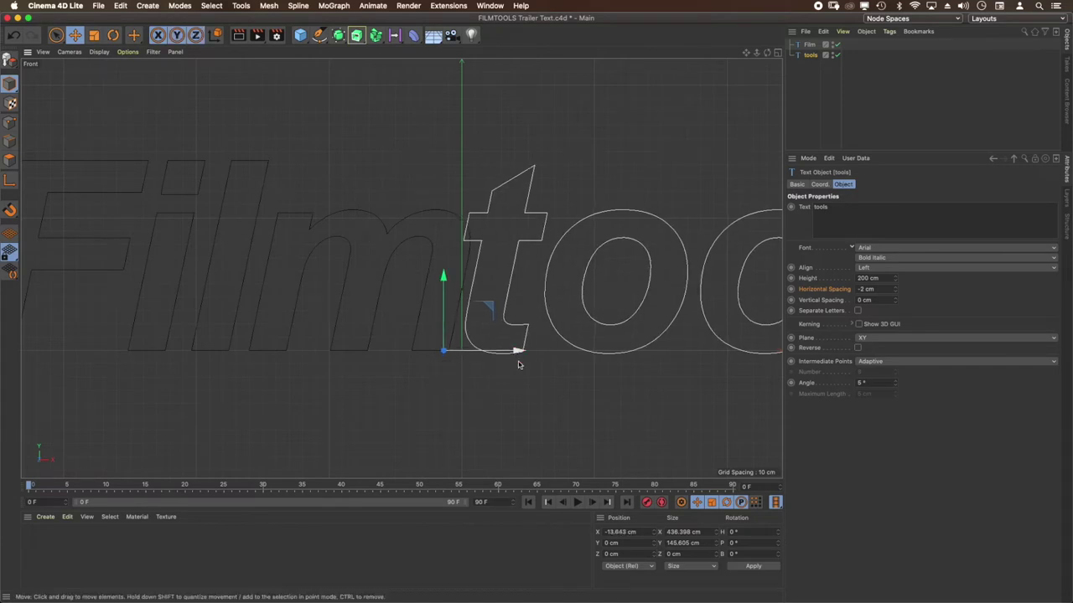
scroll(567, 338, "down", 6)
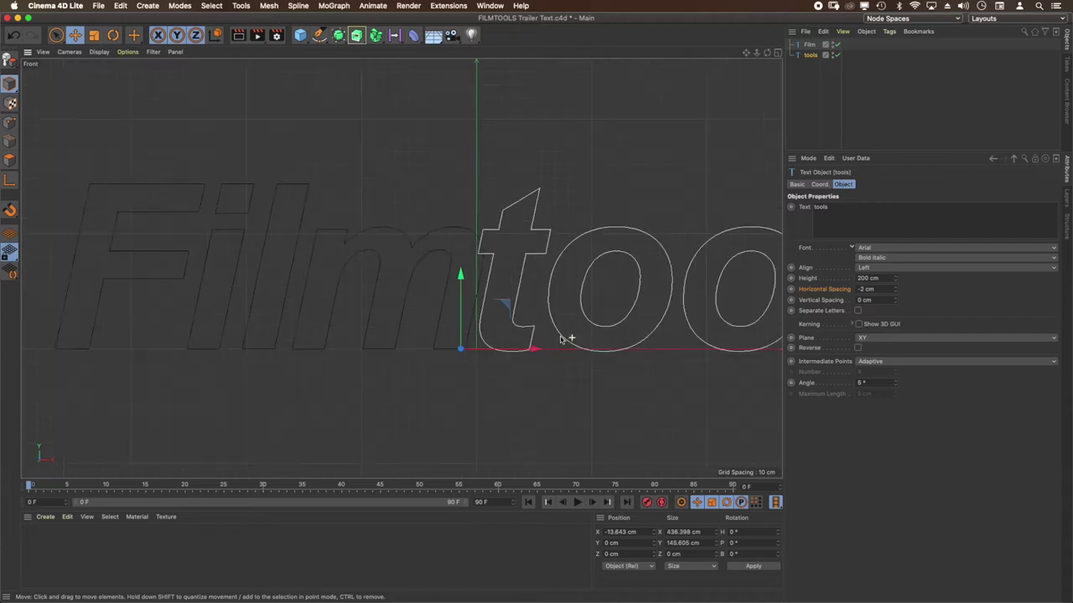
left_click(776, 55)
Add two Extrude generators and name them 'Film' and 'tools'
key("F1")
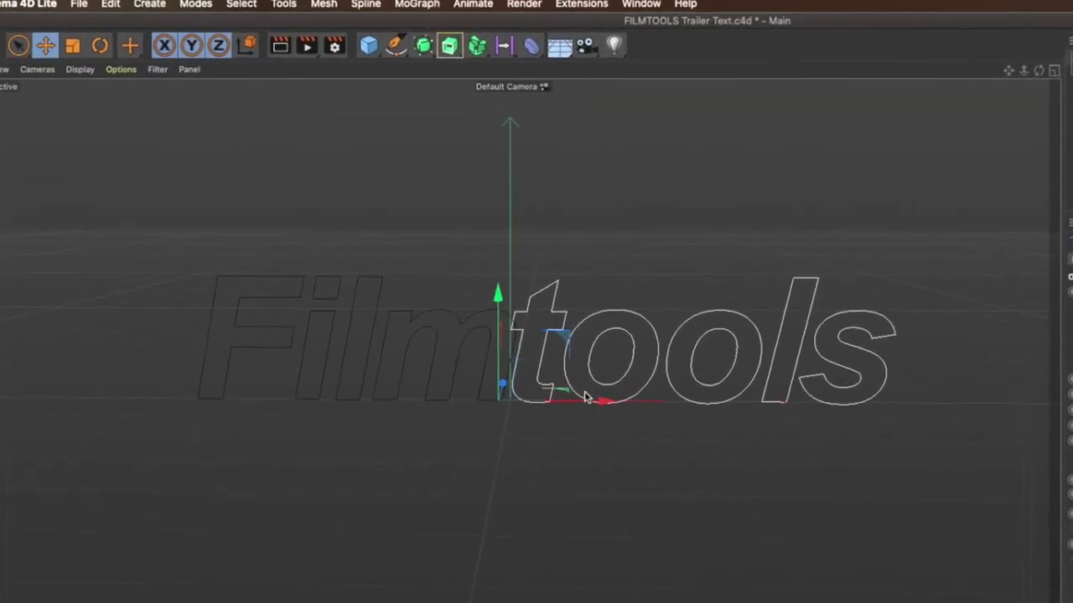
left_click(446, 45)
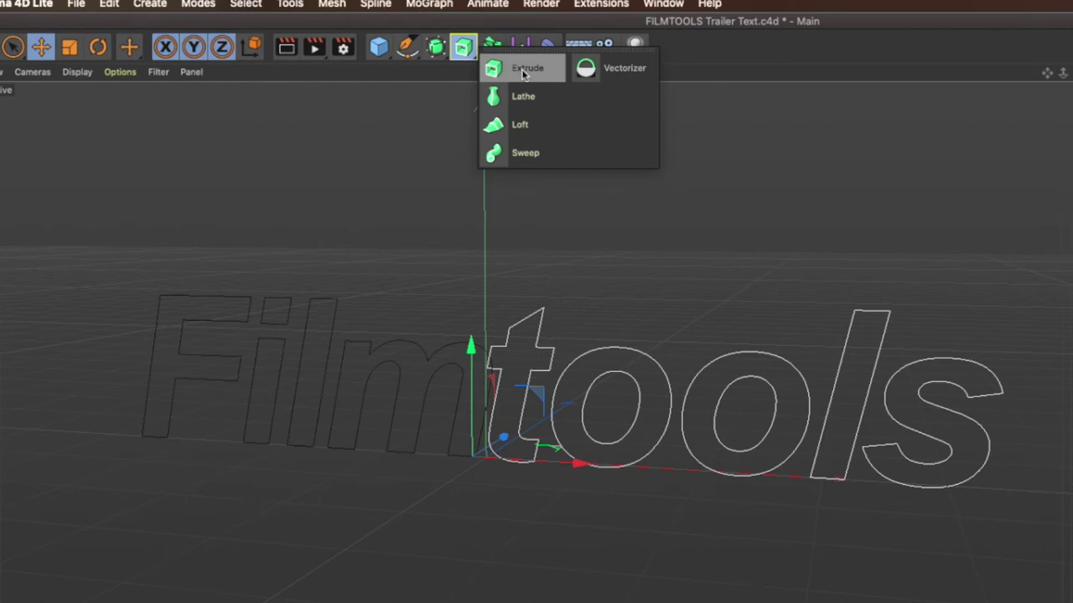
left_click(524, 70)
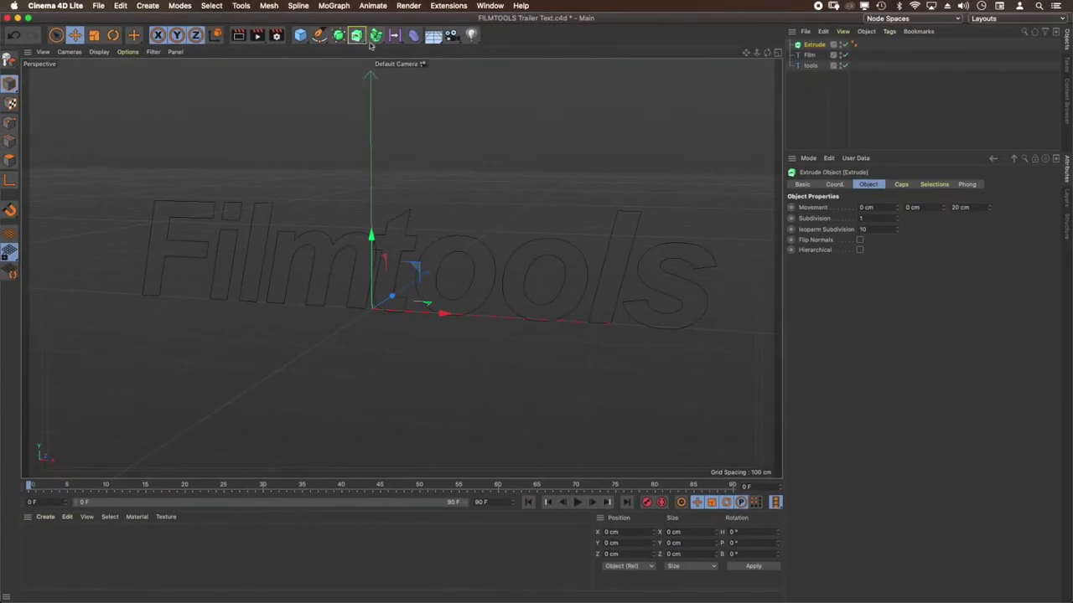
left_click(374, 38)
left_click(395, 49)
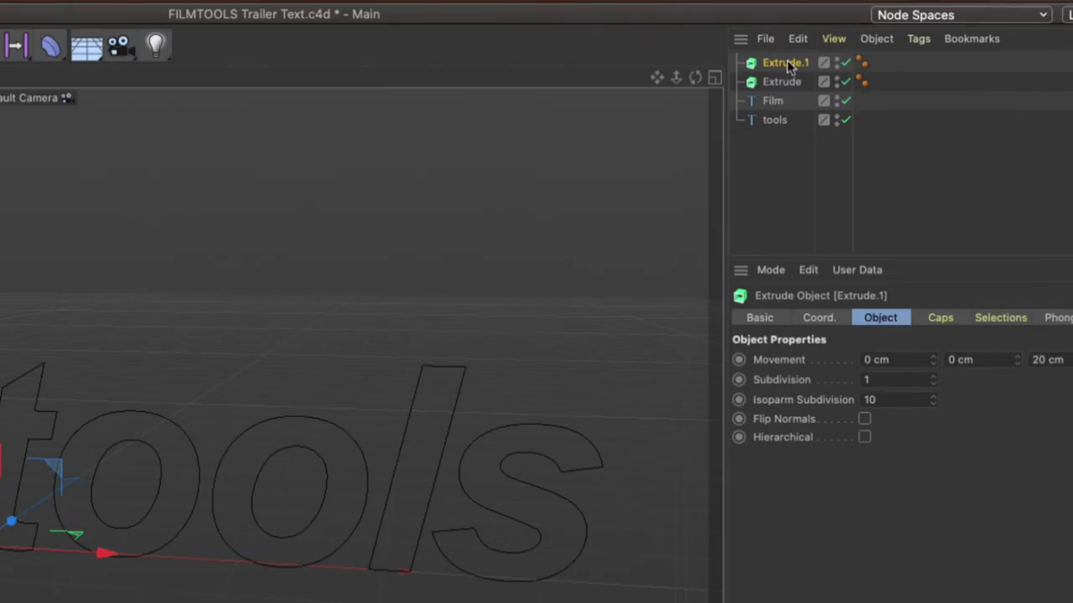
double_click(793, 67)
type("Film")
key("Tab")
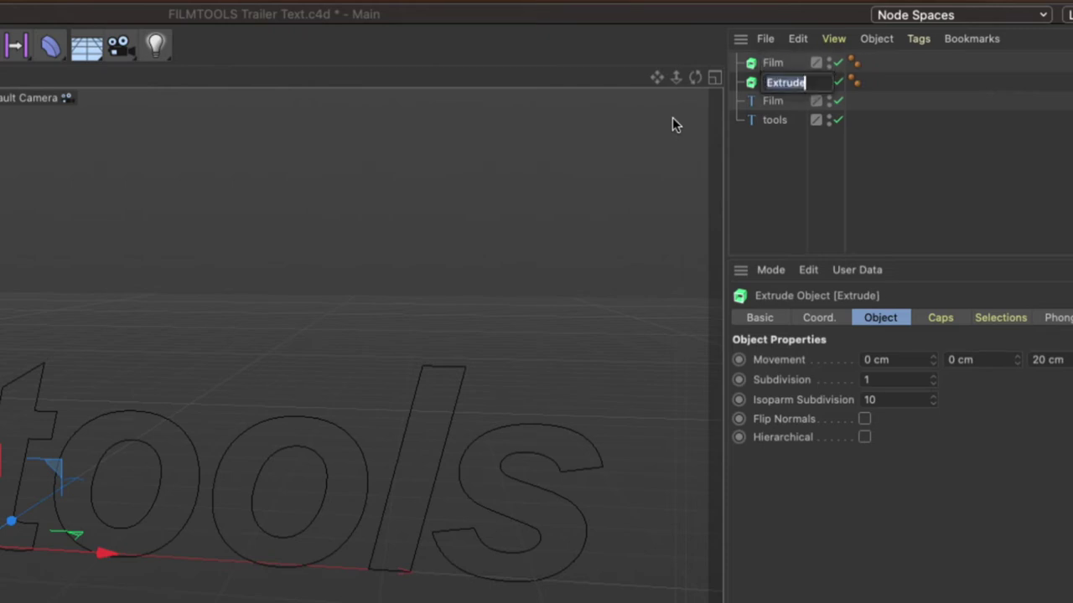
type("tools")
key("Return")
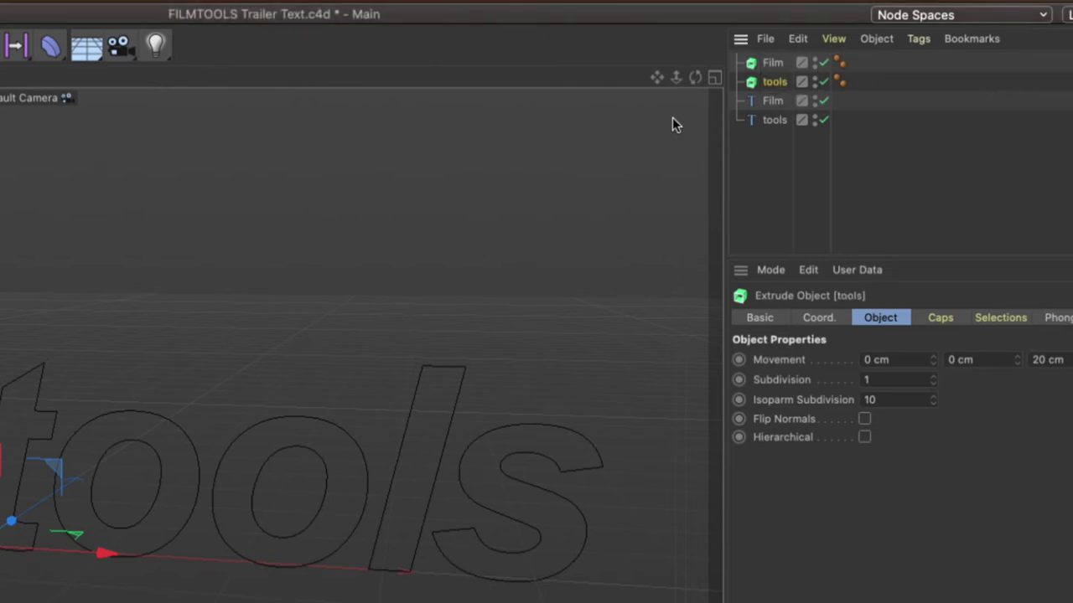
Place the Film text object inside the Film extrude
left_click(772, 101)
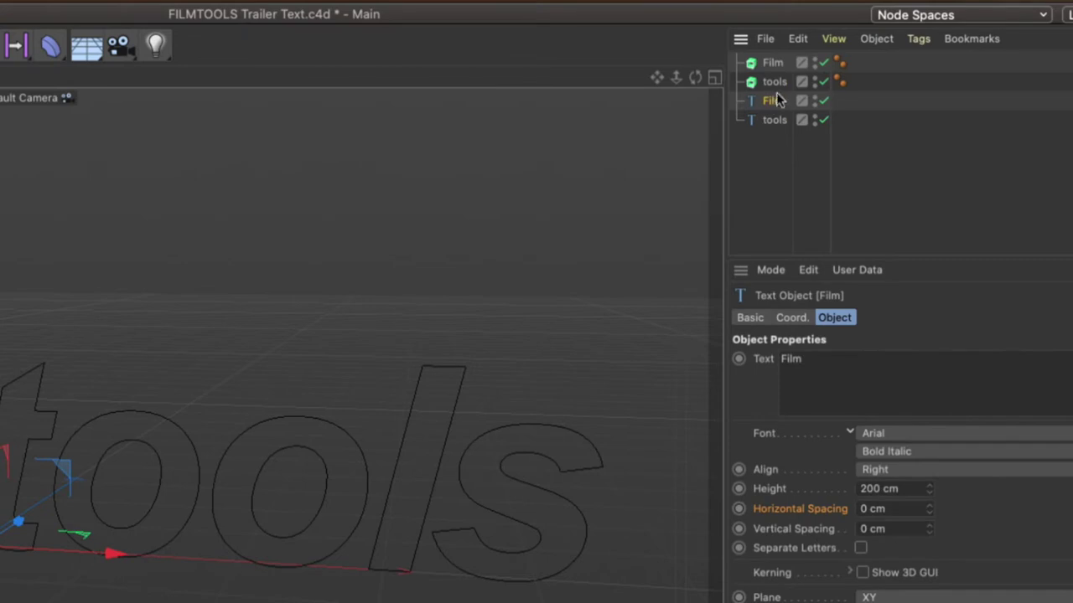
left_click_drag(773, 101, 776, 82)
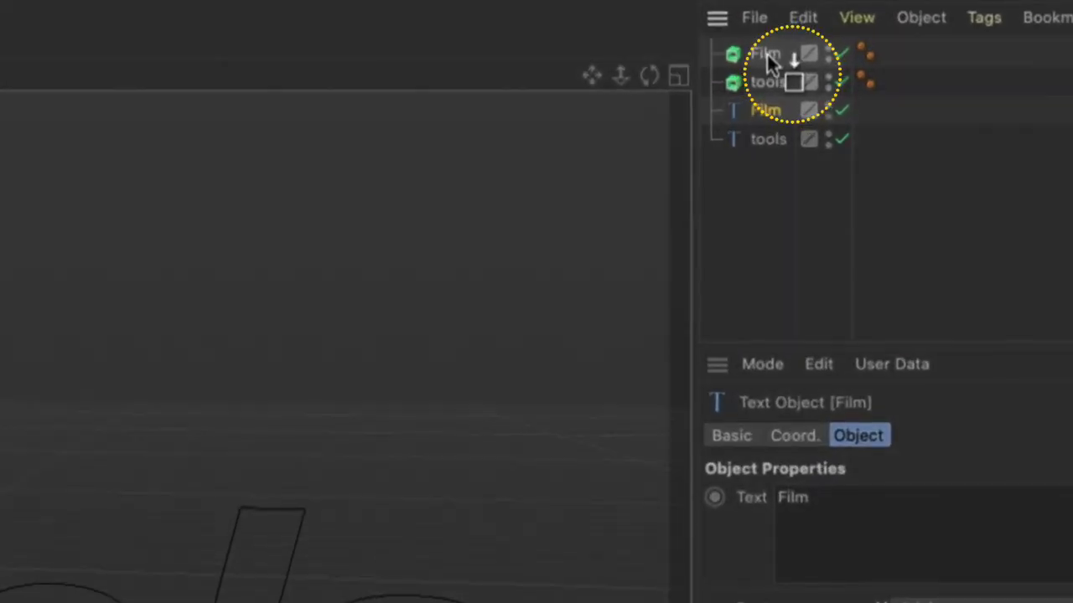
left_click_drag(766, 52, 764, 52)
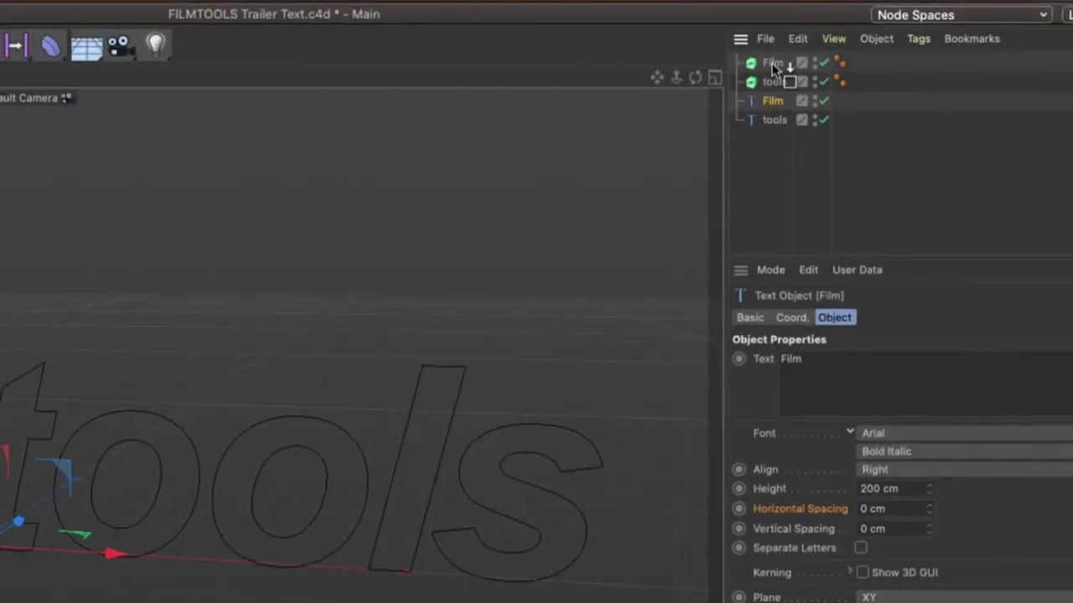
left_click_drag(772, 63, 772, 64)
left_click(737, 63)
left_click(737, 62)
left_click(775, 65)
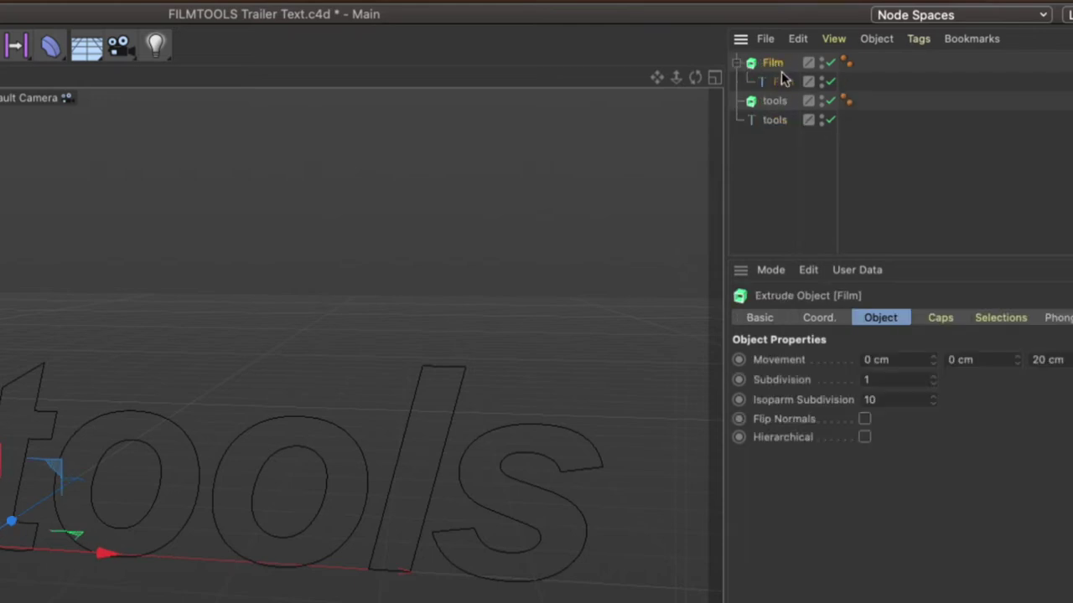
left_click(784, 83)
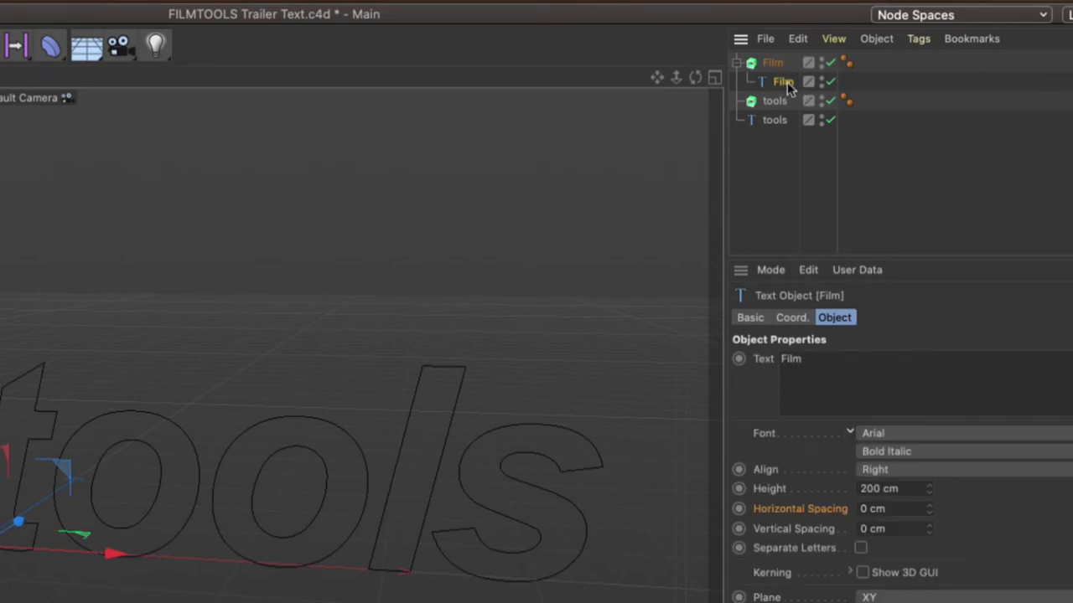
Place the tools text inside the tools extrude, collapse both, and select both extrudes
left_click(772, 120)
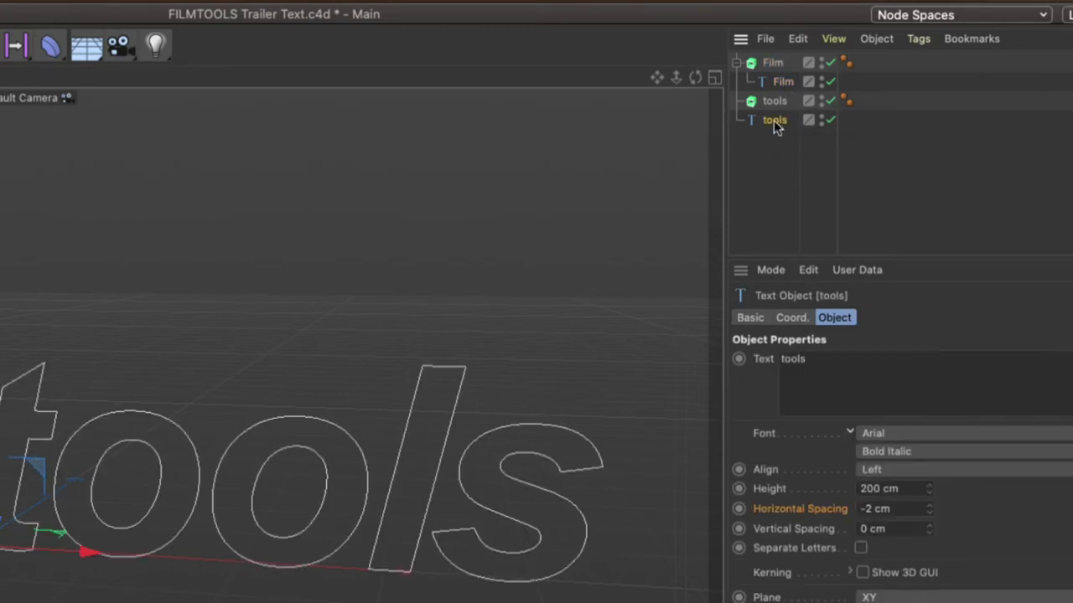
left_click_drag(775, 122, 781, 102)
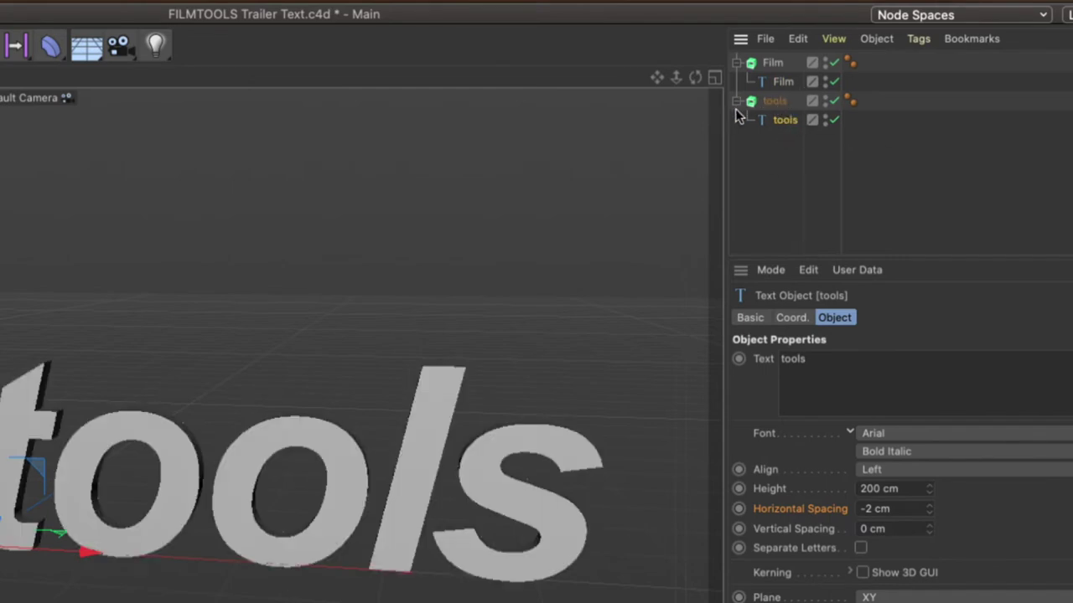
left_click(737, 101)
left_click(737, 62)
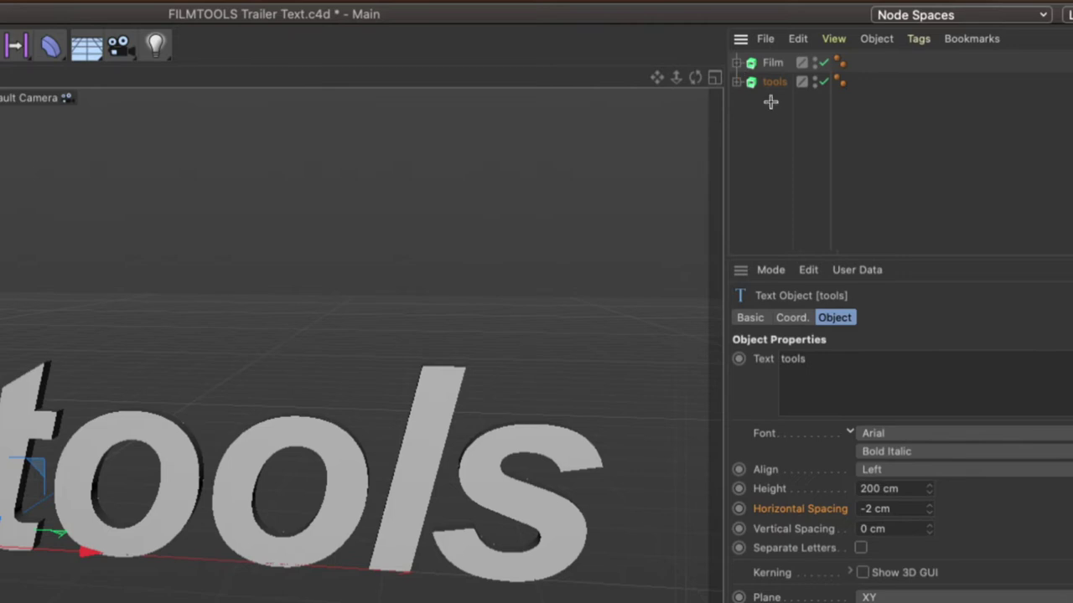
key("super+a")
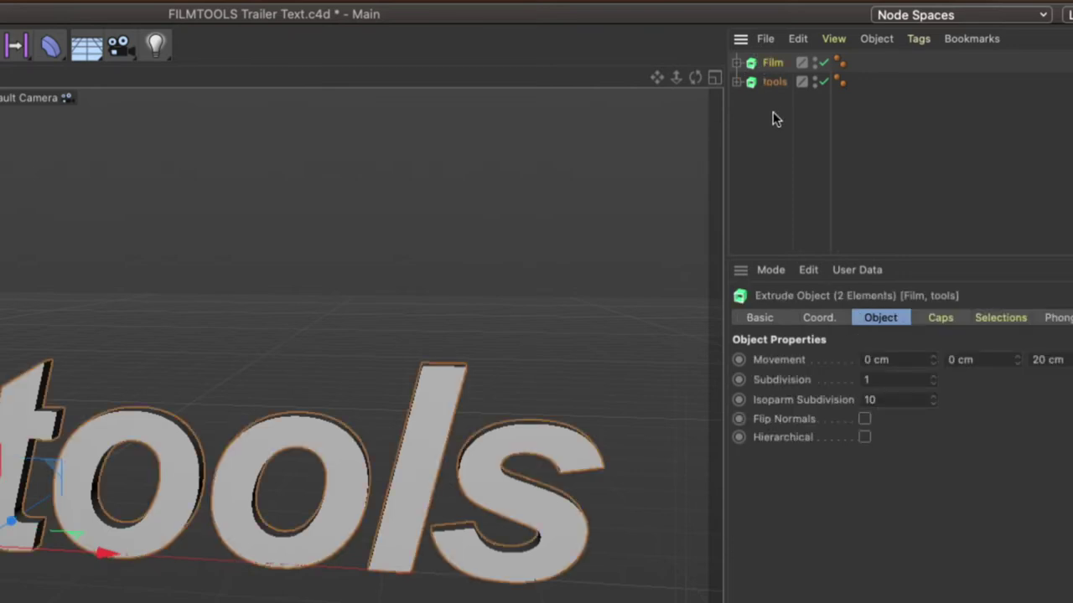
left_click(773, 84)
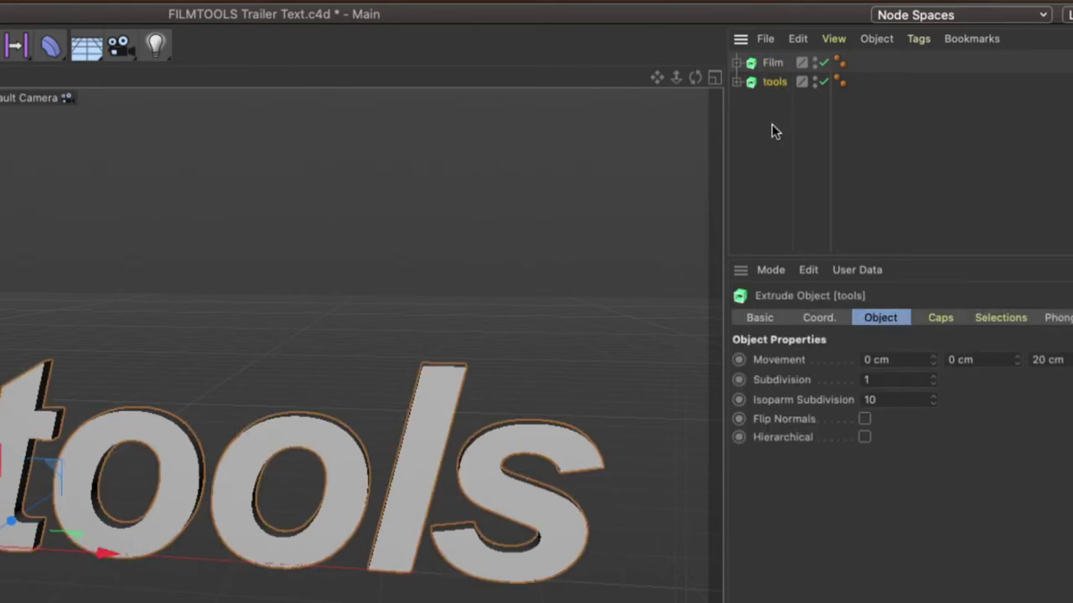
left_click(772, 63, "shift")
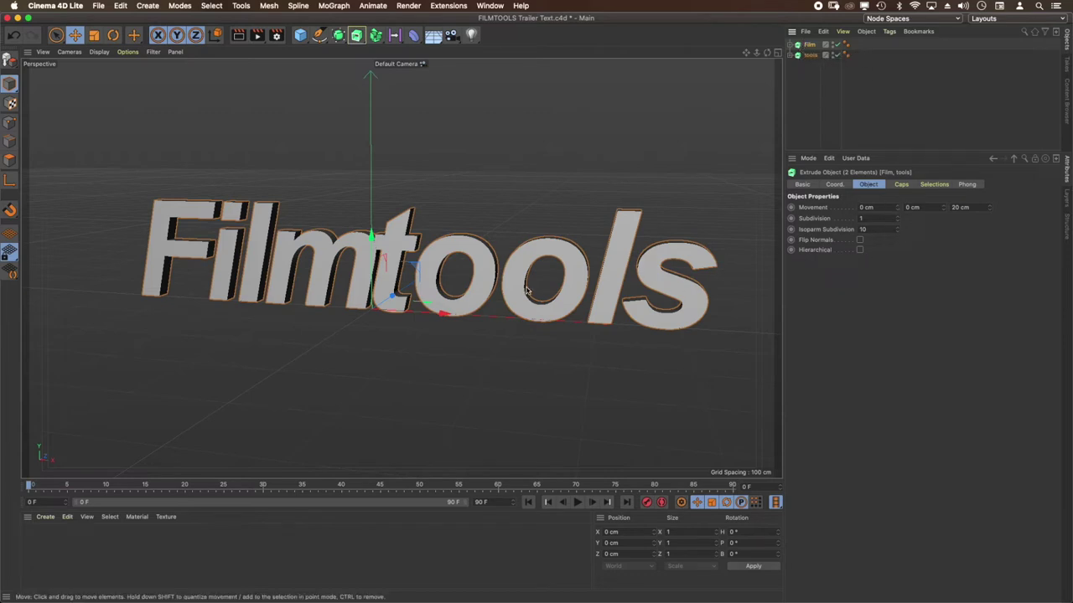
Set Movement Z to 40 cm on both extrudes, orbiting to check the letter depth
left_click_drag(514, 263, 698, 289, "alt")
middle_click_drag(698, 289, 391, 248, "alt")
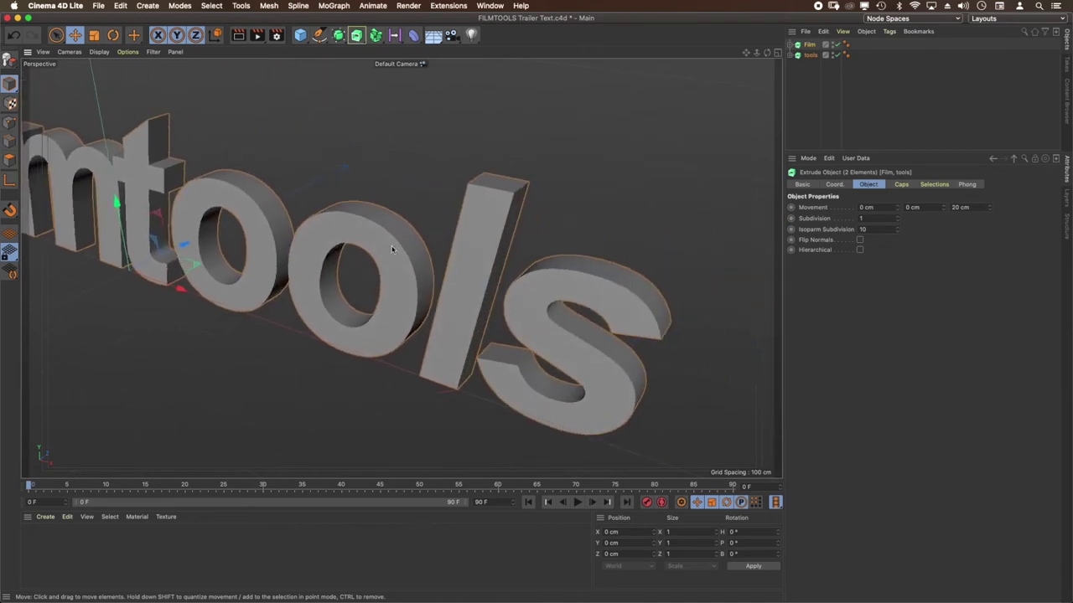
left_click_drag(588, 282, 662, 280, "alt")
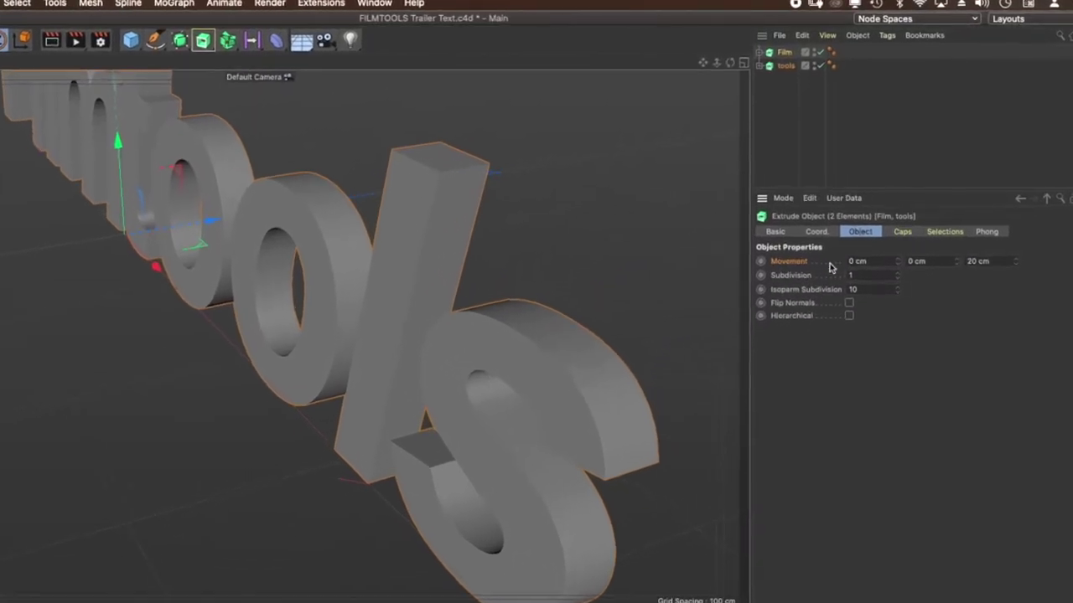
left_click(884, 264)
key("Tab")
key("Tab")
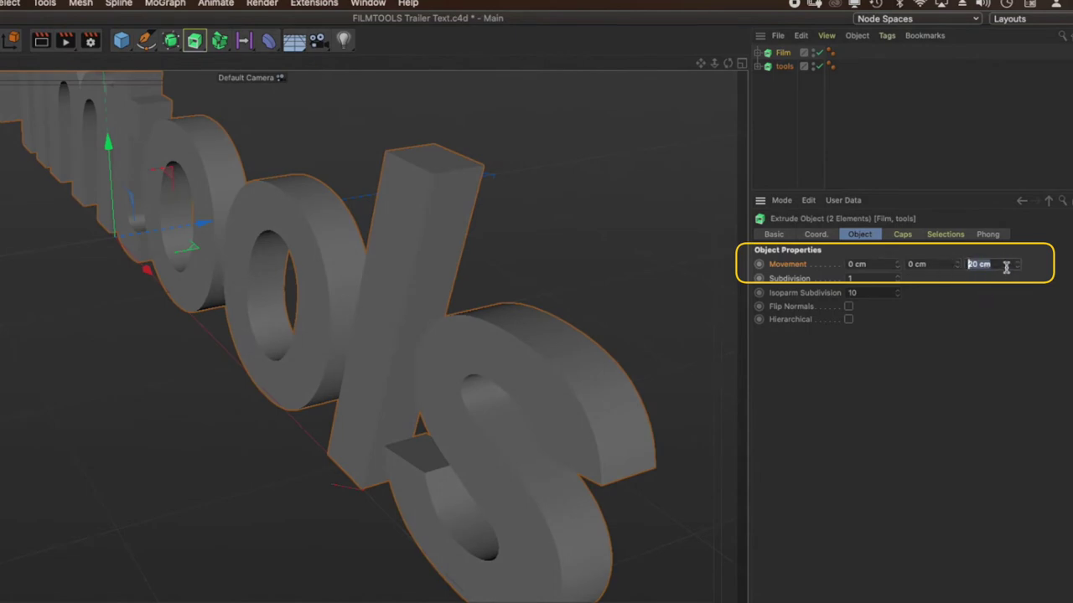
left_click(871, 264)
left_click(932, 264)
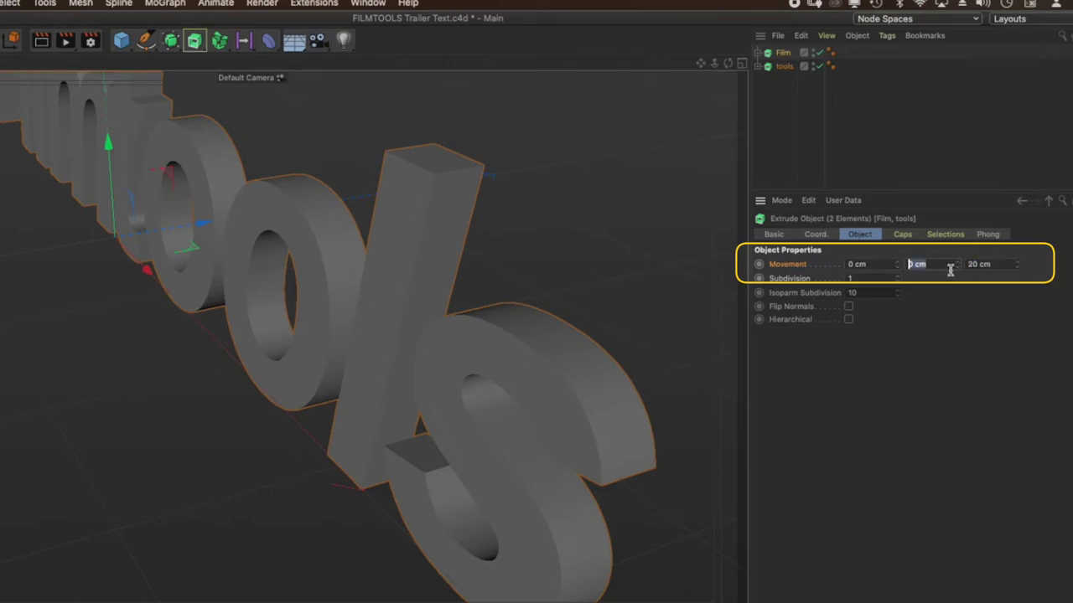
left_click(980, 264)
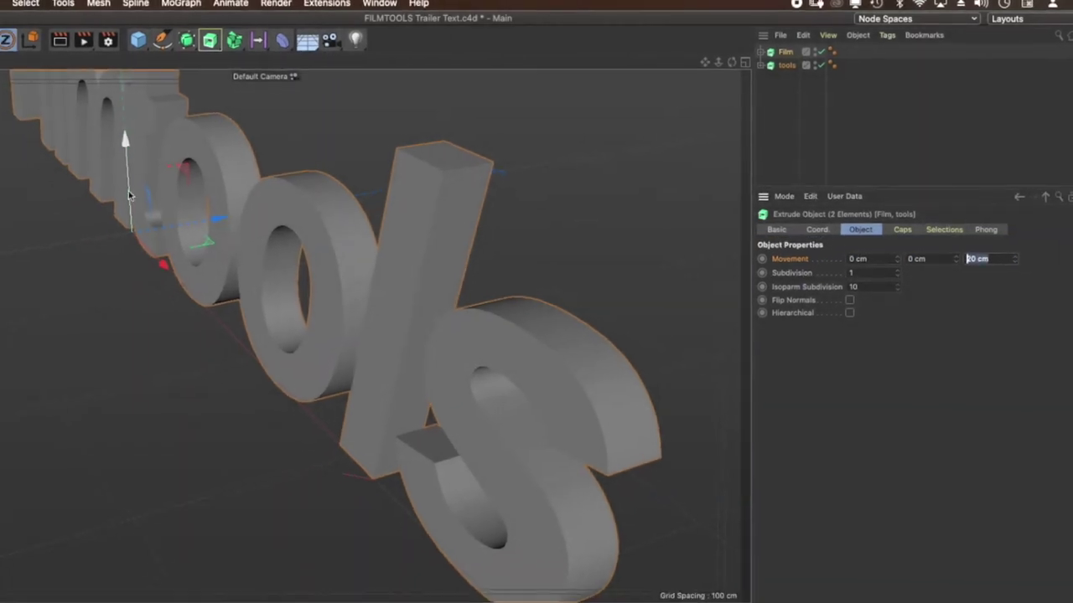
left_click_drag(221, 173, 208, 306, "alt")
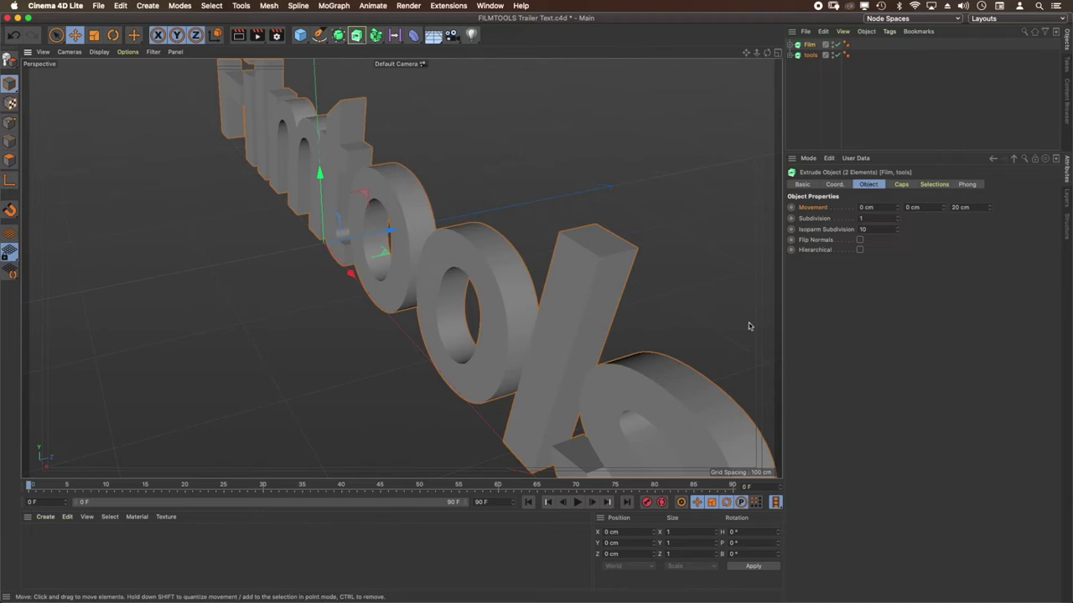
left_click_drag(976, 207, 953, 207)
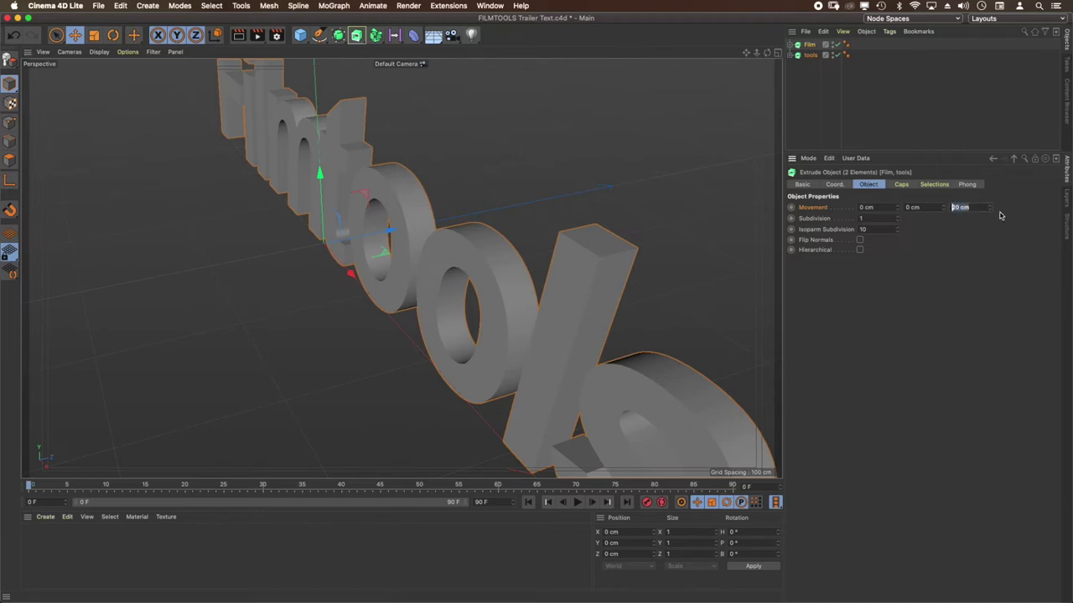
mouse_move(990, 210)
left_mouse_down()
mouse_move(1027, 209)
mouse_move(986, 210)
left_mouse_up()
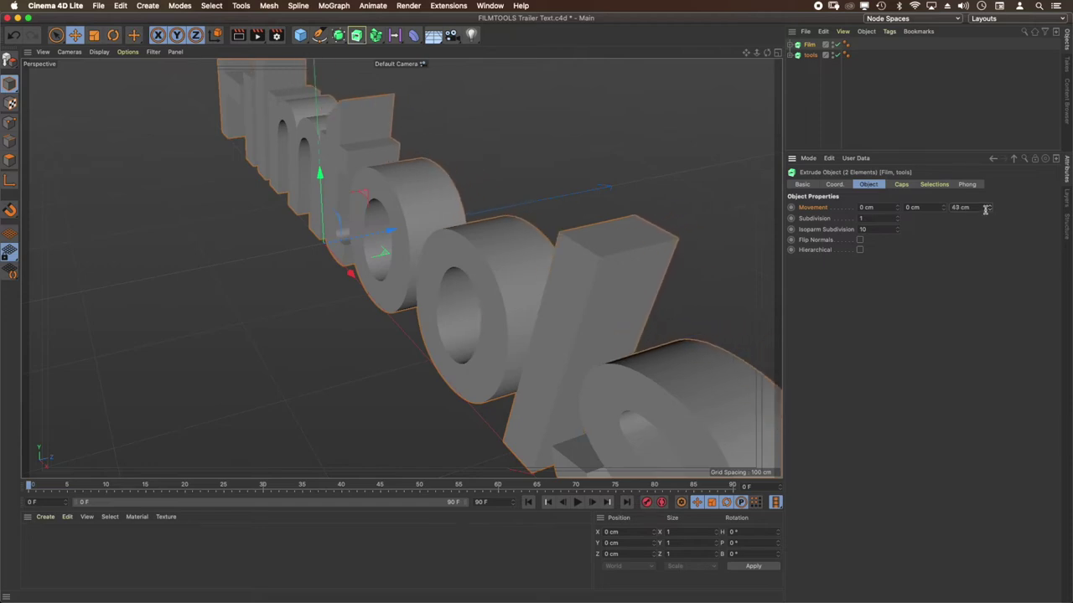
left_click(977, 207)
key("Return")
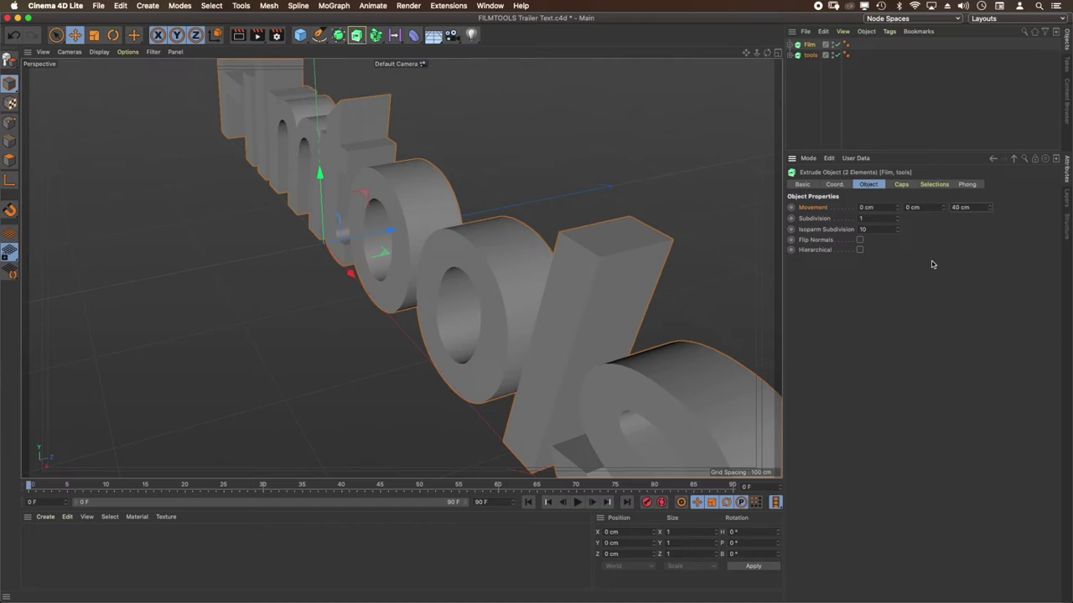
left_click_drag(528, 292, 671, 268, "alt")
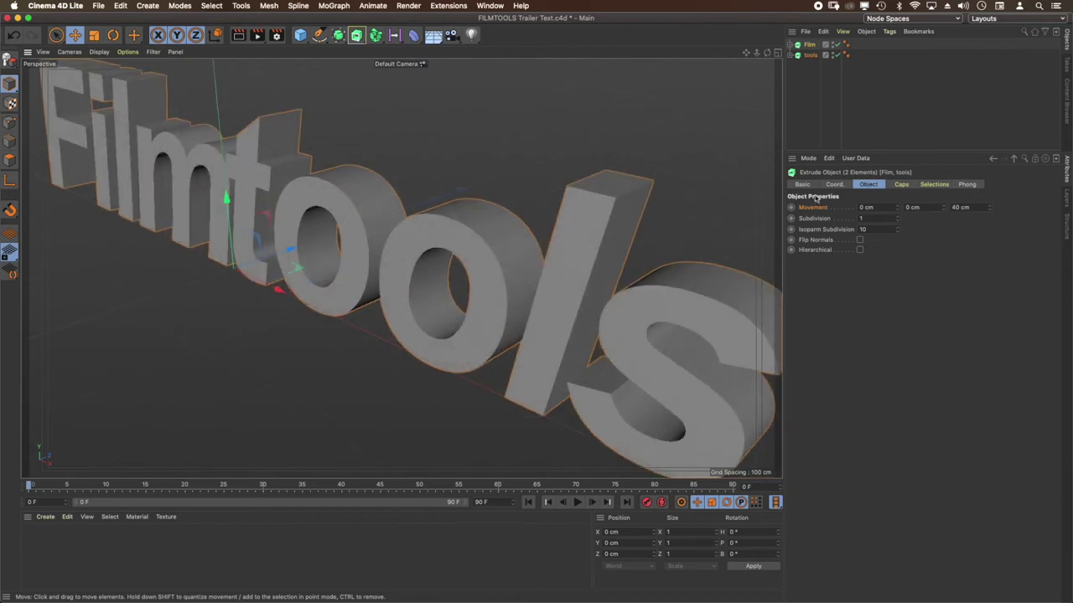
Add a Round cap bevel of about 23.37 cm and enable Separate Bevel Controls
left_click(901, 185)
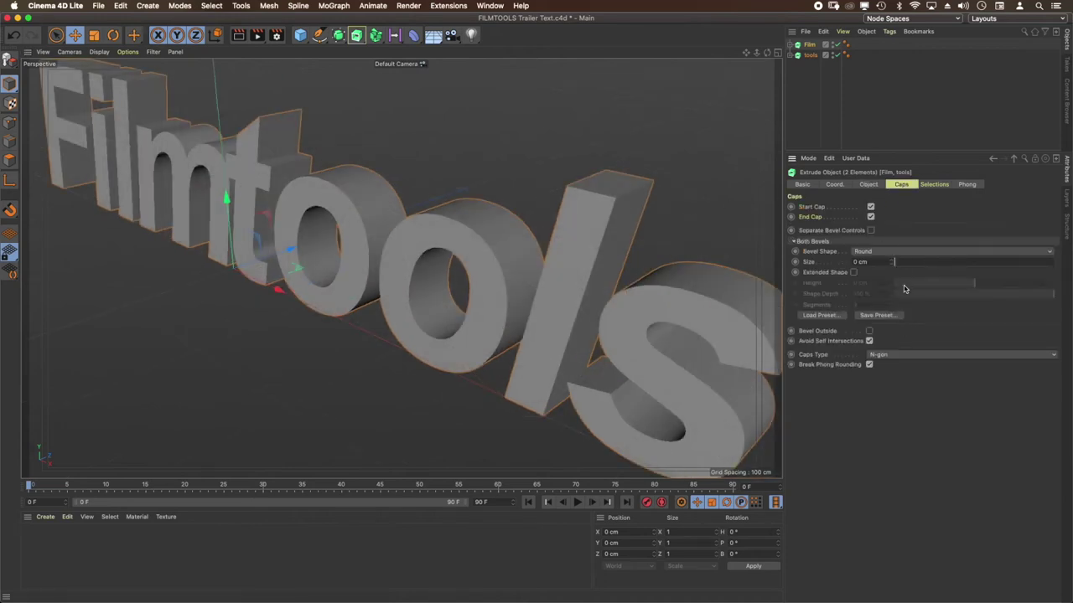
left_click_drag(897, 265, 933, 266)
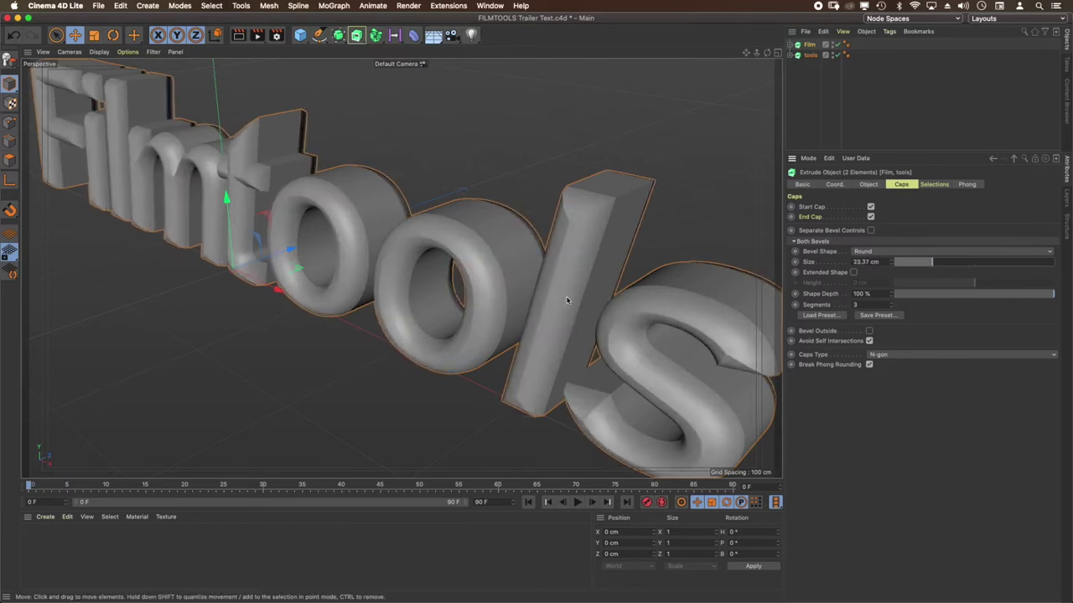
left_click_drag(588, 283, 542, 270, "alt")
left_click_drag(448, 287, 494, 256, "alt")
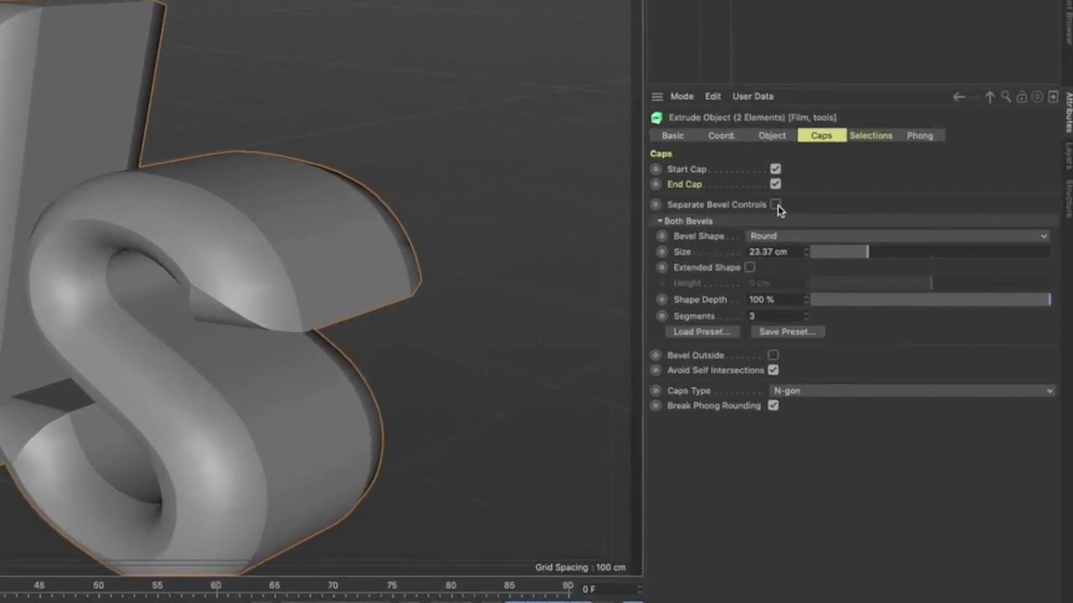
left_click(775, 205)
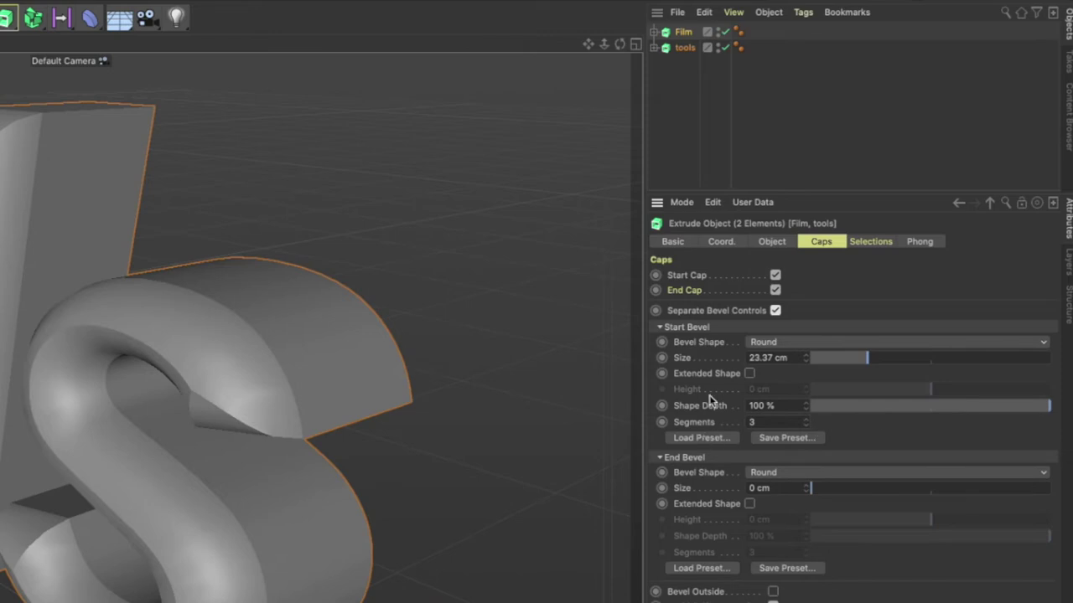
Reduce the start bevel to 1 segment
left_click(691, 328)
left_click(692, 328)
left_click(691, 329)
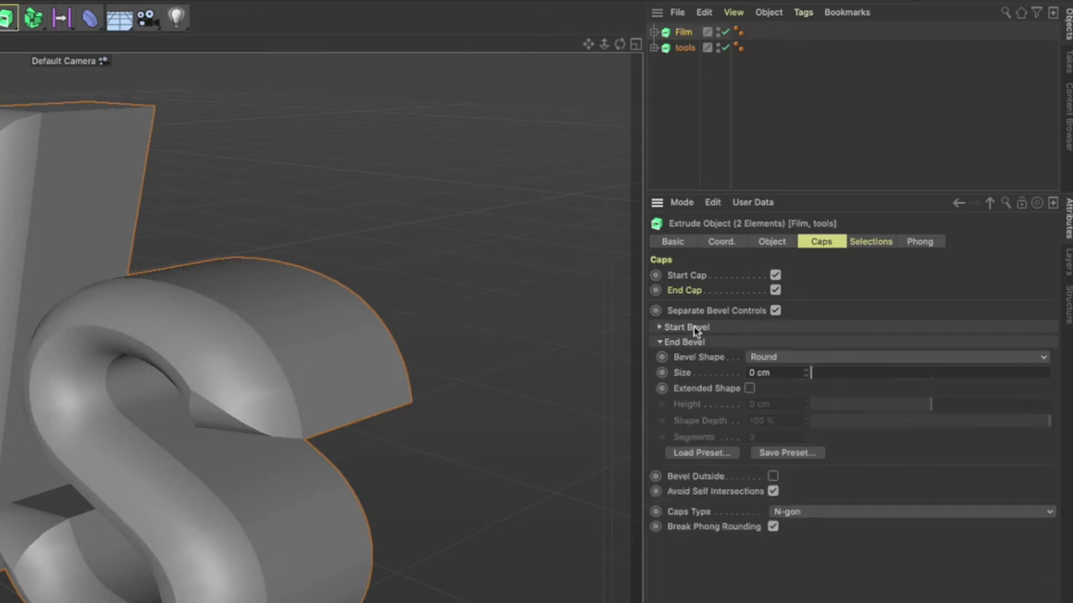
left_click(693, 344)
left_click(693, 344)
left_click(692, 329)
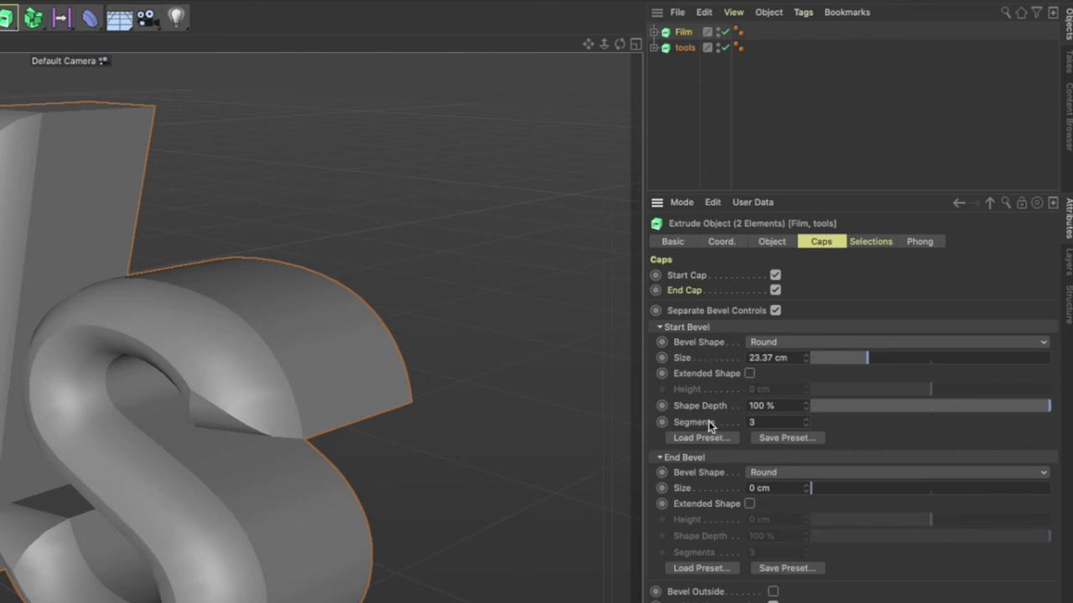
left_click(807, 427)
left_click(806, 427)
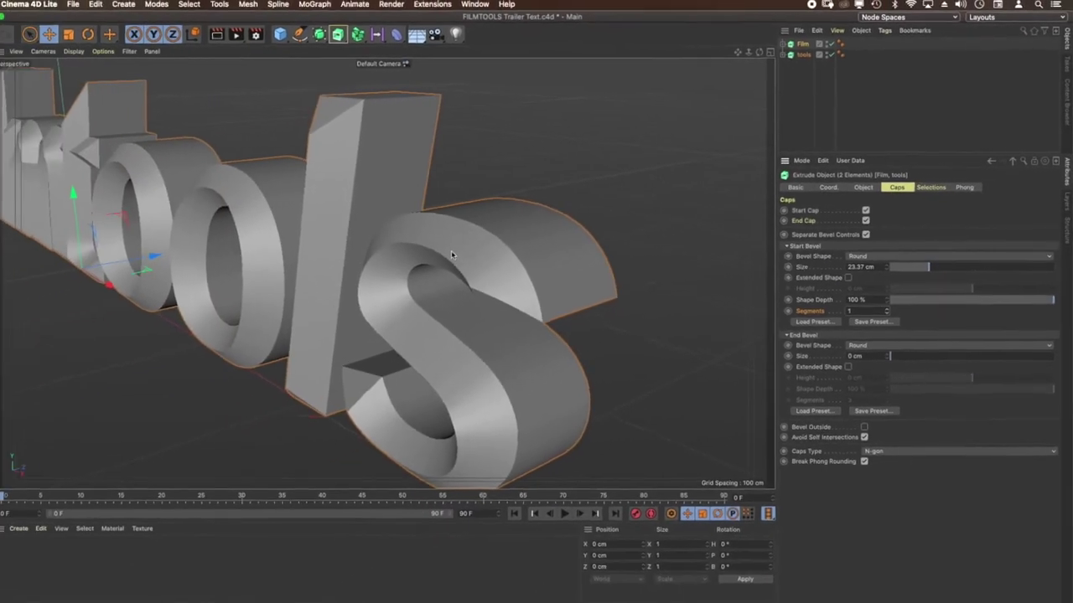
left_click_drag(455, 256, 517, 187, "alt")
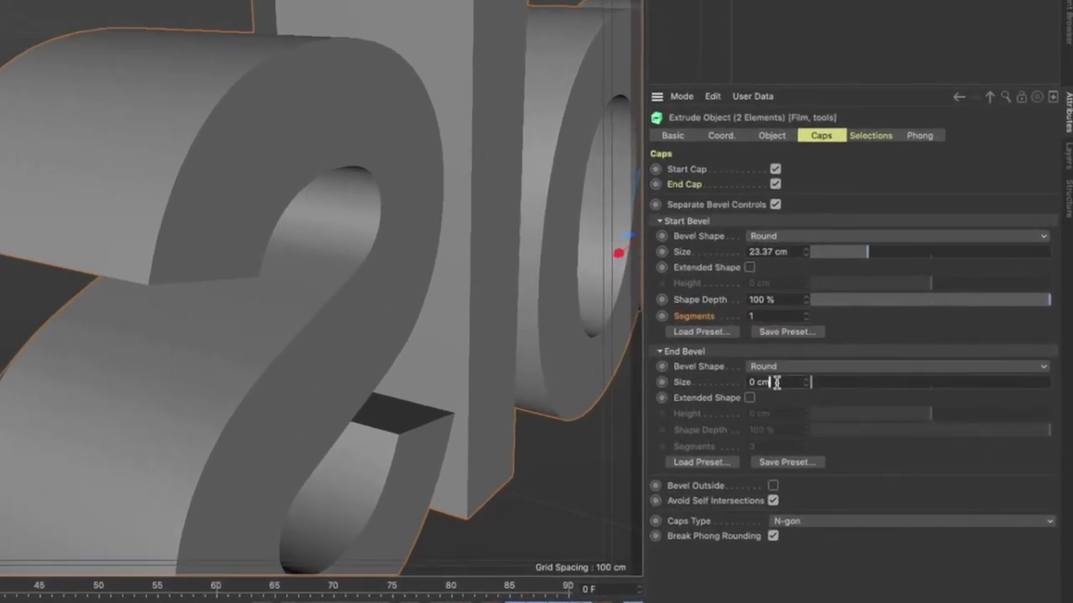
Set the end bevel to 1 cm size with 1 segment, and browse the bevel presets without choosing one
left_click(776, 382)
type("1")
key("Return")
scroll(286, 258, "up", 3)
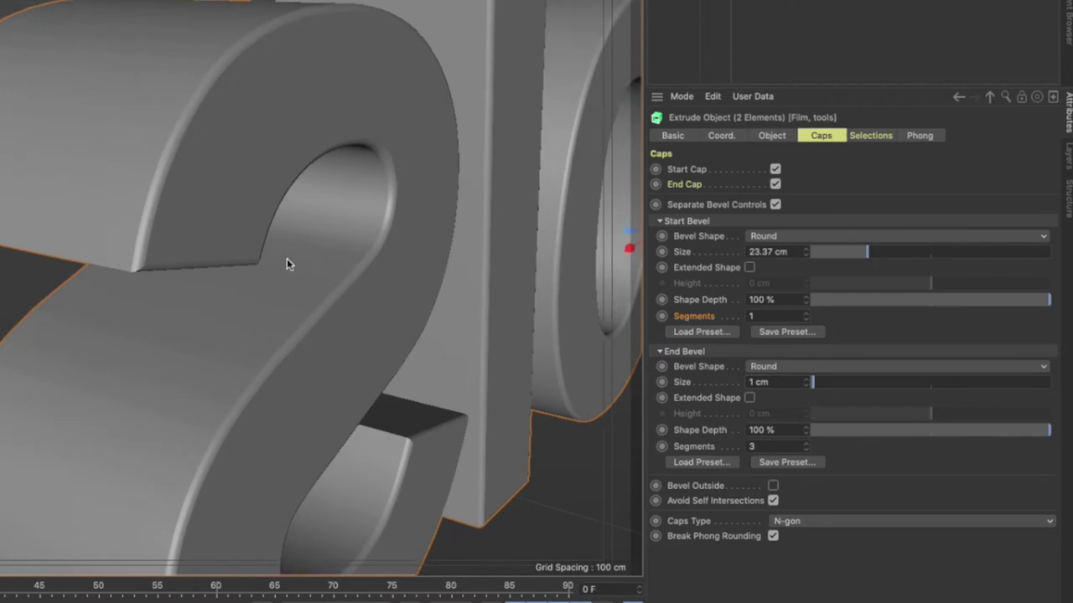
left_click(704, 447)
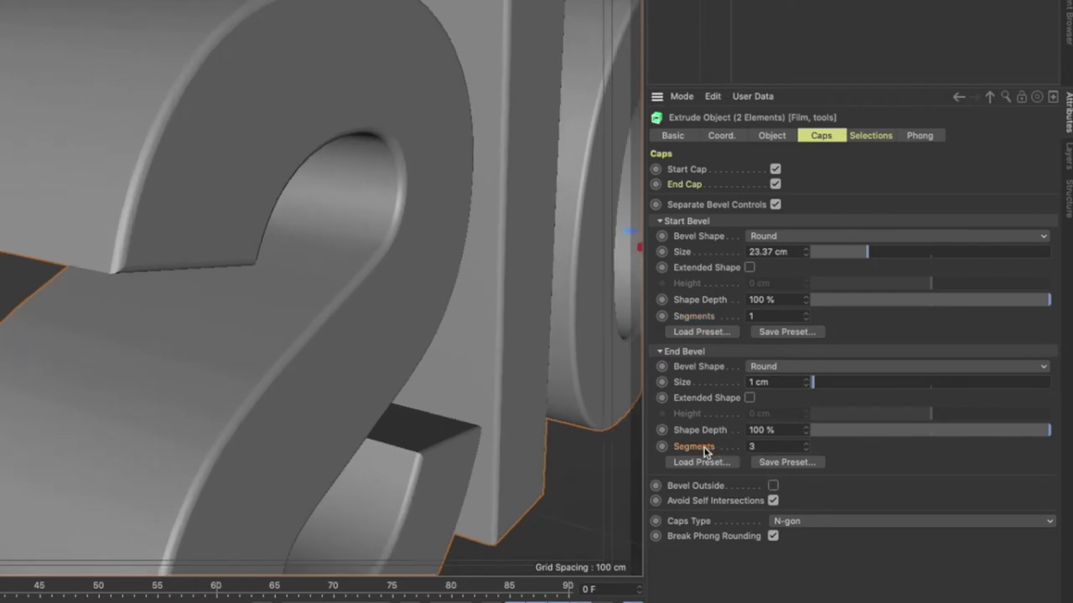
left_click(806, 450)
left_click(806, 450)
middle_click_drag(241, 449, 250, 337, "alt")
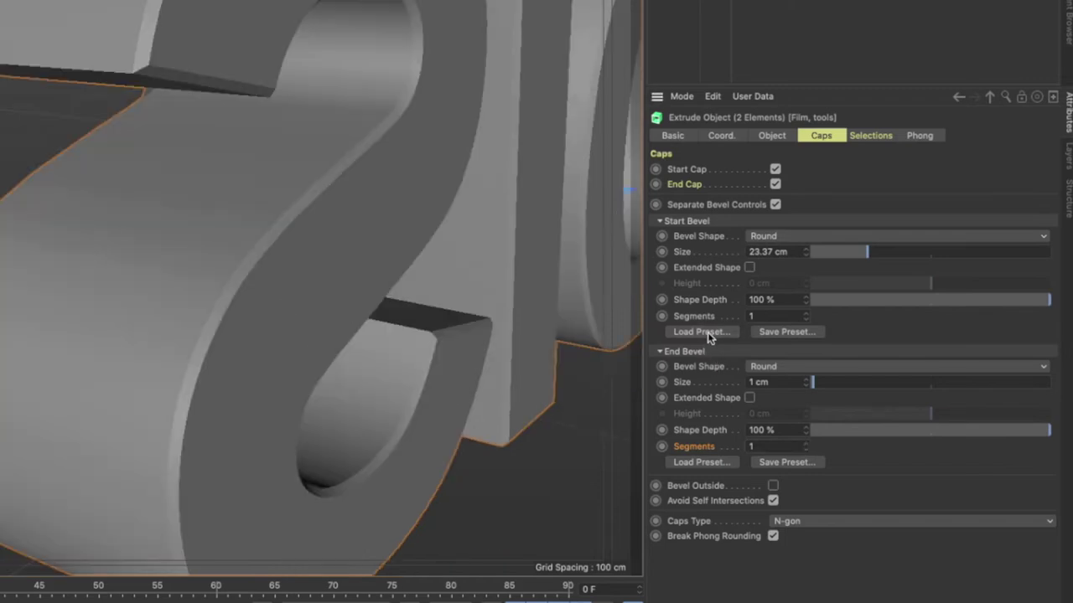
left_click(707, 332)
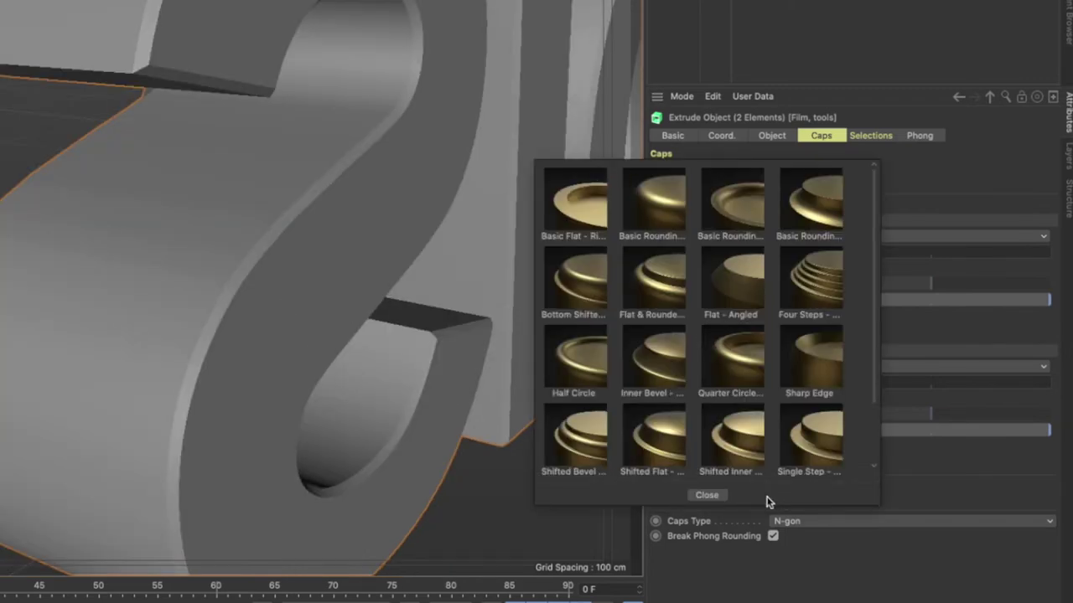
left_click(707, 495)
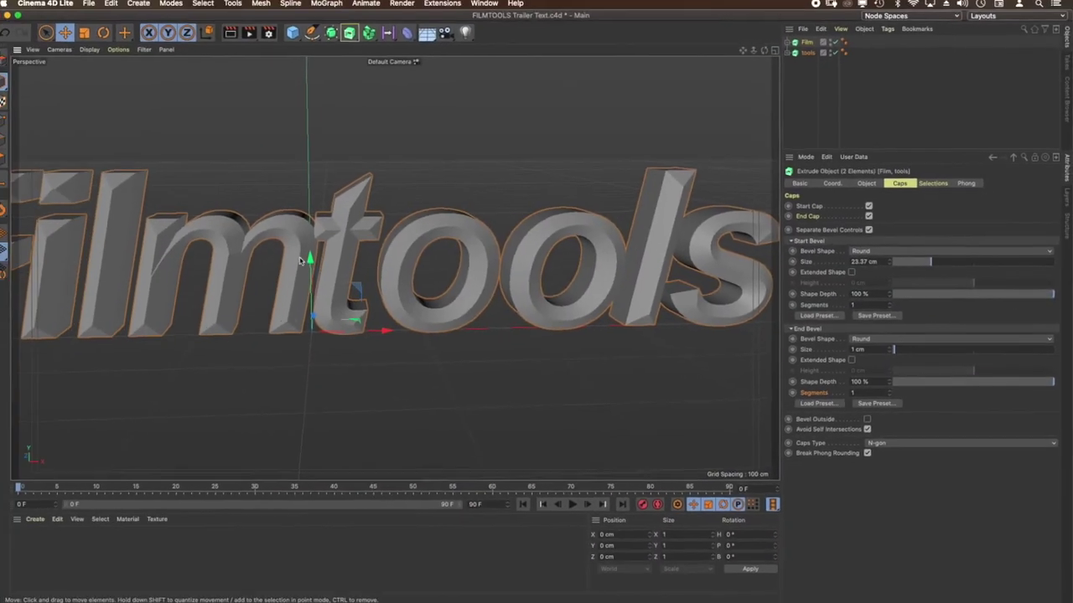
Select only tools and move it along Z to -5.735 cm, then review Filmtools
scroll(421, 233, "up", 6)
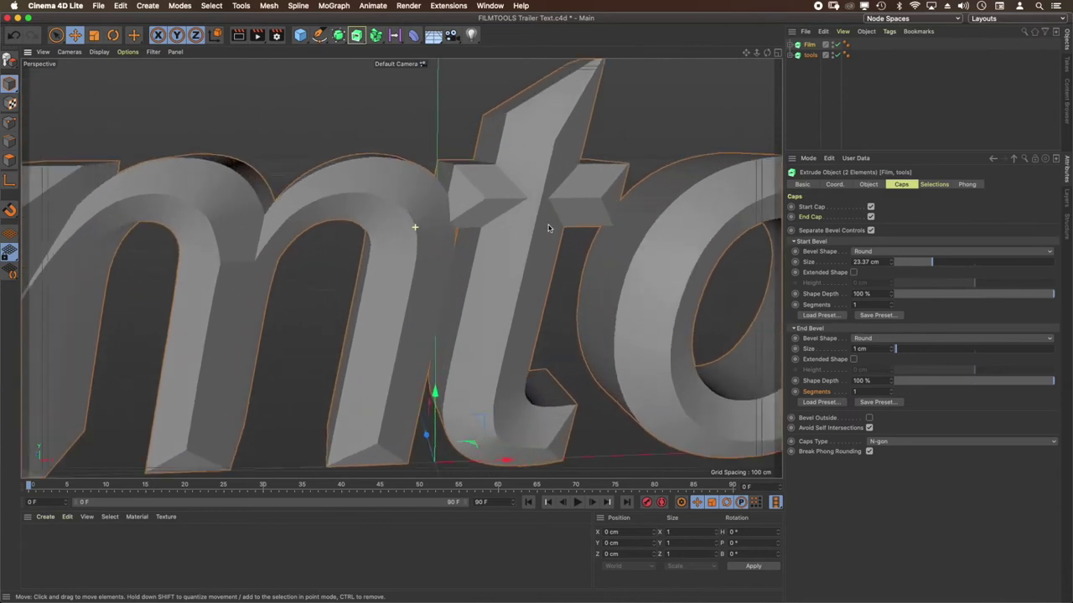
scroll(467, 231, "up", 3)
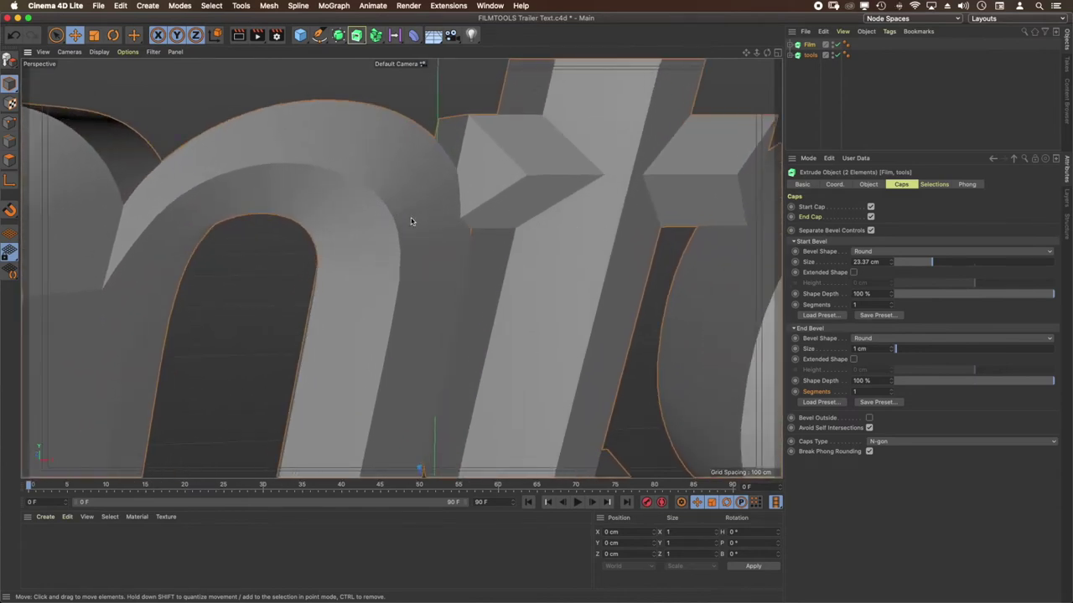
left_click(810, 60)
left_click(809, 55)
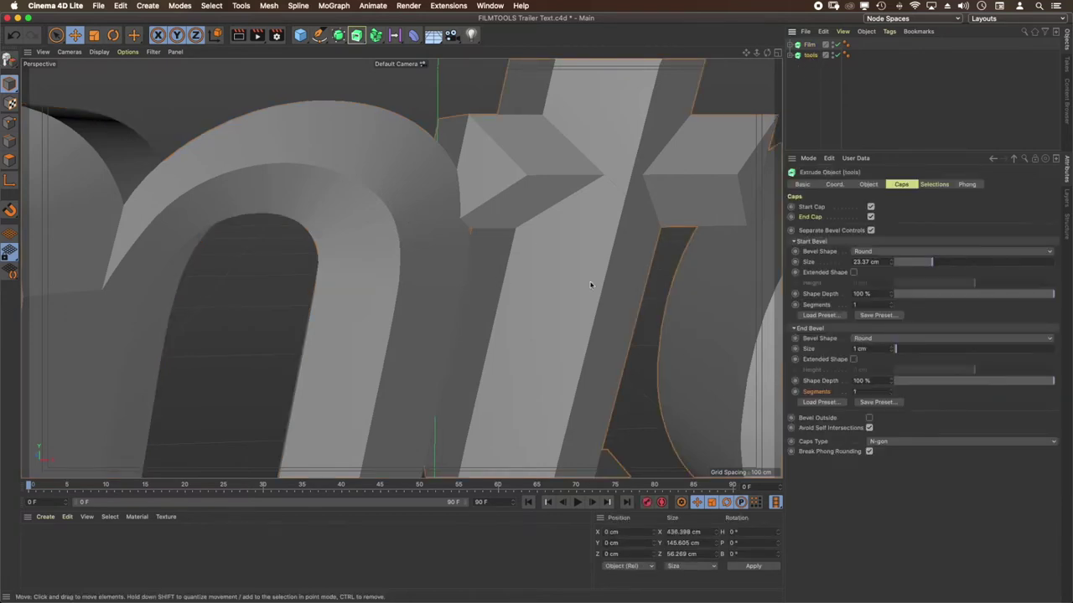
scroll(629, 243, "down", 10)
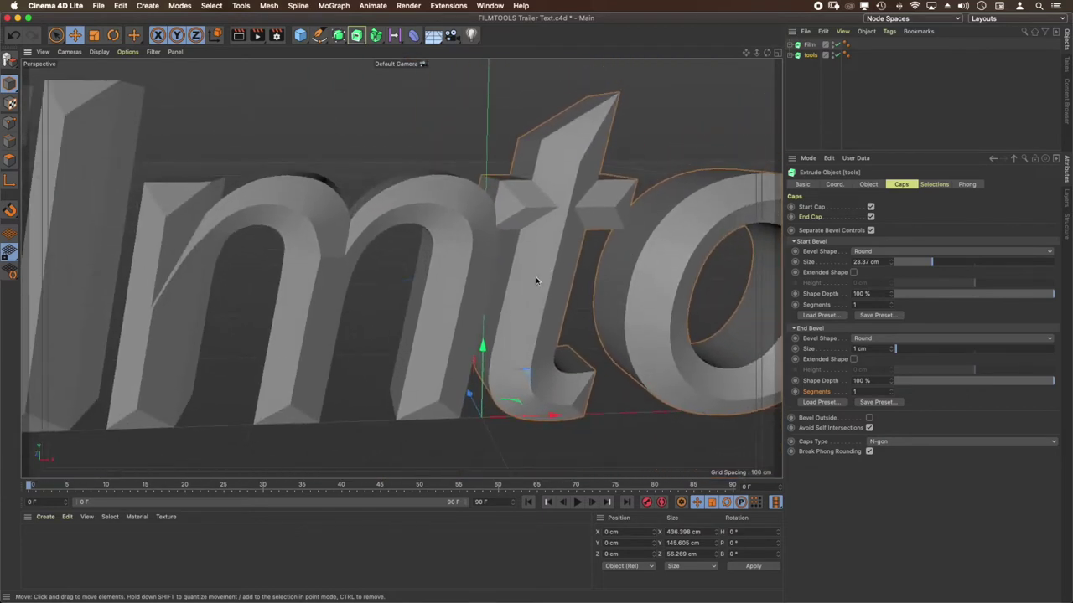
scroll(539, 355, "down", 1)
left_click_drag(457, 394, 460, 398)
scroll(586, 249, "up", 8)
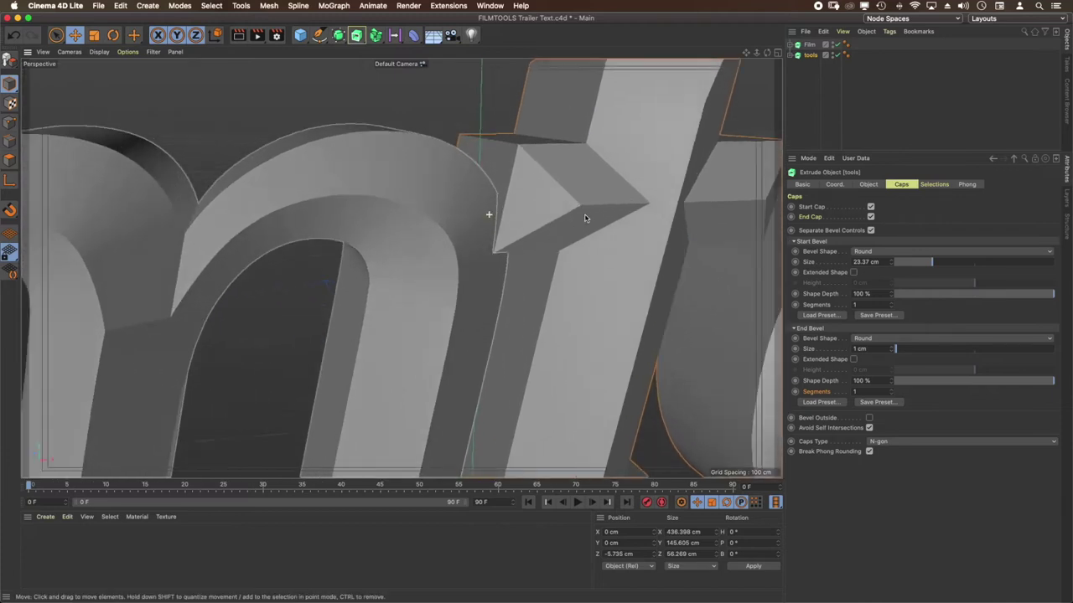
scroll(589, 242, "up", 3)
scroll(595, 232, "down", 6)
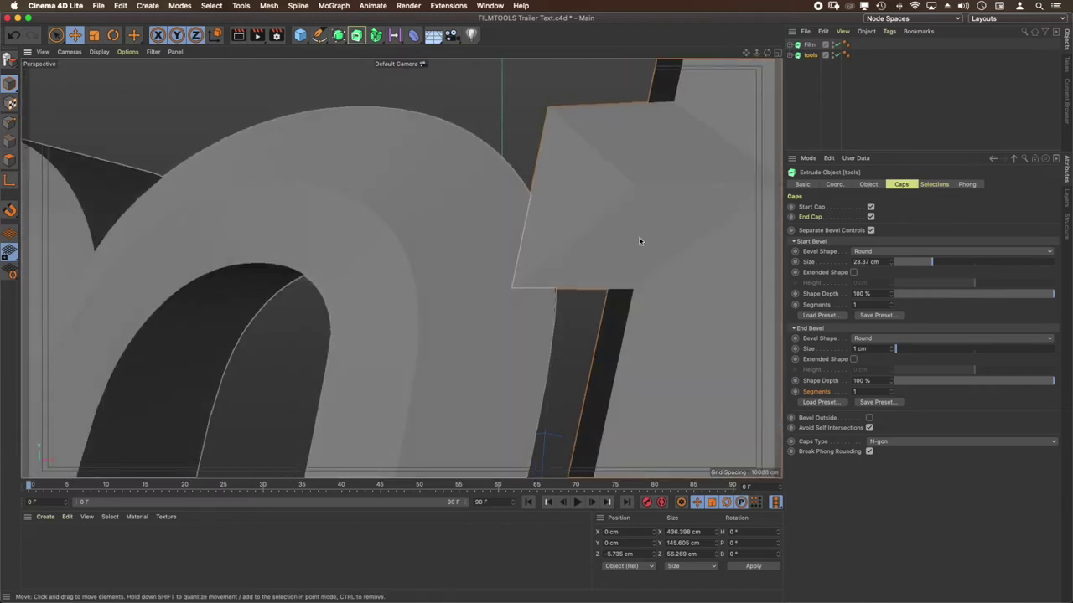
scroll(606, 239, "down", 8)
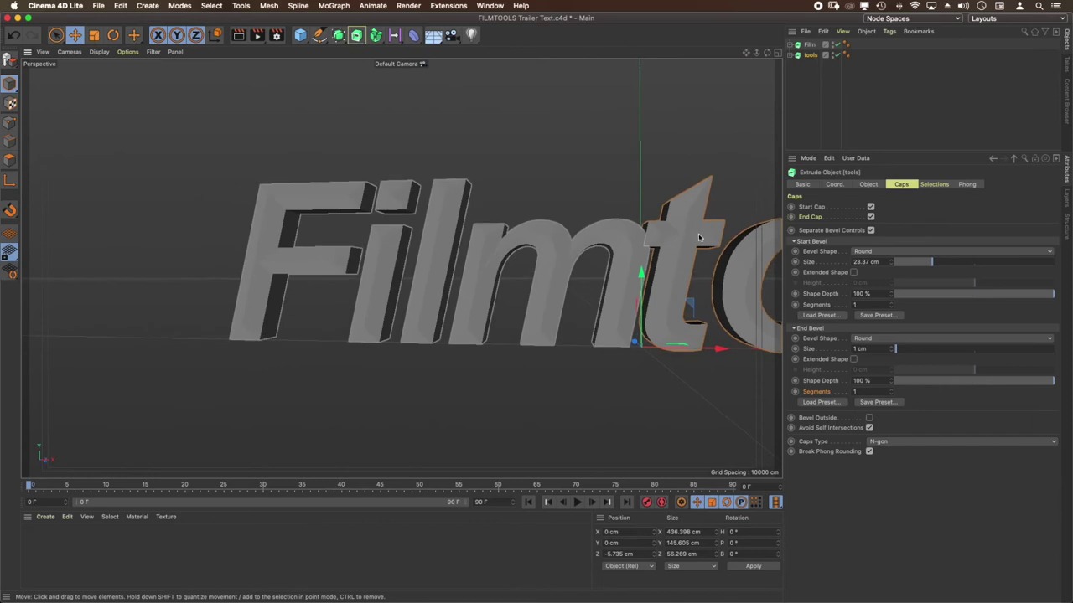
middle_click_drag(699, 237, 491, 222, "alt")
scroll(578, 223, "down", 4)
scroll(579, 223, "down", 2)
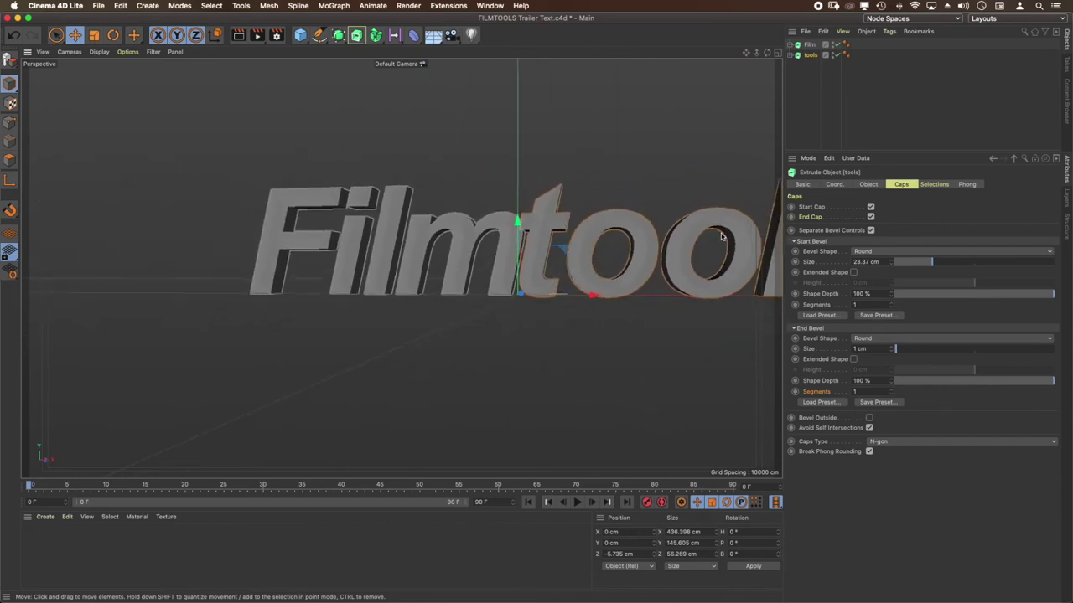
middle_click_drag(711, 230, 549, 251, "alt")
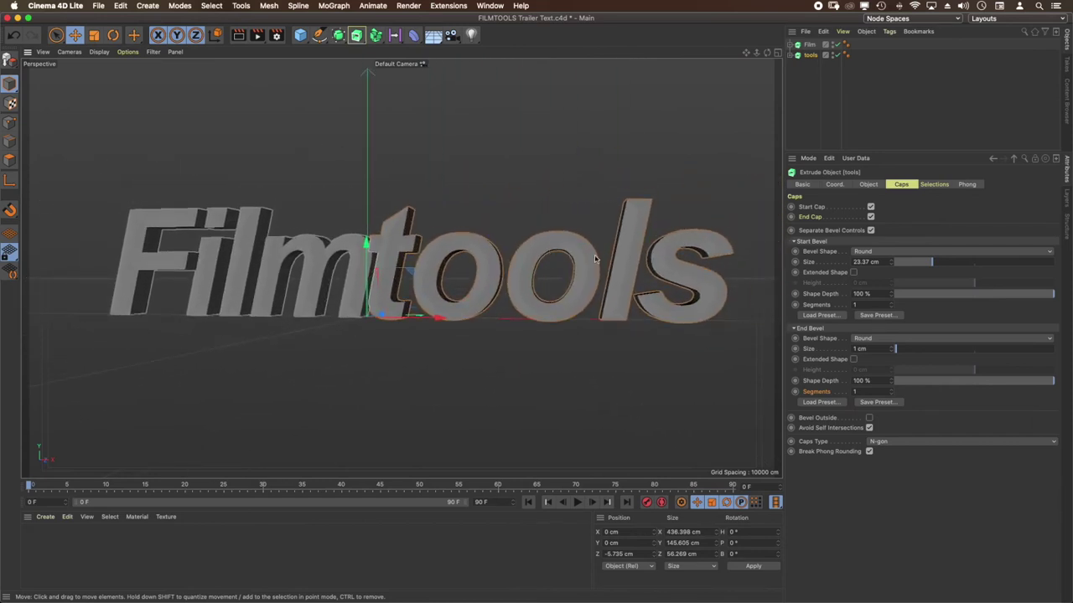
left_click_drag(553, 250, 503, 200, "alt")
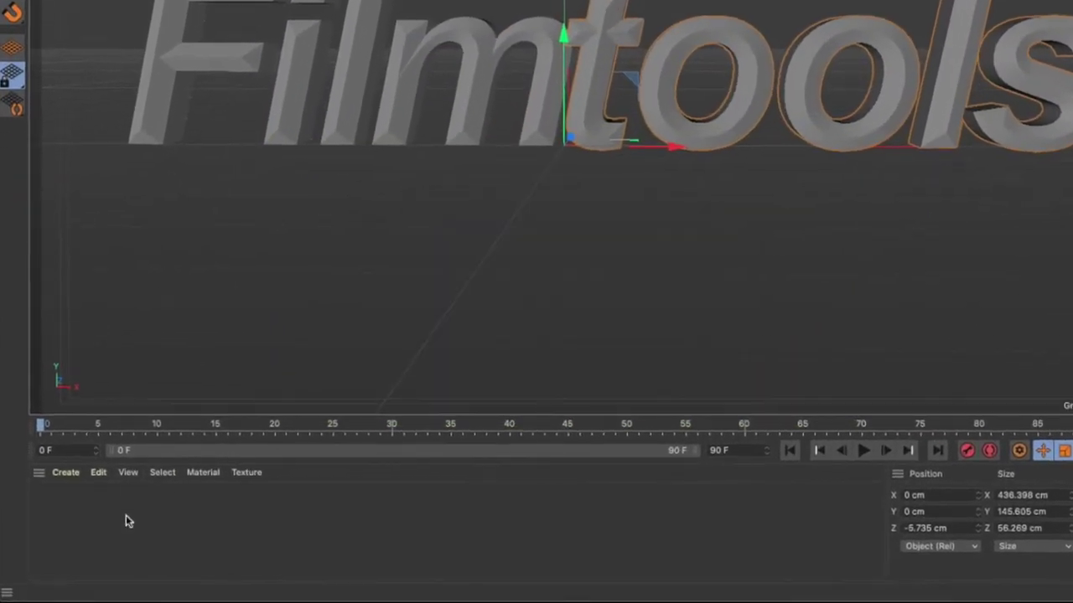
Add two basic materials, rename them Film and tools, and select Film
double_click(330, 524)
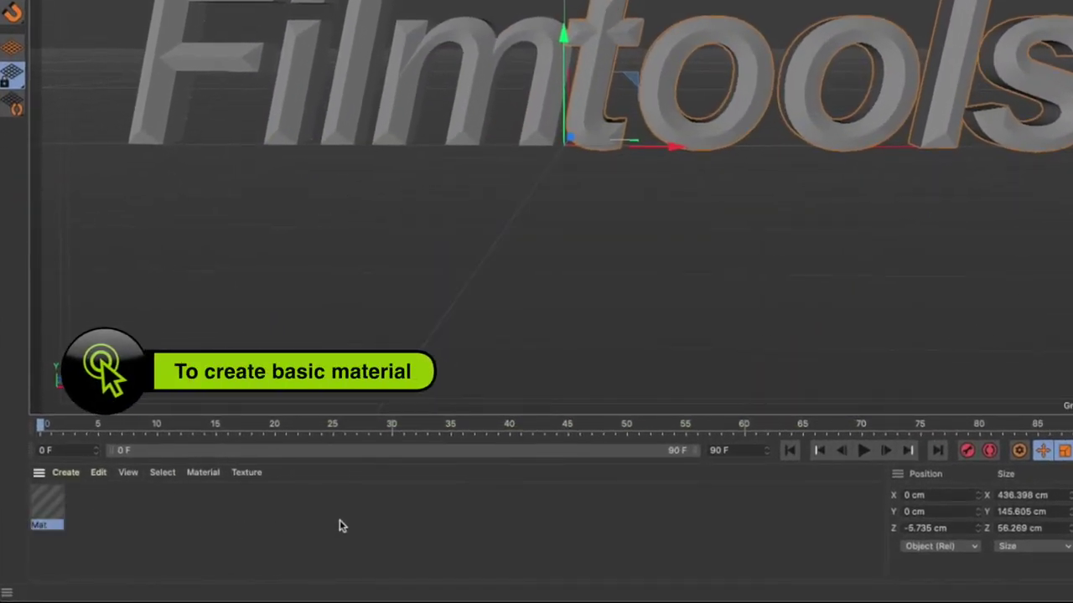
double_click(421, 522)
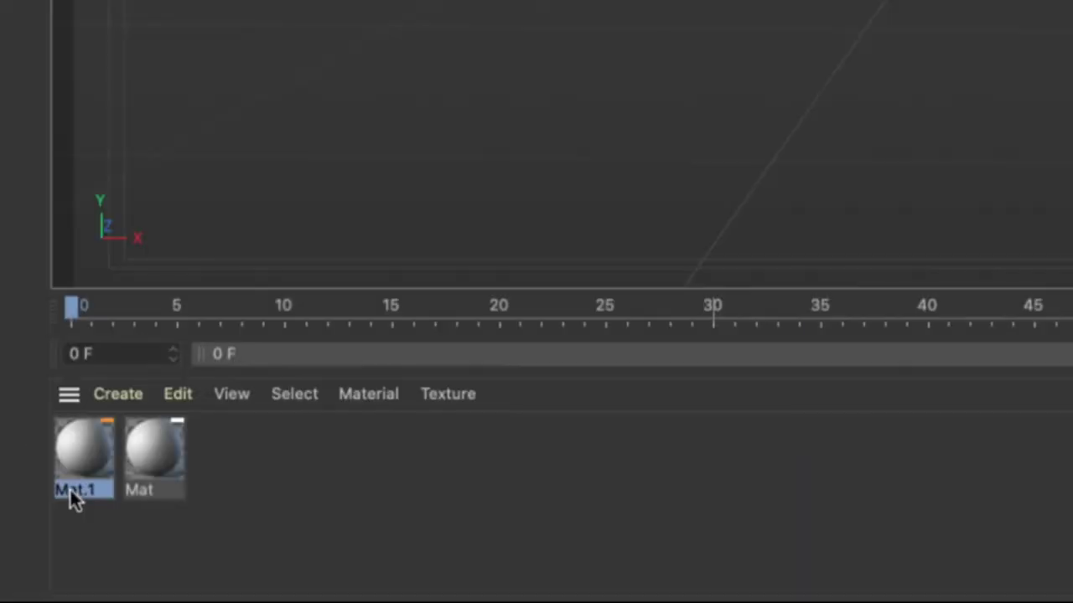
double_click(39, 525)
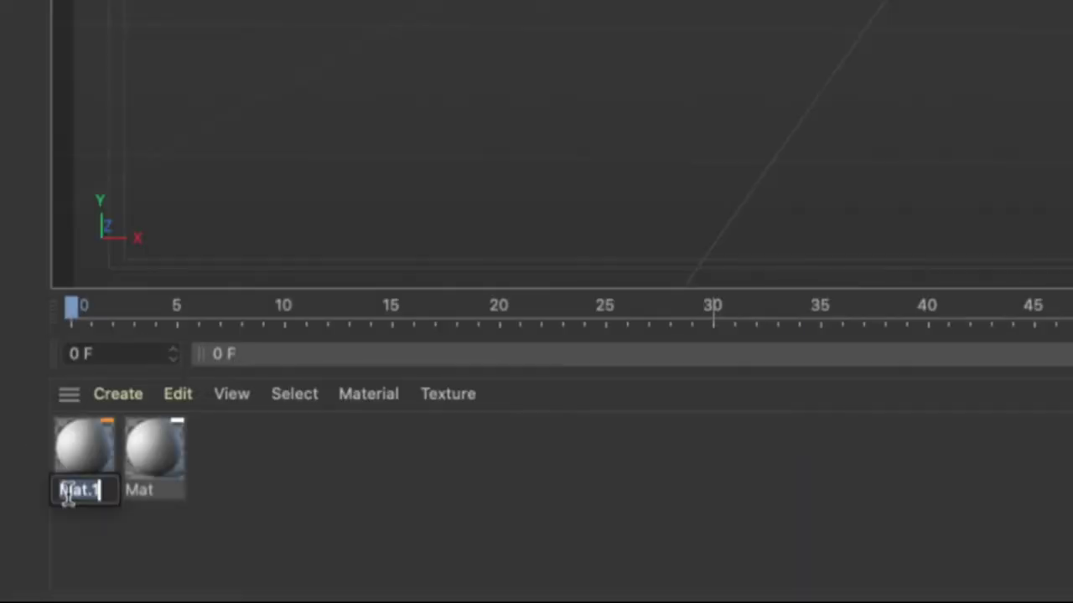
type("Film")
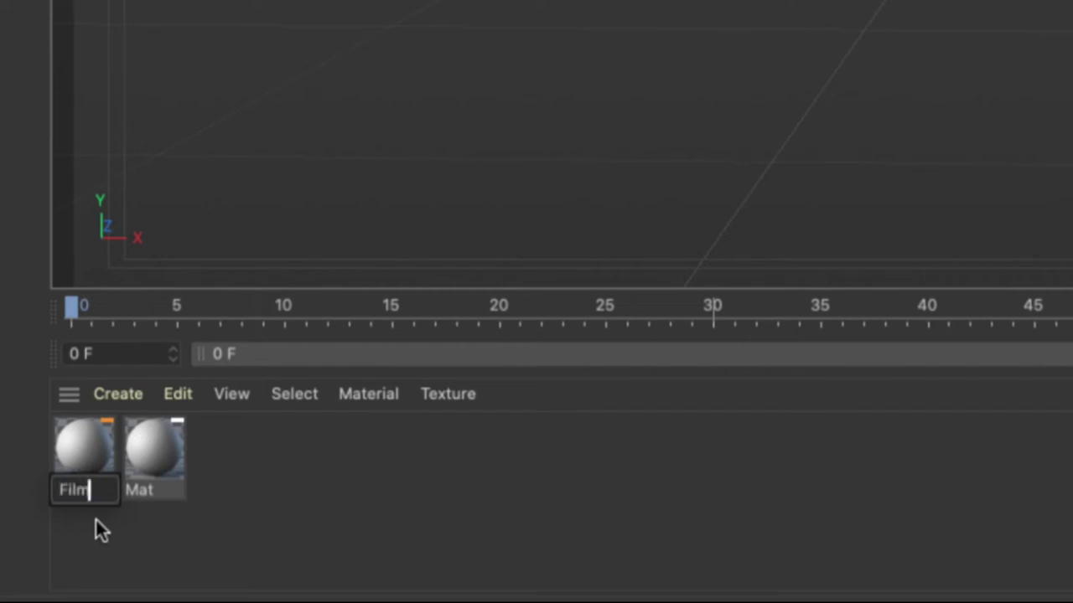
key("Return")
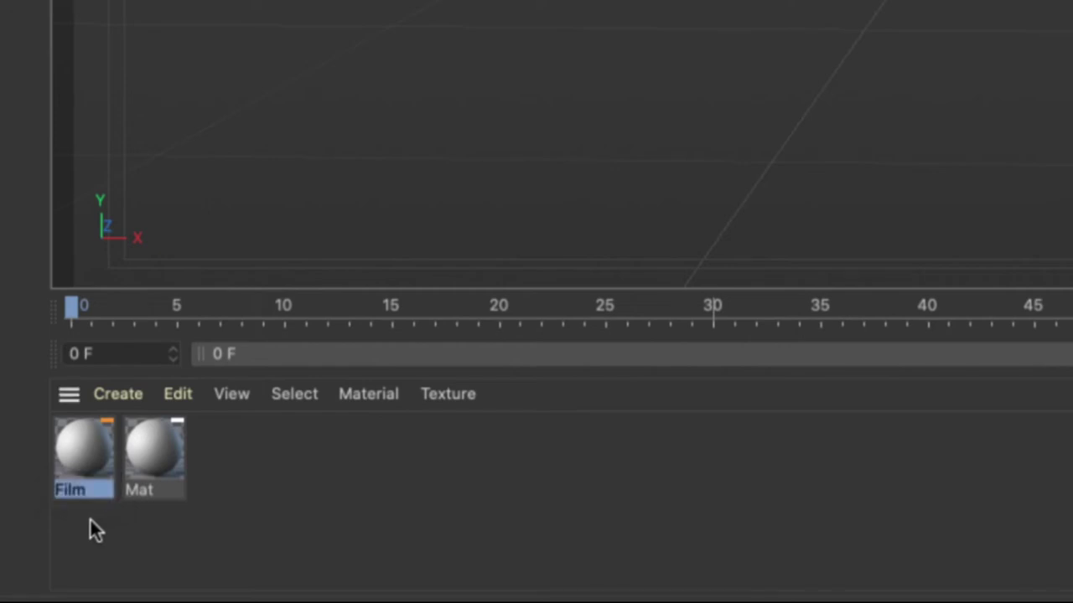
double_click(145, 493)
type("to")
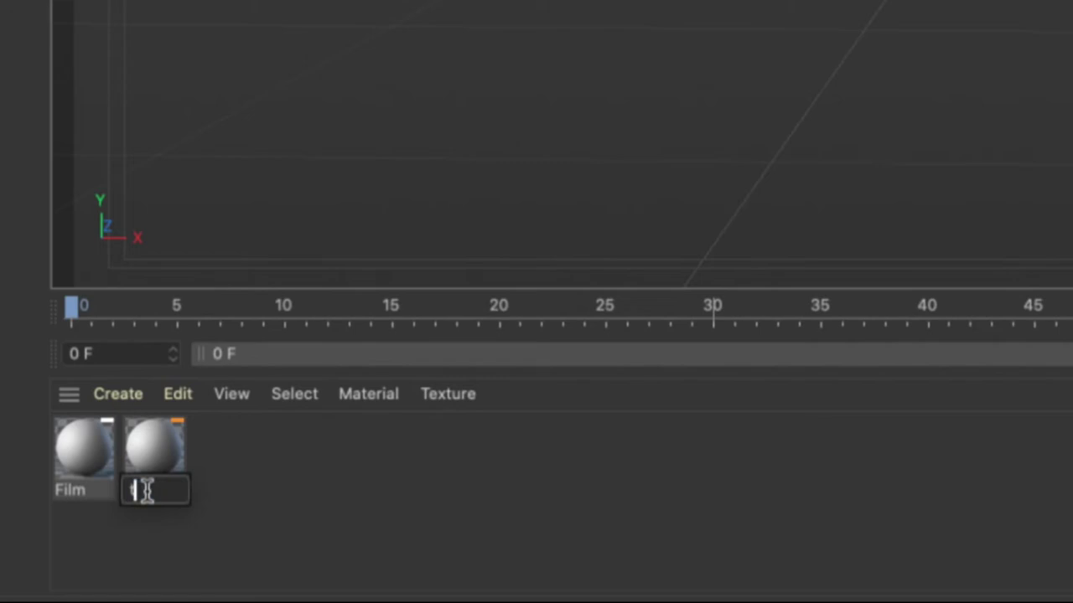
type("ols")
key("Return")
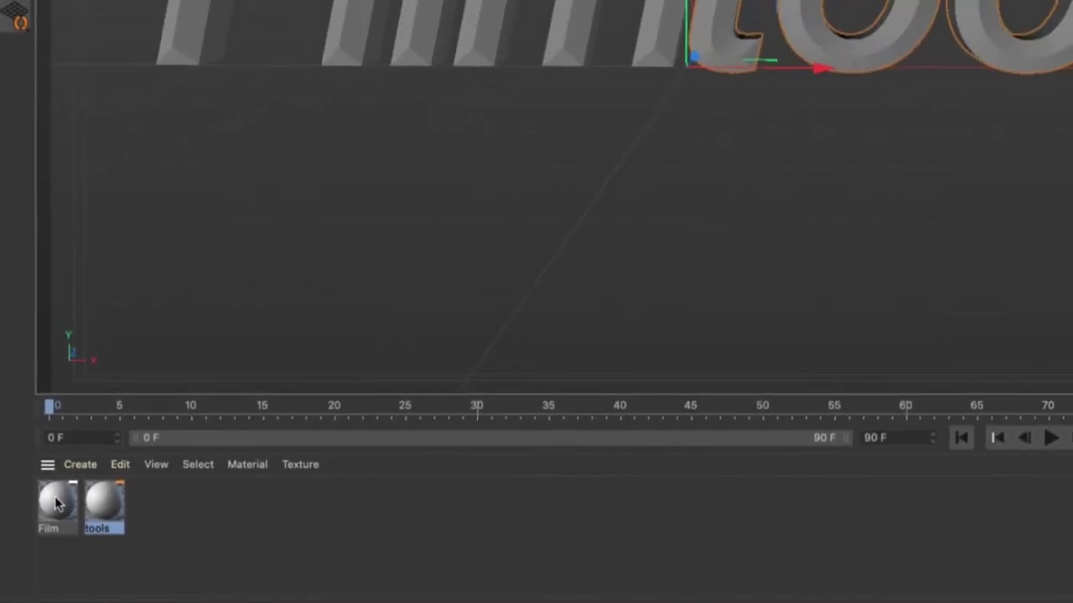
left_click(54, 501)
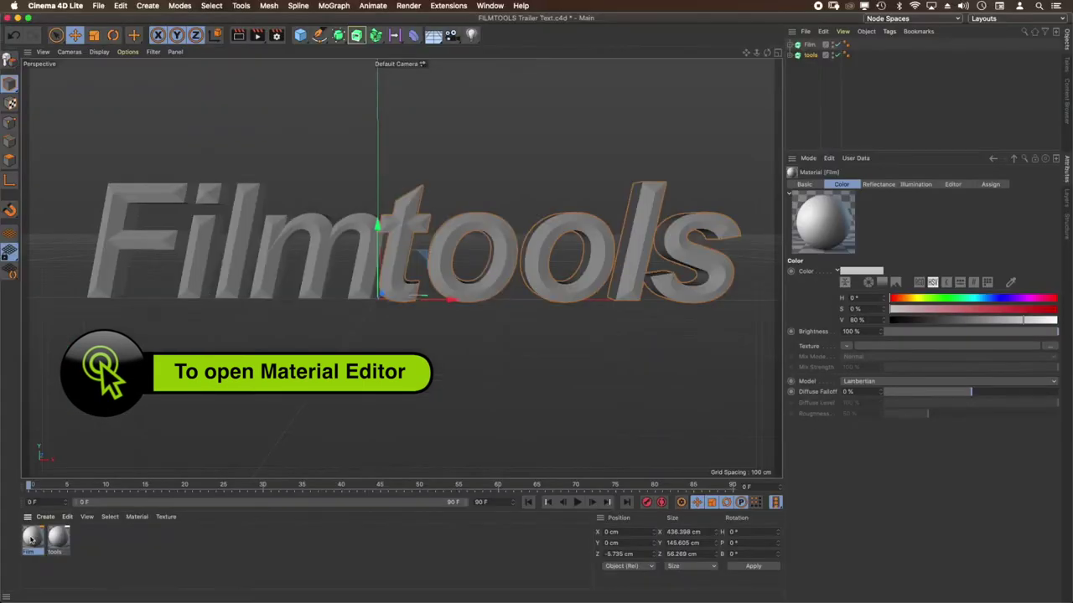
Open the Film material's editor, move it aside, and show its Color channel
double_click(54, 503)
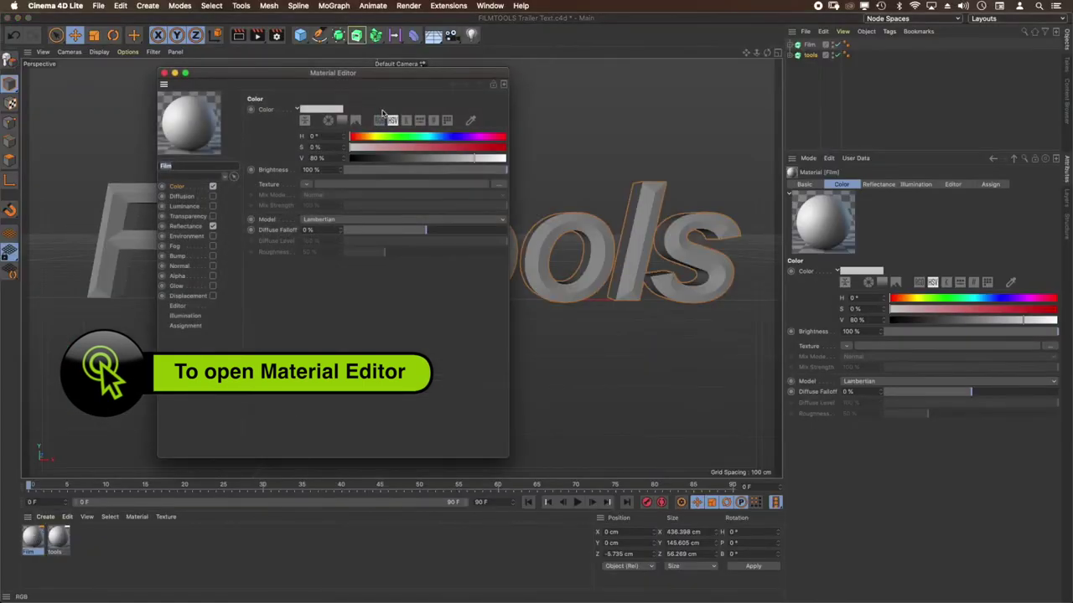
left_click_drag(386, 75, 618, 131)
left_click_drag(670, 134, 700, 130)
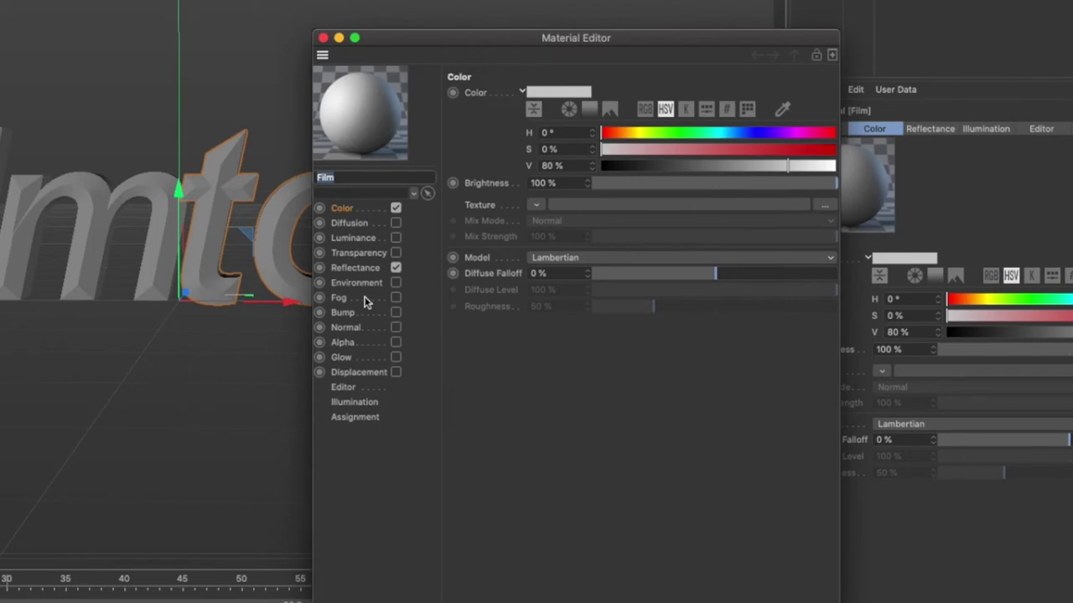
left_click(348, 214)
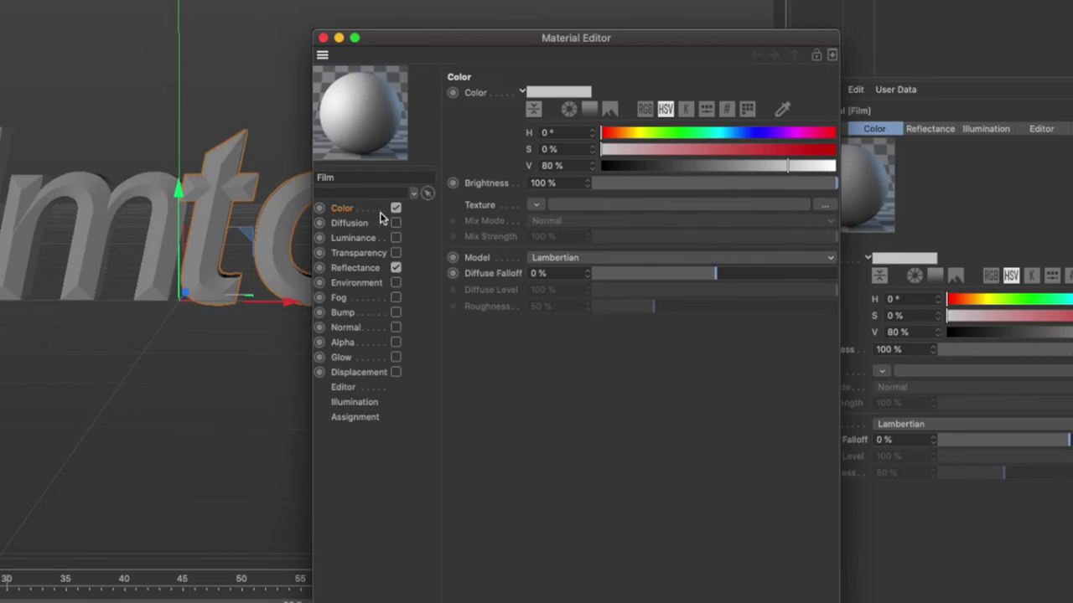
left_click(361, 272)
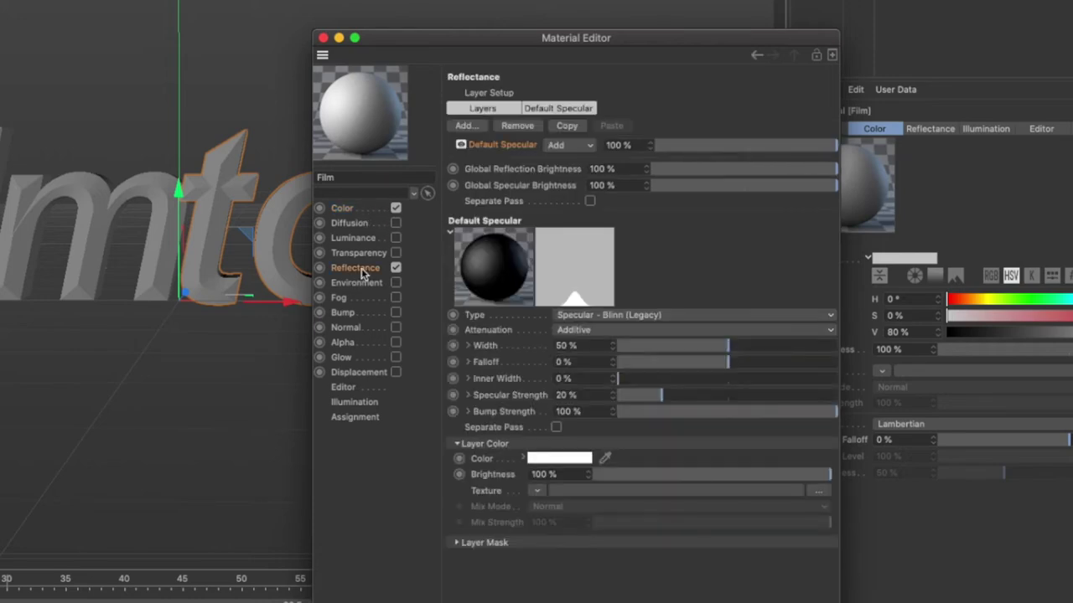
left_click(352, 210)
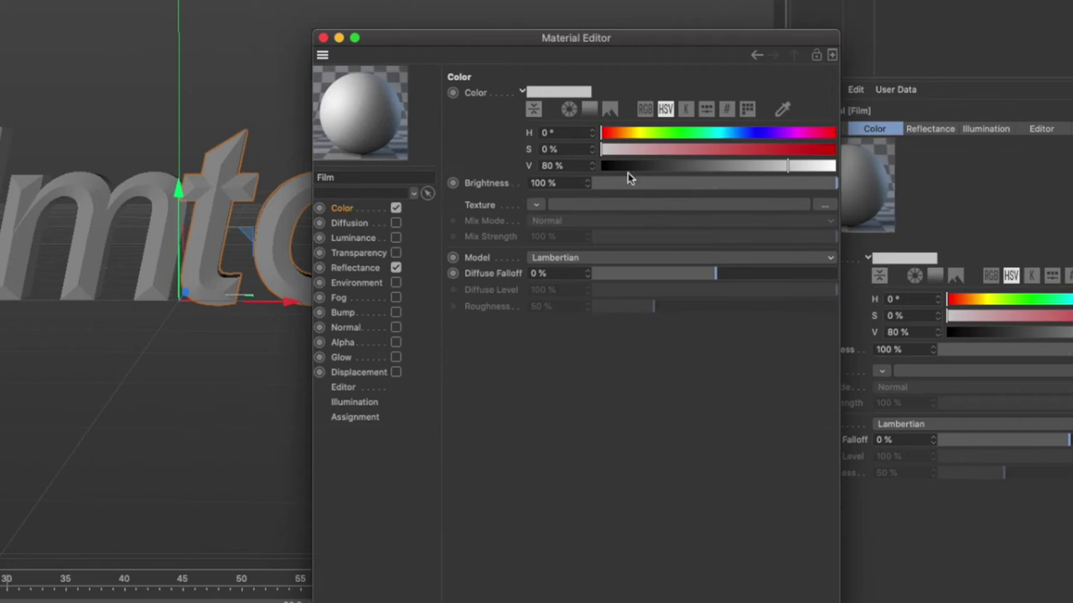
Set the Film colour to bright red: H 357°, S 98%, V 100%
left_click_drag(822, 137, 833, 136)
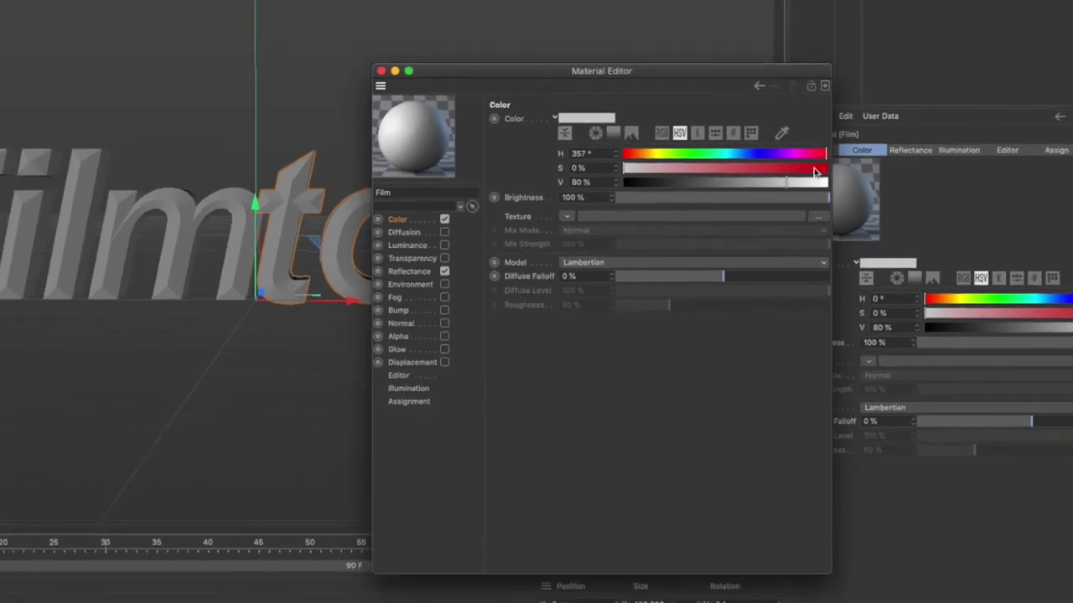
left_click_drag(814, 171, 824, 171)
left_click_drag(786, 182, 827, 182)
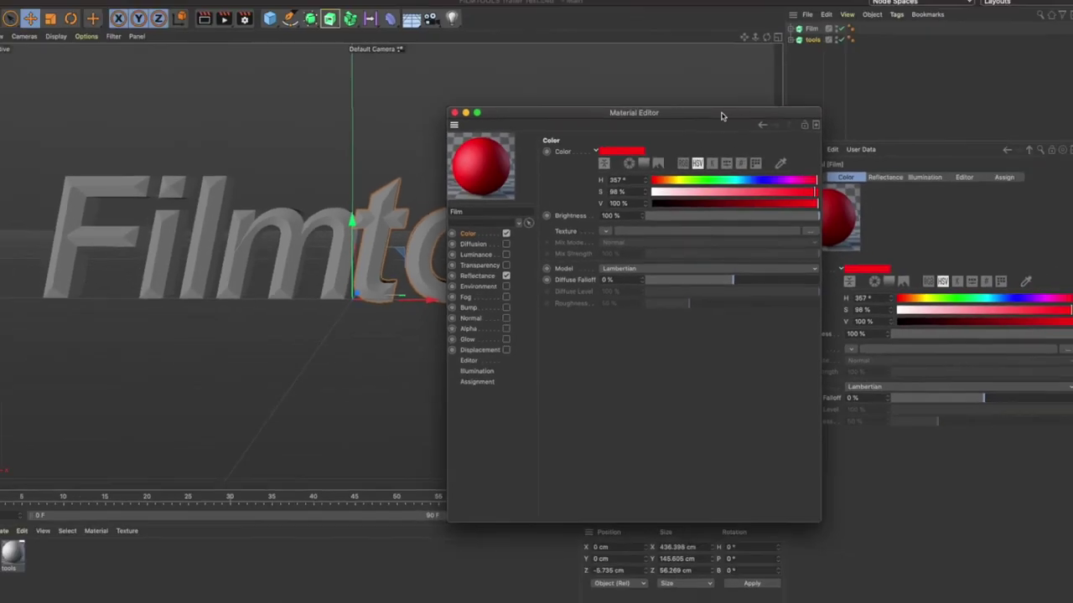
left_click_drag(705, 65, 867, 102)
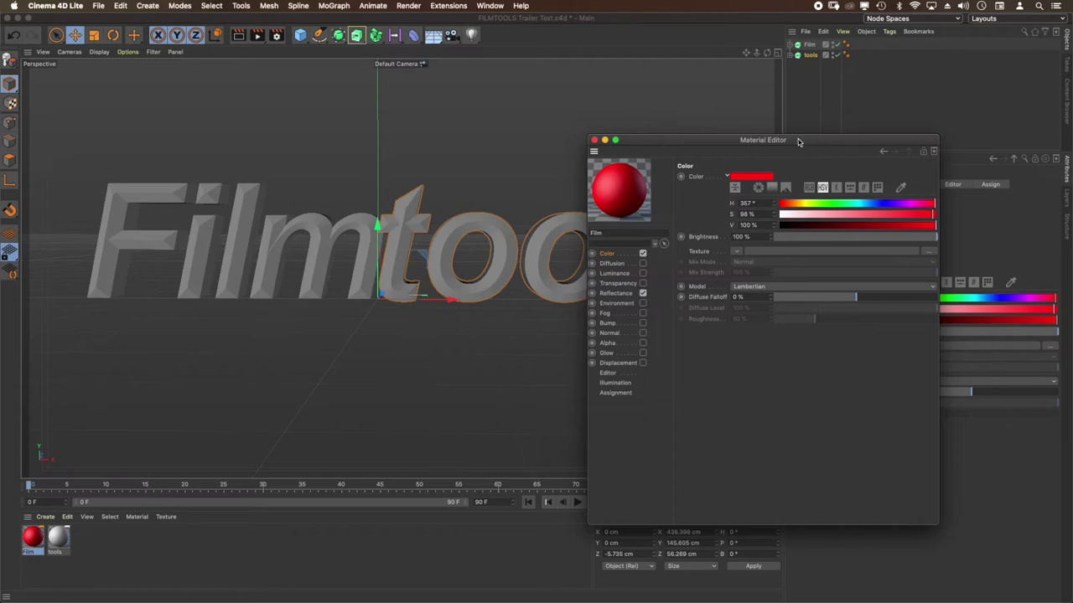
left_click_drag(799, 142, 717, 161)
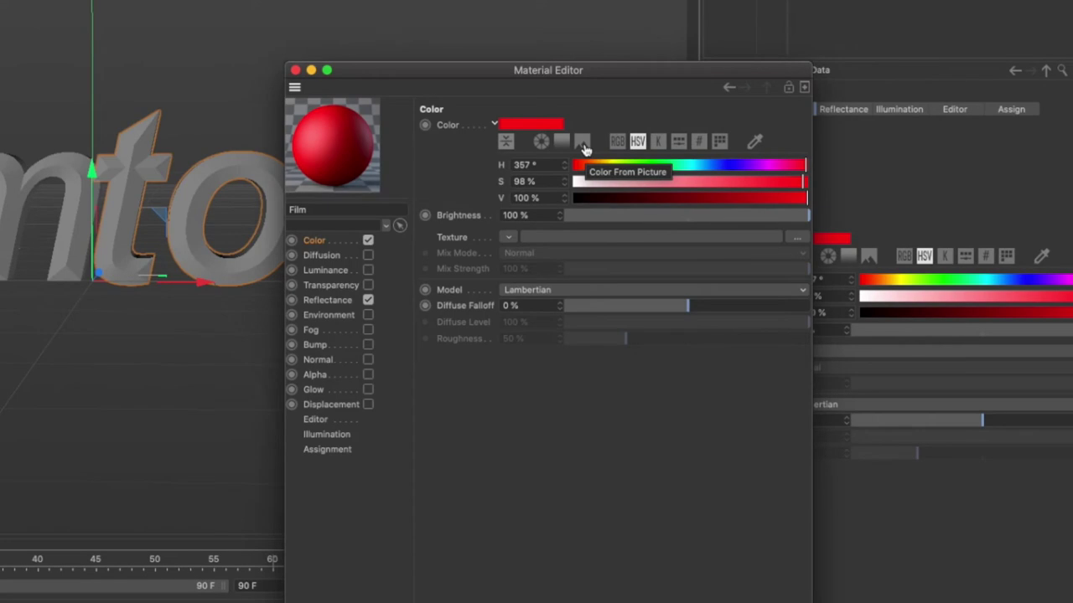
left_click(583, 143)
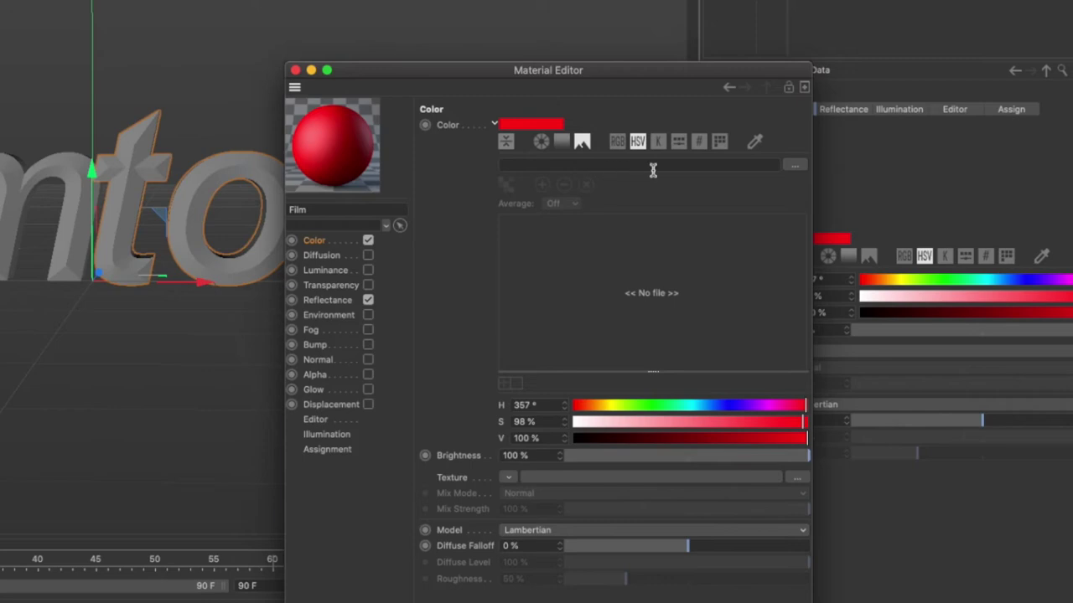
Load Filmtools-Vector-Logo.png and sample the logo's dark red from it
left_click(796, 166)
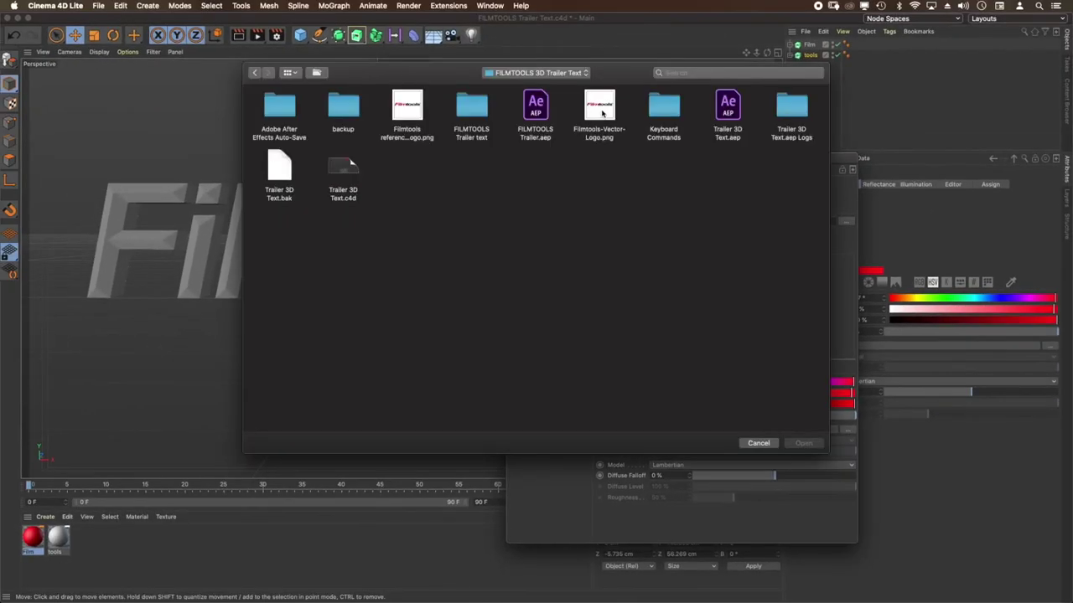
left_click(600, 112)
left_click(805, 443)
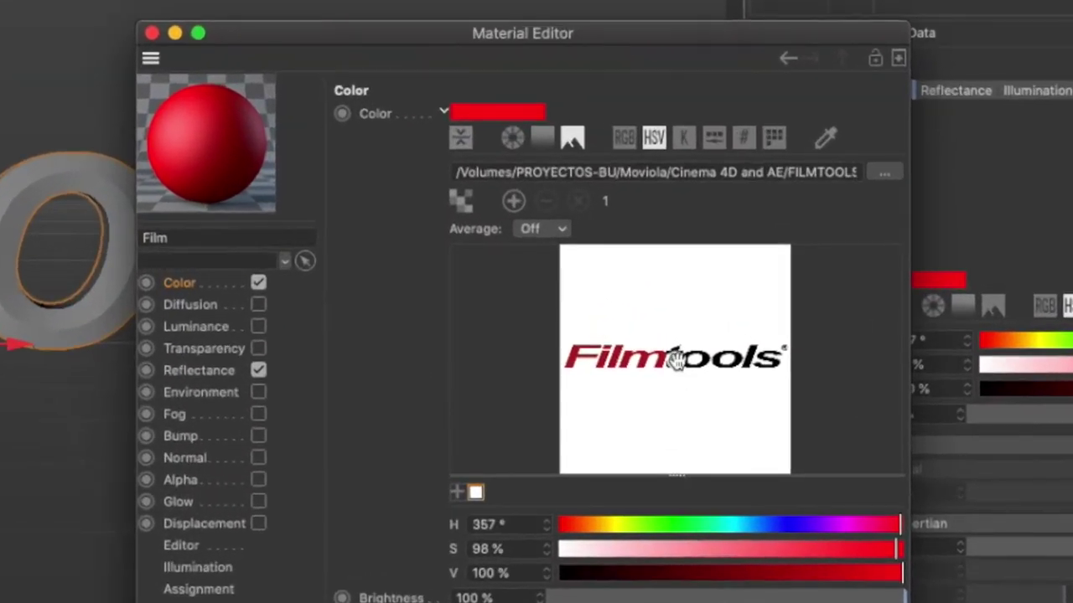
left_click_drag(677, 358, 612, 357)
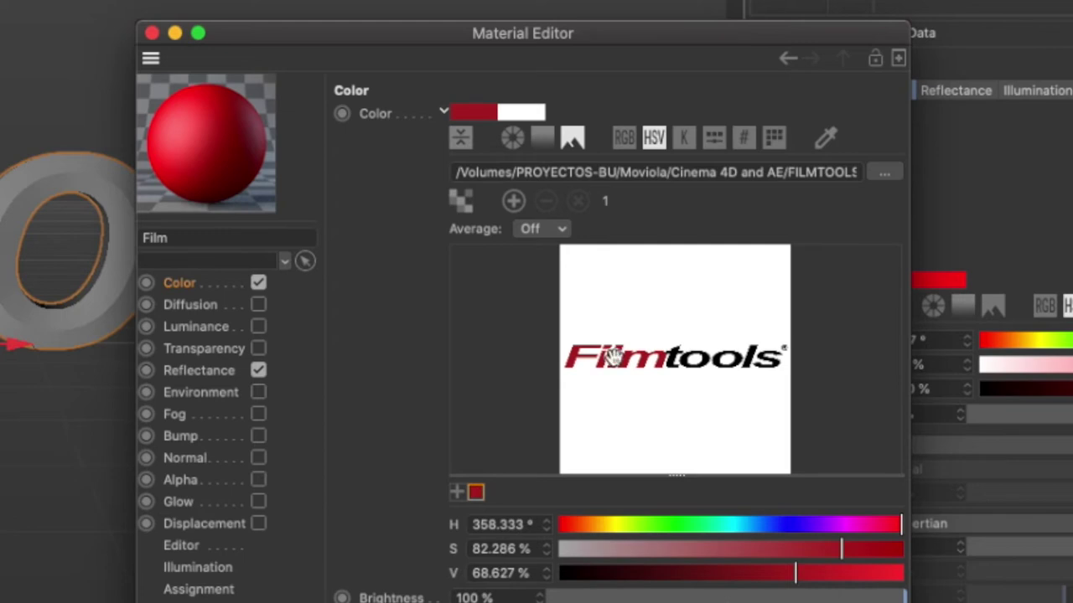
Save the logo's black as a swatch, reapply the dark red, and close the editor
left_click(514, 203)
left_click(691, 374)
left_click(716, 362)
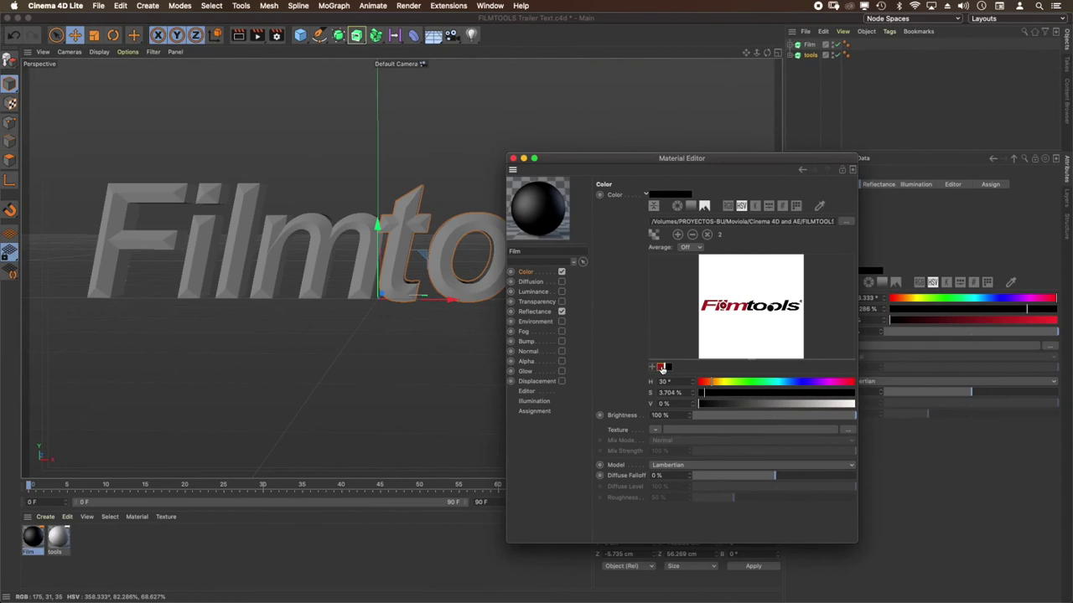
left_click(661, 368)
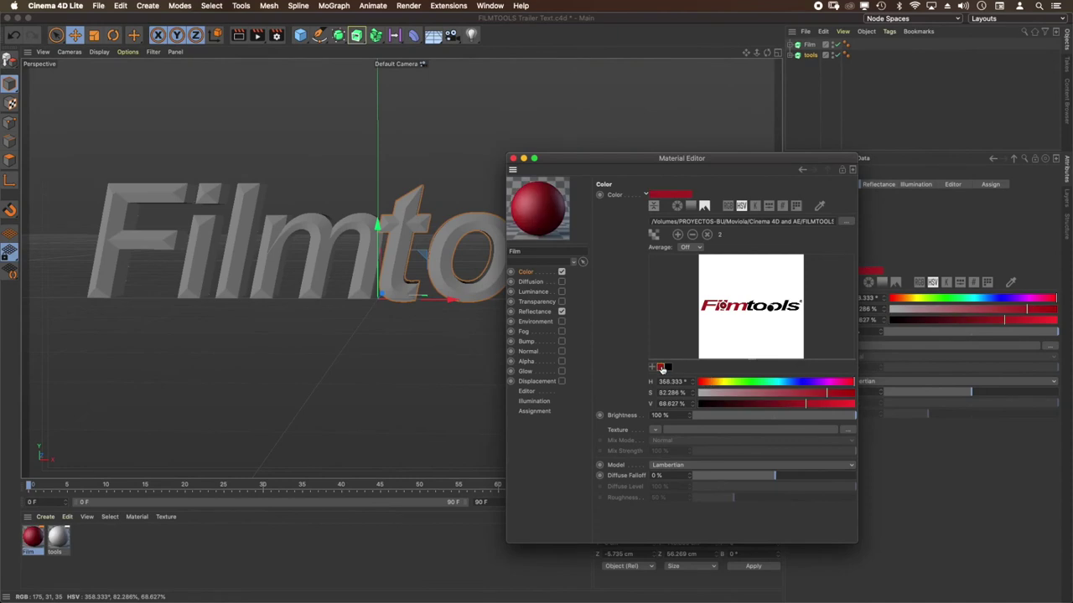
left_click(513, 158)
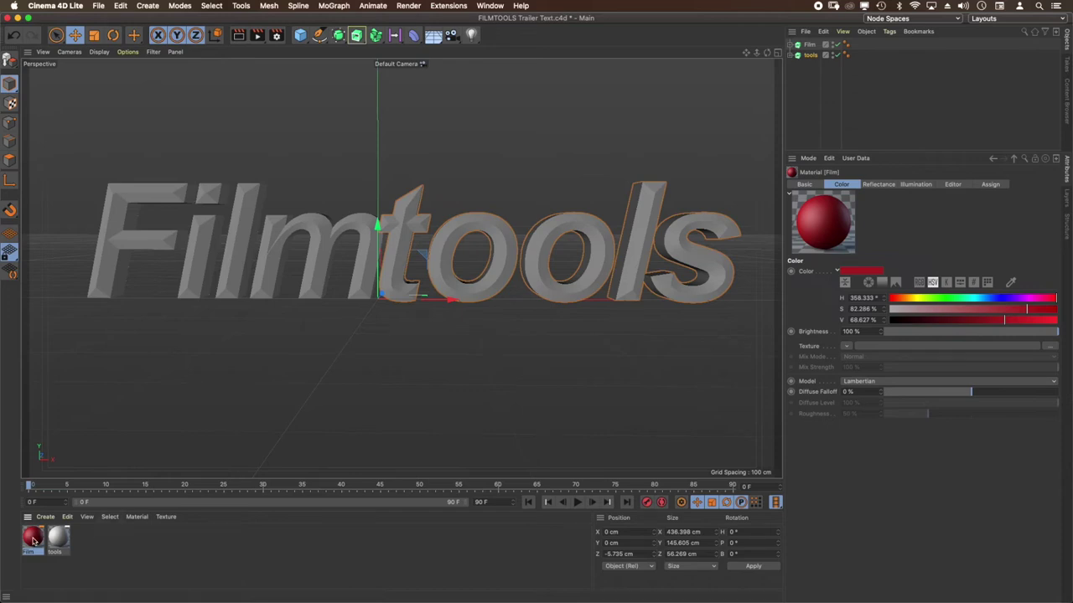
Apply the red Film material to Film, make the tools material black, and apply it to tools
left_click_drag(34, 540, 809, 43)
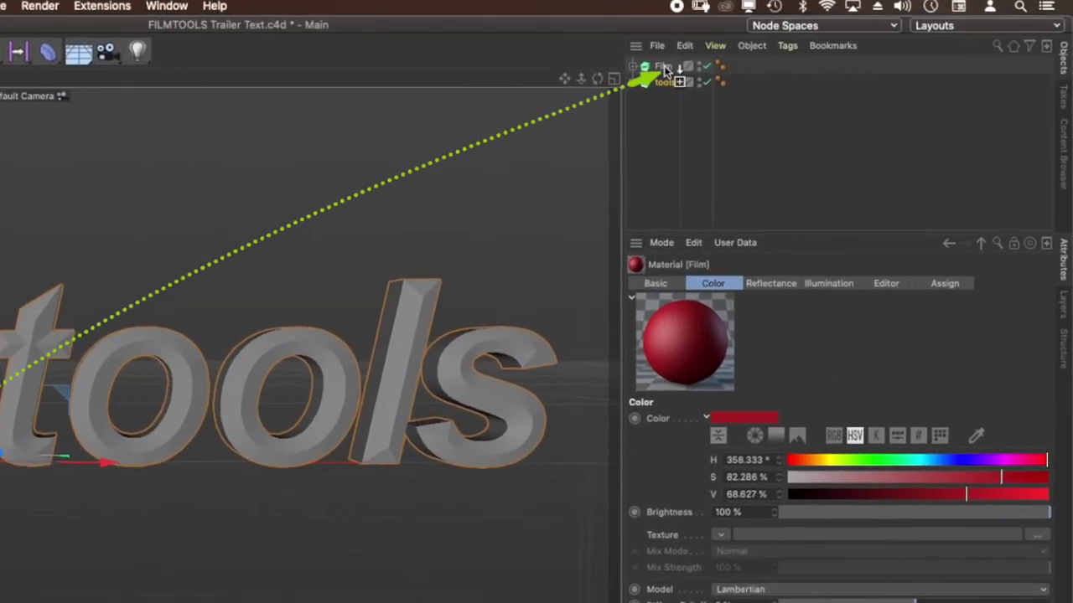
left_click_drag(664, 66, 653, 72)
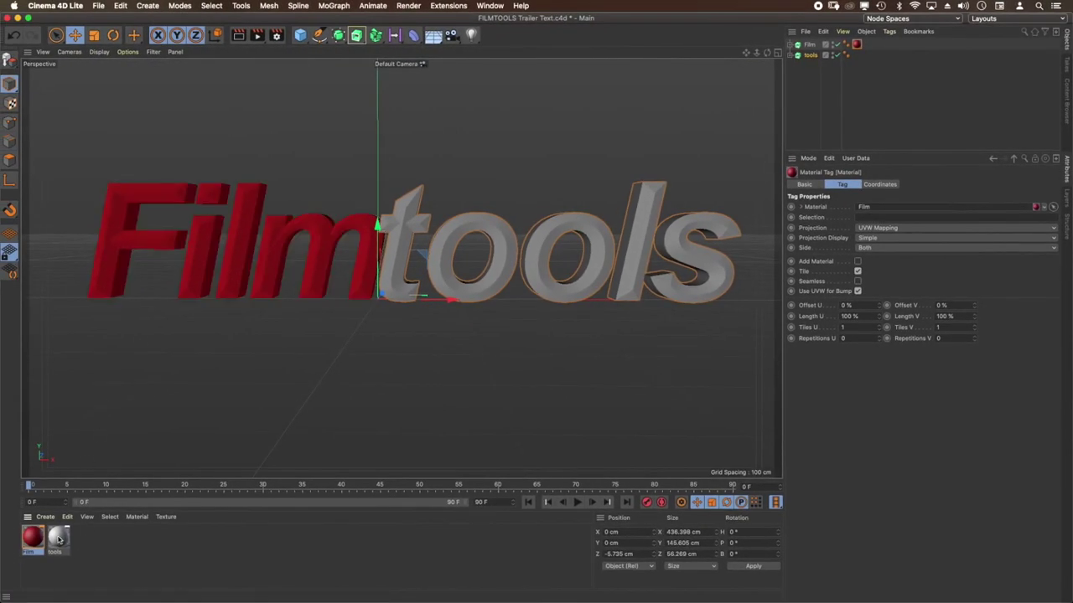
double_click(59, 539)
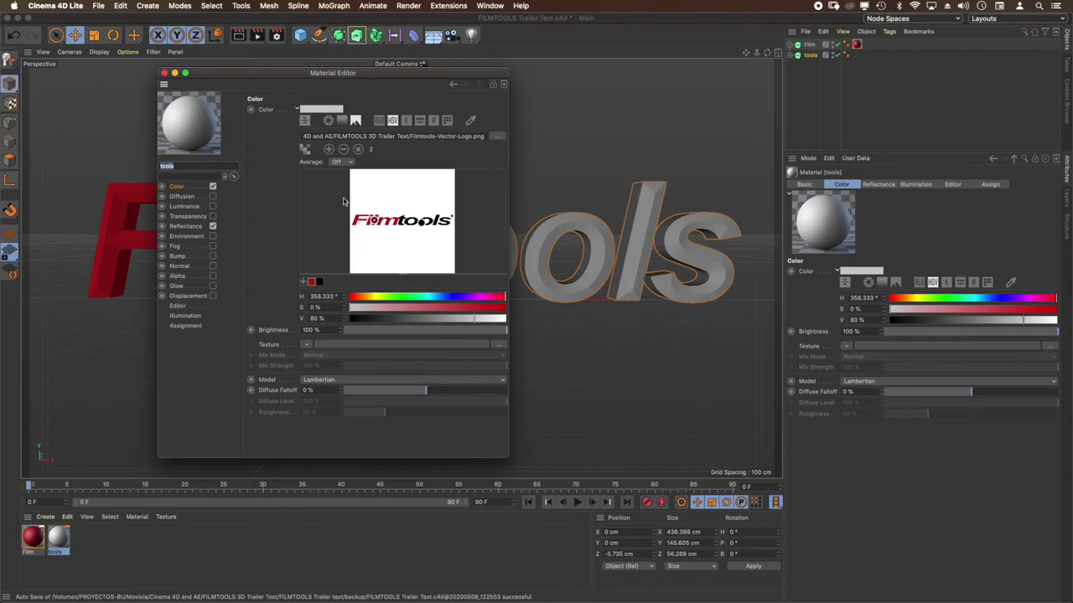
left_click(319, 282)
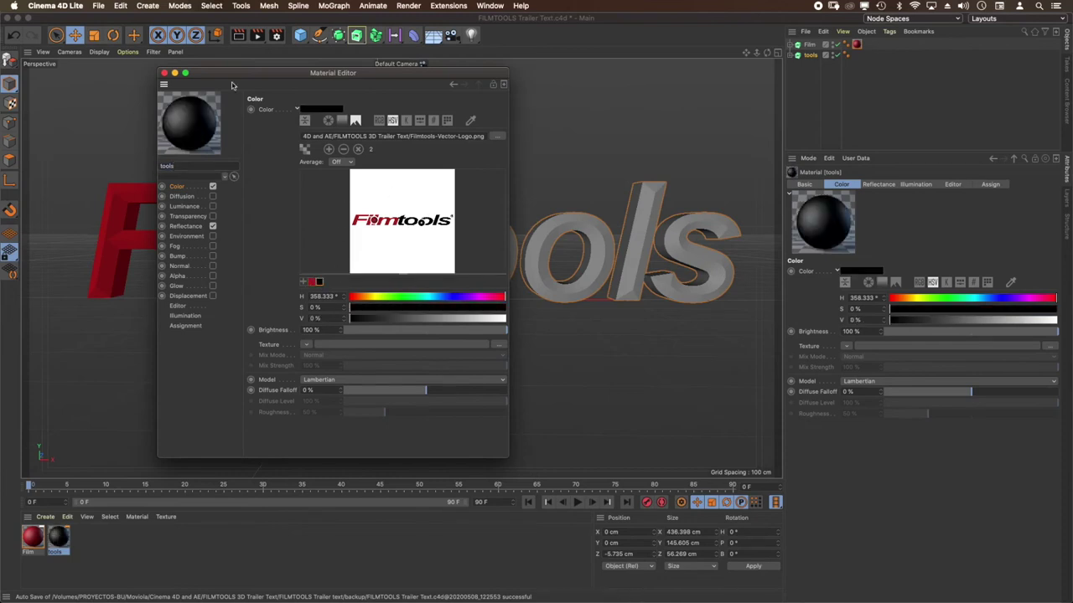
left_click(164, 72)
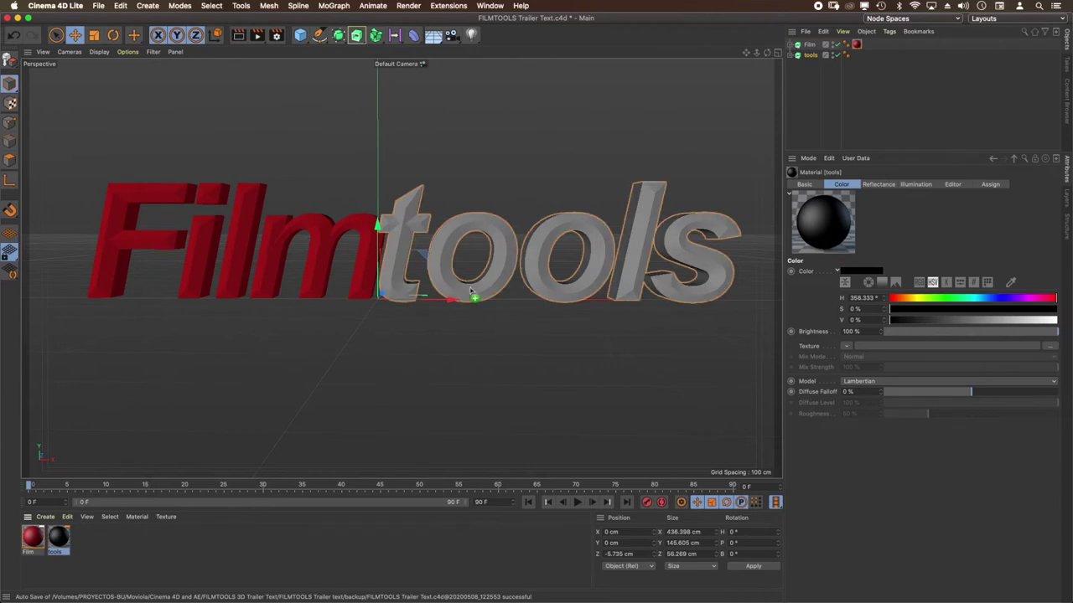
left_click_drag(541, 245, 541, 245)
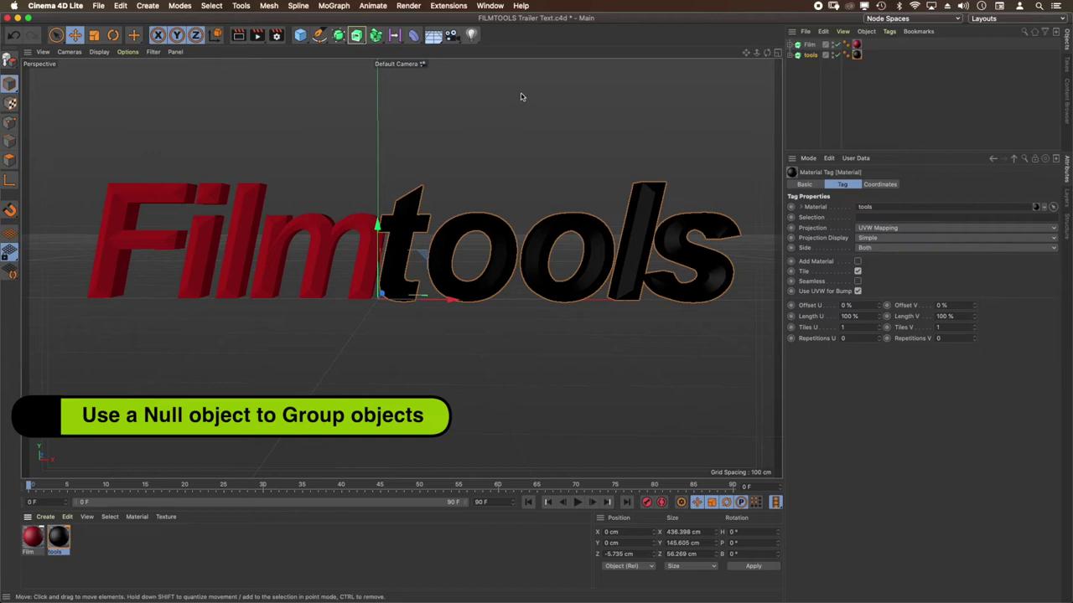
Add a Null object and rename it TEXT
left_click(300, 35)
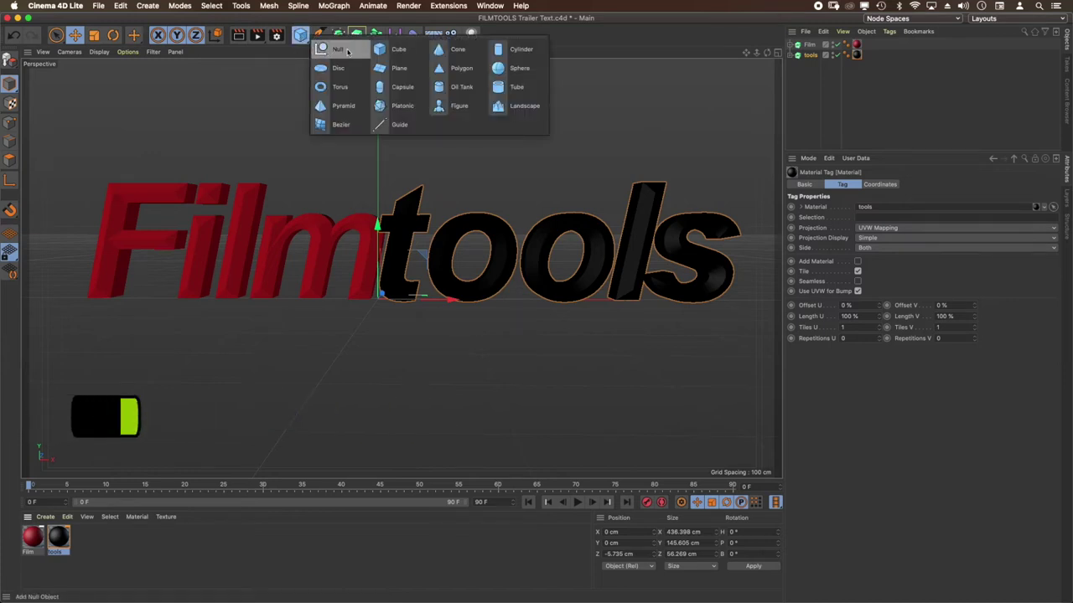
left_click(339, 49)
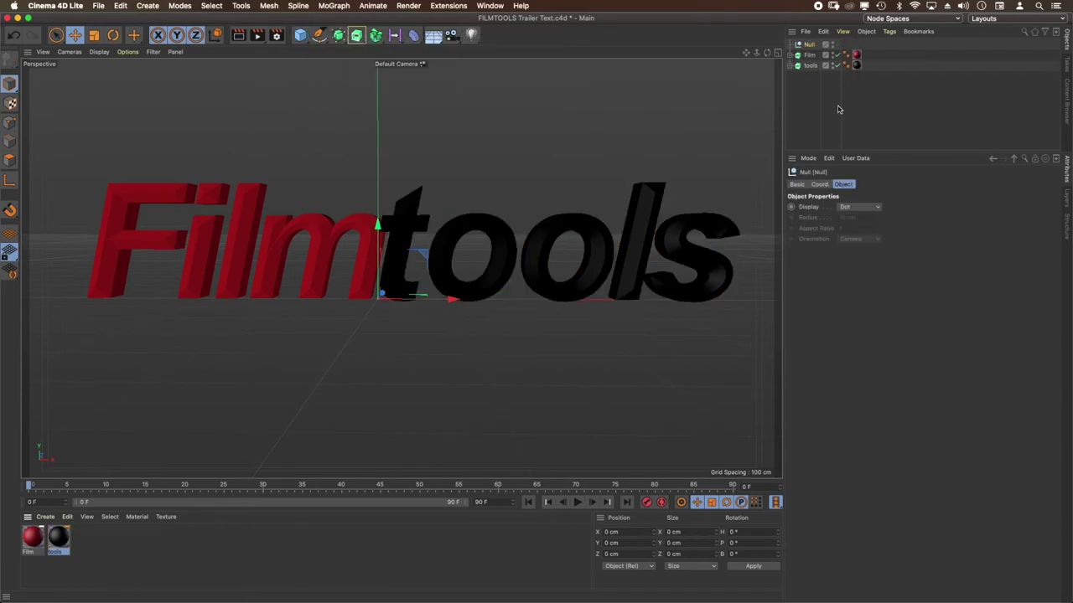
double_click(811, 35)
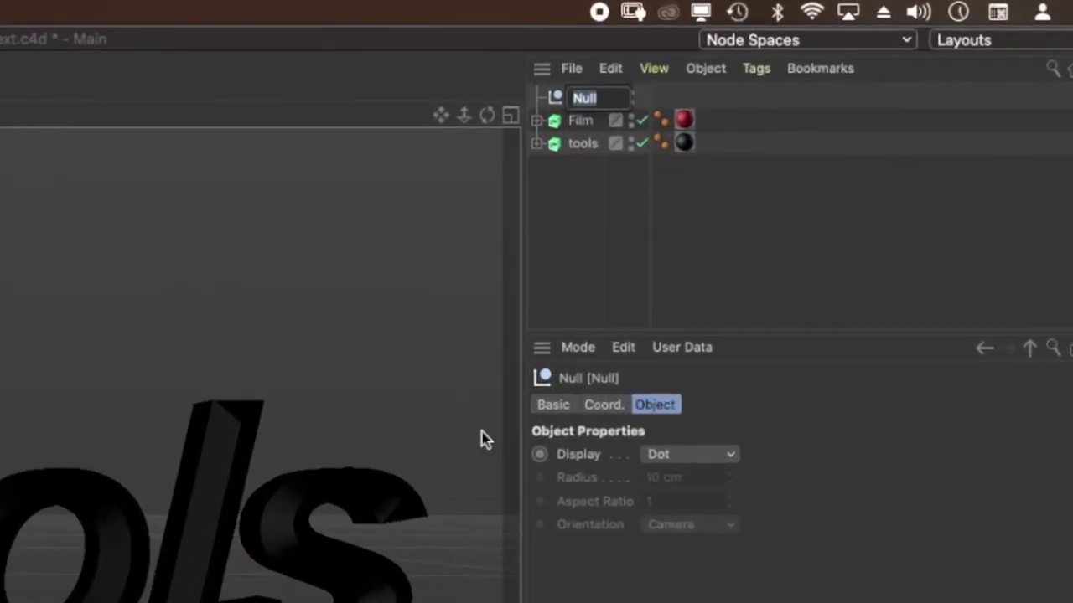
type("TEXT")
key("Return")
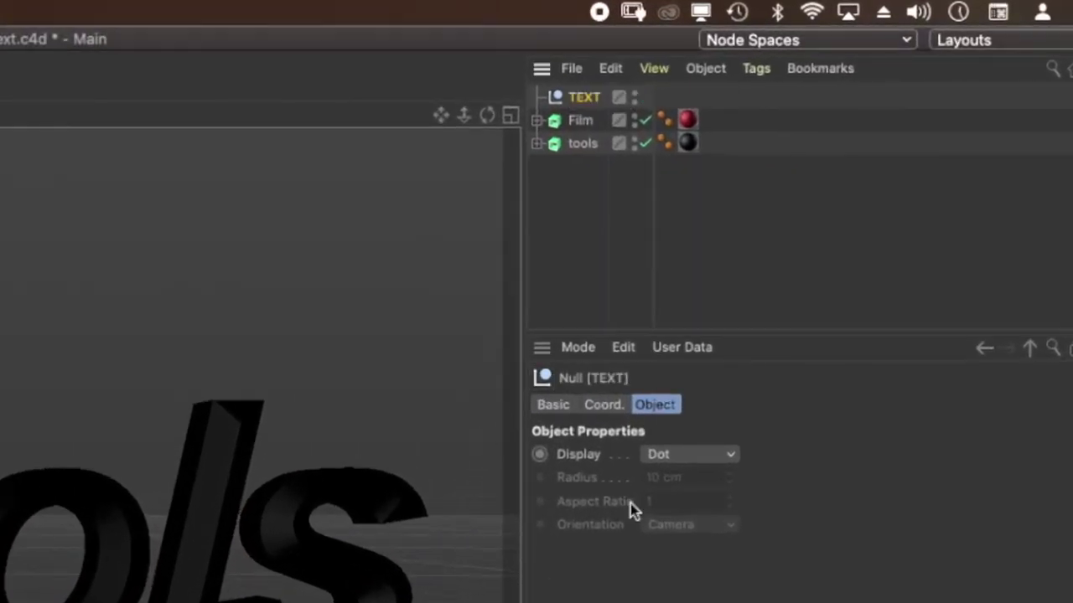
Move Film and tools inside the TEXT null and collapse the group
left_click_drag(585, 178, 594, 99)
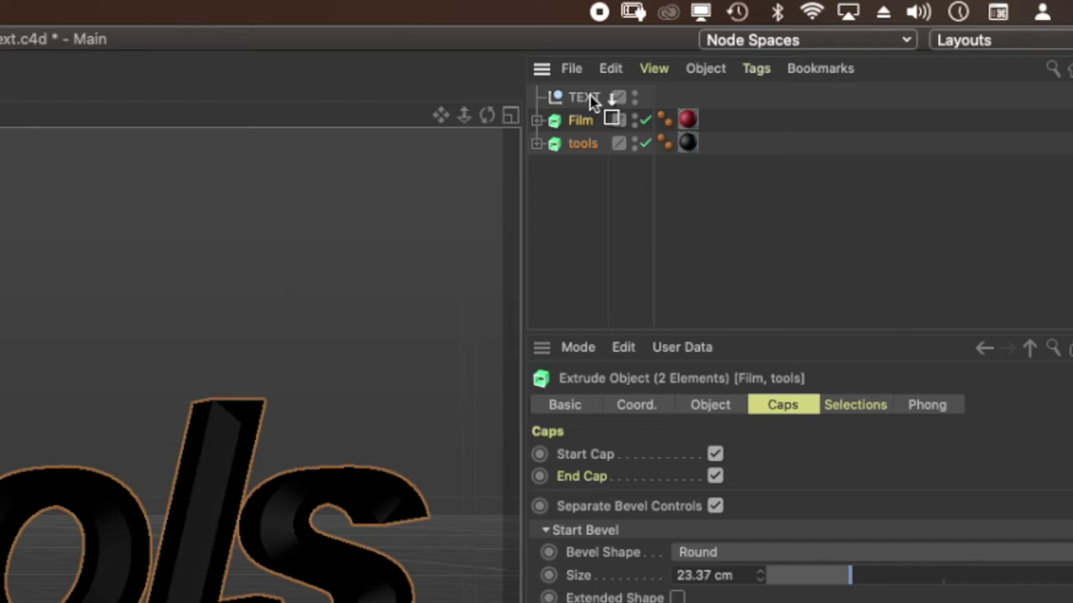
left_click_drag(590, 95, 591, 97)
left_click(585, 99)
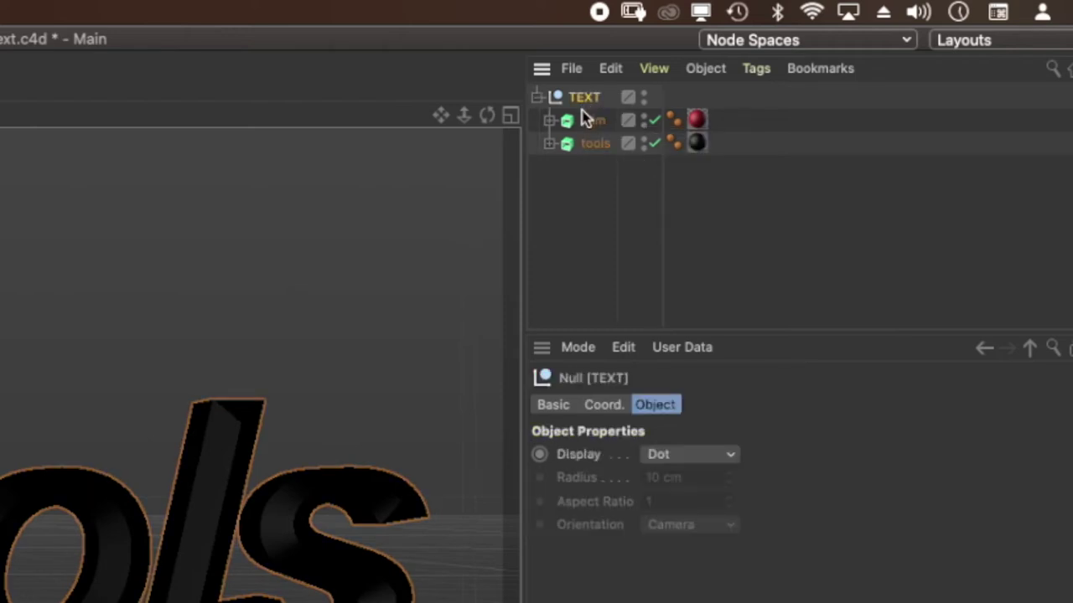
left_click(537, 98)
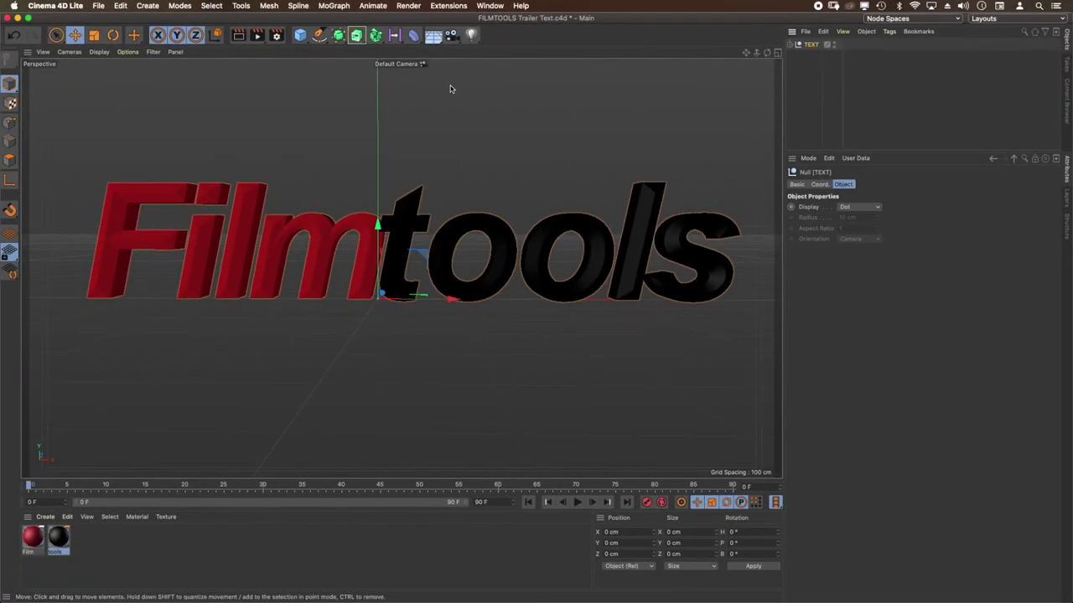
left_click(375, 36)
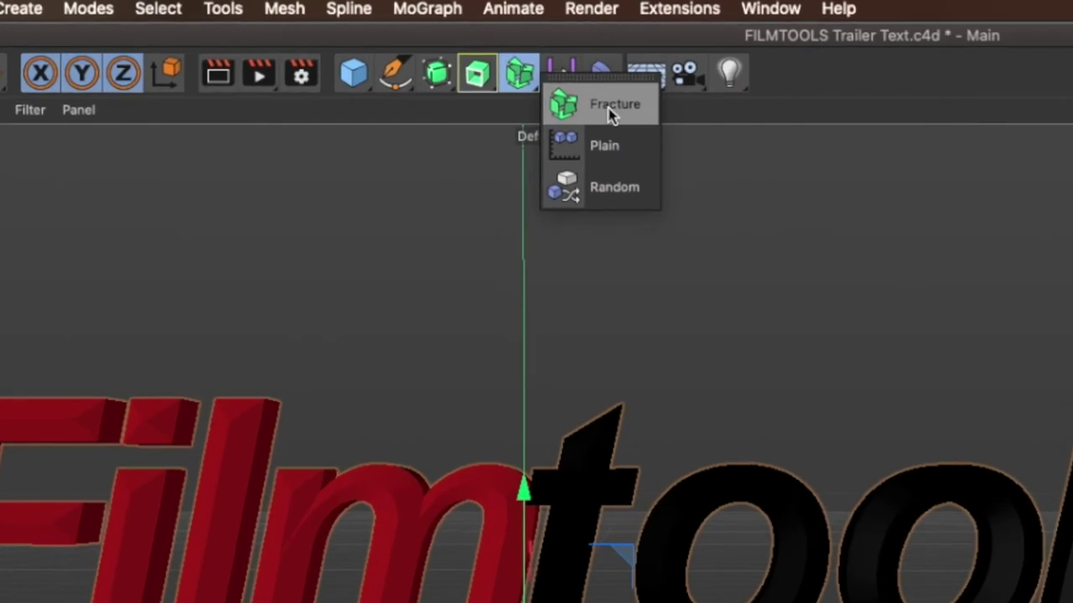
left_click(610, 115)
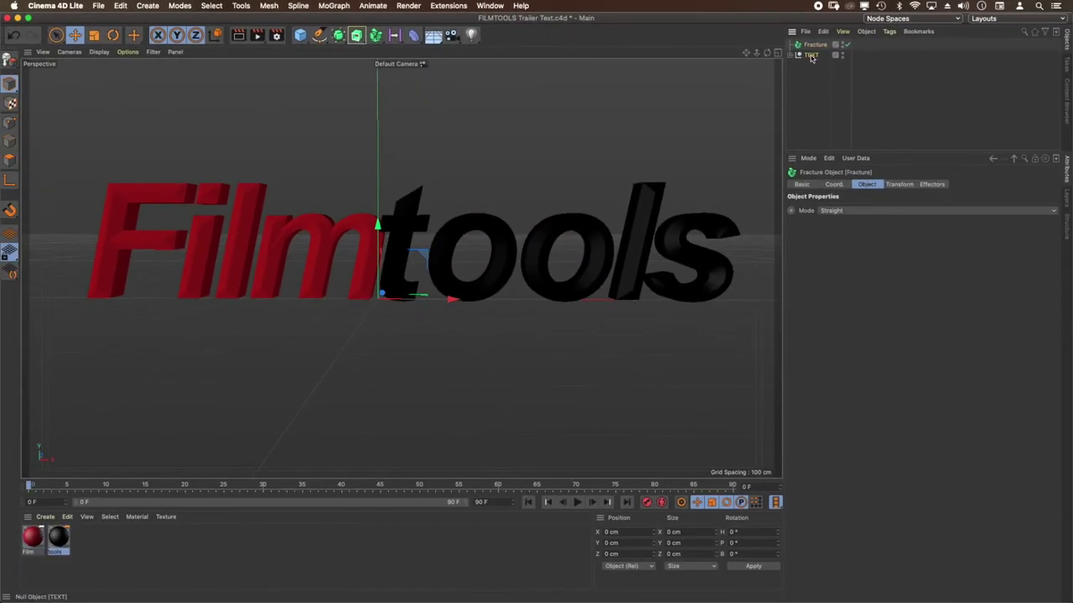
left_click_drag(812, 58, 821, 48)
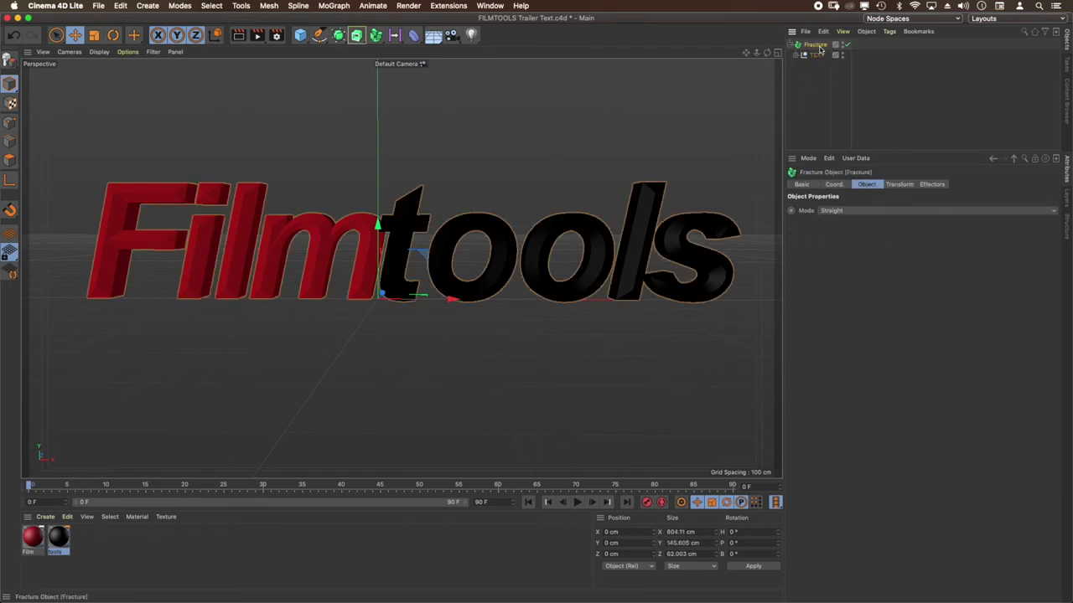
left_click(817, 55)
left_click(797, 55)
left_click(797, 55)
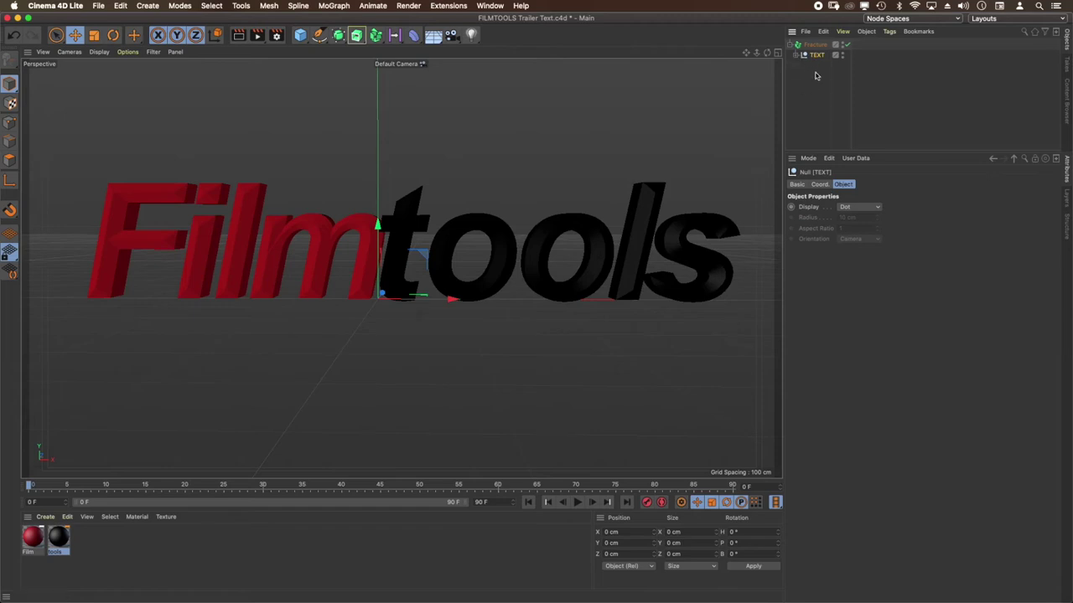
left_click(815, 44)
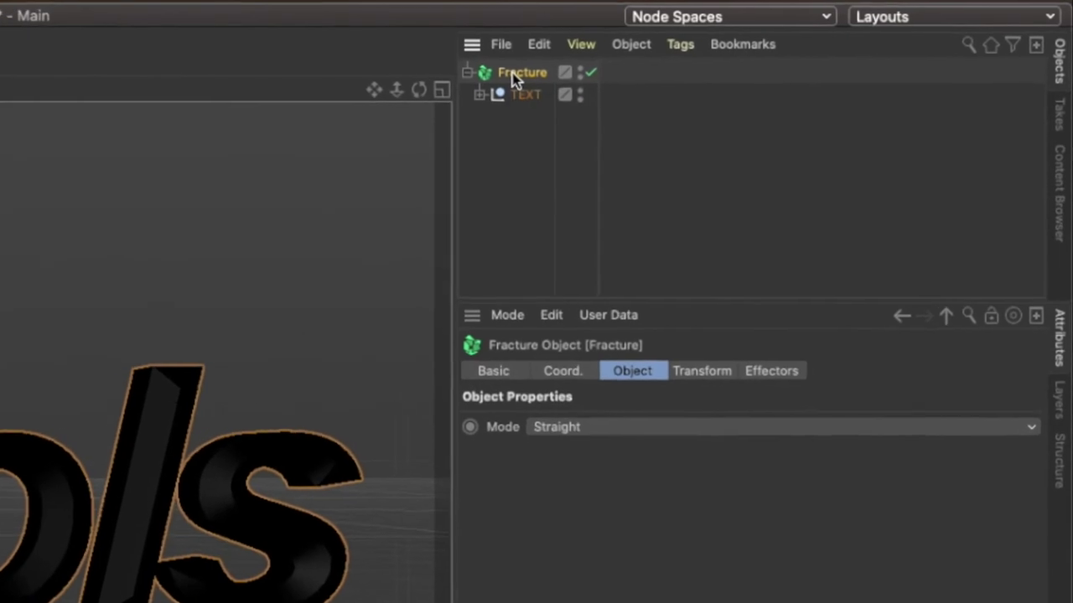
left_click(491, 444)
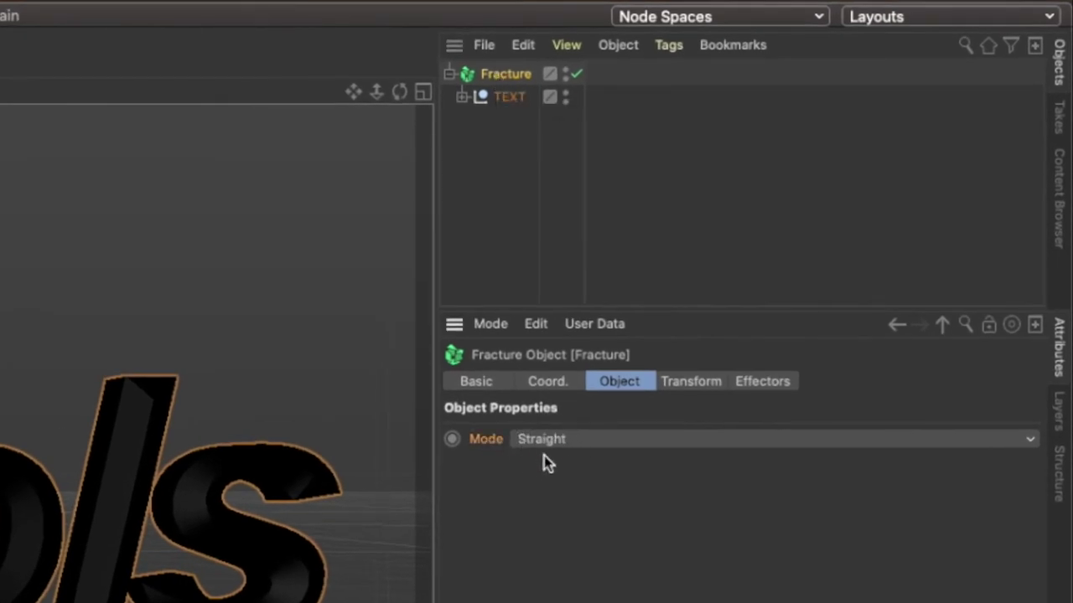
left_click(580, 443)
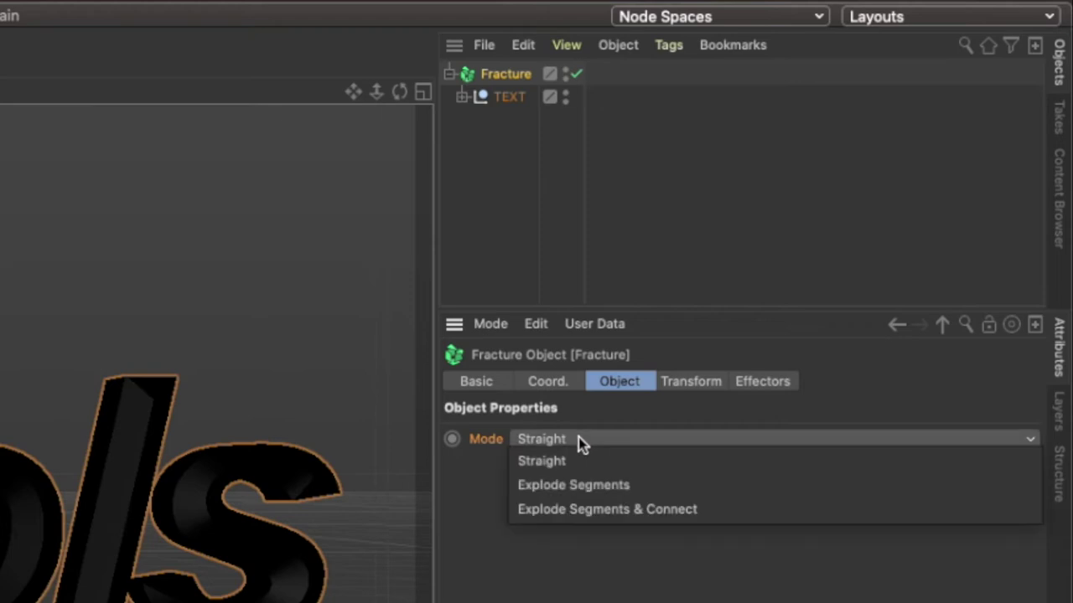
left_click(570, 462)
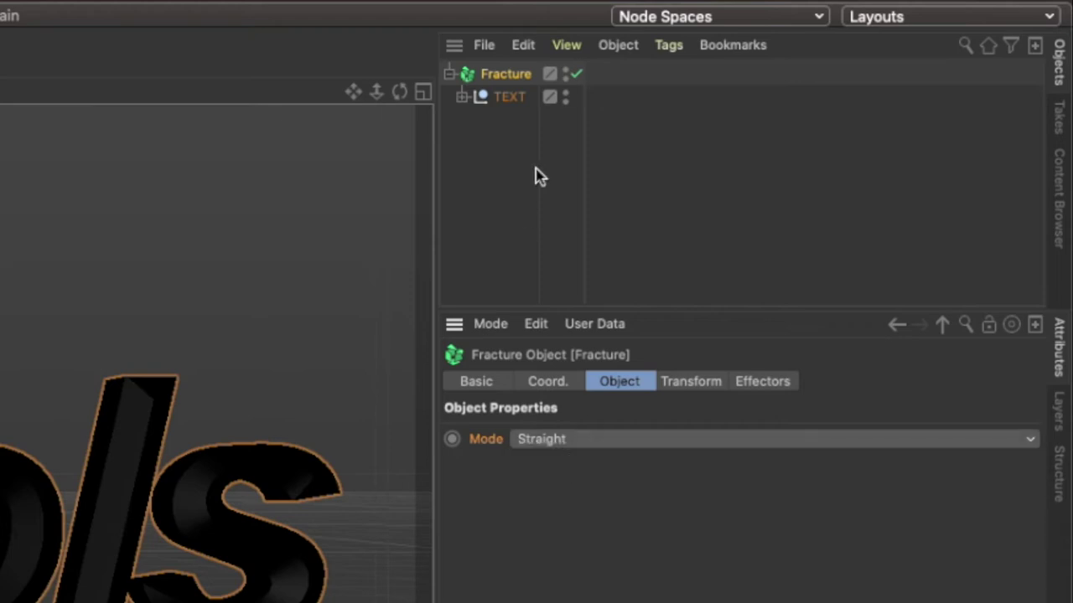
left_click(509, 99)
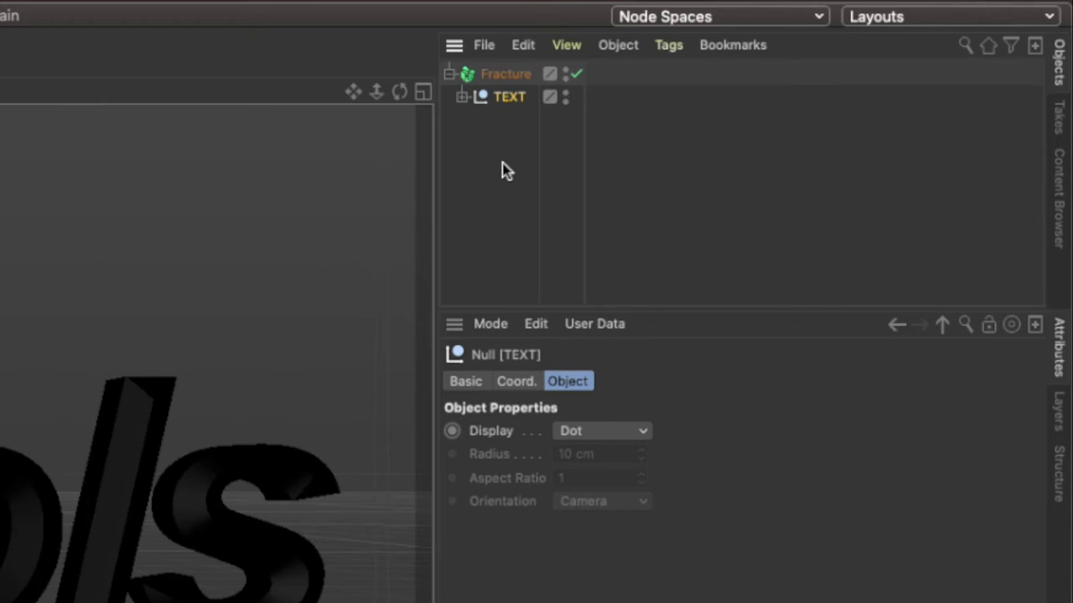
left_click(503, 75)
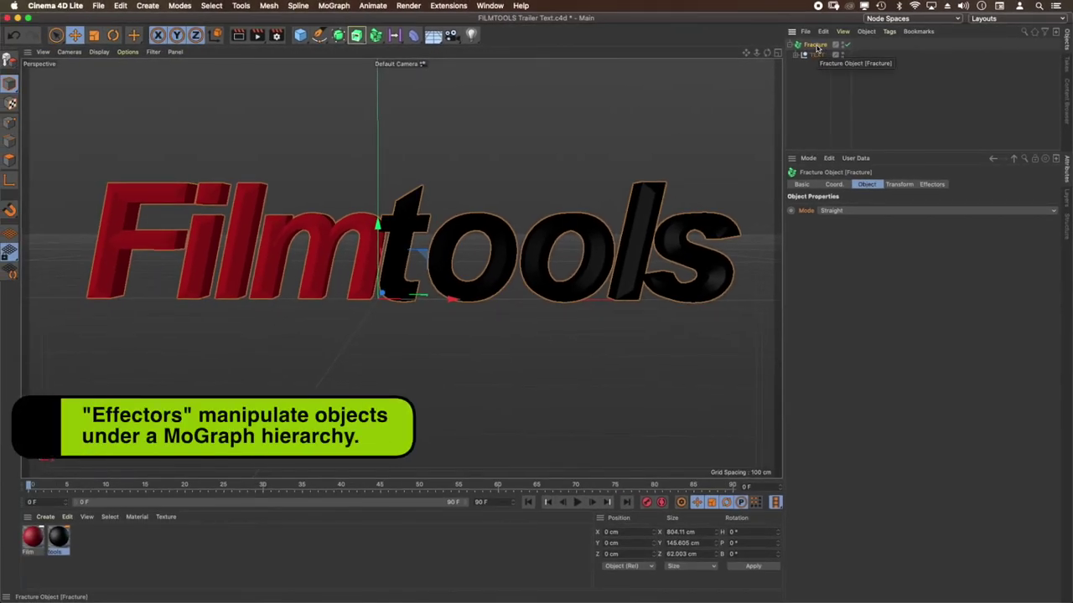
left_click(814, 71)
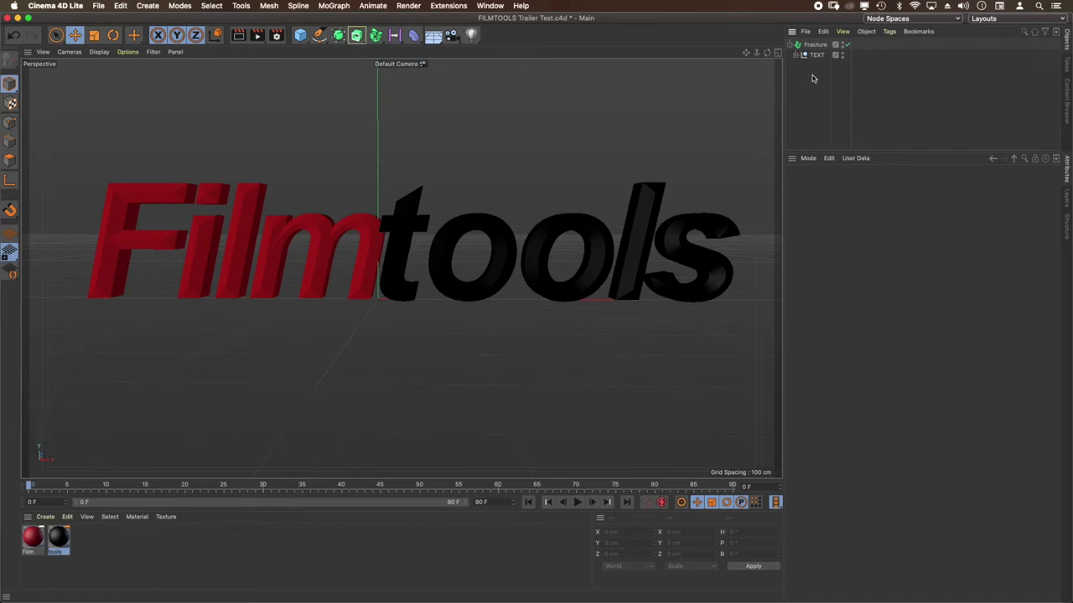
Add a Random effector and drop it into the Fracture object's Effectors list
left_click(376, 36)
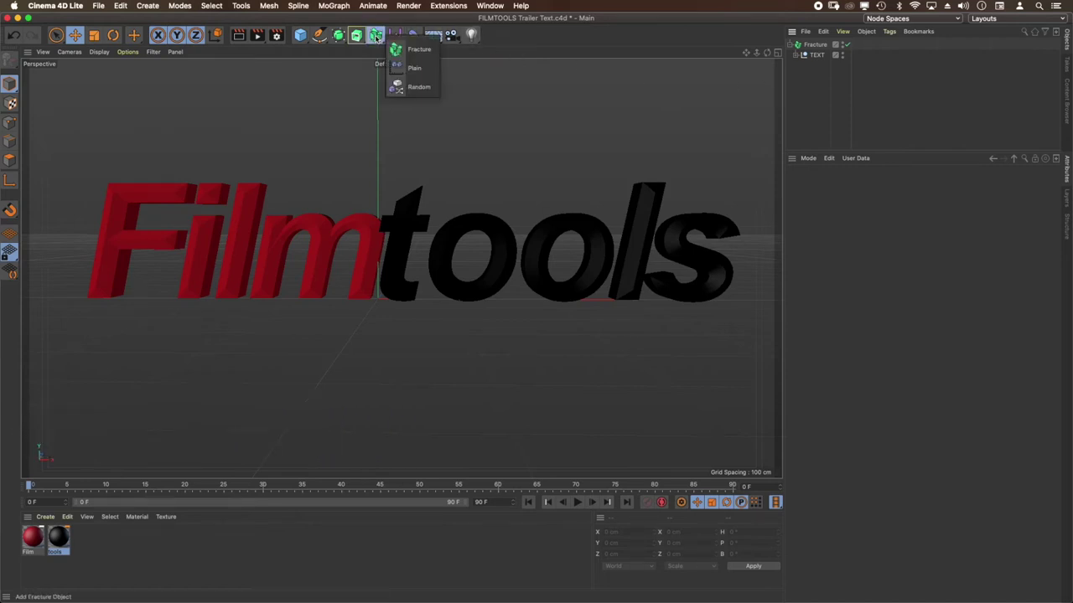
left_click(423, 88)
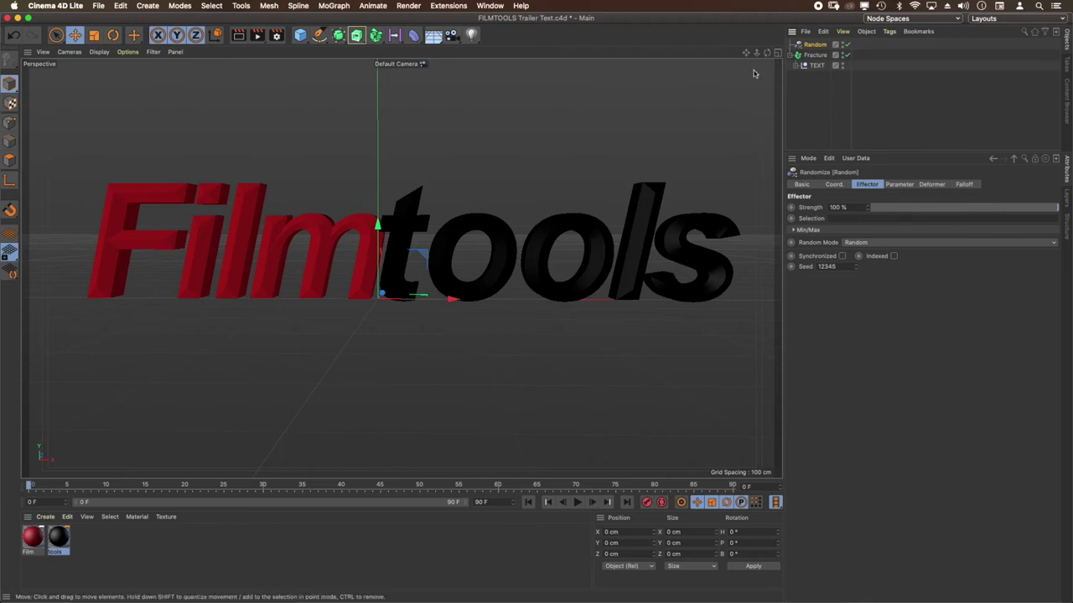
left_click(818, 56)
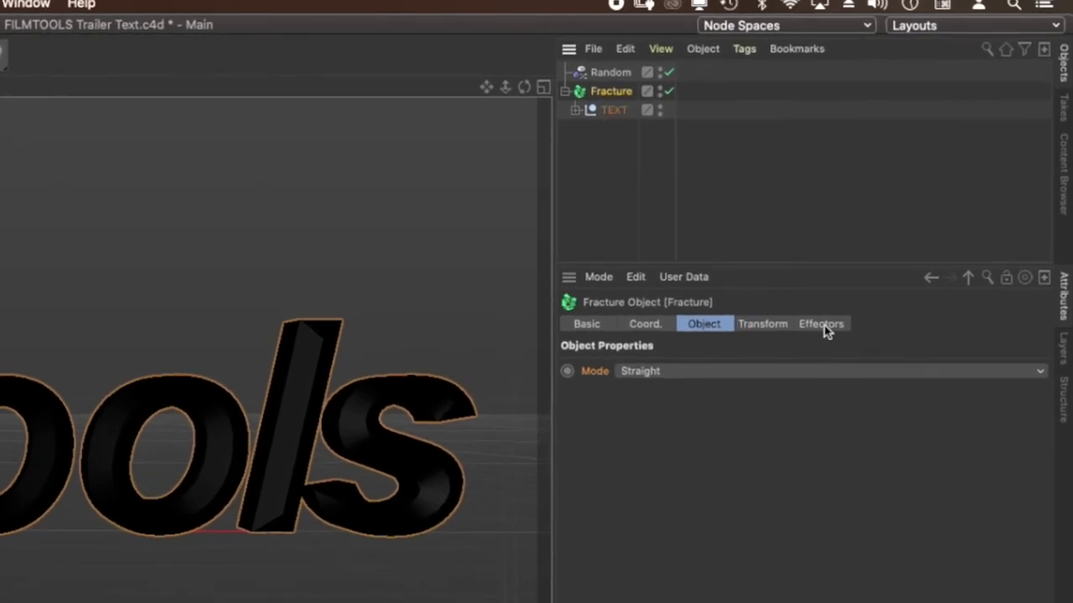
left_click(825, 327)
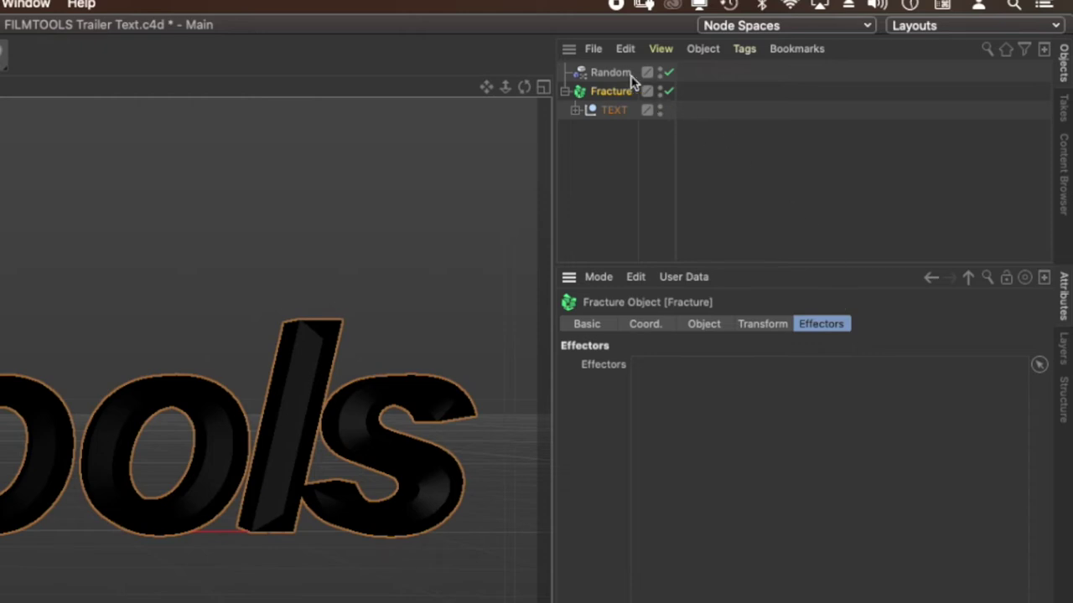
left_click_drag(614, 75, 679, 388)
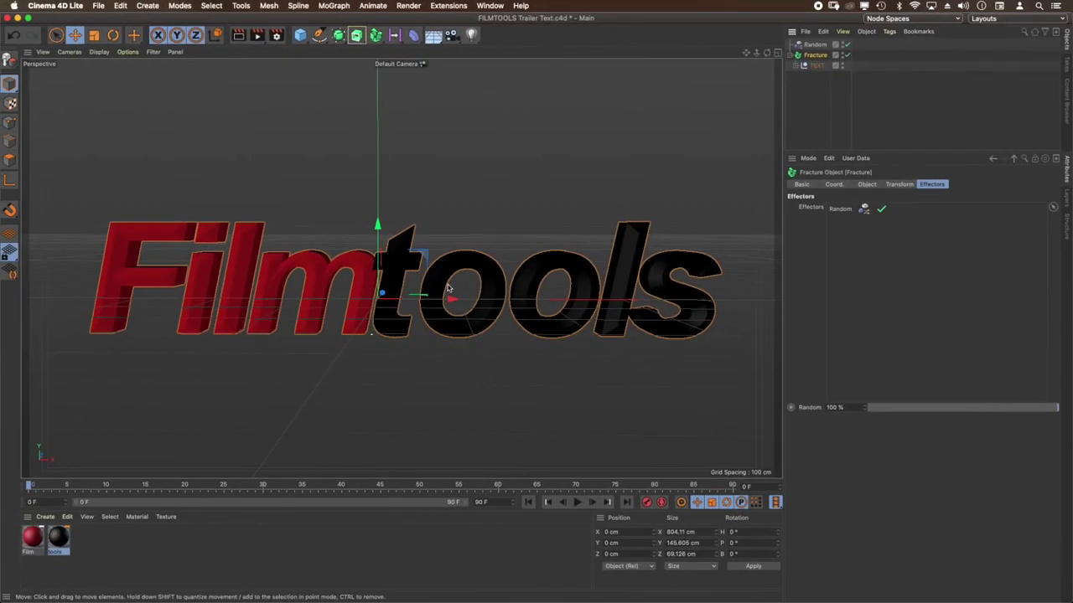
mouse_move(448, 287)
left_mouse_down("alt")
mouse_move(433, 330)
mouse_move(447, 281)
left_mouse_up("alt")
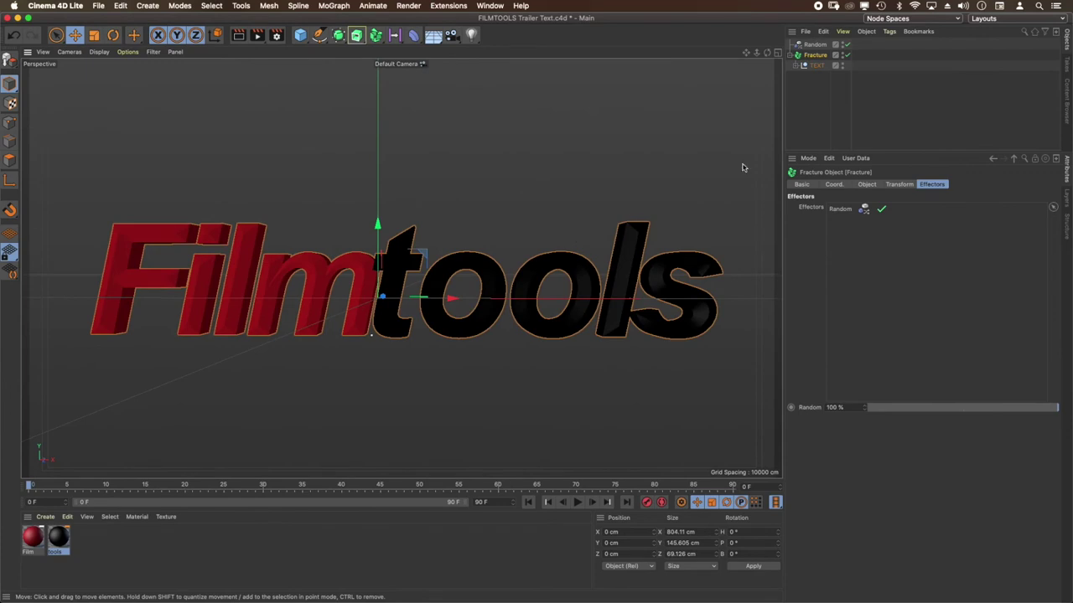
left_click(819, 45)
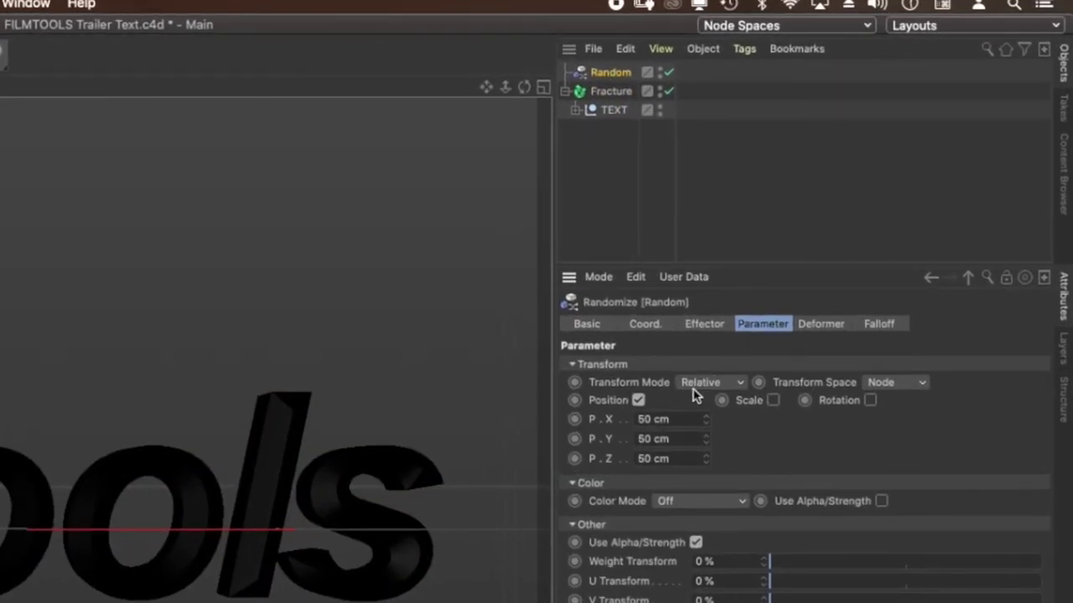
Check the Random effector's P.X, P.Y and P.Z offsets, kept at 50 cm
left_click(659, 420)
left_click(680, 438)
left_click(675, 458)
left_click(683, 419)
key("Tab")
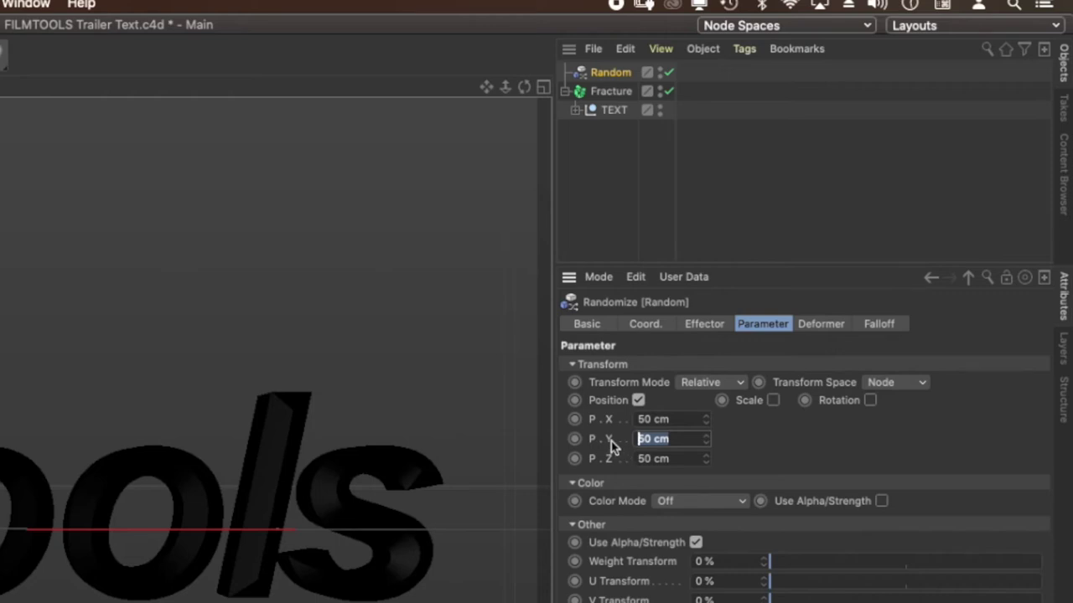
left_click(683, 458)
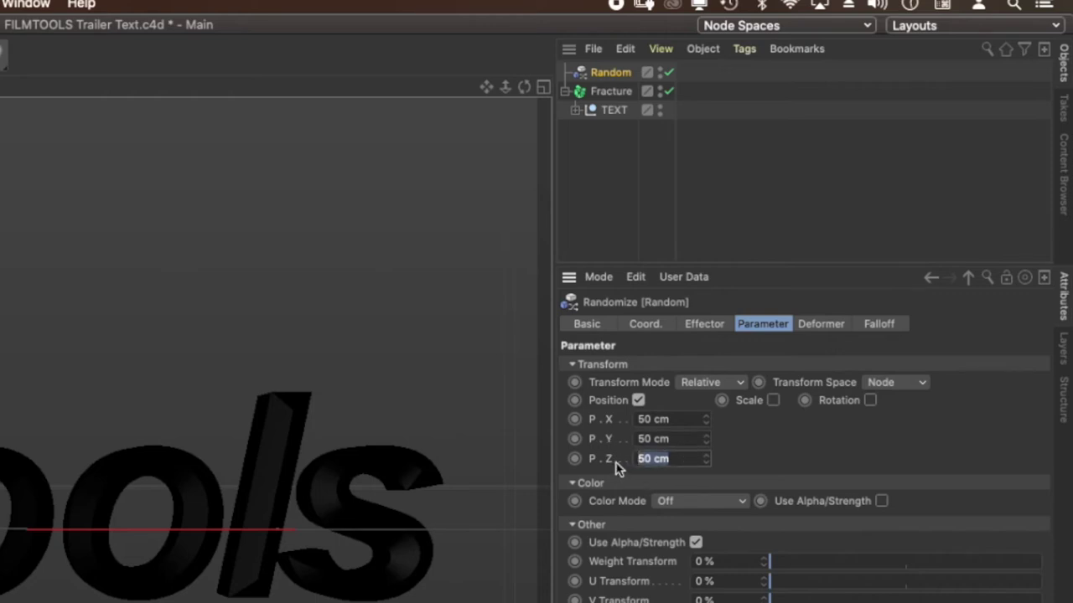
Enable random rotation and set the heading offset to 47°
left_click(870, 401)
left_click_drag(937, 424, 952, 450)
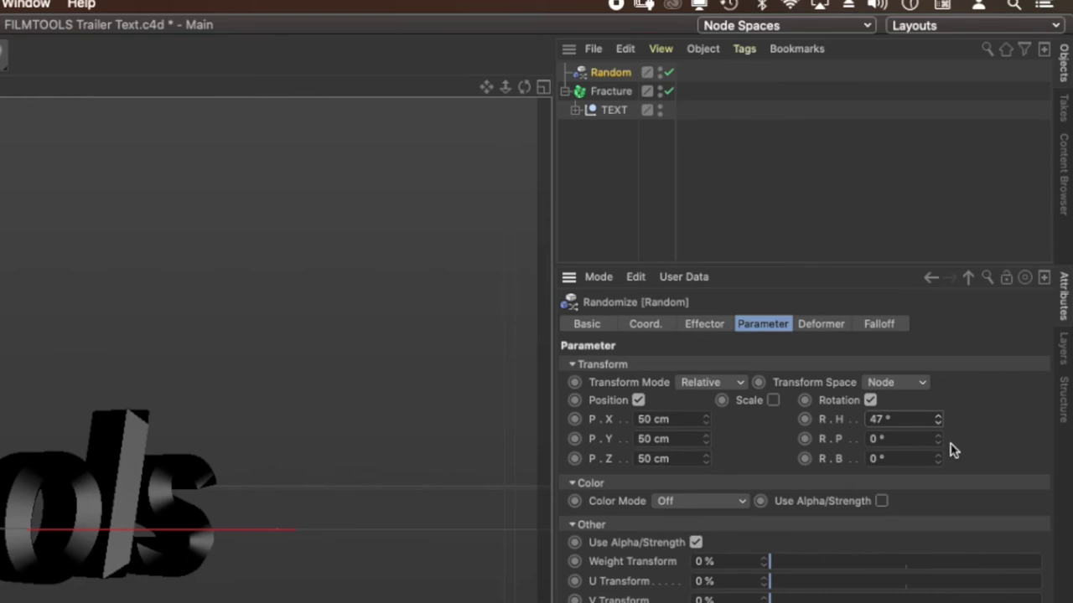
left_click(900, 419)
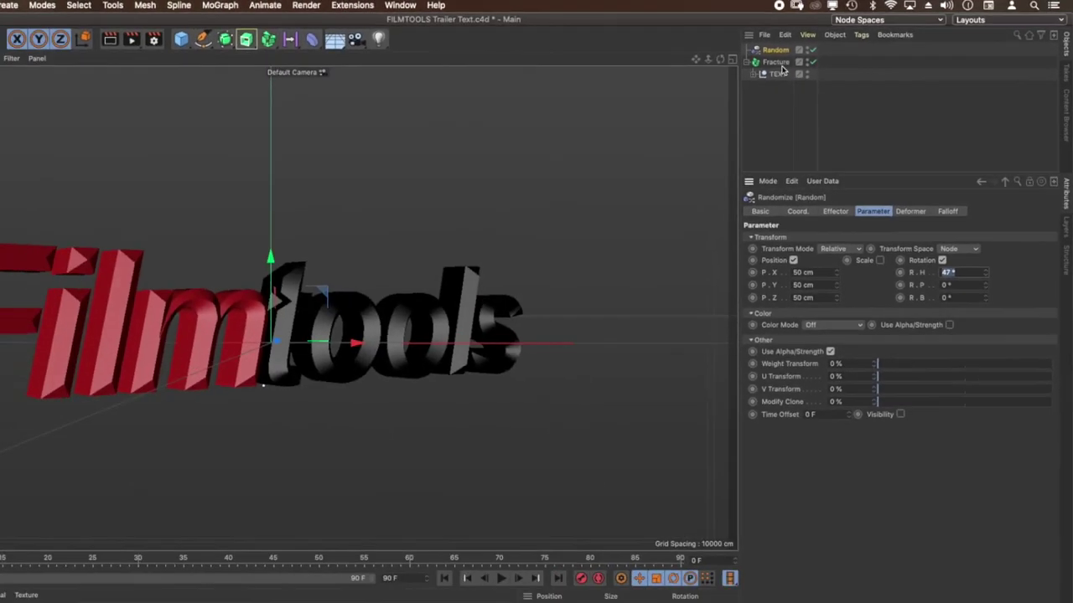
left_click(611, 91)
Switch the Fracture mode to Explode Segments, then to Explode Segments & Connect
left_click_drag(422, 282, 401, 305, "alt")
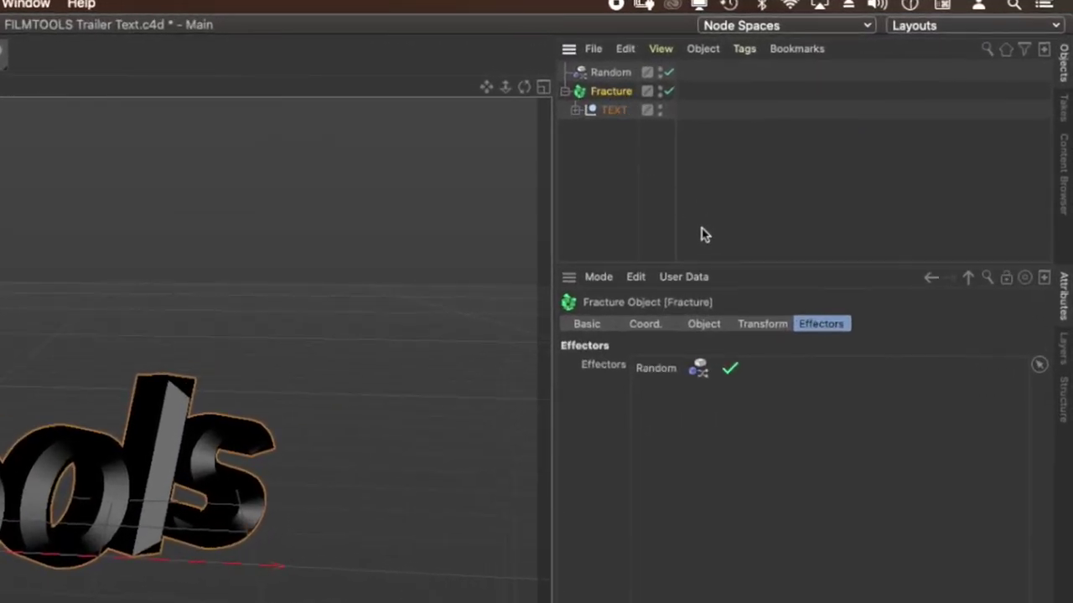
left_click(708, 328)
left_click(650, 372)
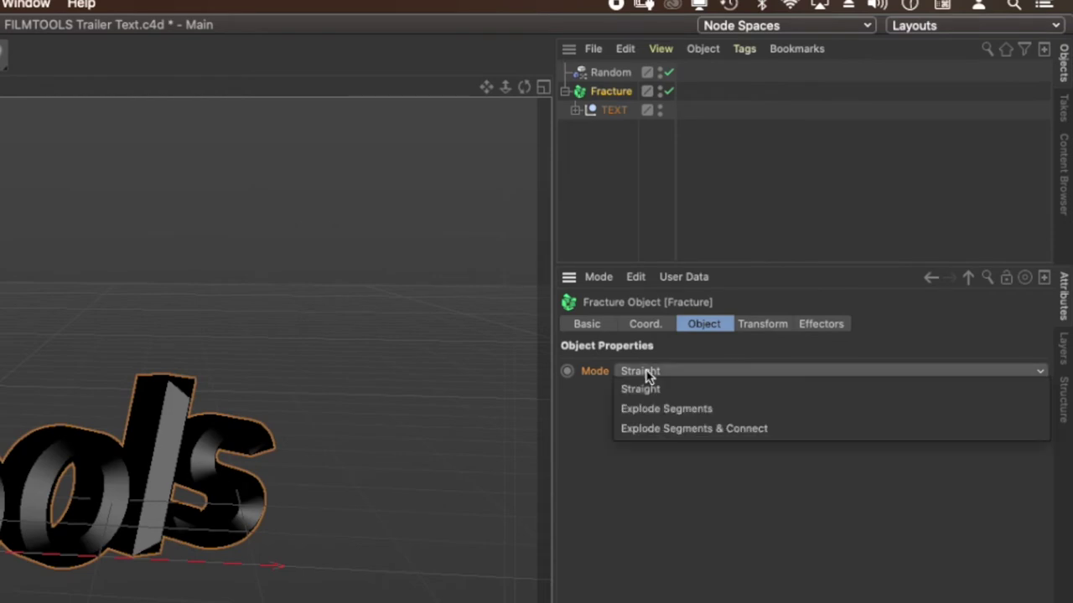
left_click(713, 410)
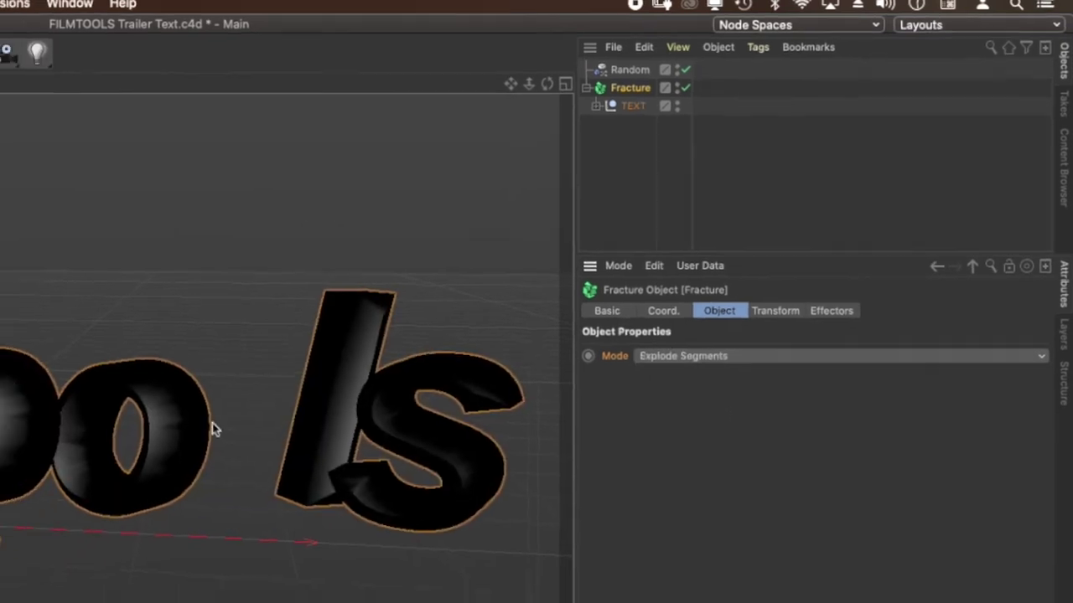
left_click_drag(436, 252, 407, 247, "alt")
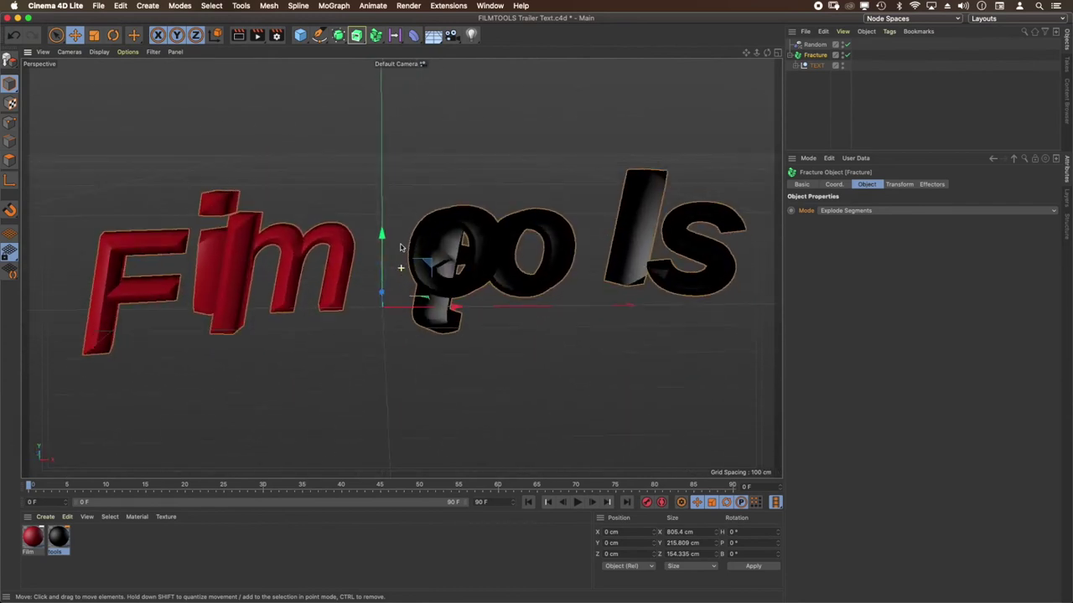
left_click(853, 211)
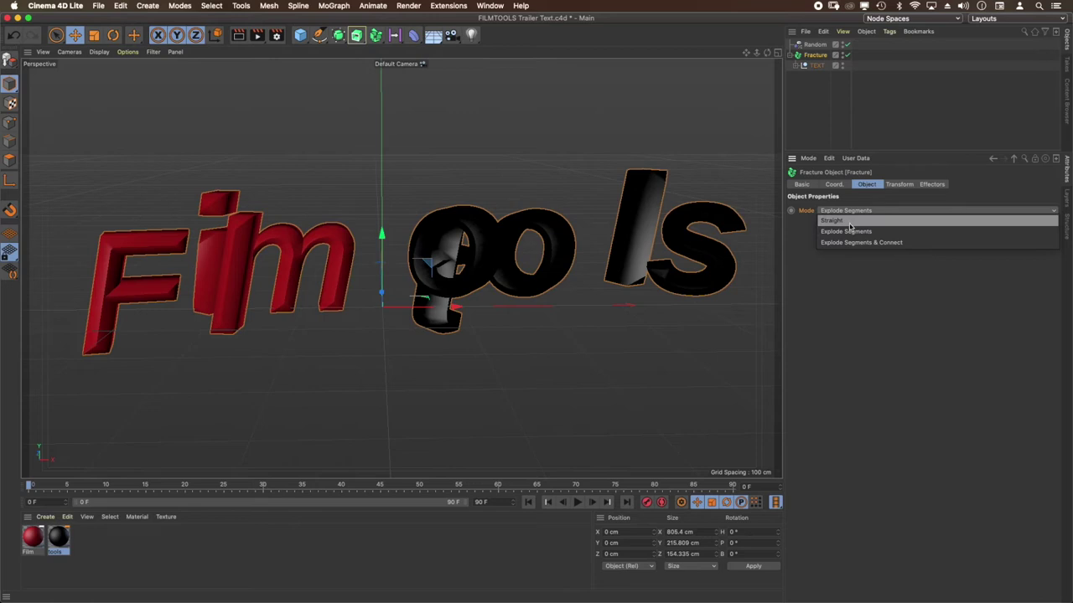
left_click(875, 243)
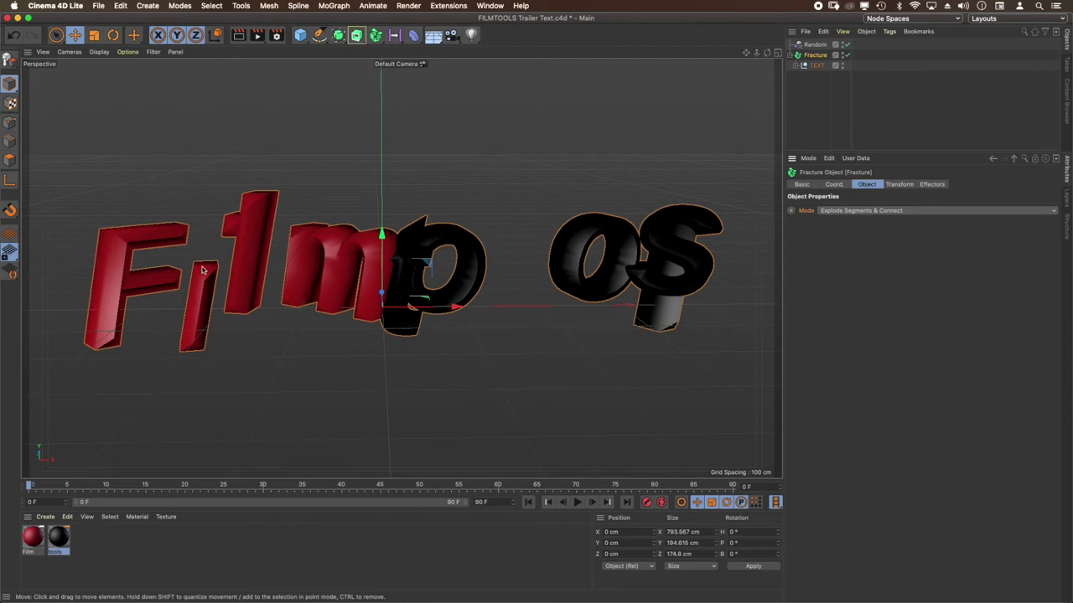
scroll(314, 248, "up", 6)
left_click_drag(383, 242, 419, 255, "alt")
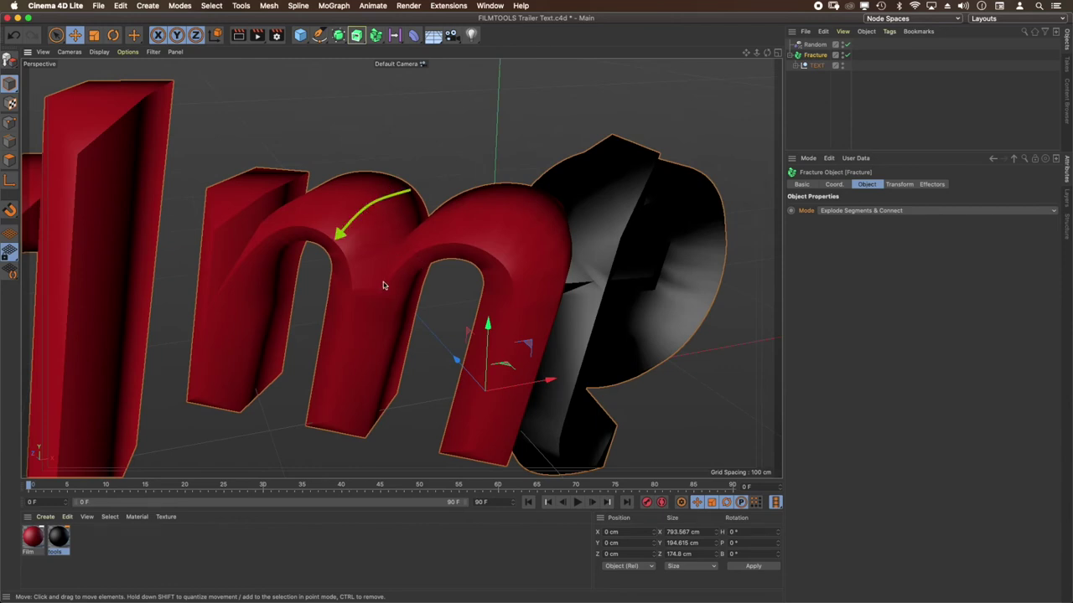
mouse_move(369, 263)
left_mouse_down("alt")
mouse_move(352, 283)
mouse_move(366, 249)
mouse_move(354, 266)
left_mouse_up("alt")
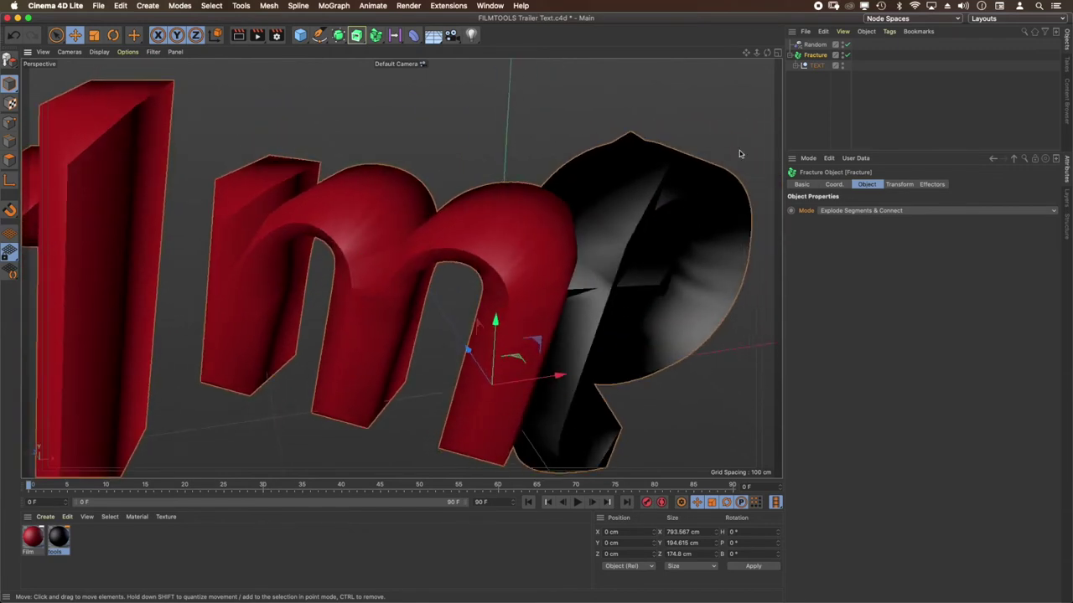
left_click(848, 55)
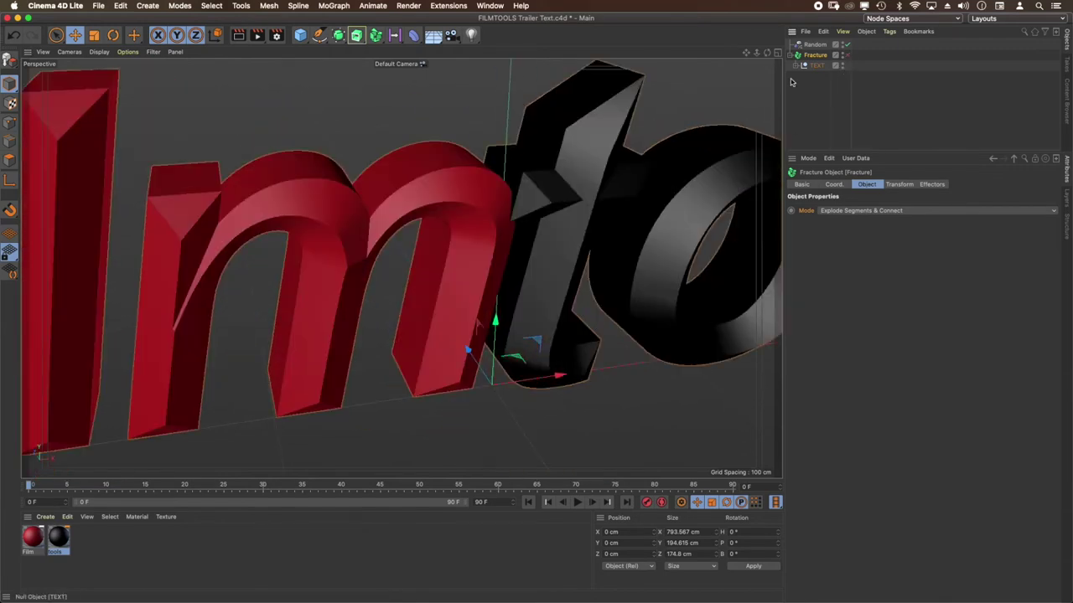
left_click_drag(372, 219, 473, 201, "alt")
left_click(848, 57)
mouse_move(375, 199)
left_mouse_down("alt")
mouse_move(364, 220)
mouse_move(397, 174)
mouse_move(383, 204)
mouse_move(284, 209)
mouse_move(287, 180)
mouse_move(308, 203)
mouse_move(380, 218)
left_mouse_up("alt")
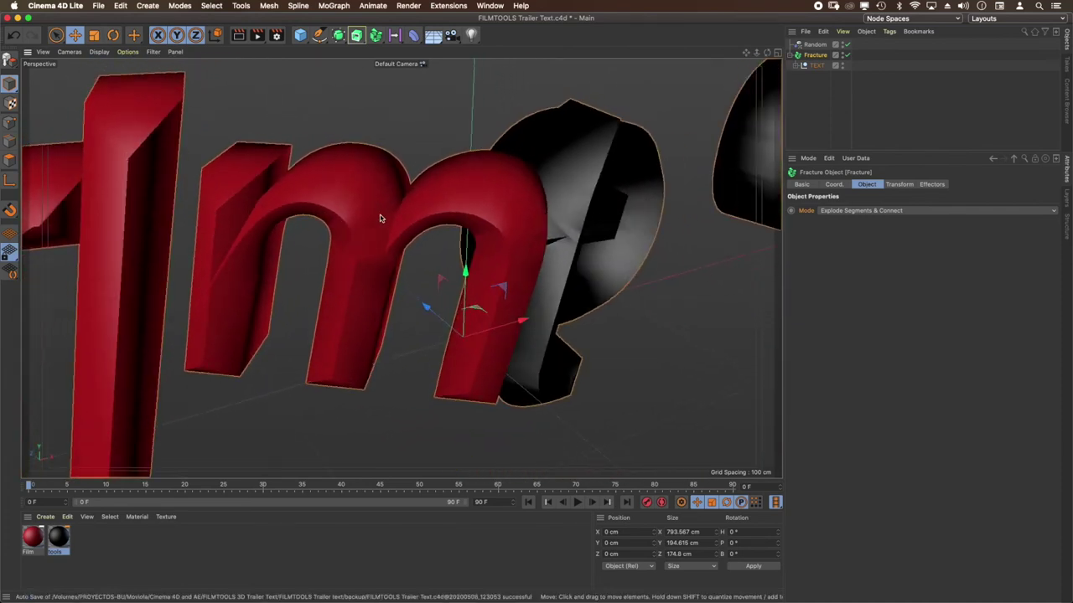
left_click(795, 66)
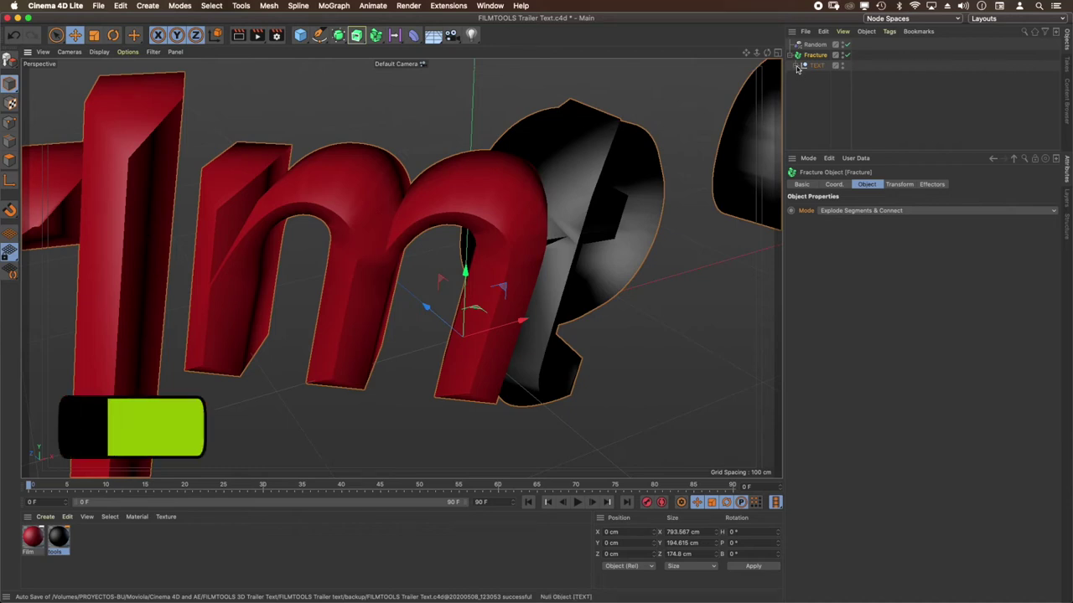
Select both Phong tags and try Phong Angle values of 10° and 20°
left_click(858, 76)
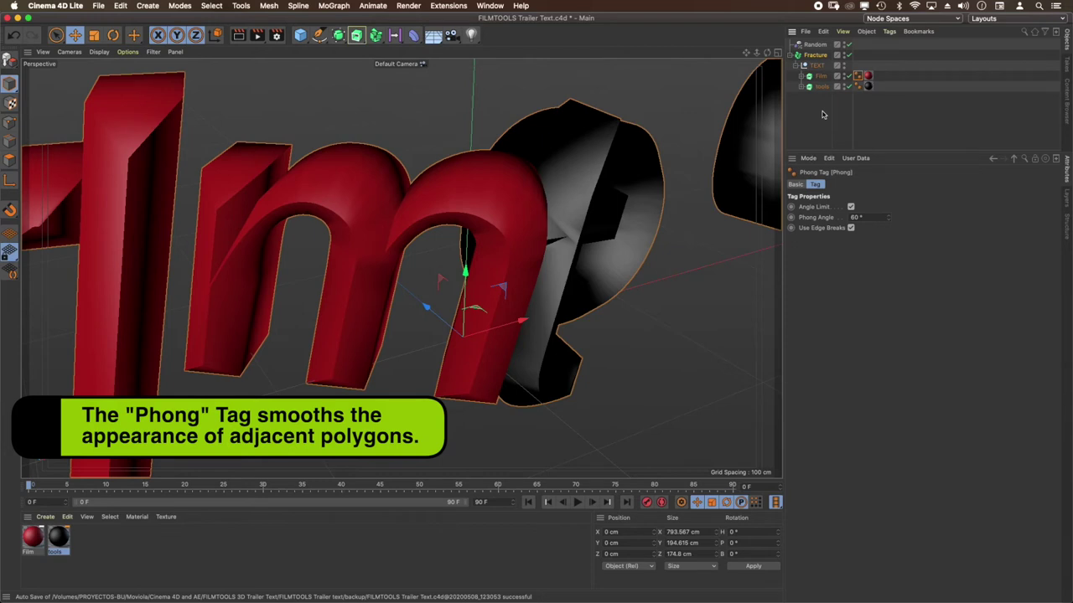
left_click(857, 86, "shift")
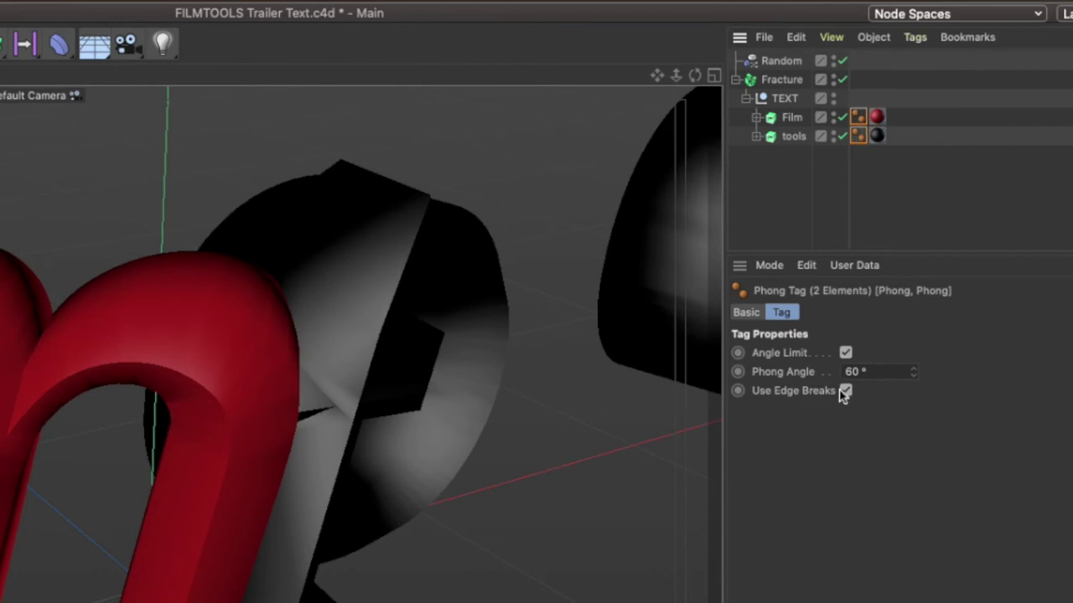
left_click_drag(894, 374, 825, 373)
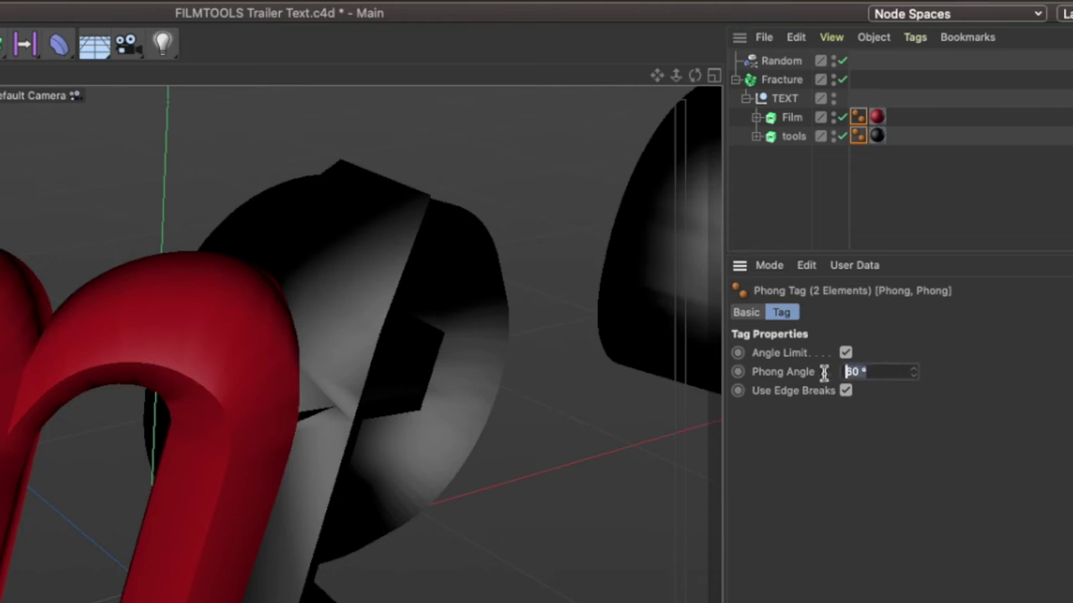
left_click(916, 376)
left_click(916, 376)
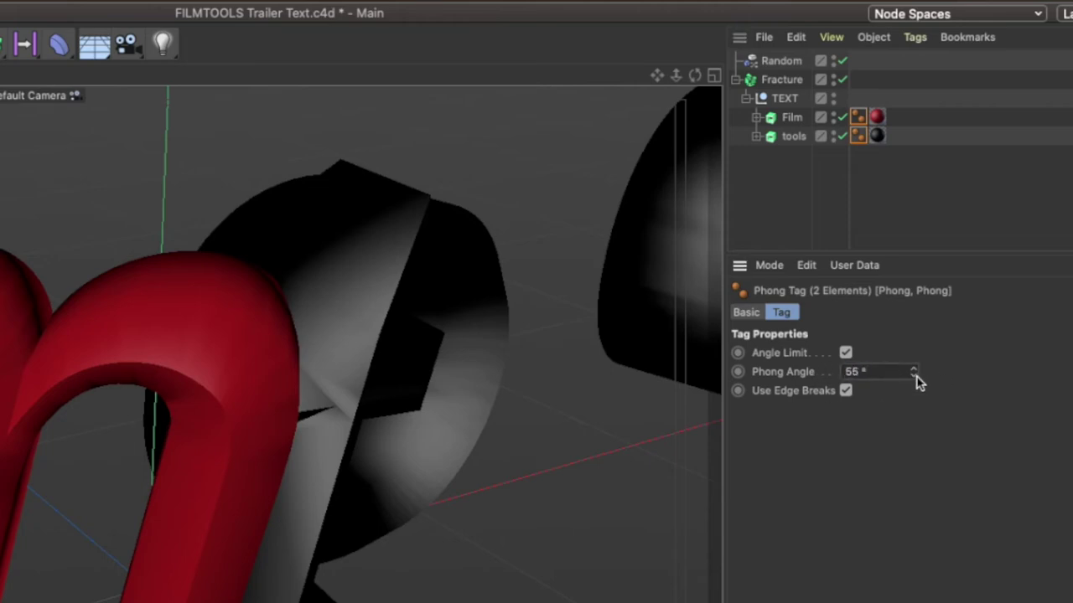
left_click(916, 377)
left_click_drag(884, 375, 799, 371)
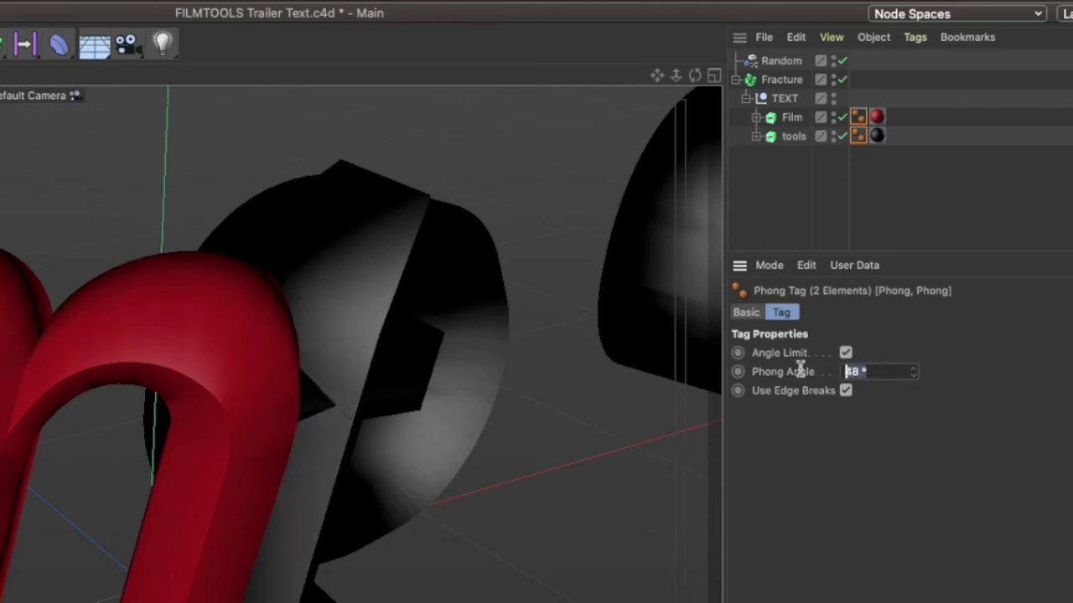
type("10")
key("Return")
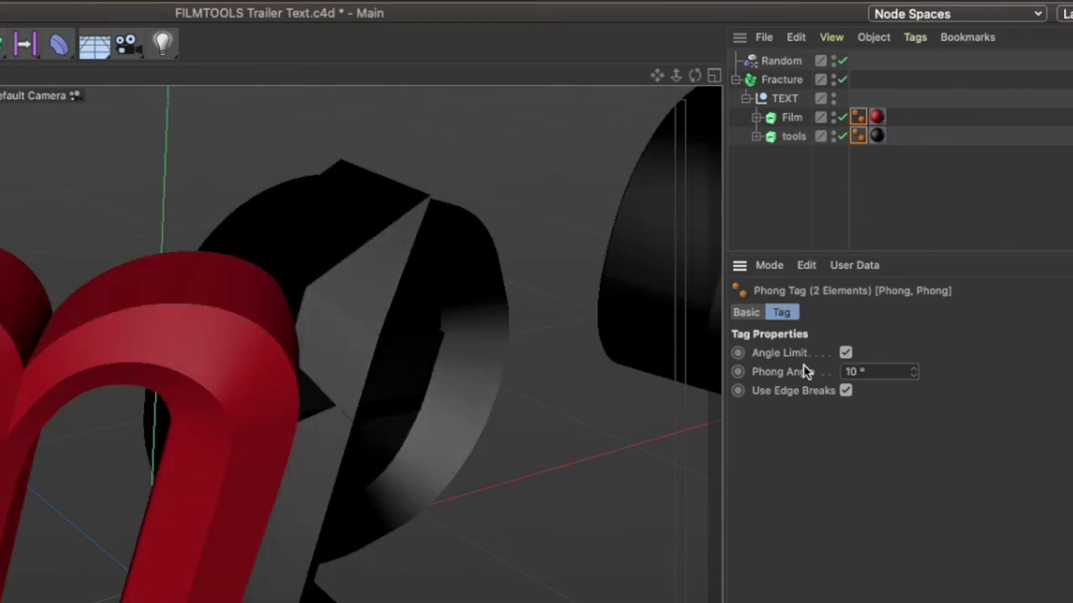
left_click_drag(914, 368, 912, 371)
double_click(882, 374)
type("20")
key("Return")
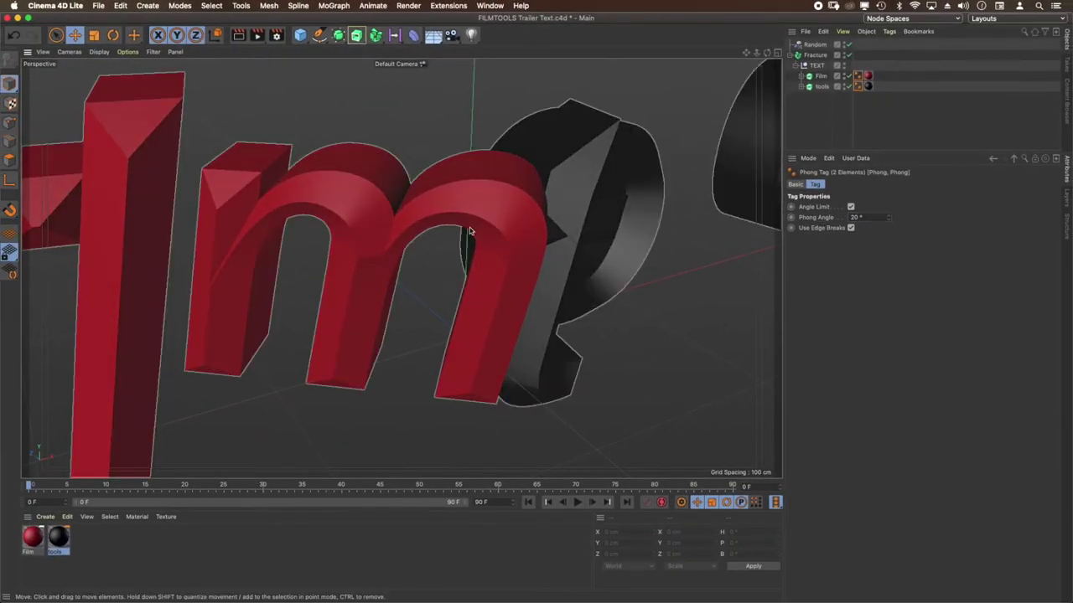
Inspect the letters' shading up close and set the Phong Angle to 25°
left_click_drag(414, 224, 493, 222, "alt")
right_click_drag(493, 222, 663, 205, "alt")
left_click_drag(707, 195, 606, 242, "alt")
right_click_drag(484, 210, 628, 207, "alt")
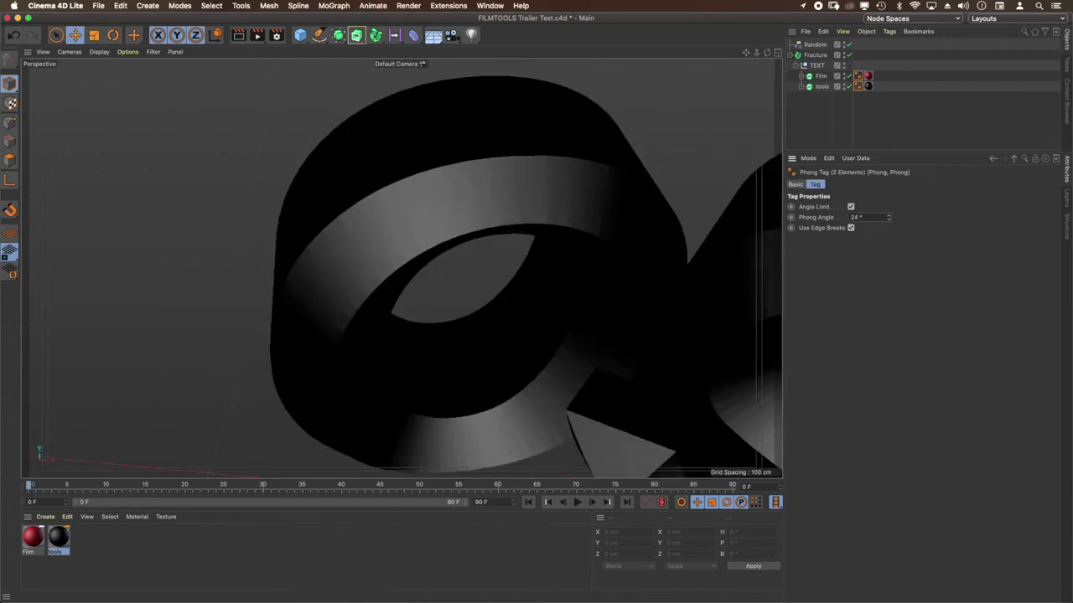
left_click(877, 217)
scroll(590, 231, "down", 5)
middle_click_drag(197, 234, 646, 194, "alt")
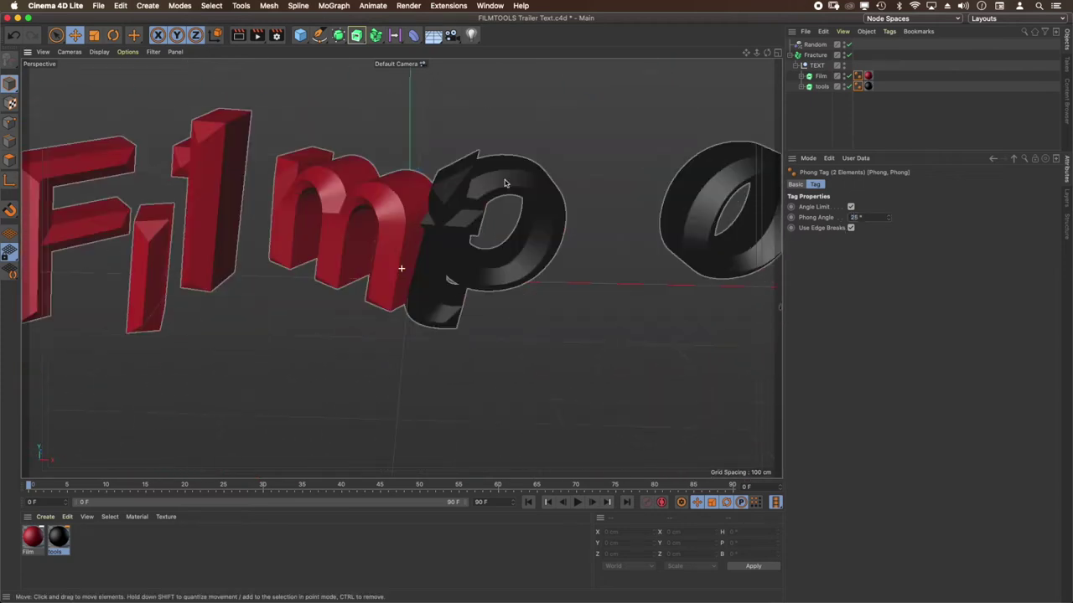
Give the Random effector 51° heading and -3° pitch rotation, then disable it
left_click(815, 45)
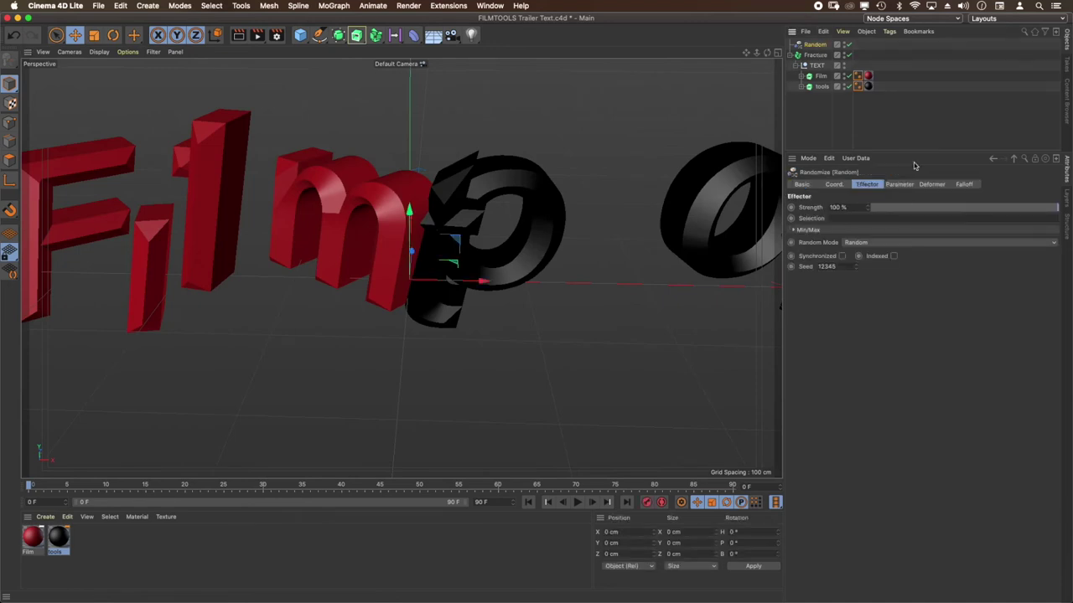
left_click(900, 183)
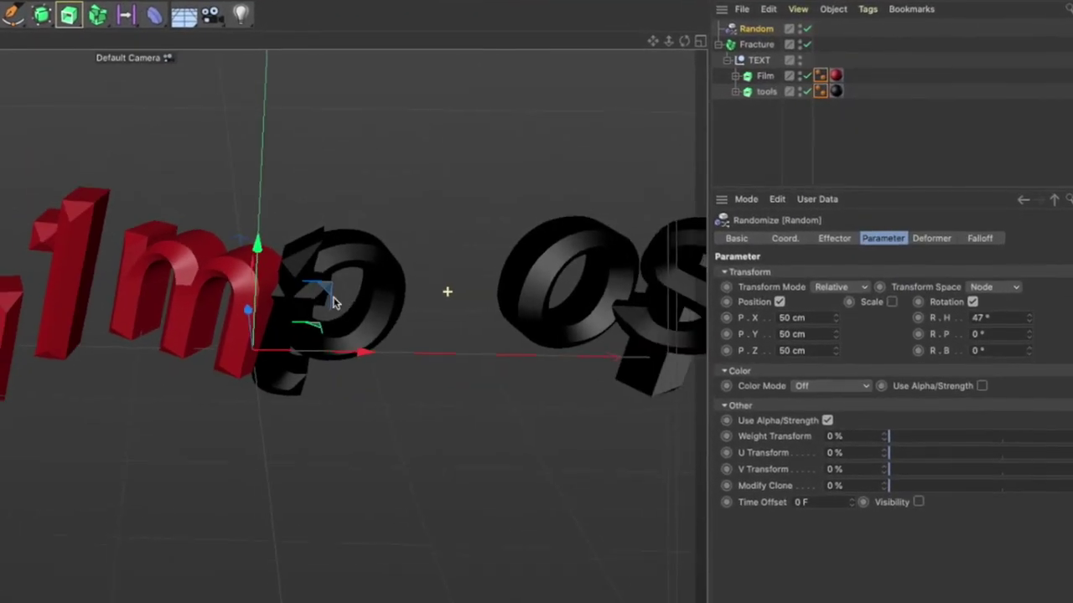
middle_click_drag(587, 271, 352, 292, "alt")
left_click_drag(1029, 317, 1030, 340)
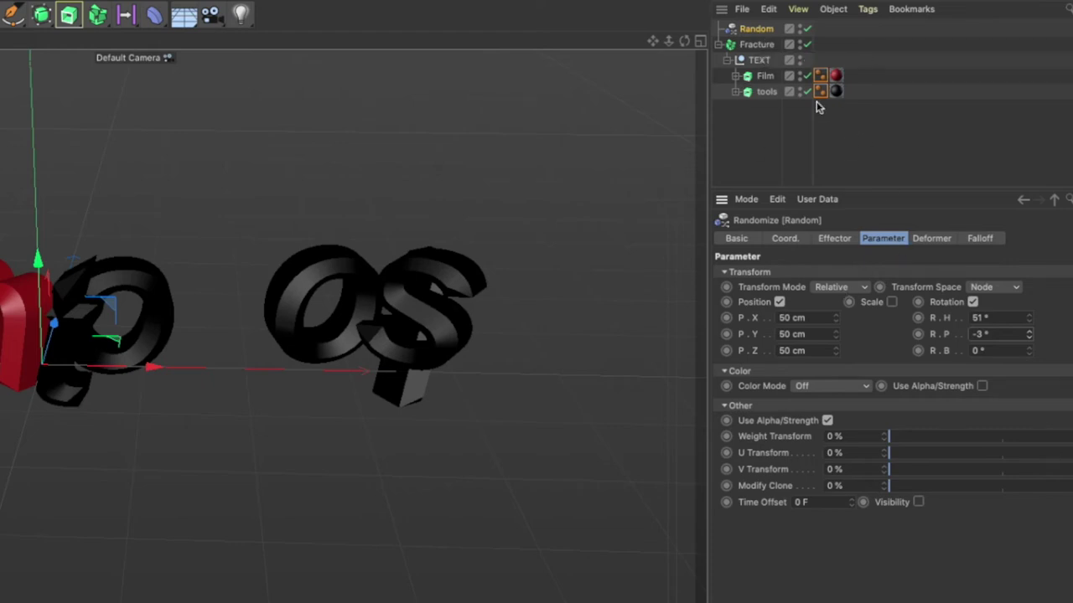
left_click(807, 29)
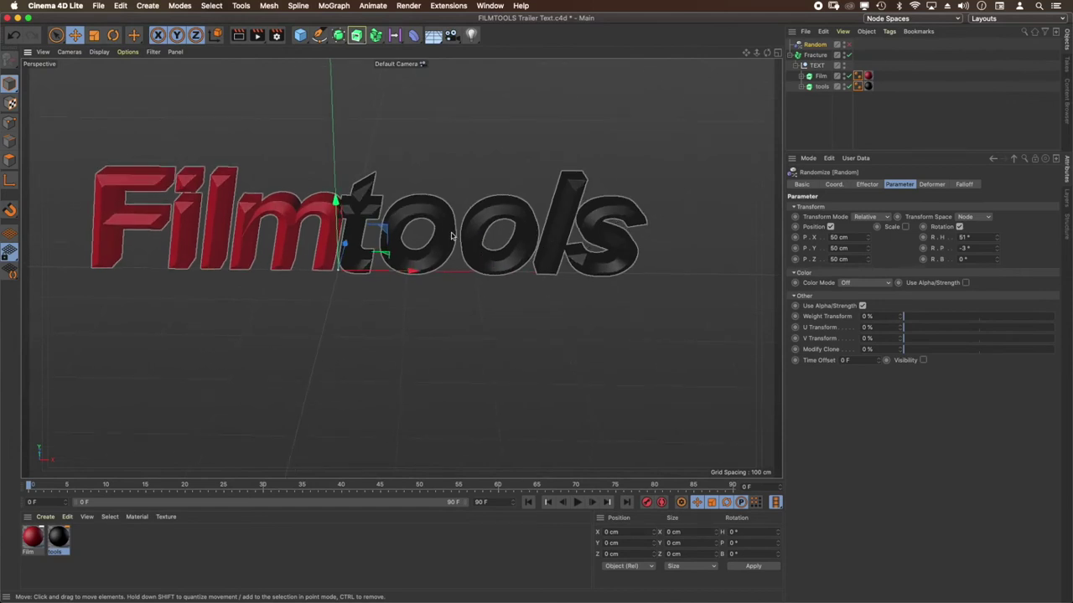
Turn the Random effector back on and toggle it off and on in the Fracture's Effectors list
left_click(848, 45)
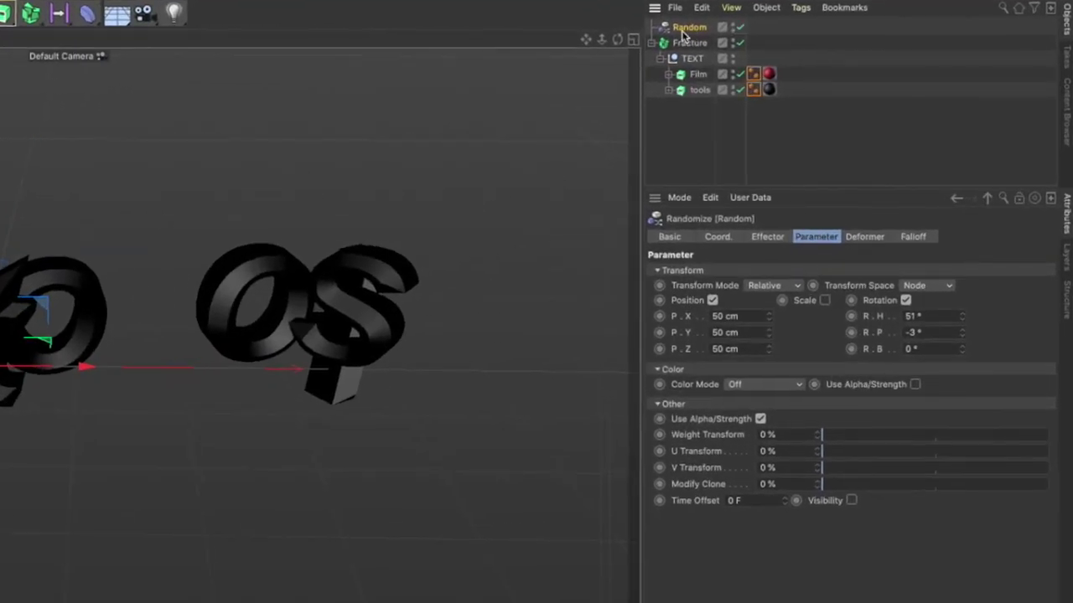
left_click(693, 44)
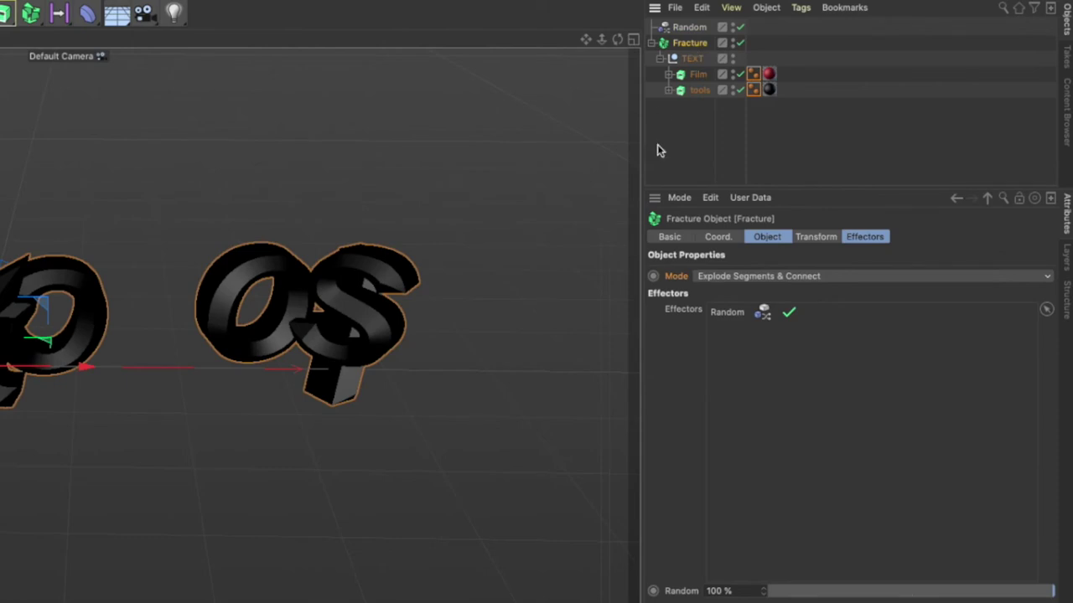
left_click(868, 236)
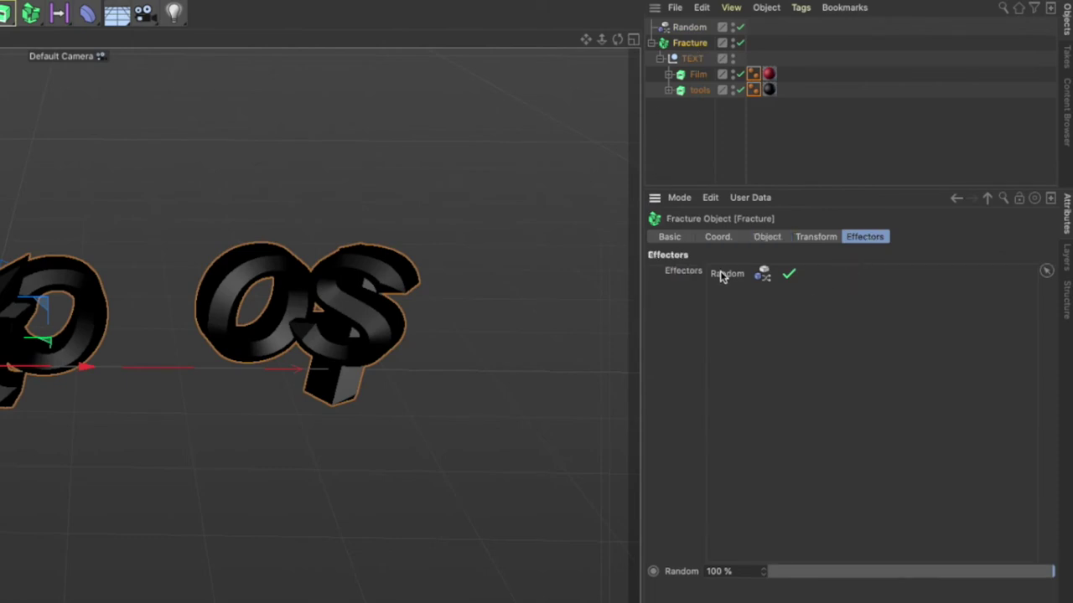
left_click(788, 275)
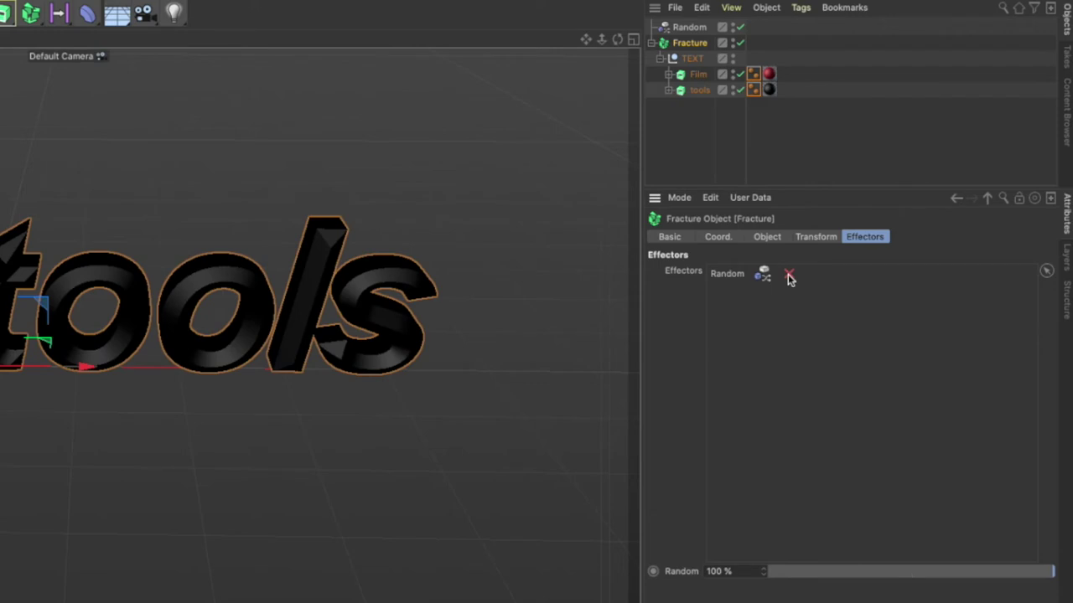
left_click(789, 276)
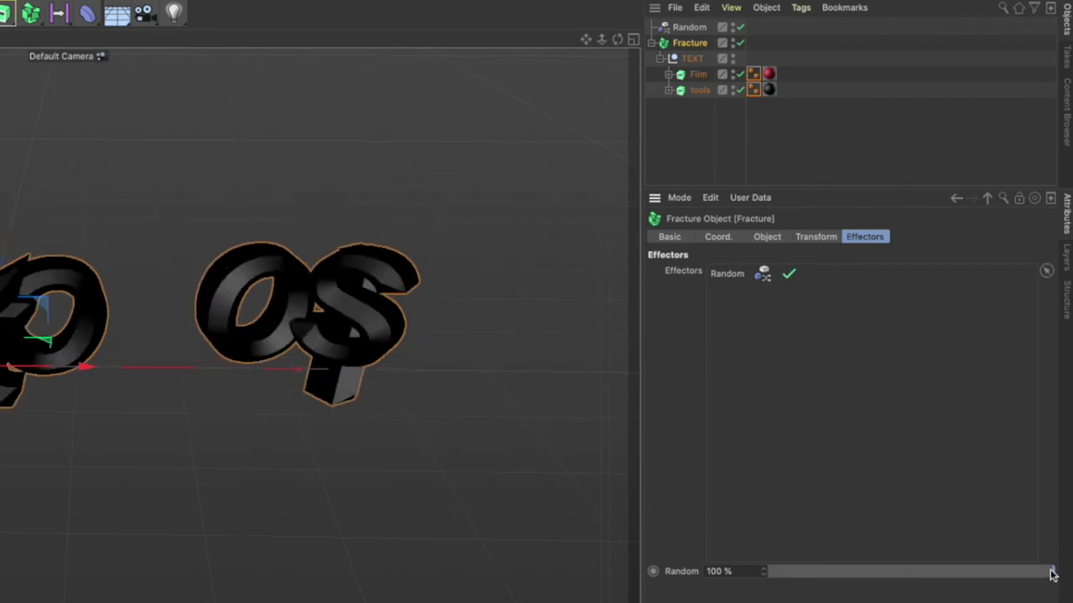
Try Random strengths from 25% through 0–87%, above 100% and negative, ending at 100%
mouse_move(1053, 575)
left_mouse_down()
mouse_move(766, 575)
mouse_move(1069, 599)
mouse_move(1047, 565)
mouse_move(755, 557)
mouse_move(1064, 565)
left_mouse_up()
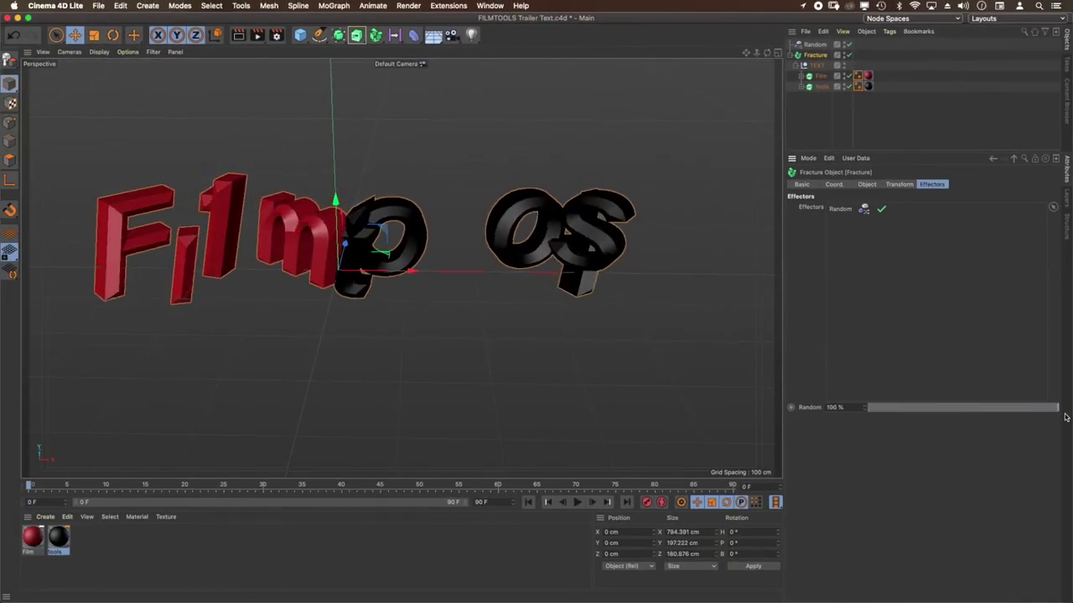
mouse_move(1065, 416)
left_mouse_down()
mouse_move(872, 409)
mouse_move(1047, 417)
mouse_move(834, 423)
mouse_move(1054, 423)
left_mouse_up()
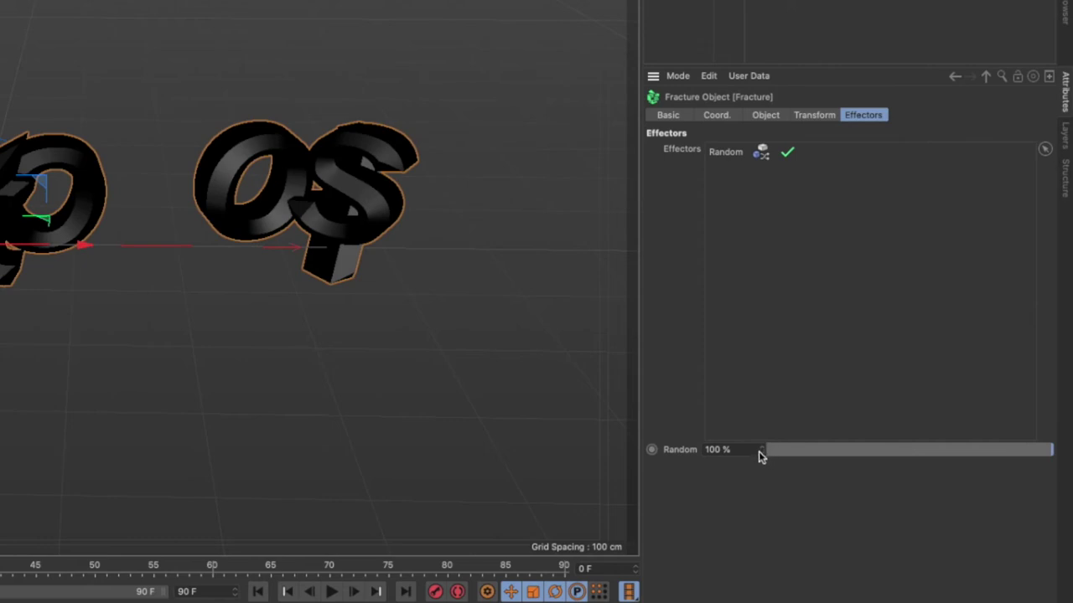
left_click_drag(762, 450, 1047, 451)
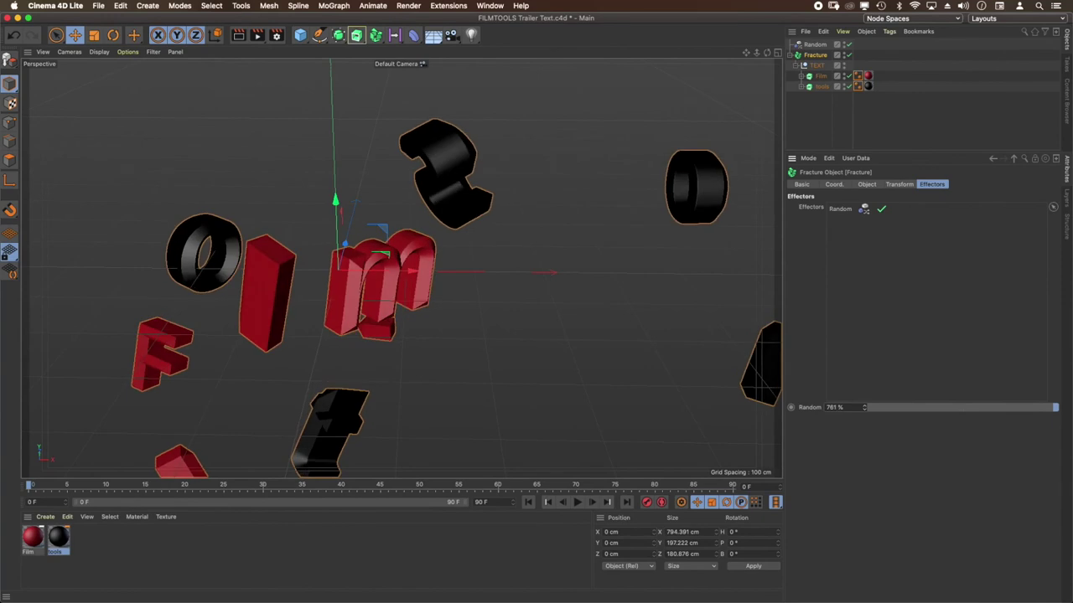
left_click_drag(1047, 407, 972, 410)
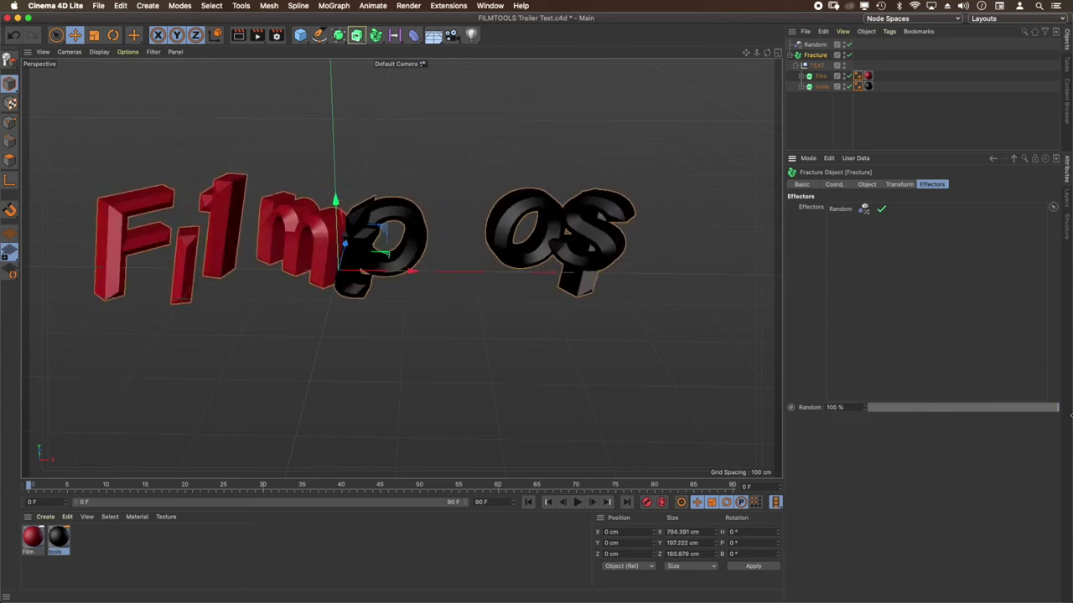
Delete the Random effector and bring up the MoGraph effectors flyout
left_click(816, 44)
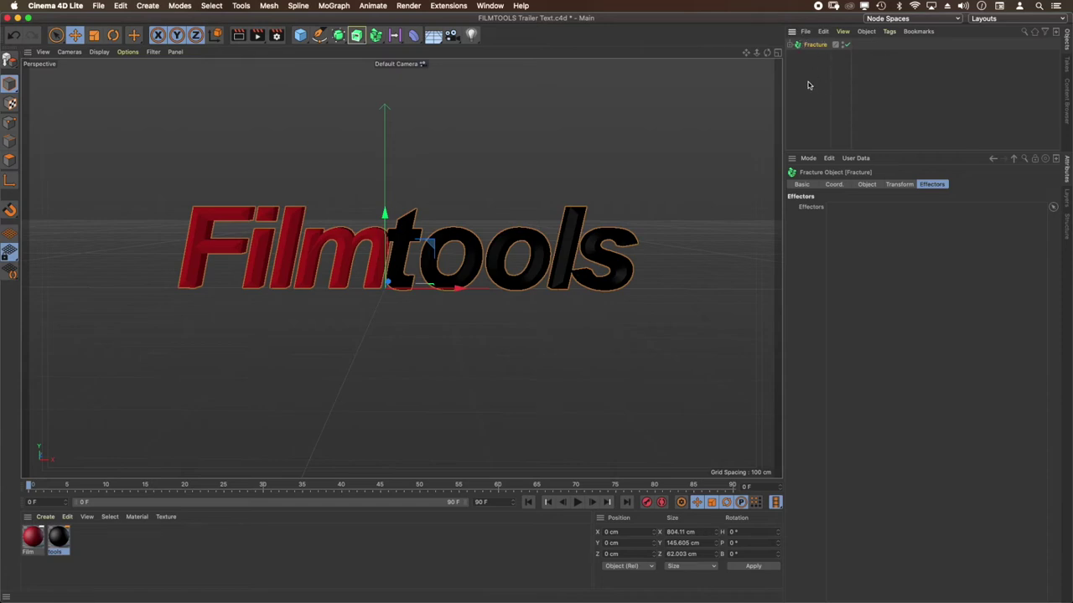
left_click_drag(375, 35, 407, 71)
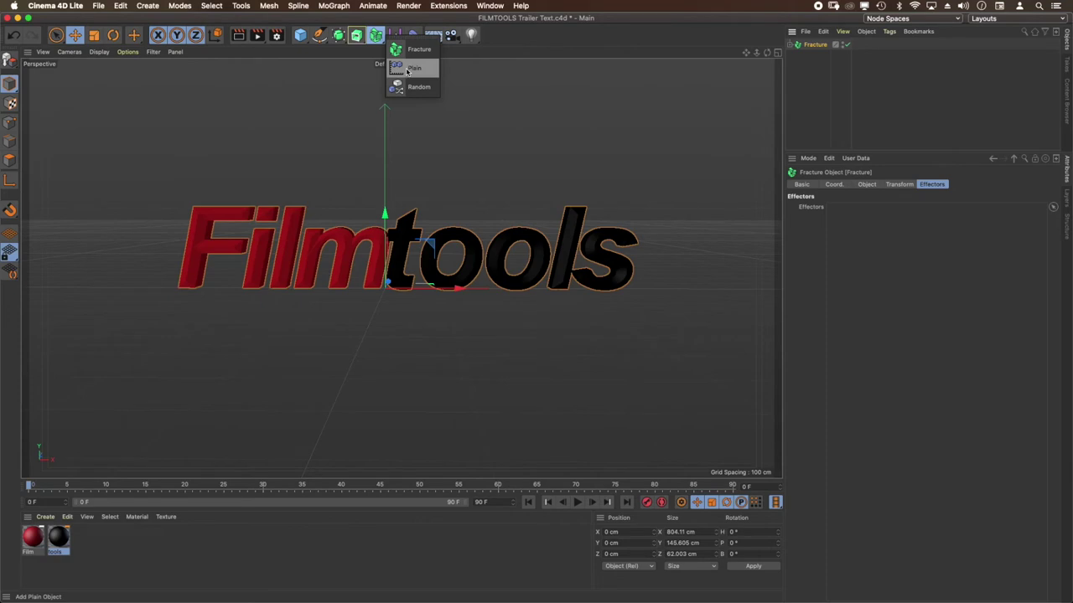
Add a Plain effector and enable it in the Fracture's Effectors list
left_click_drag(407, 71, 408, 70)
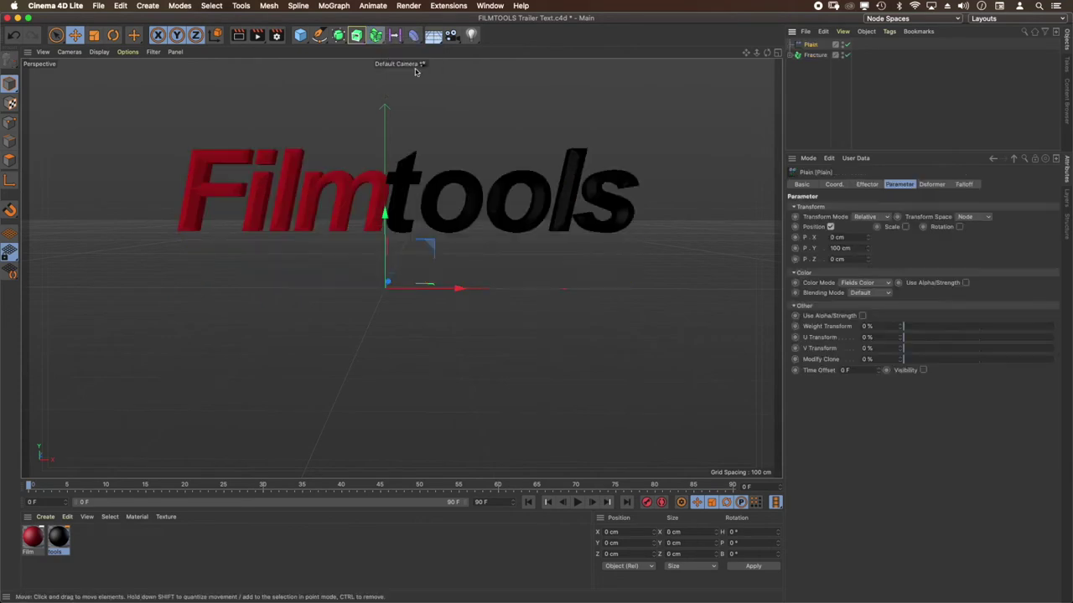
left_click(817, 55)
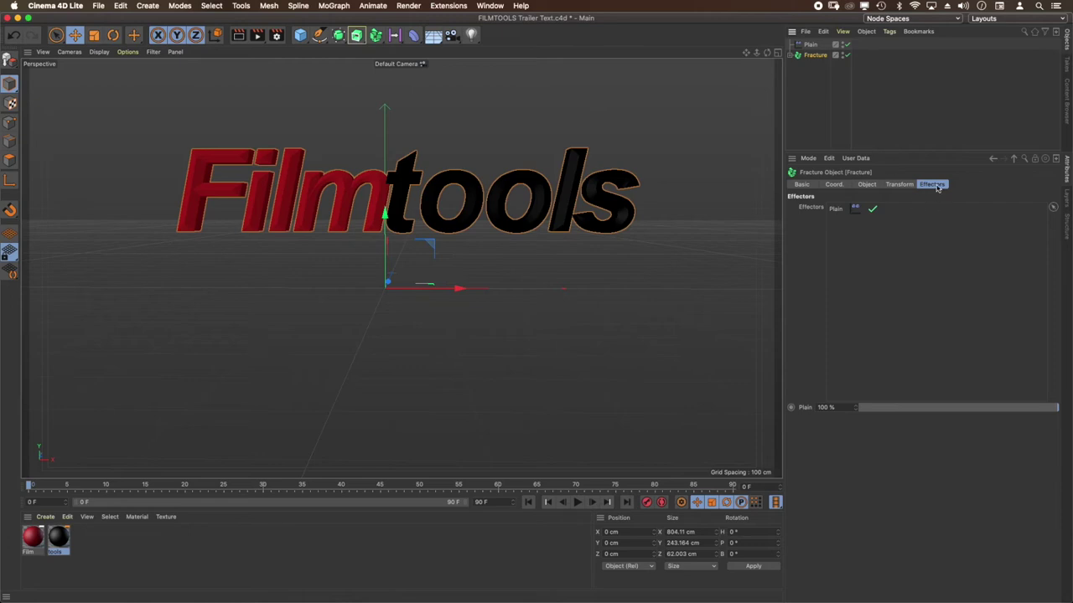
left_click(836, 210)
Give the Plain effector position offsets 140/98/-149 cm, uniform scale -0.25 and 53° heading rotation
left_click(810, 44)
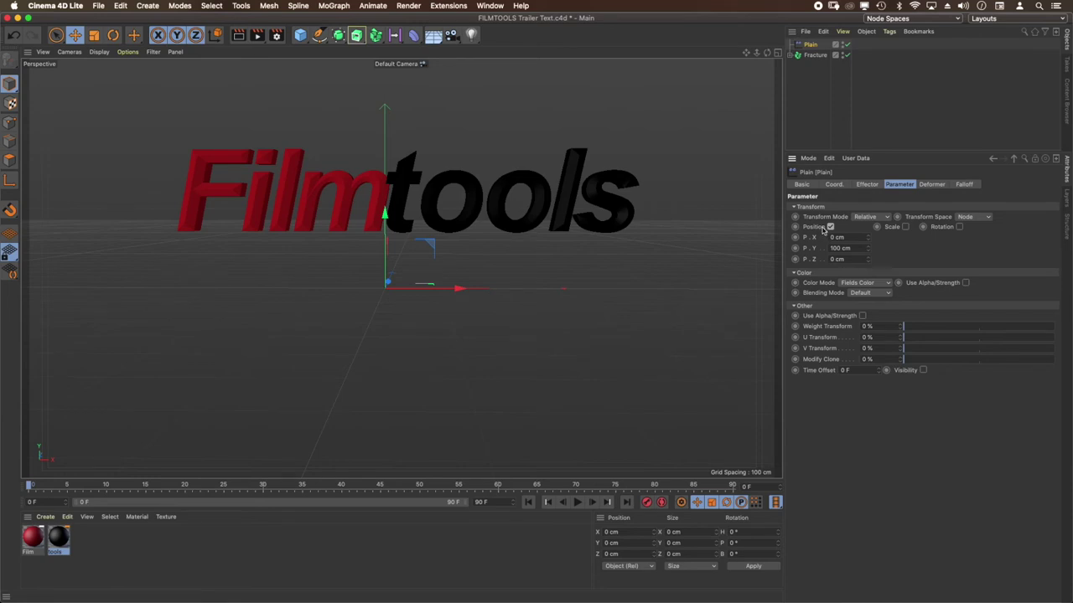
left_click_drag(869, 252, 868, 276)
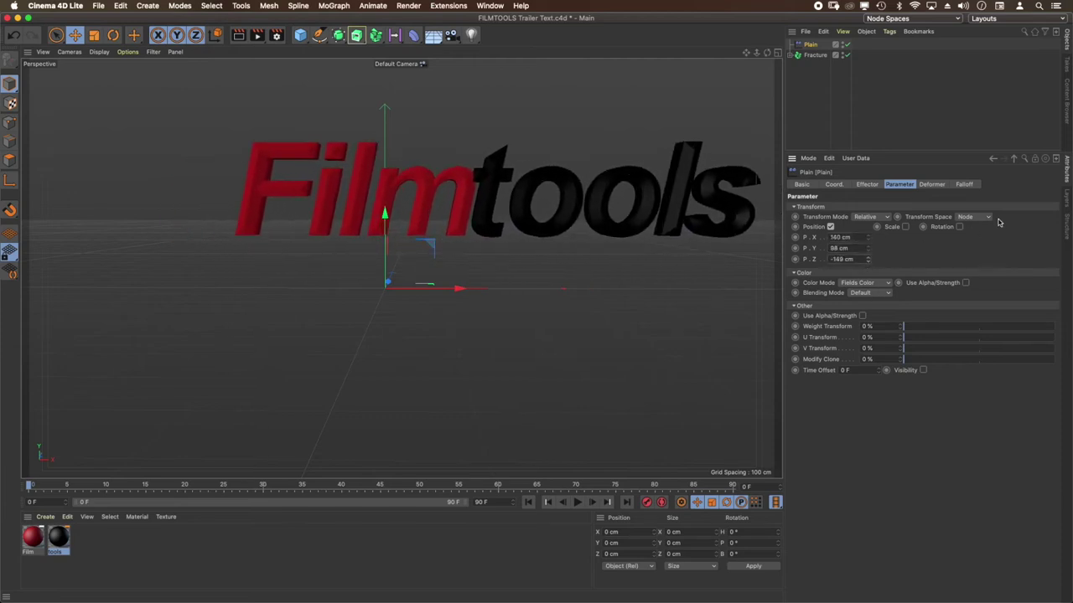
left_click(906, 227)
left_click_drag(970, 238, 916, 271)
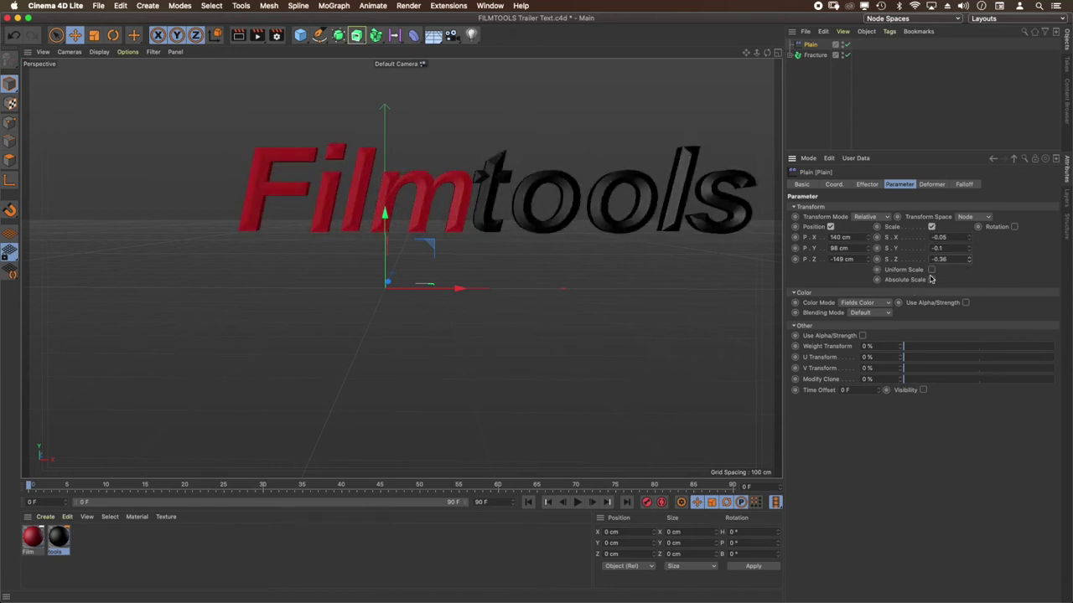
left_click(931, 270)
left_click_drag(969, 237, 970, 245)
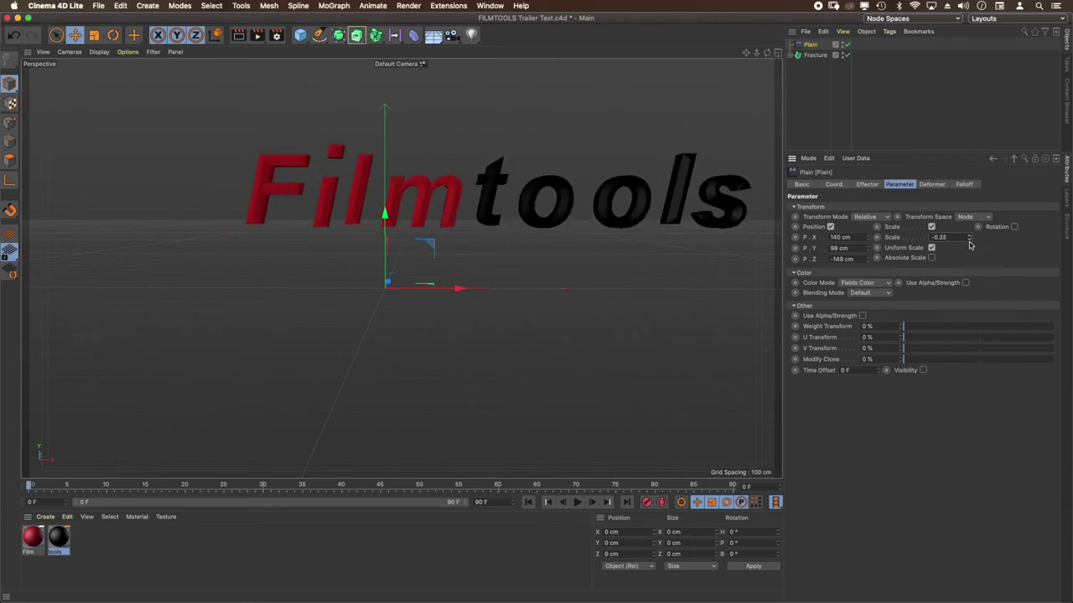
left_click(1014, 227)
left_click_drag(1054, 240, 1052, 251)
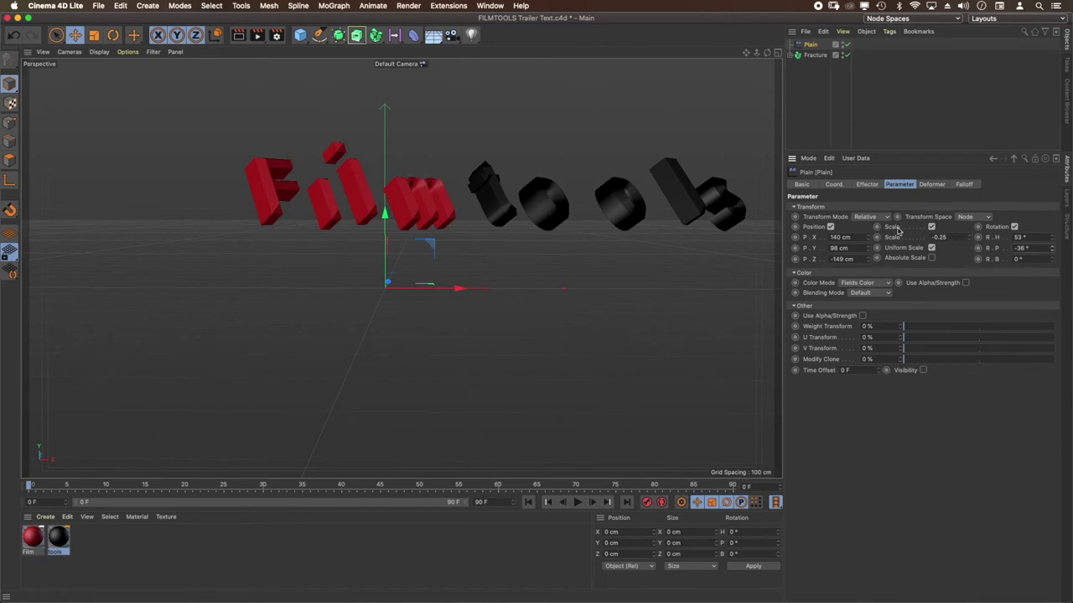
Turn off Scale and Rotation on the Plain effector, leaving Position enabled
left_click(931, 228)
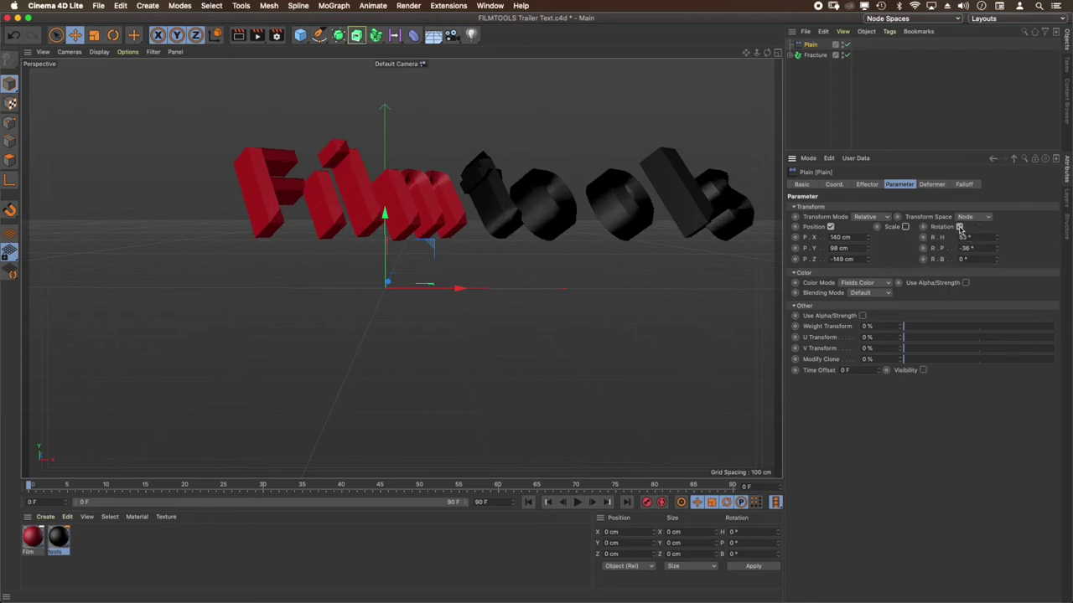
left_click(959, 227)
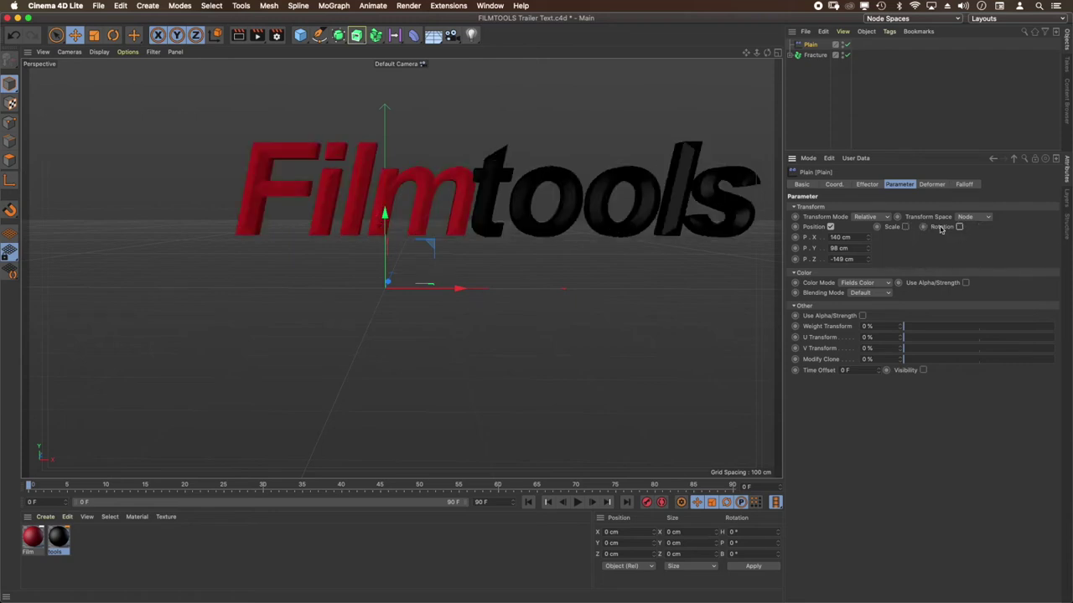
left_click(831, 227)
left_click(831, 227)
Set the effector's position offset to P.X 0 cm, P.Y 200 cm, P.Z 0 cm
left_click_drag(858, 238, 830, 238)
type("0")
key("Return")
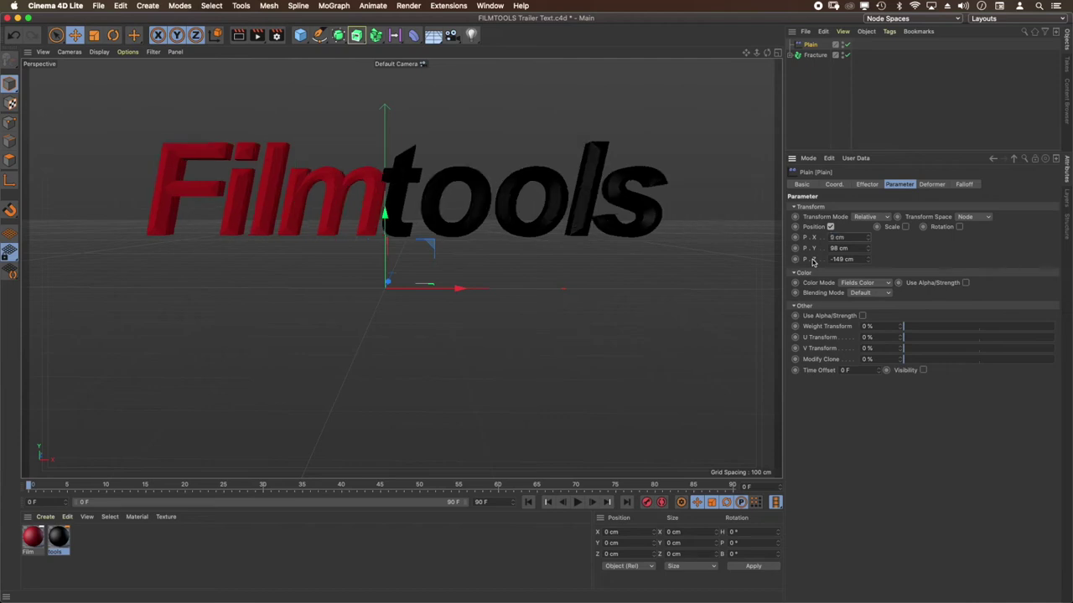
left_click_drag(867, 251, 808, 240)
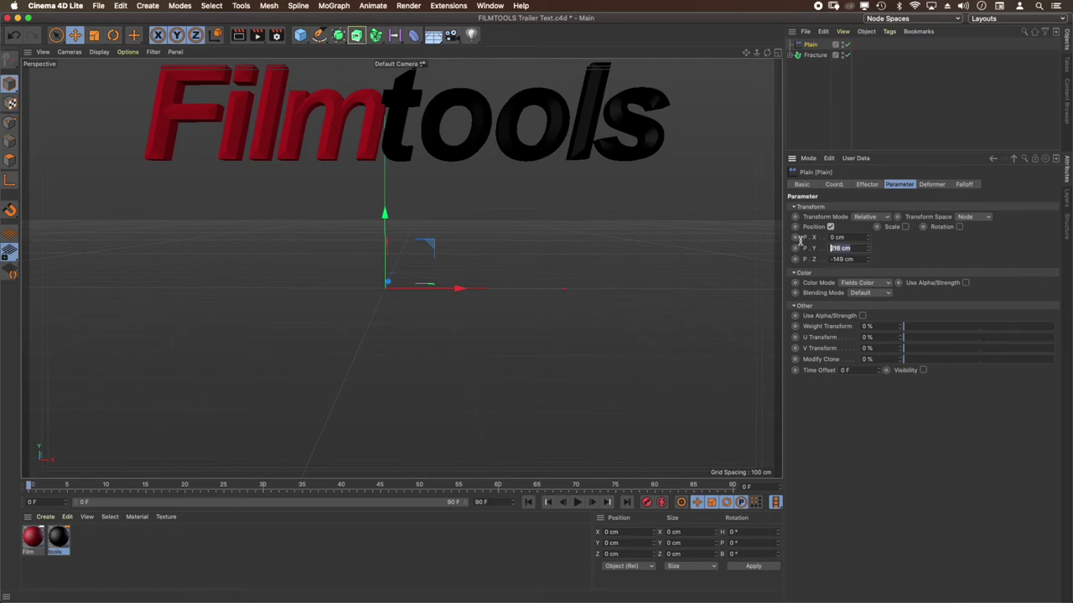
type("200")
key("Return")
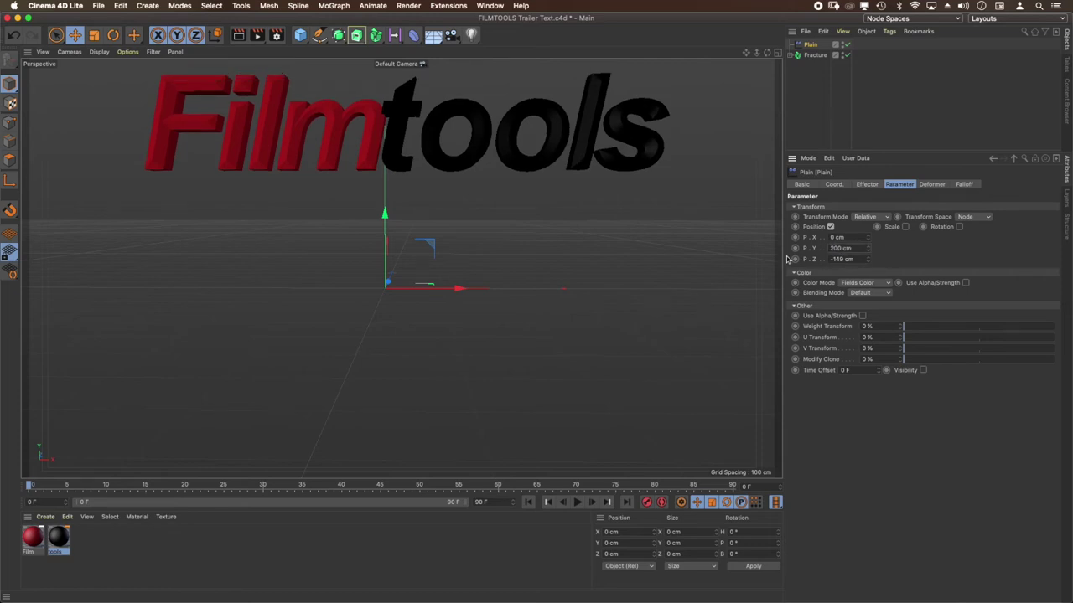
left_click_drag(862, 261, 803, 256)
type("0")
key("Return")
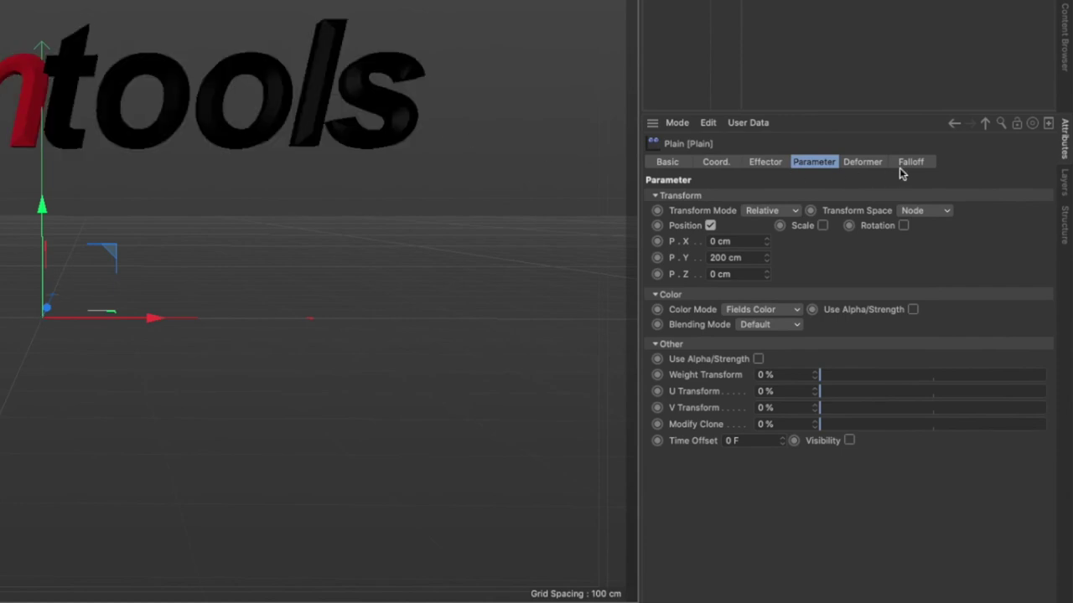
Add a Spherical Field to the Plain effector's falloff field list
left_click(911, 163)
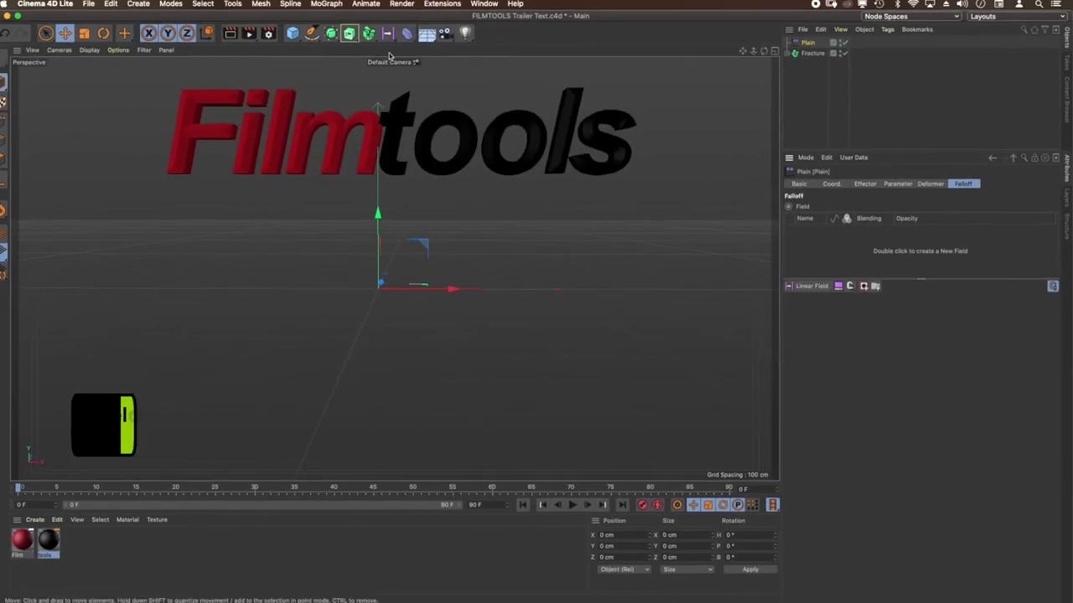
left_click(394, 35)
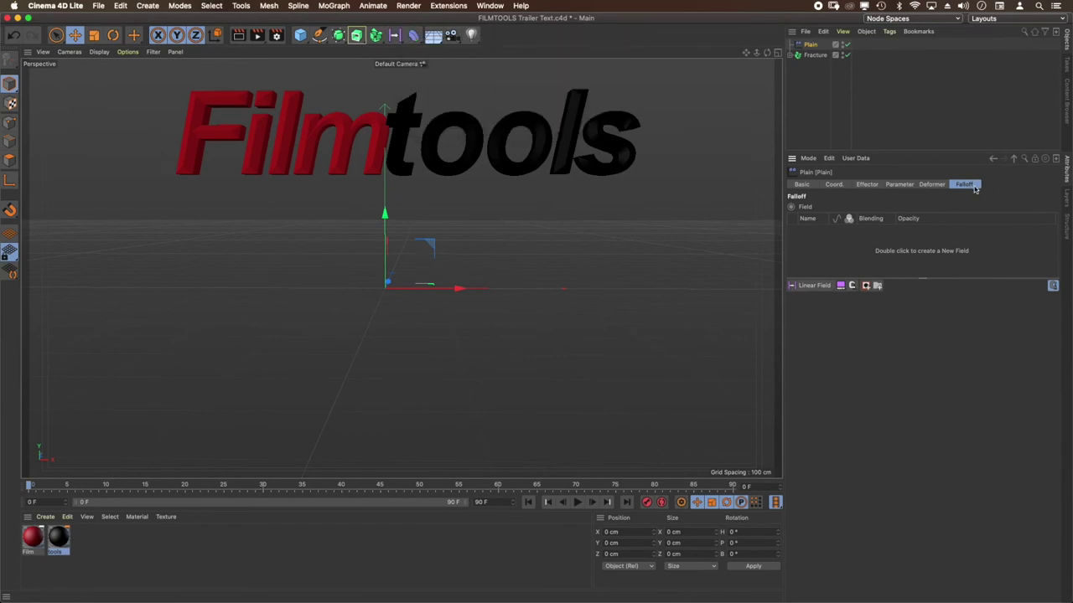
left_click(819, 286)
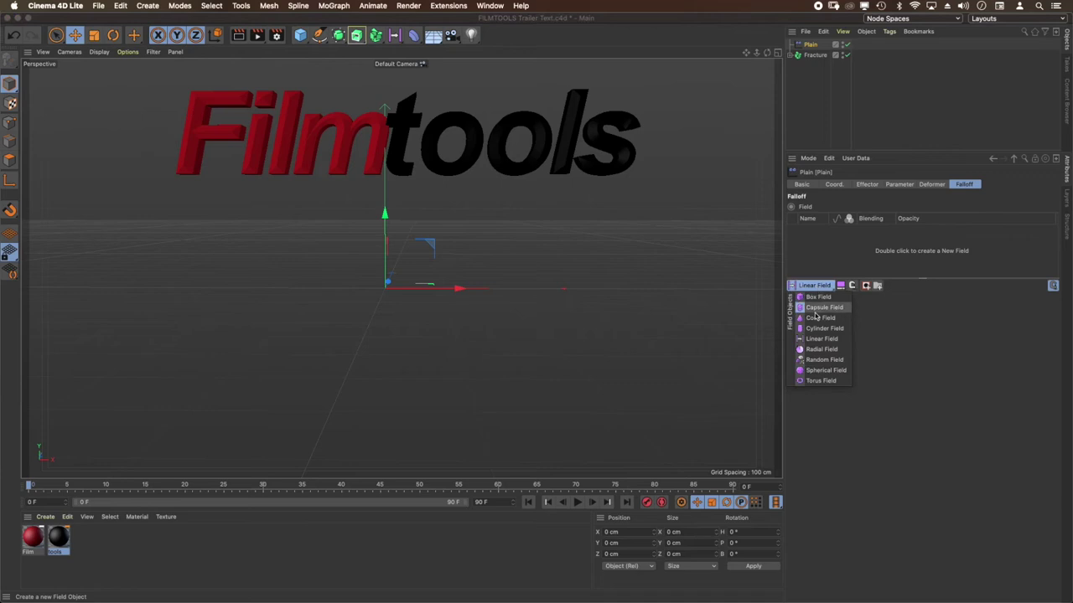
left_click(825, 370)
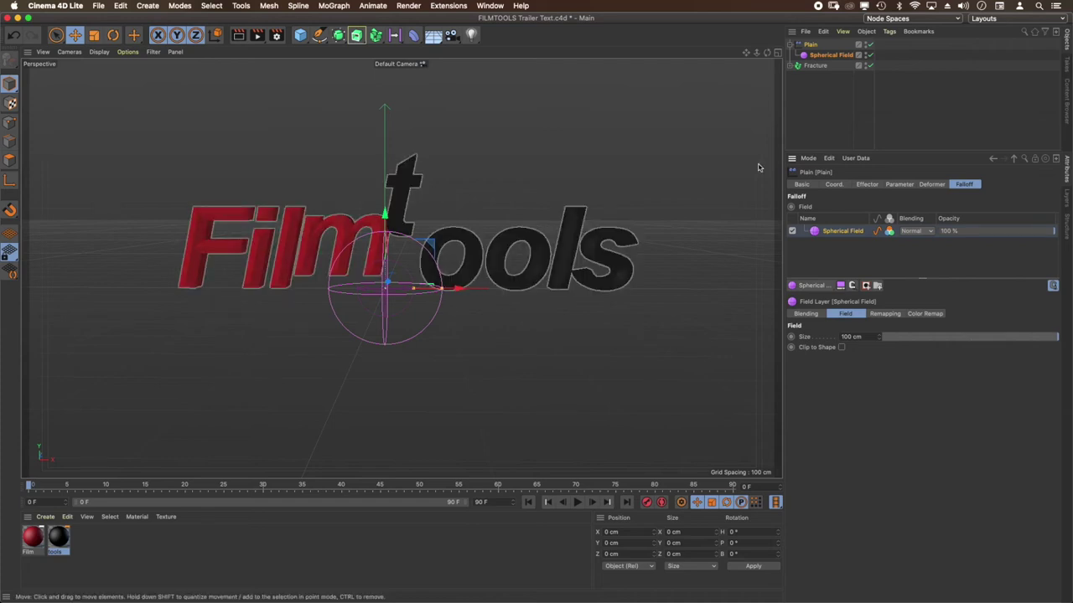
Move the Spherical Field along X and Z through the Filmtools letters
left_click(829, 55)
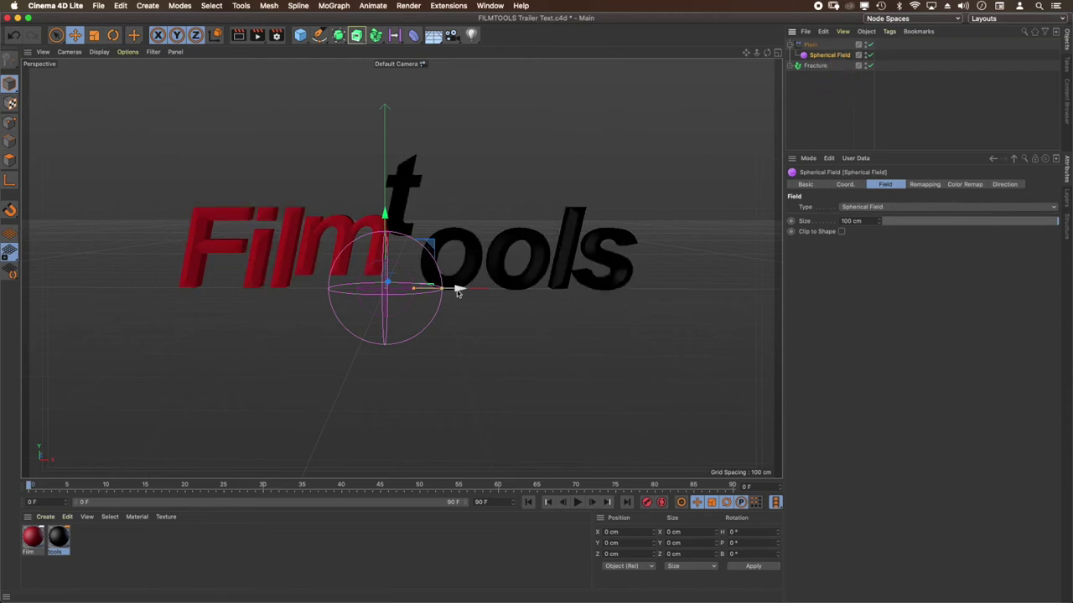
left_click_drag(458, 291, 424, 330)
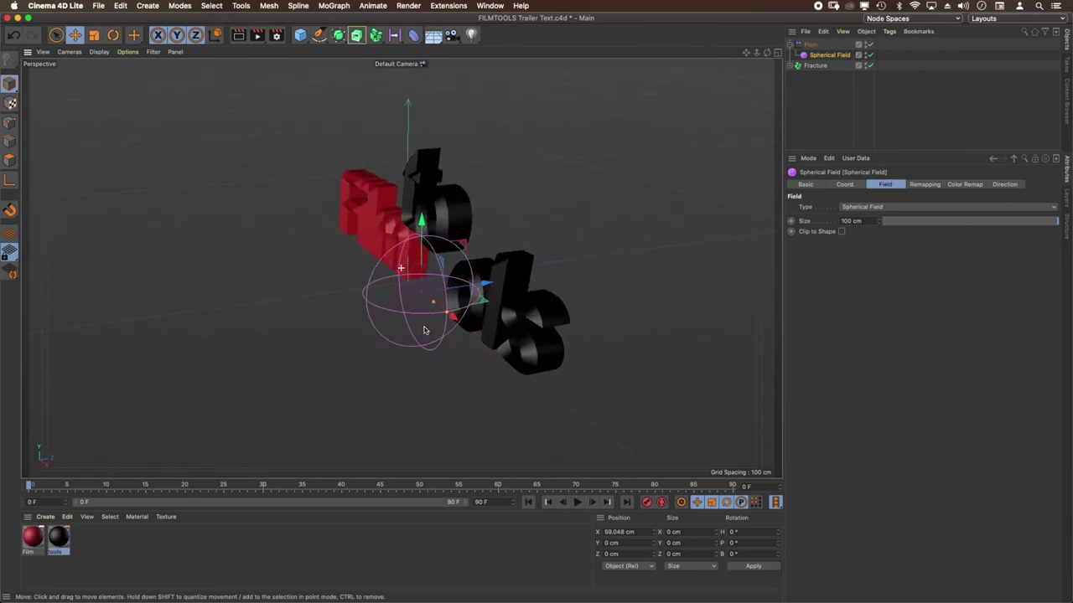
left_click_drag(486, 286, 424, 230)
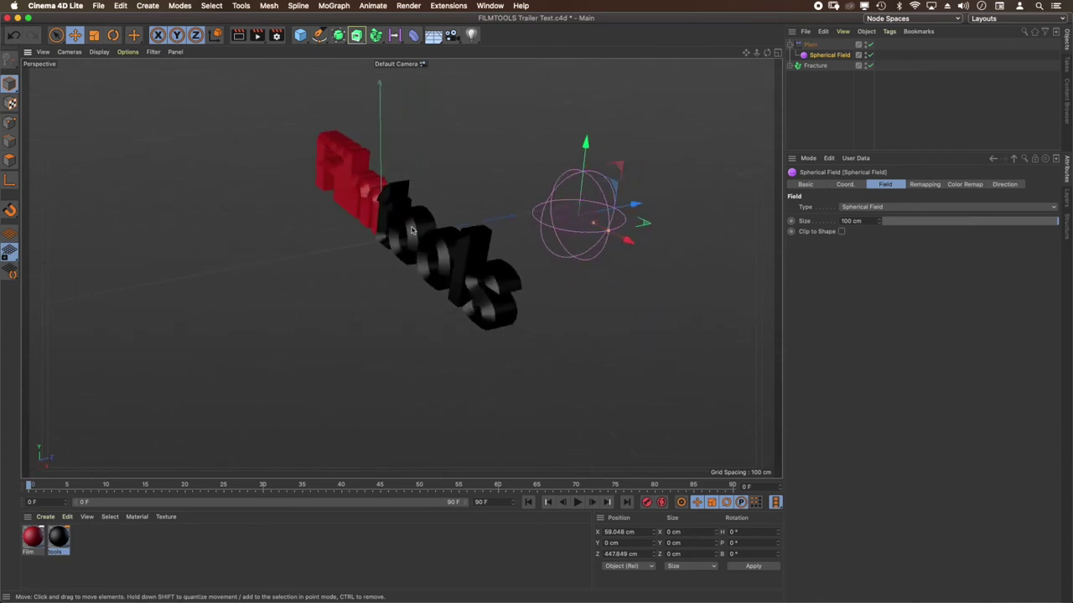
left_click_drag(408, 266, 553, 228, "alt")
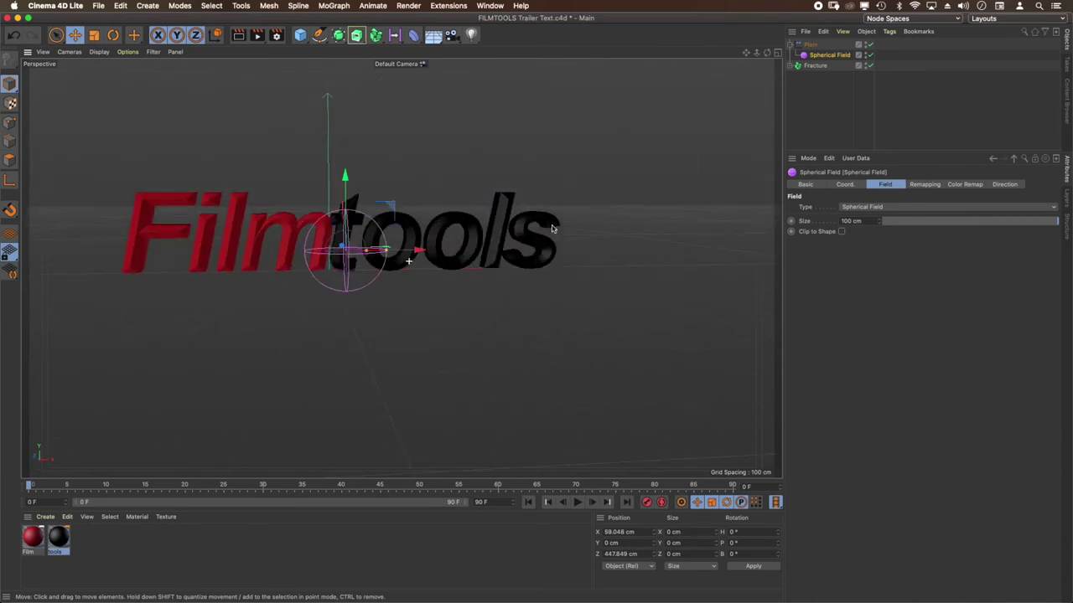
mouse_move(405, 248)
left_mouse_down()
mouse_move(237, 249)
mouse_move(413, 249)
left_mouse_up()
left_click_drag(494, 249, 421, 266)
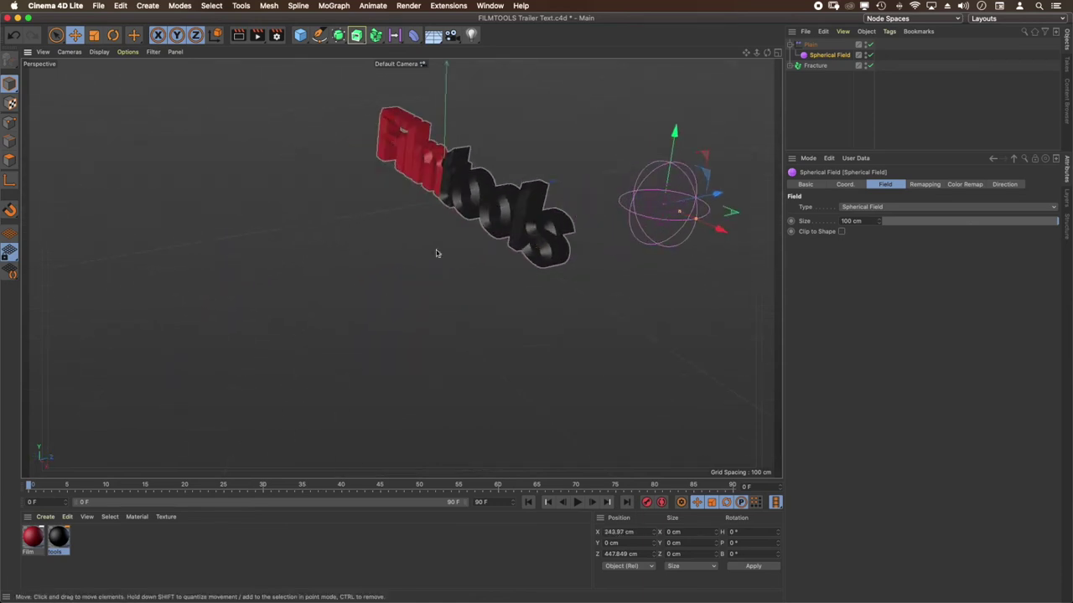
Slide the Spherical Field beneath the letters to X 39.738 cm, checking from a near-front view
left_click_drag(552, 221, 470, 260, "alt")
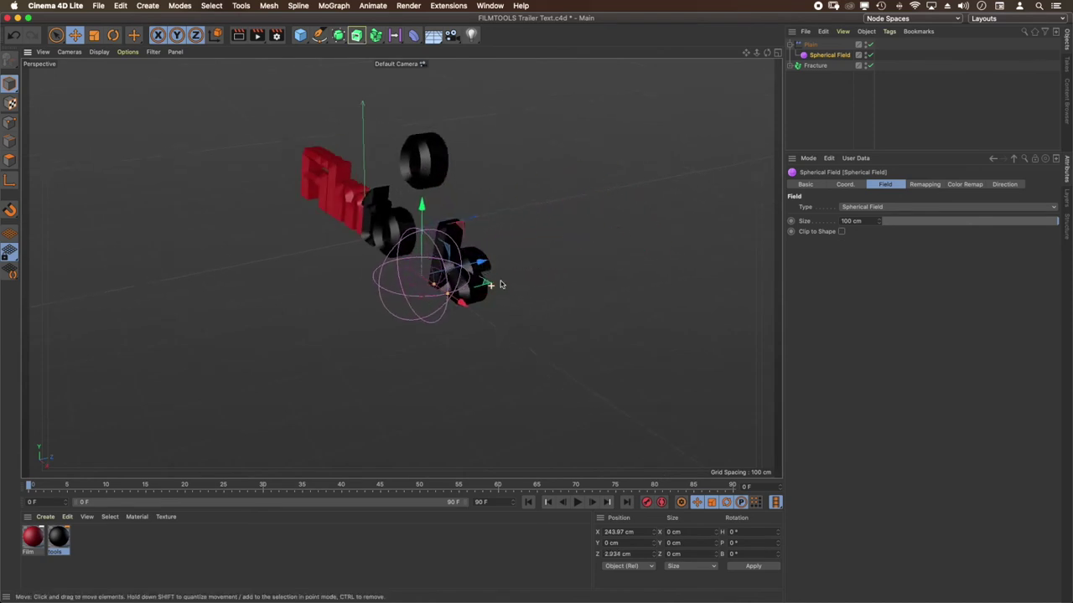
left_click_drag(491, 257, 591, 247, "alt")
middle_click_drag(501, 287, 647, 246, "alt")
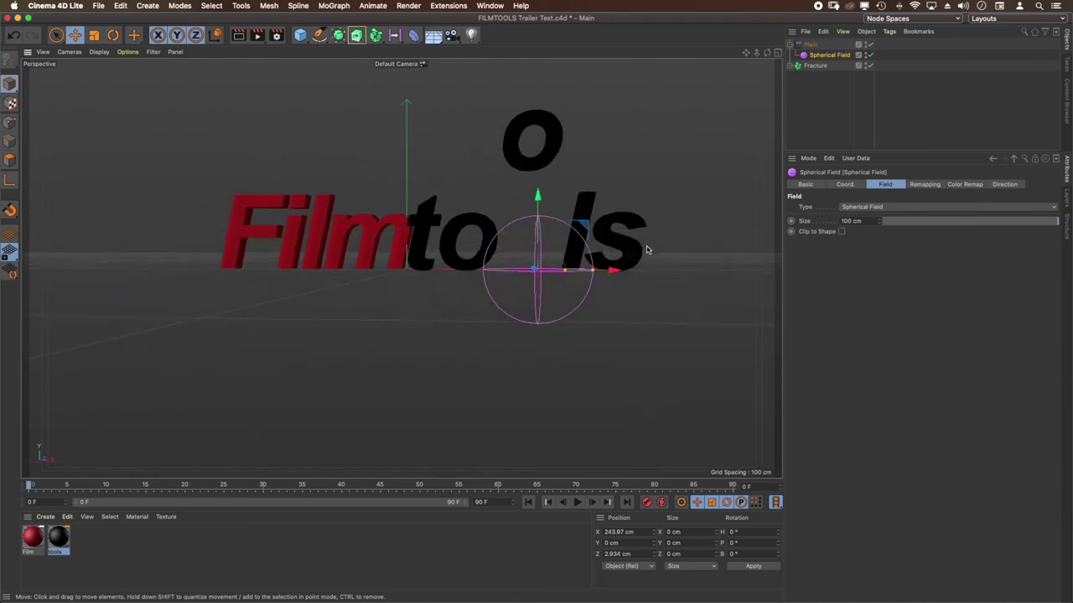
left_click_drag(613, 268, 504, 195)
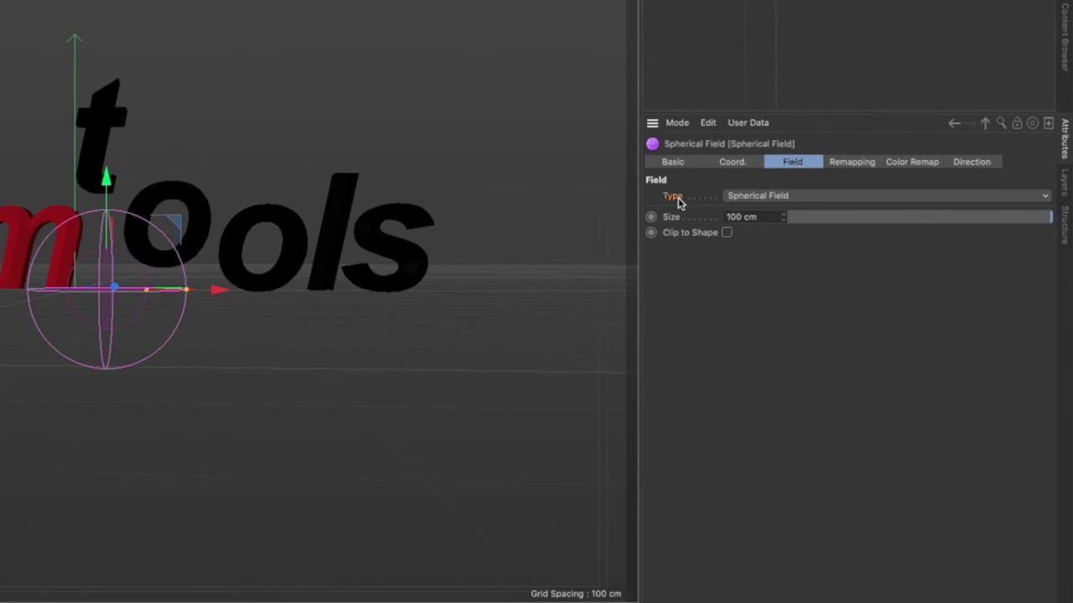
left_click(798, 199)
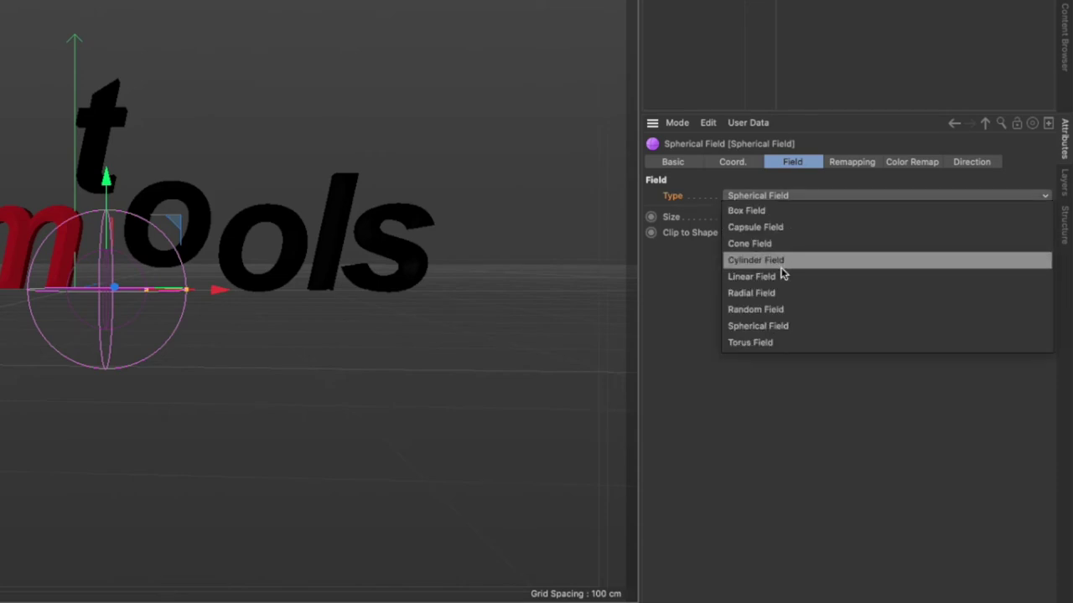
Switch to a Linear Field and slide it to X 224.711 cm so only 'ols' stays lifted
key("Escape")
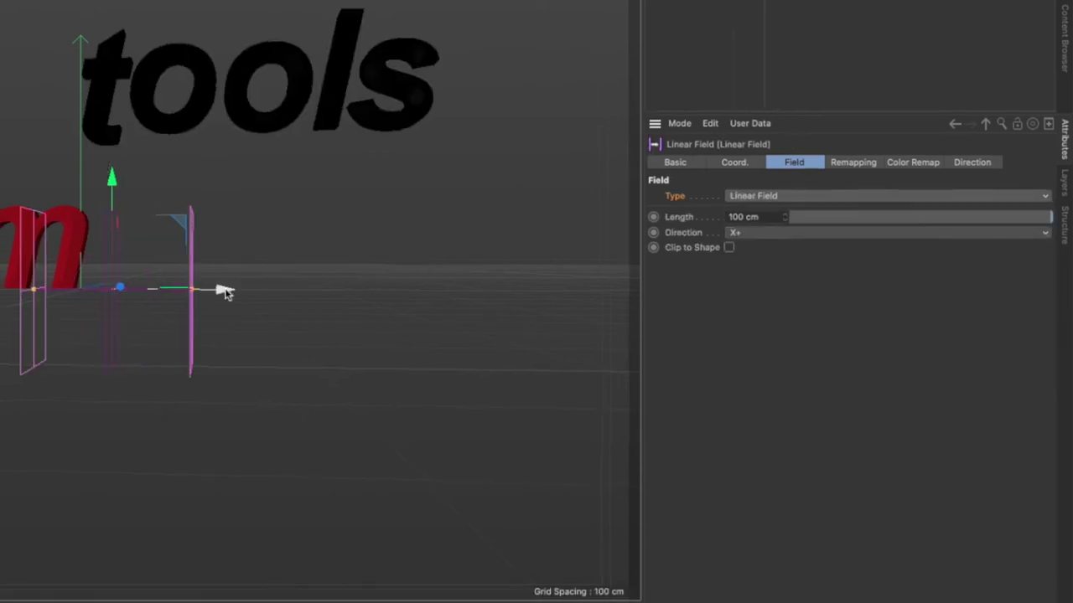
left_click_drag(223, 290, 174, 291)
left_click_drag(435, 272, 586, 175)
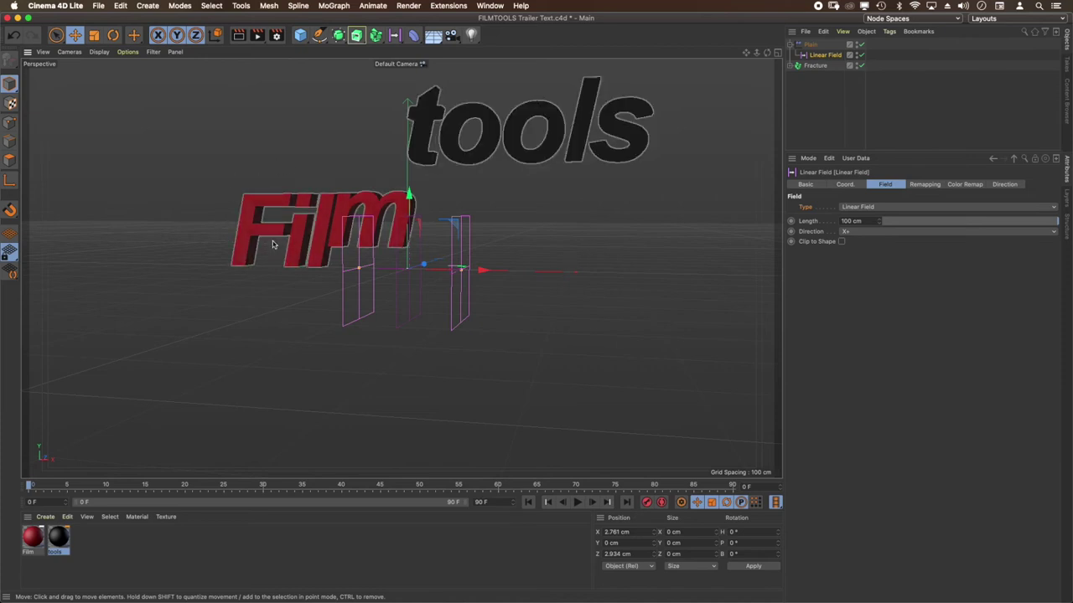
left_click_drag(275, 242, 285, 243, "alt")
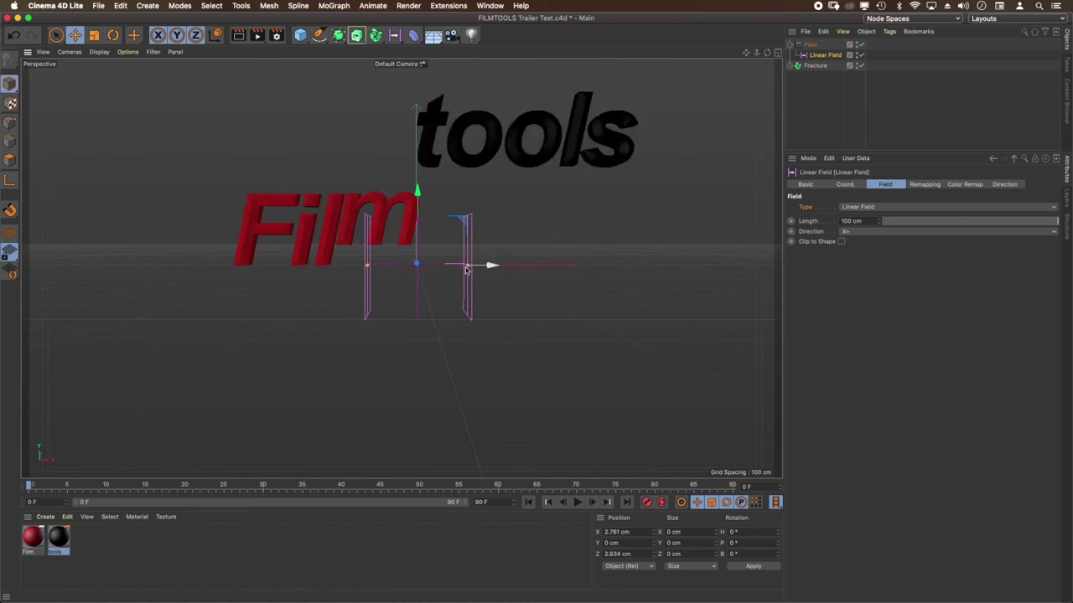
left_click_drag(487, 268, 427, 266)
left_click_drag(494, 270, 564, 277, "alt")
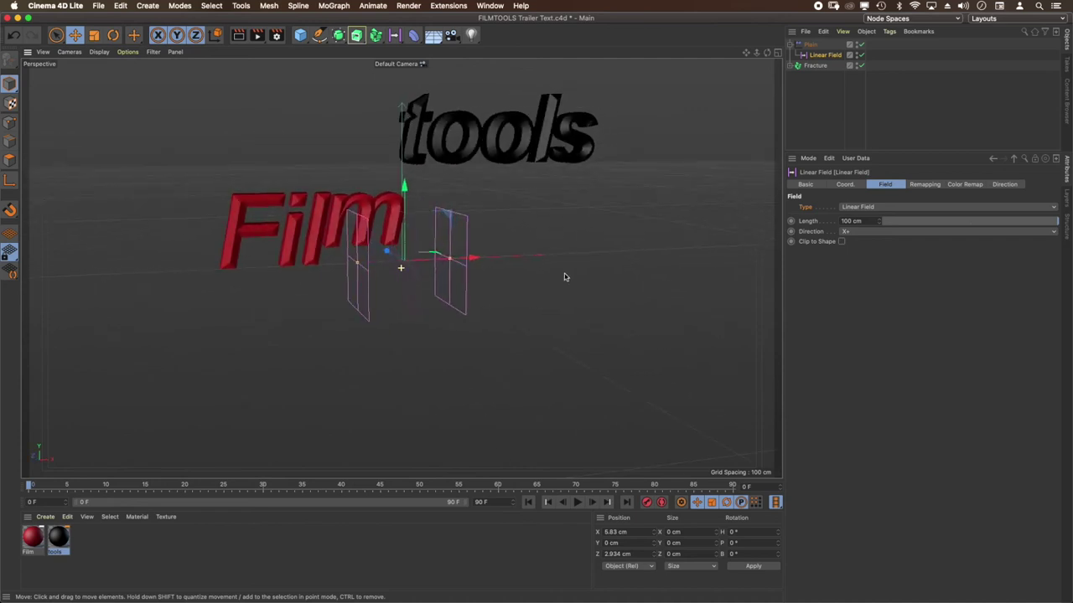
left_click_drag(472, 259, 568, 254)
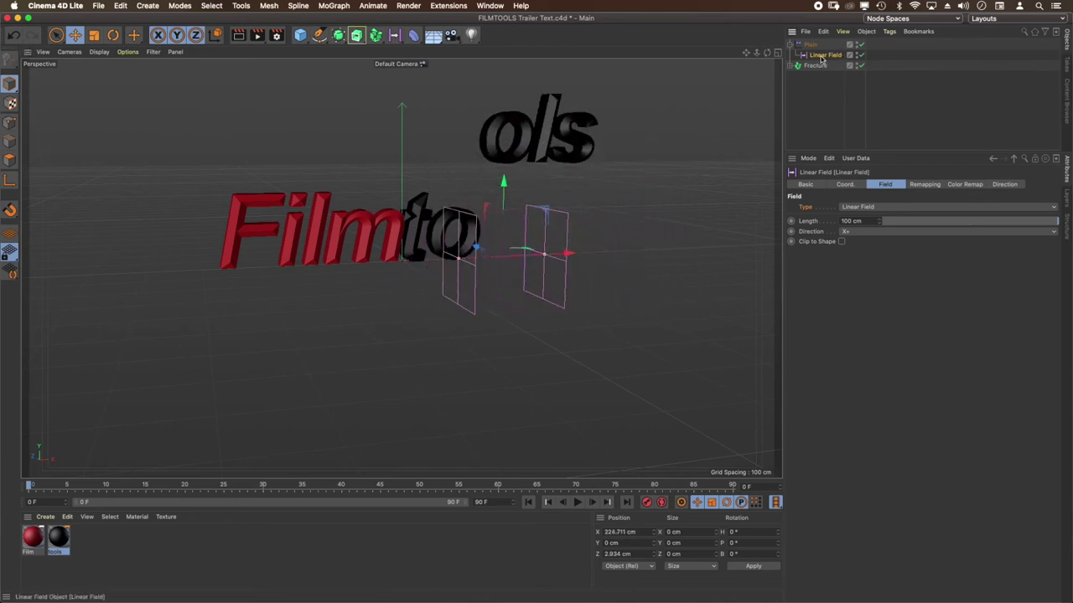
Stretch the Linear Field's length to 279 cm and sweep it through the text
left_click_drag(878, 221, 877, 213)
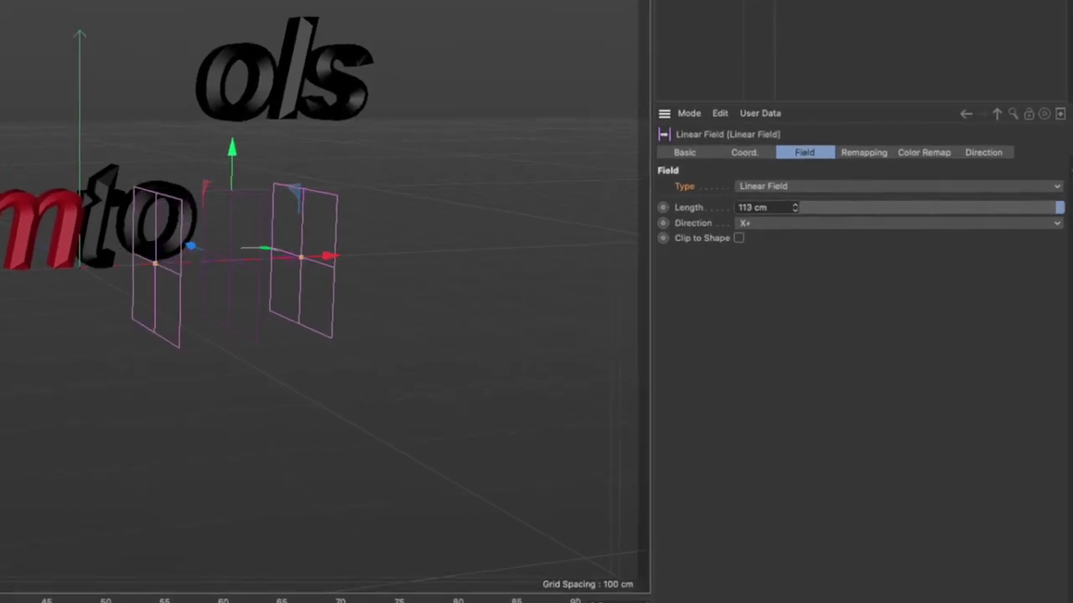
left_click_drag(795, 207, 795, 184)
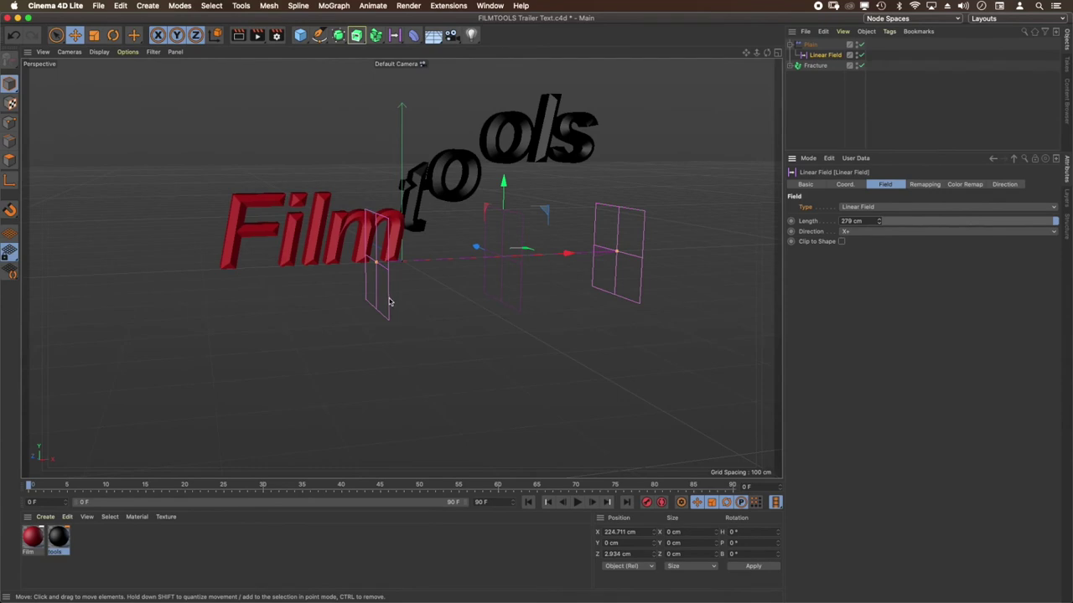
scroll(382, 288, "up", 2)
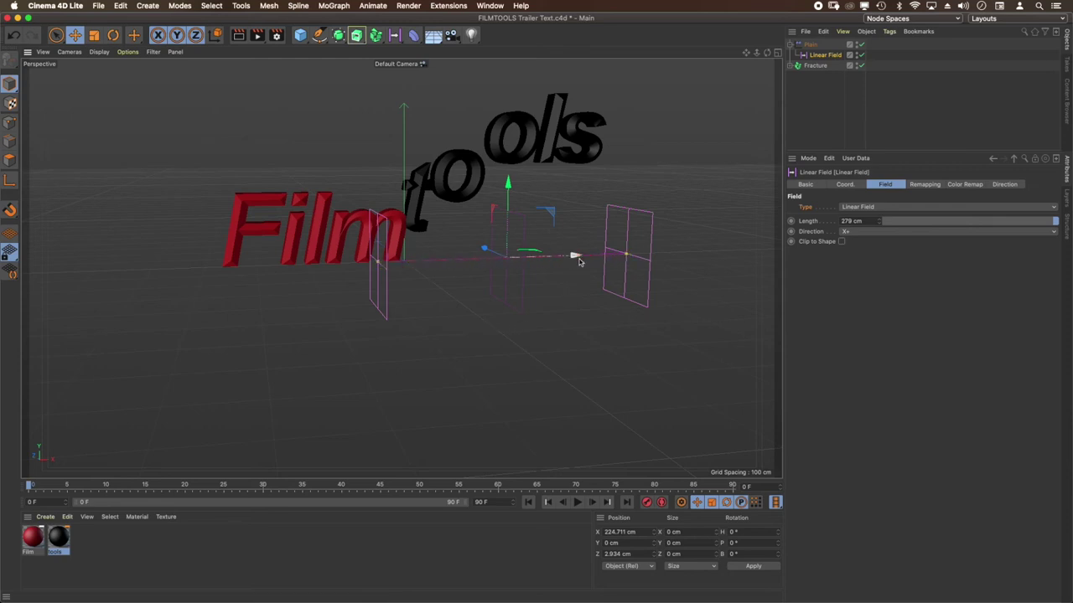
left_click_drag(575, 258, 308, 266)
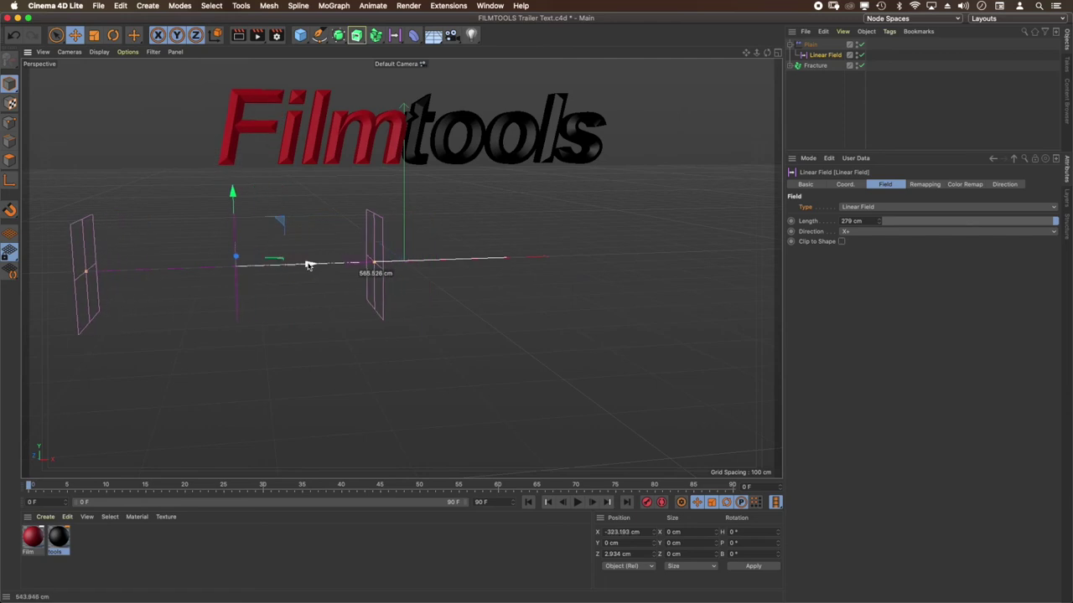
left_click_drag(239, 247, 582, 254)
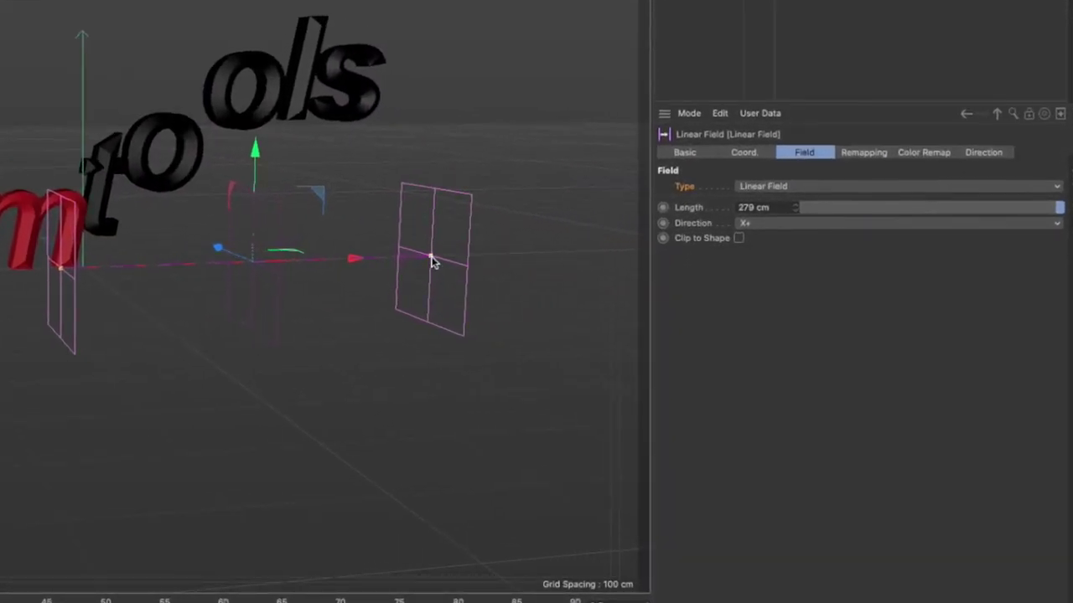
Shorten the Linear Field's length and sweep it for a gradual rise across 'tools'
left_click_drag(431, 261, 287, 259)
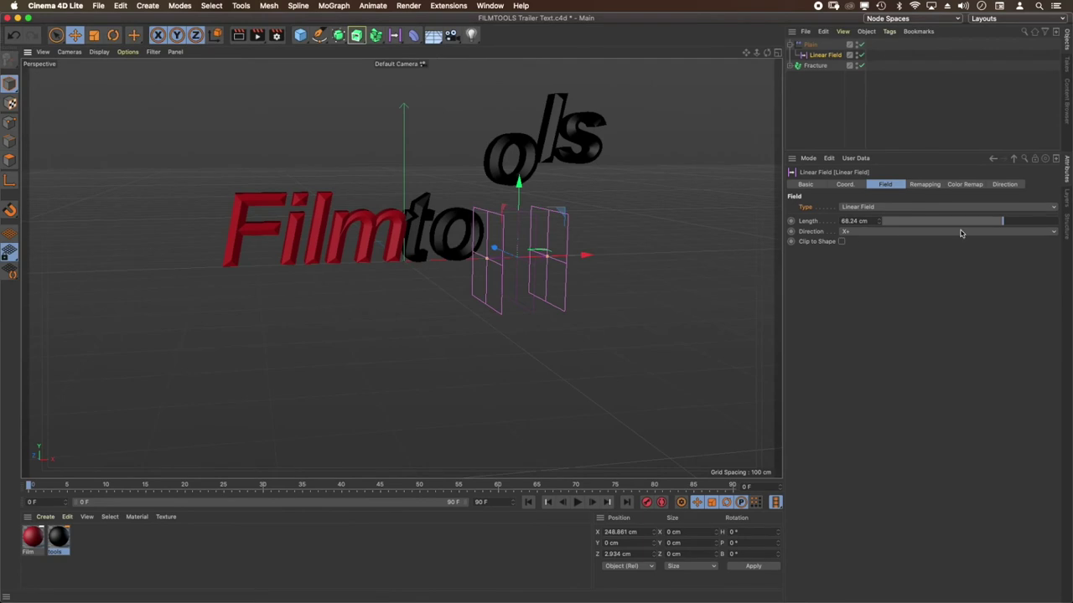
left_click_drag(547, 261, 534, 263)
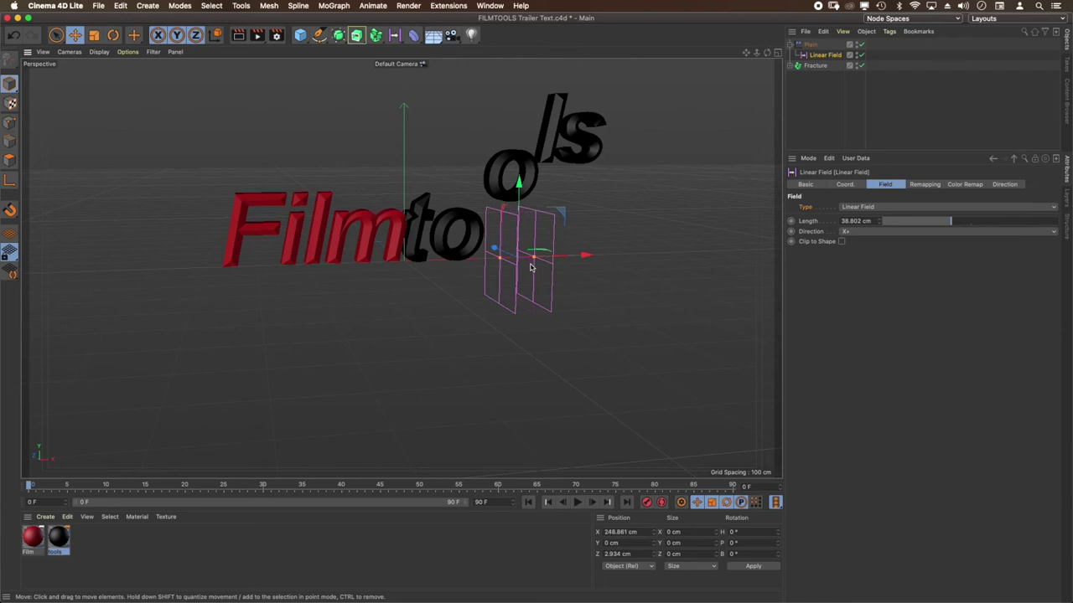
left_click_drag(585, 258, 505, 209)
left_click_drag(444, 209, 528, 255)
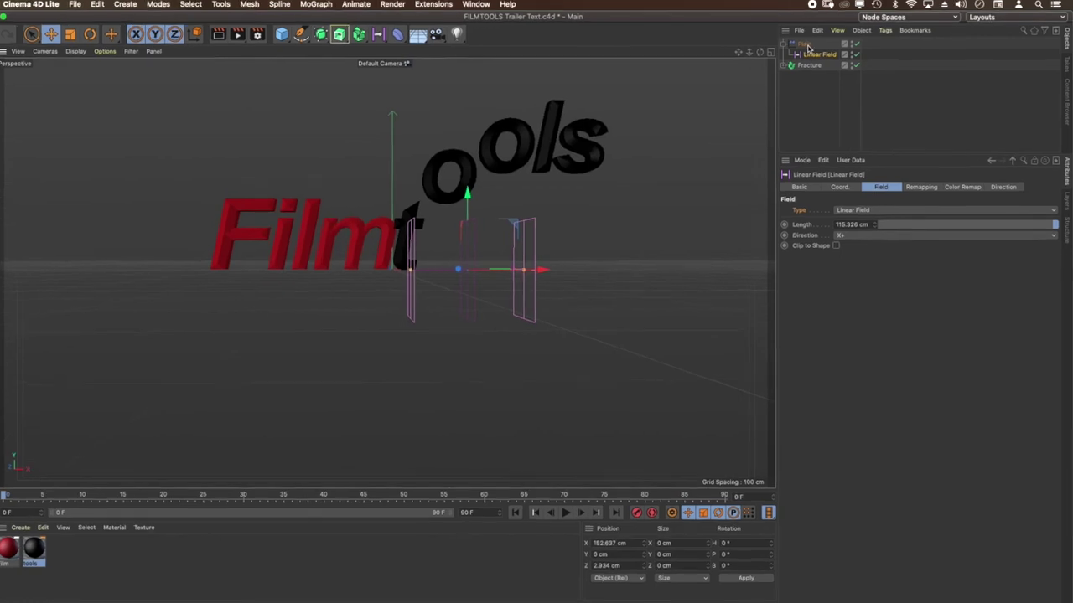
Zero the Plain effector's P.Y, give it negative P.Z, and park the Linear Field at X 633.02 cm
left_click(810, 44)
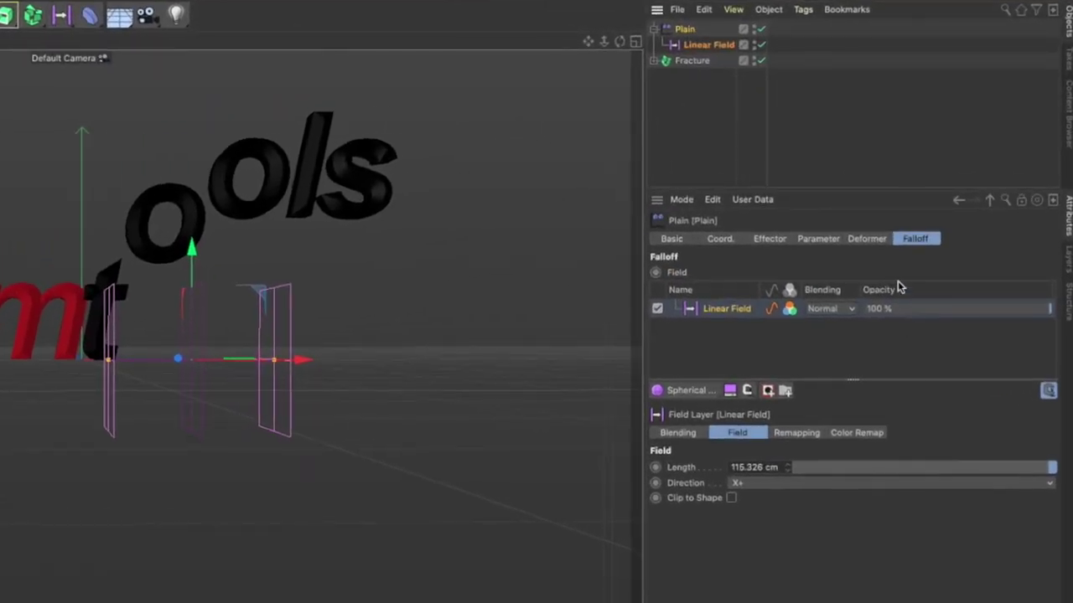
left_click(818, 239)
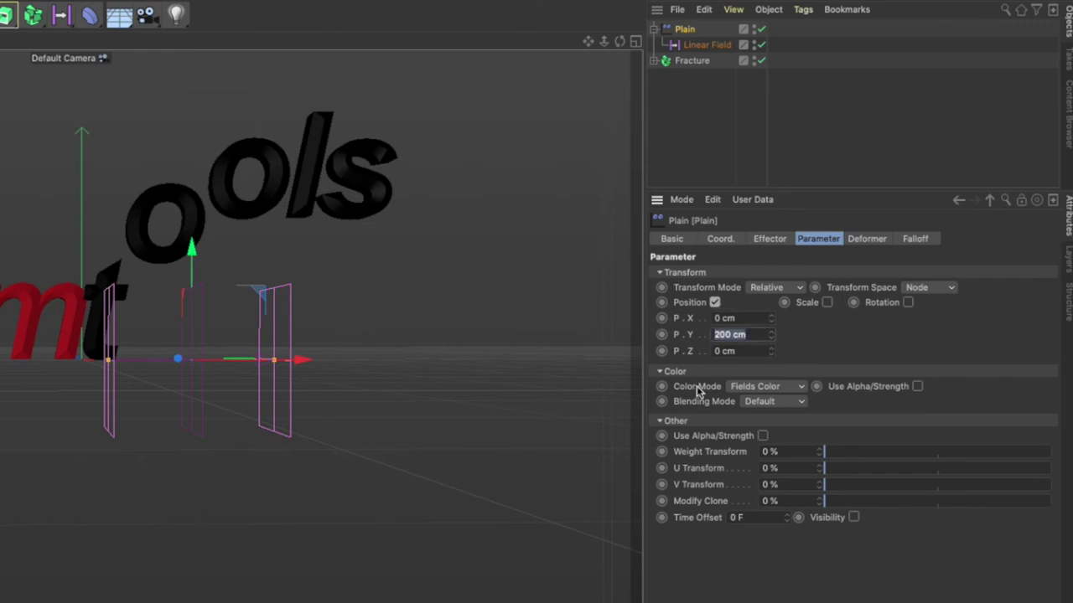
key("ctrl+a")
type("0")
key("Return")
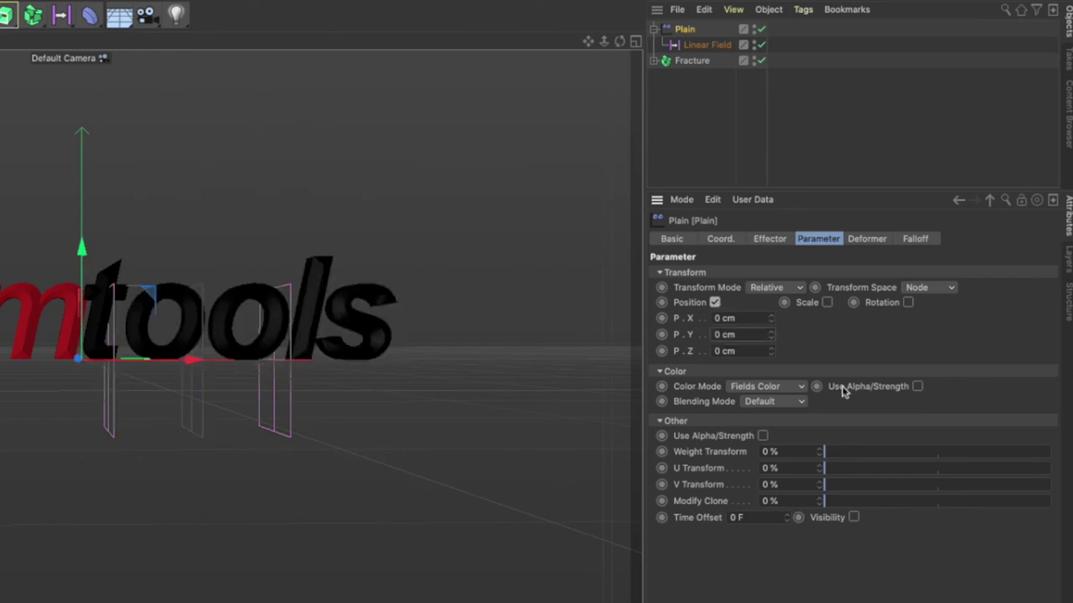
mouse_move(771, 353)
left_mouse_down()
mouse_move(770, 595)
mouse_move(776, 360)
left_mouse_up()
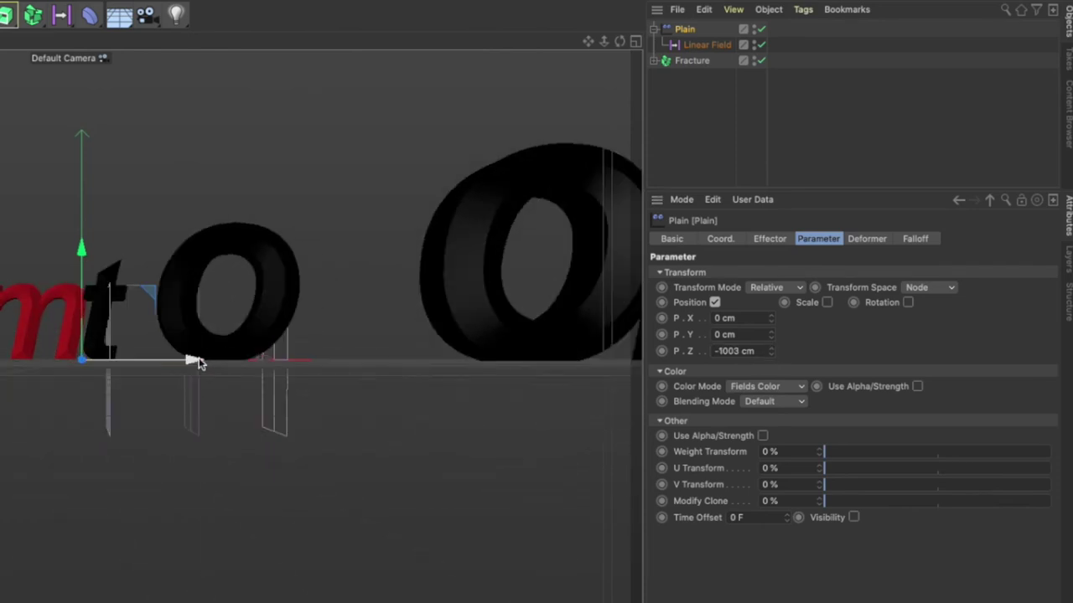
left_click(708, 45)
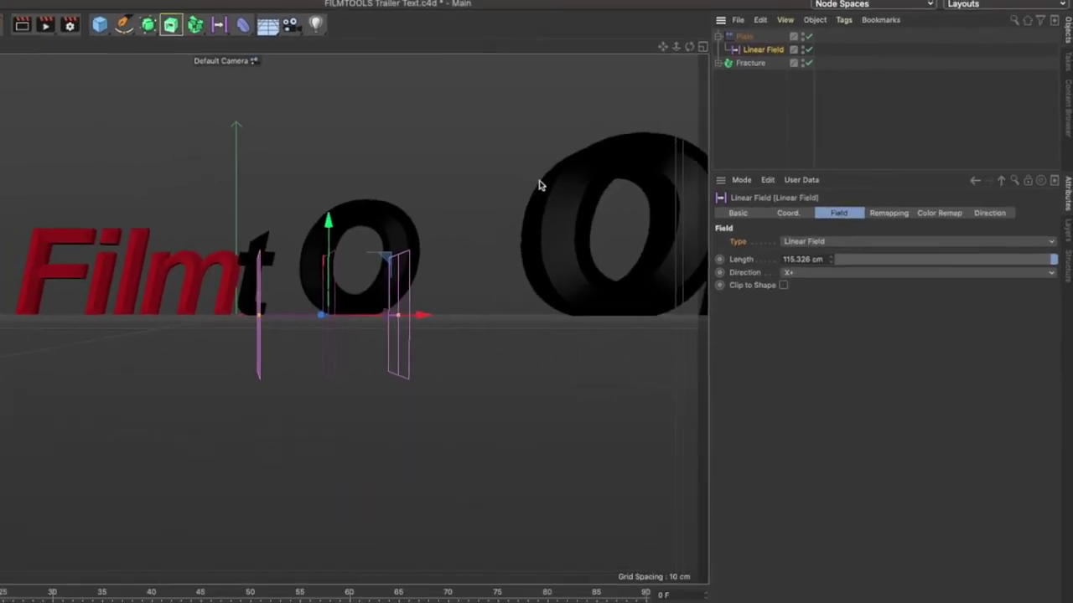
left_click_drag(553, 265, 738, 205)
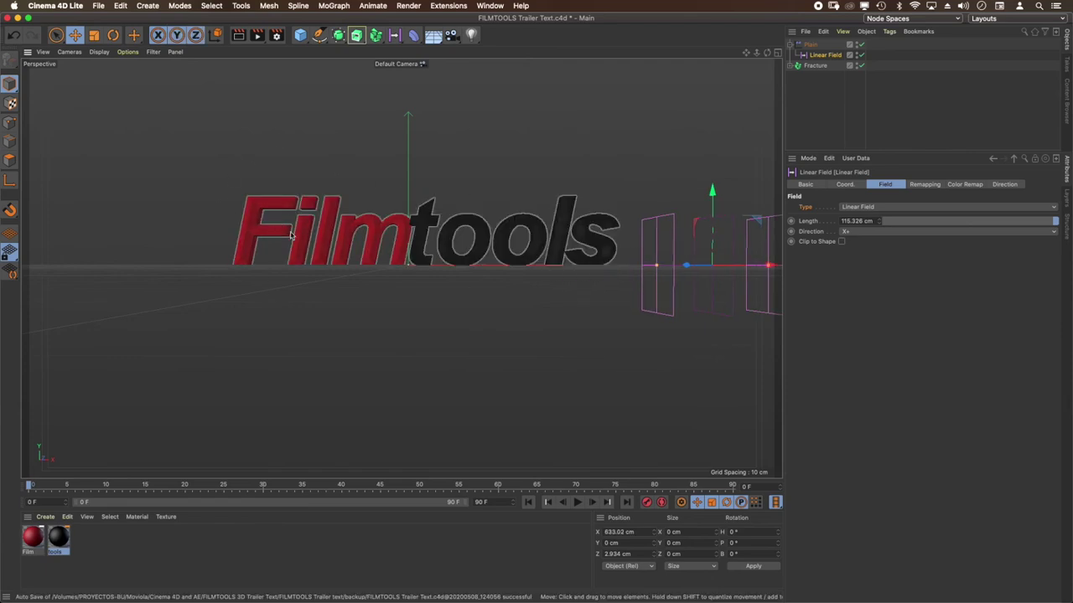
Set the Linear Field direction to X- and move it left to X -476.778 cm
left_click_drag(753, 268, 458, 224)
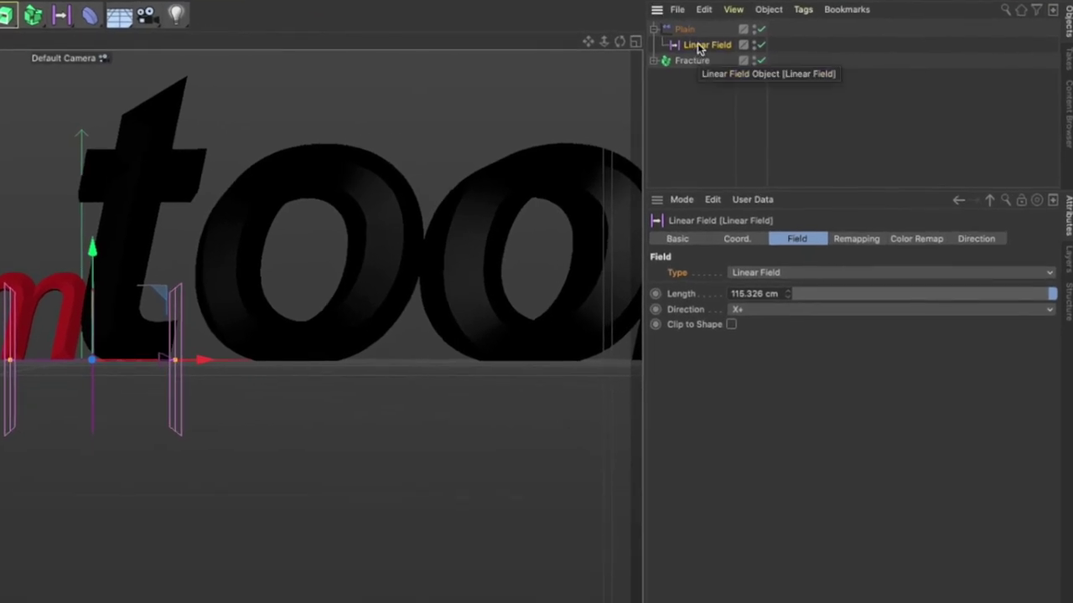
left_click(748, 308)
left_click(754, 343)
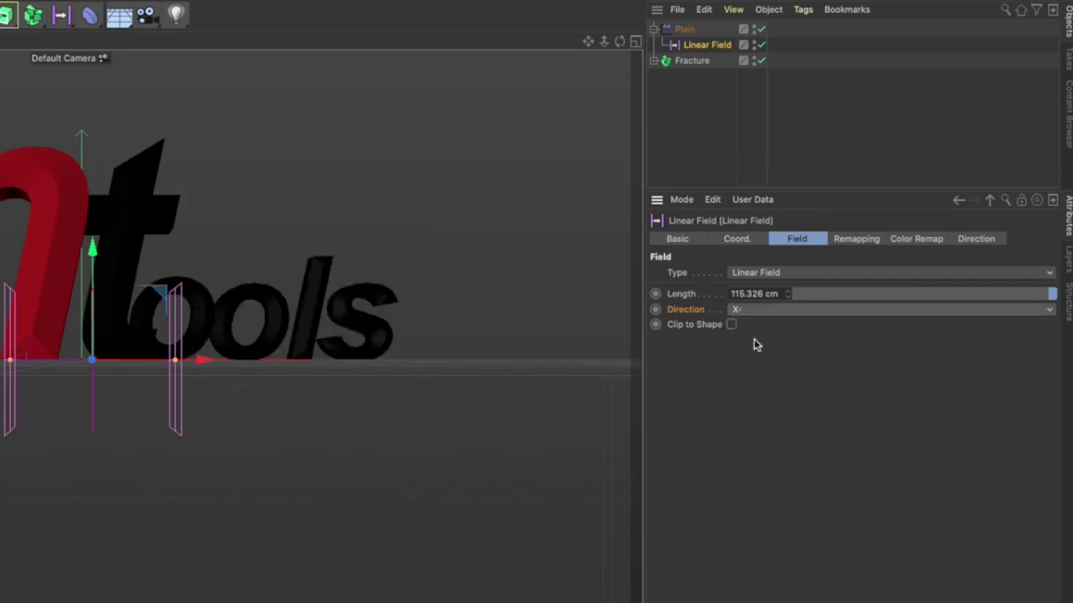
left_click_drag(201, 360, 38, 358)
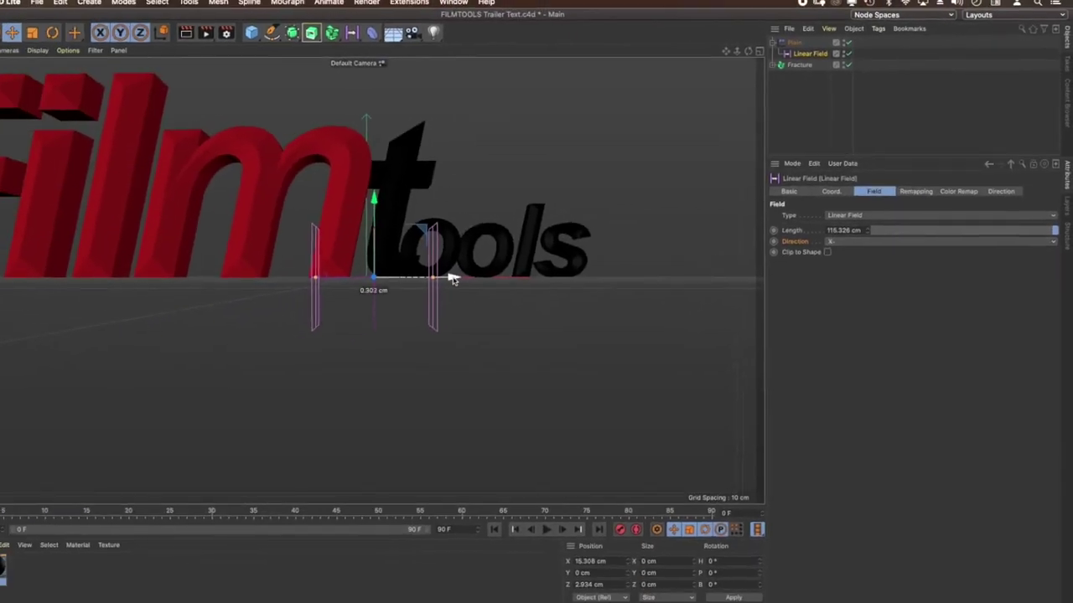
left_click_drag(374, 265, 256, 207)
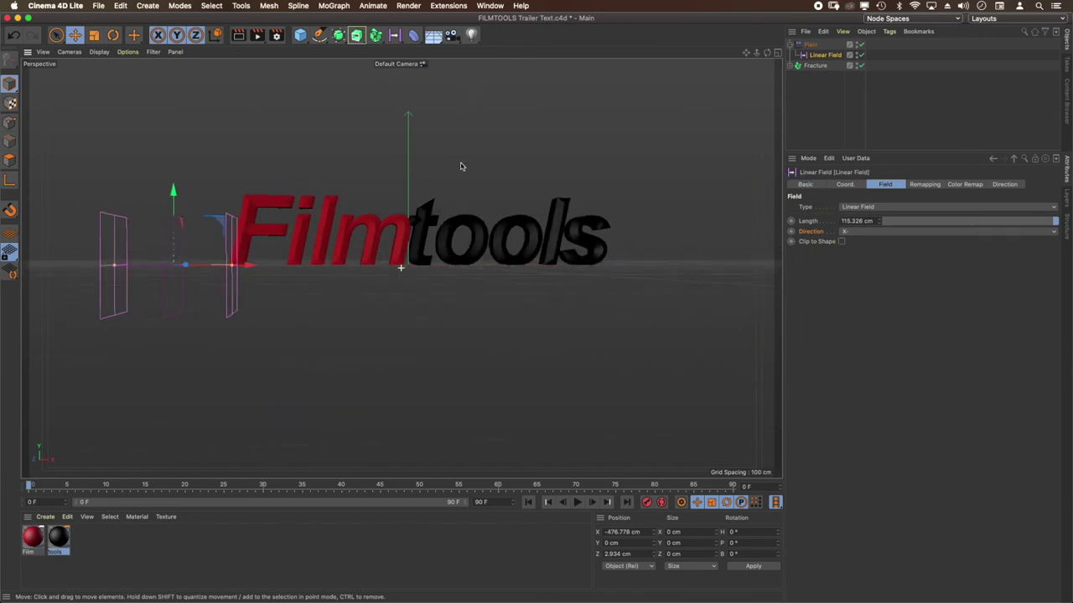
Add a Camera object to the scene
left_click_drag(438, 201, 456, 227, "alt")
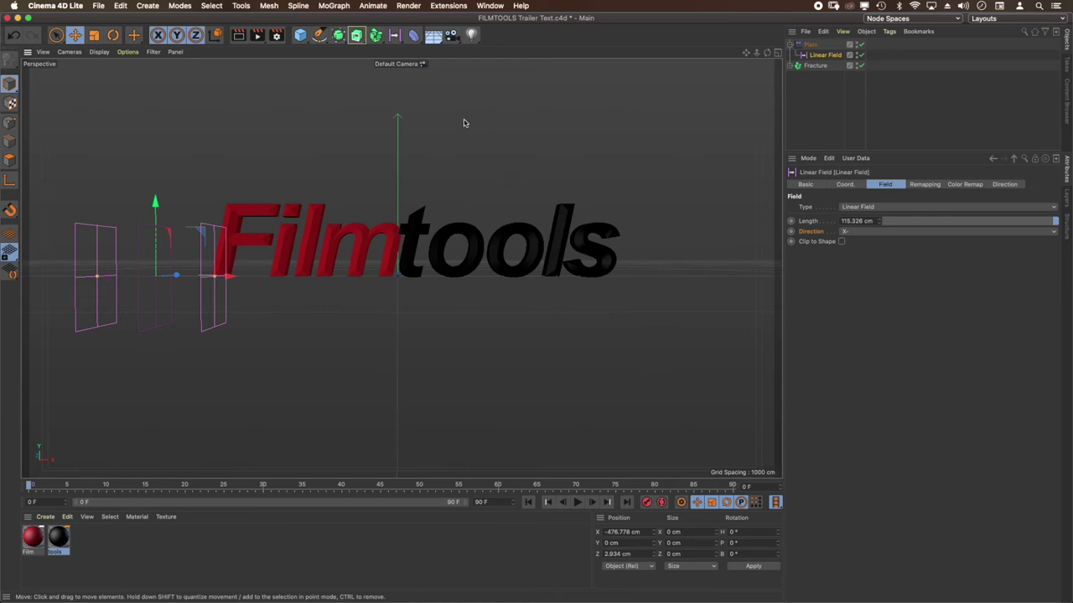
left_click(452, 35)
left_click(493, 50)
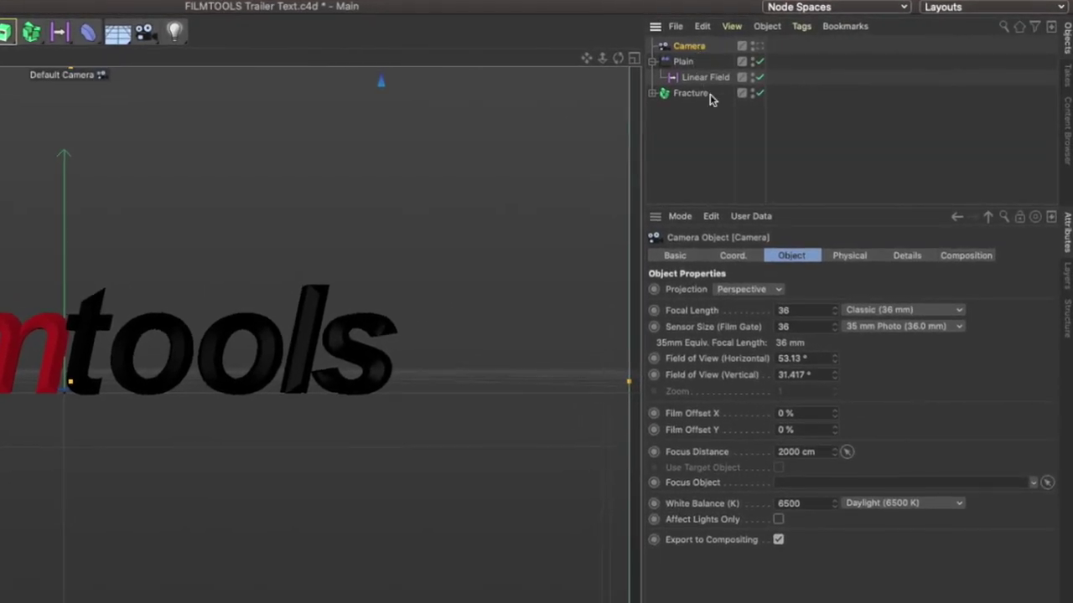
Set the camera's position to X 0, Y 35, Z -1500 cm
left_click(734, 255)
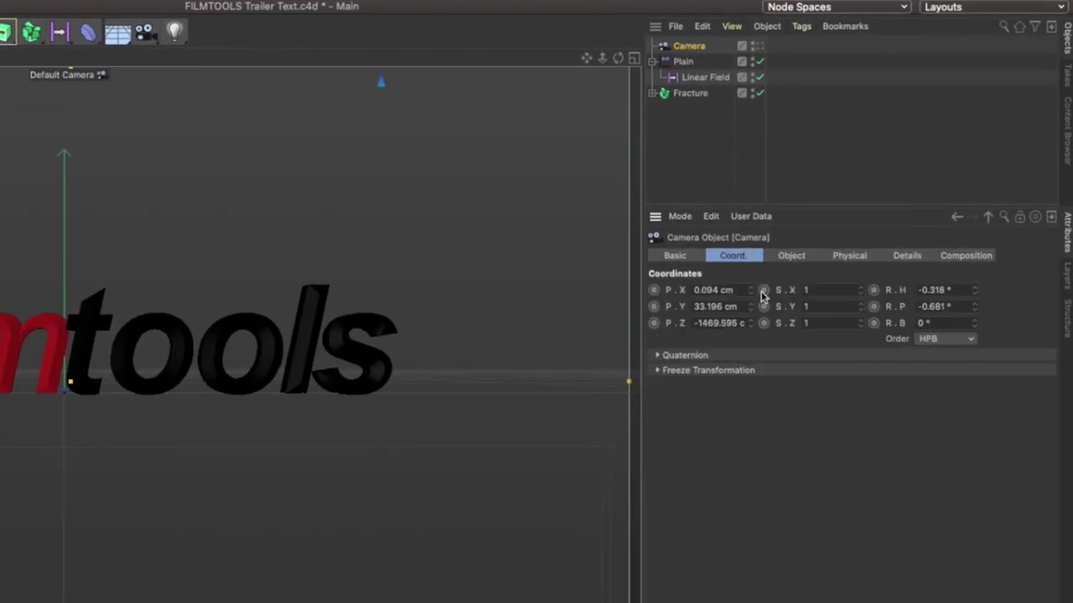
left_click_drag(741, 290, 675, 286)
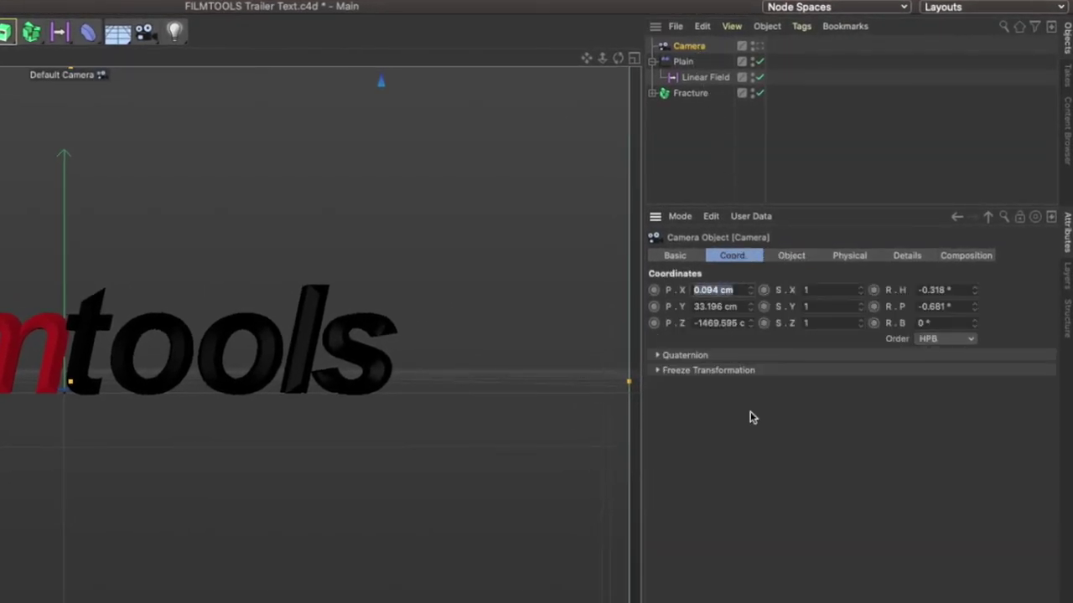
type("0")
key("Return")
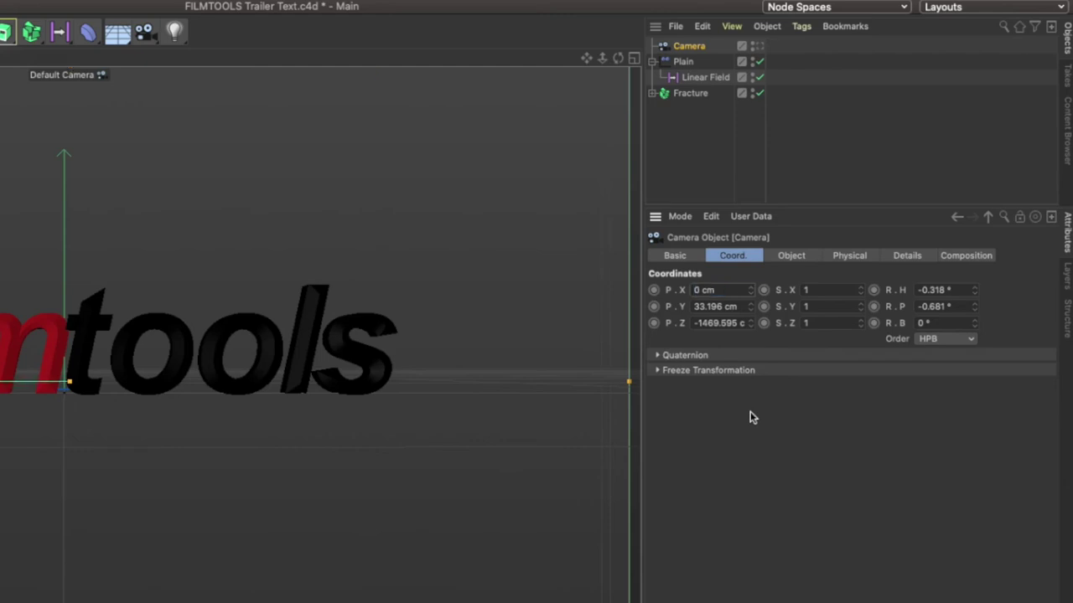
left_click_drag(744, 307, 683, 307)
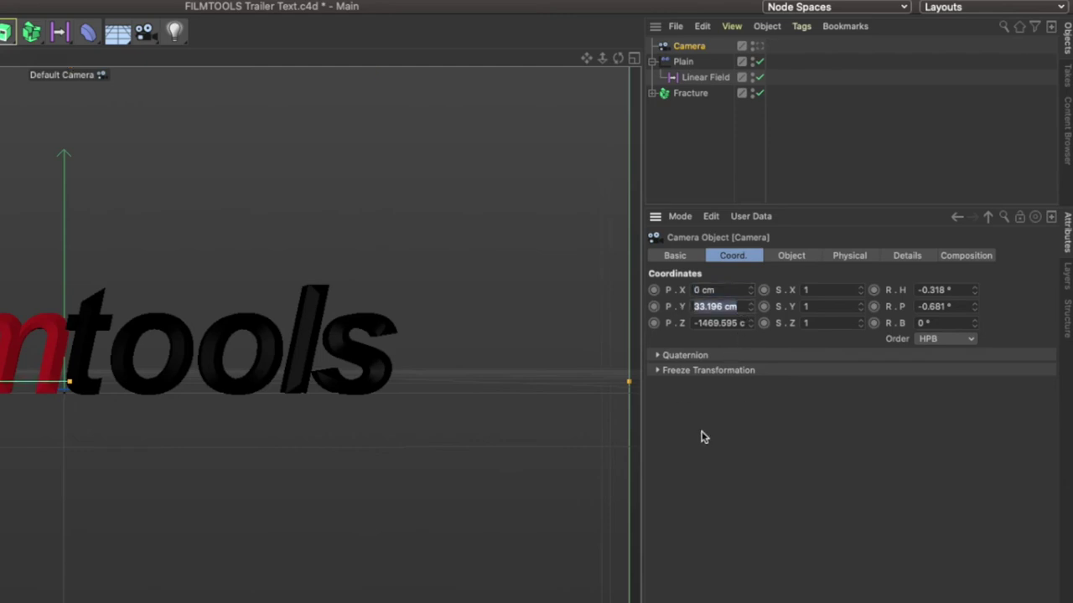
type("35")
key("Return")
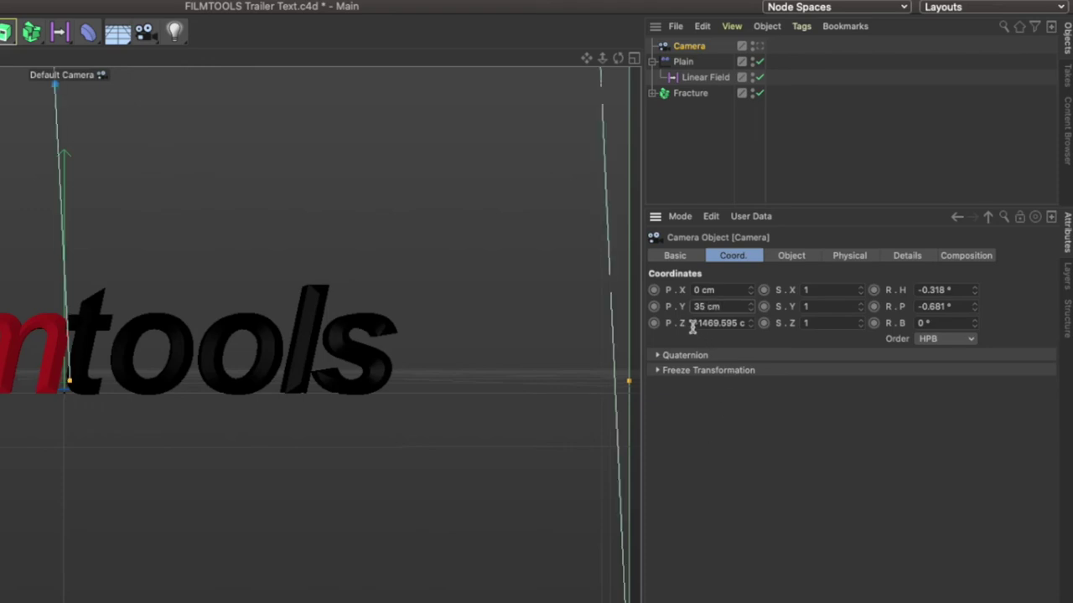
left_click_drag(695, 325, 760, 324)
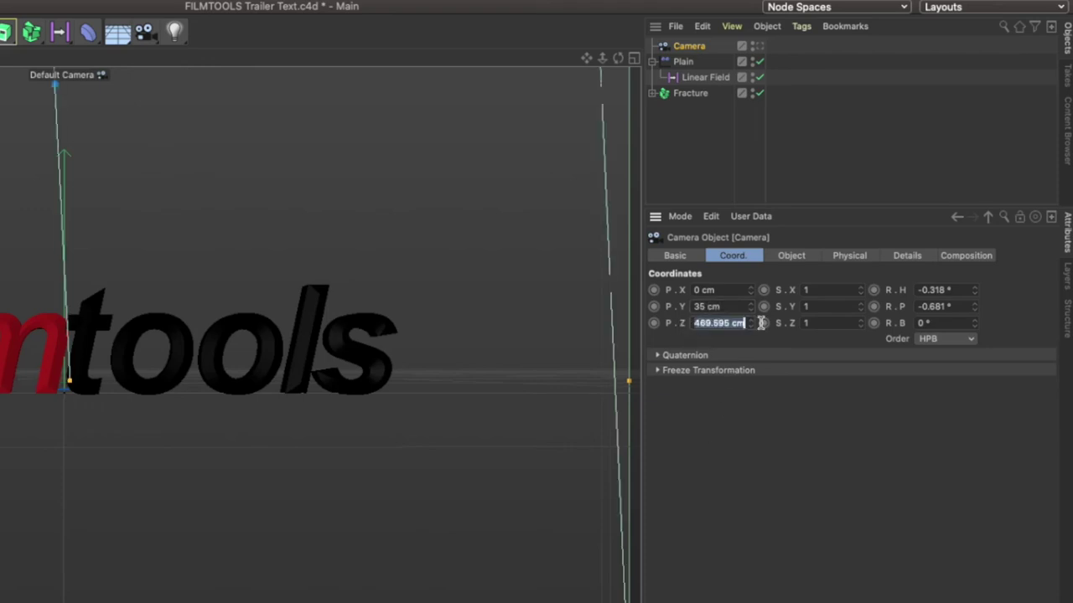
type("-1500")
key("Return")
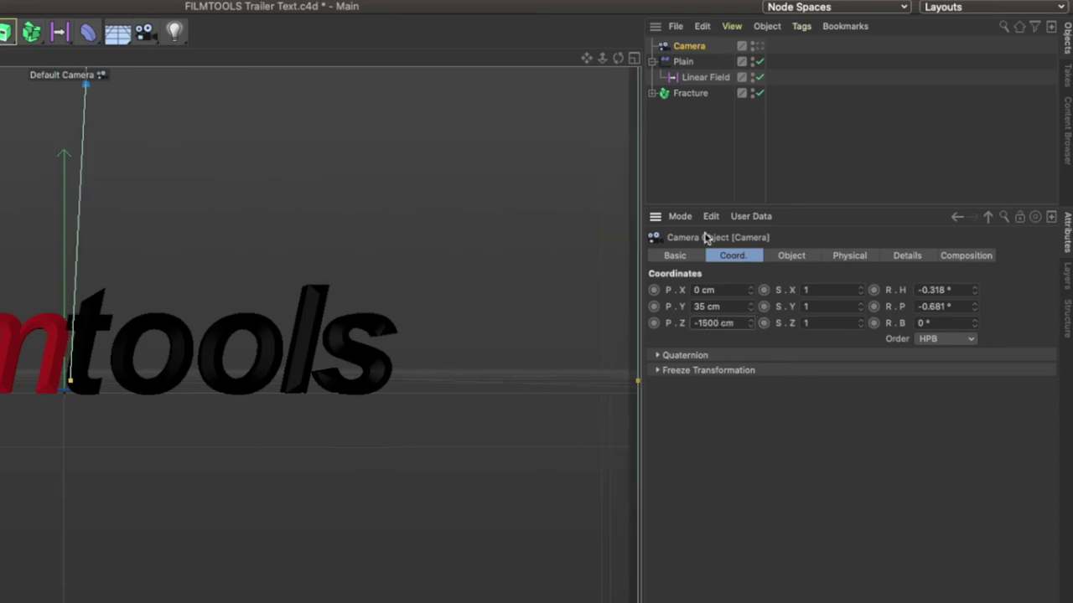
Look through the camera, change its Z to -1600 cm, and zero its heading and pitch
left_click(759, 47)
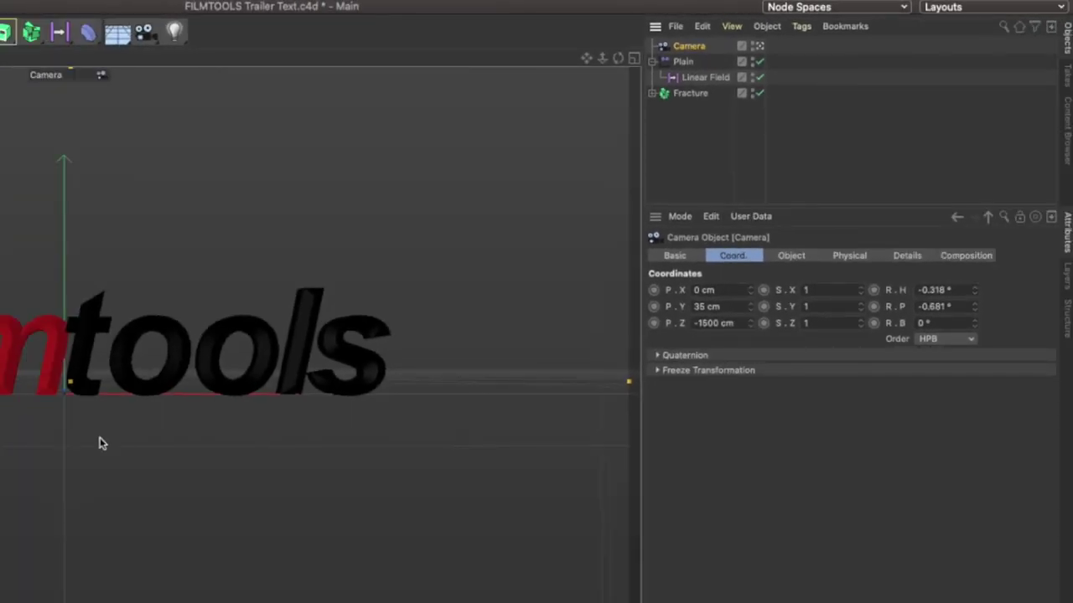
left_click_drag(751, 324, 751, 407)
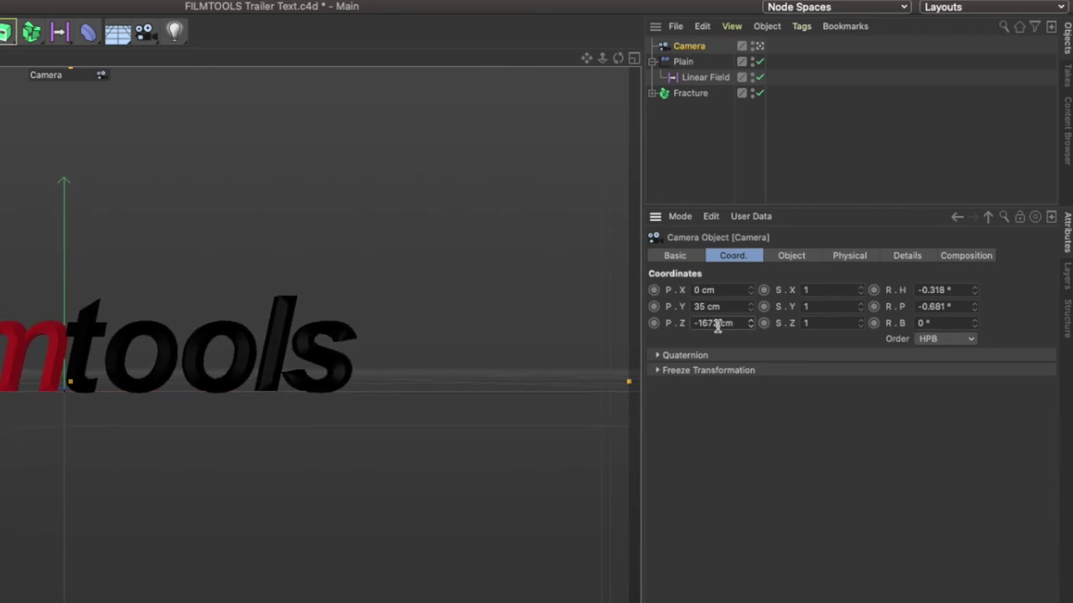
left_click_drag(706, 325, 800, 327)
type("00")
key("Return")
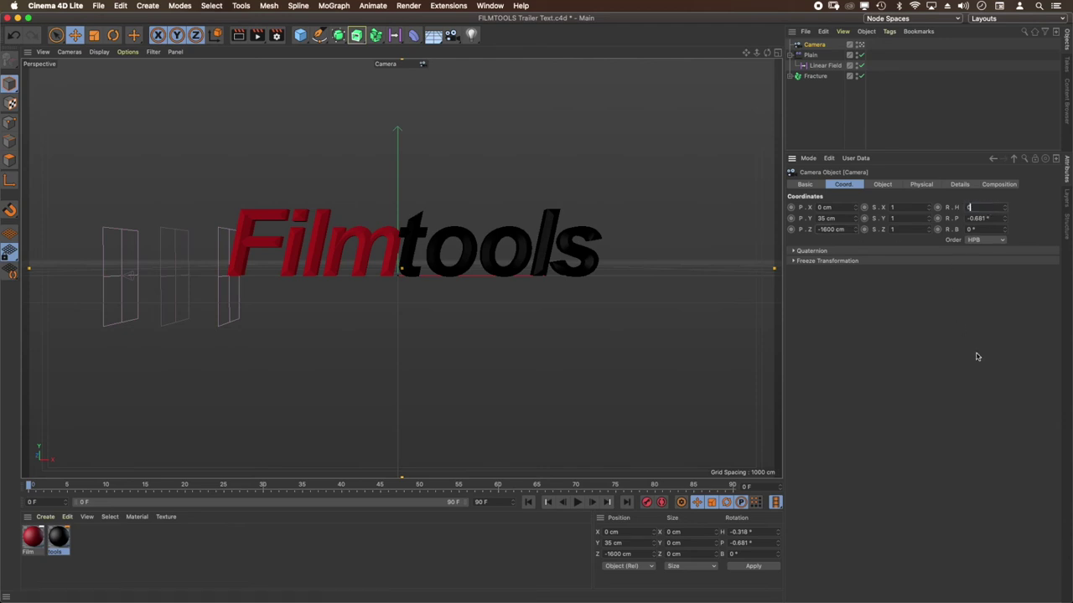
key("Return")
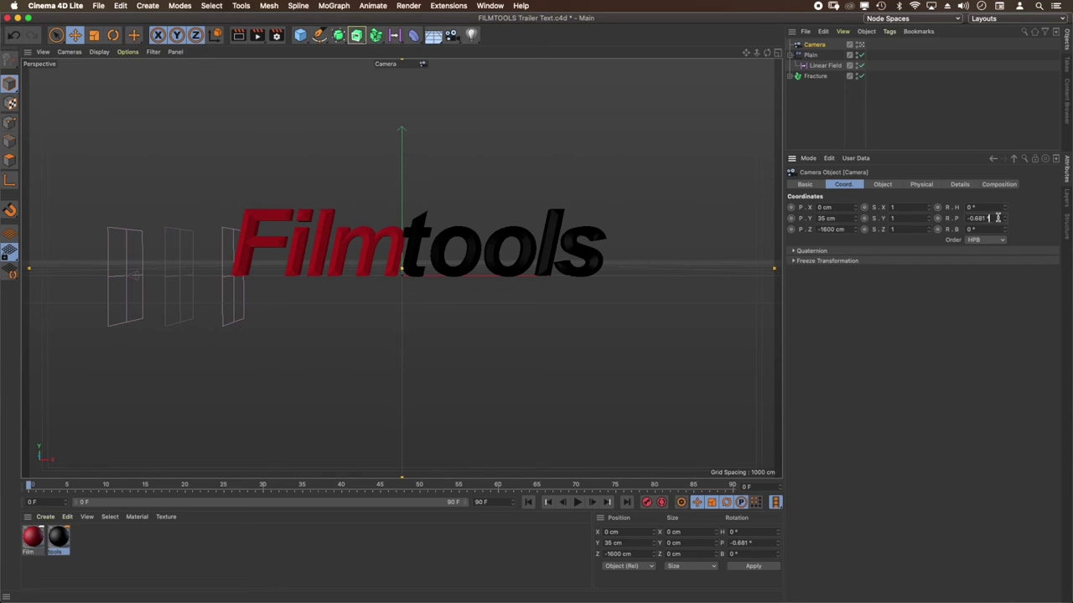
key("Return")
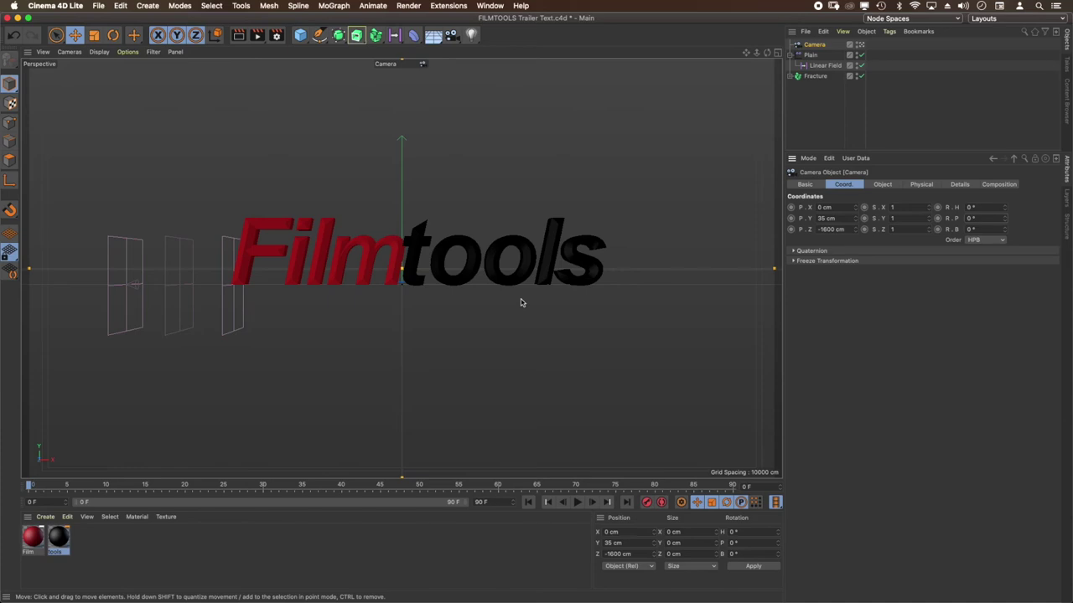
Switch to four views and zoom out the Top, Front and Right views to frame the camera
left_click(776, 53)
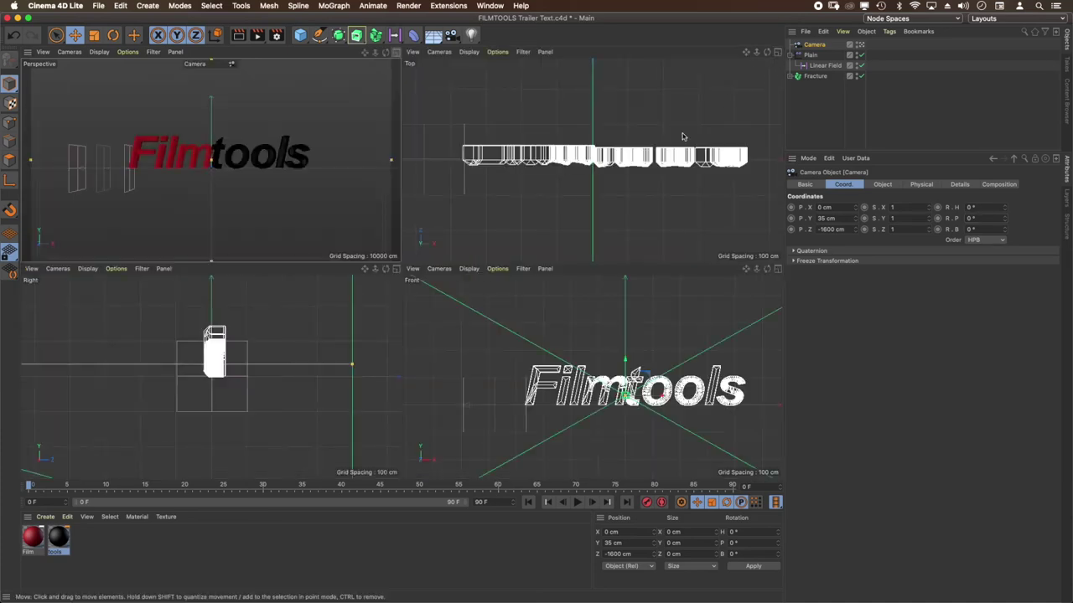
scroll(647, 180, "down", 6)
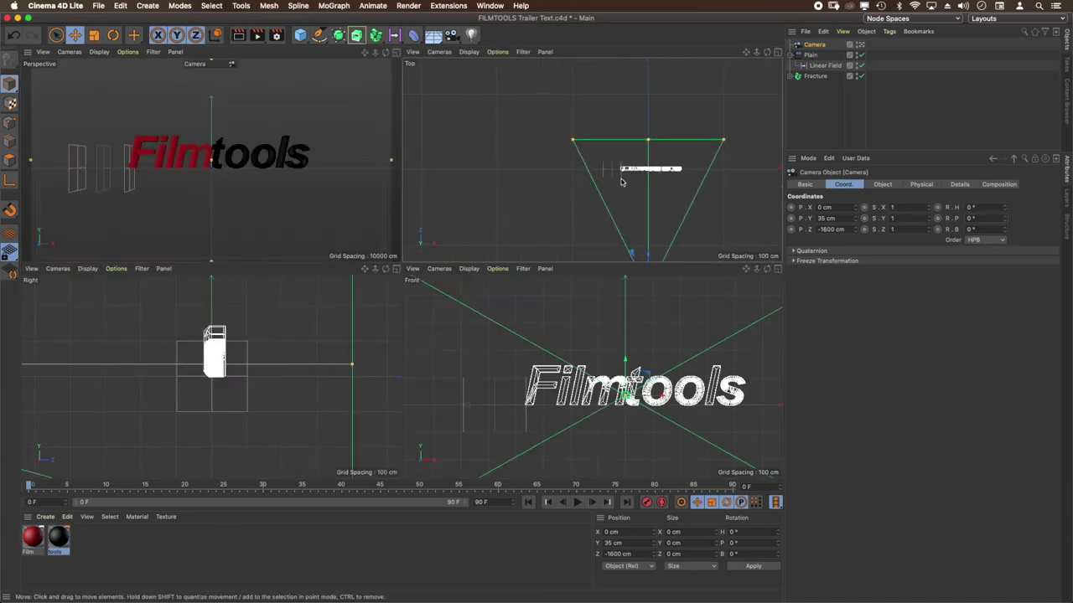
middle_click_drag(698, 183, 633, 102)
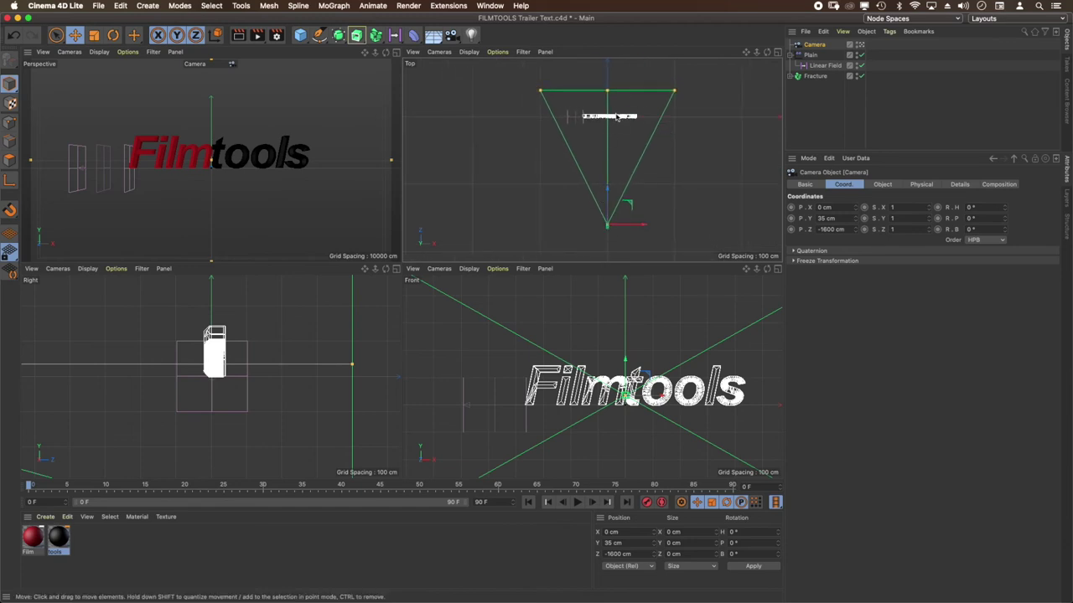
scroll(679, 377, "down", 5)
scroll(652, 361, "down", 3)
middle_click_drag(702, 346, 643, 335)
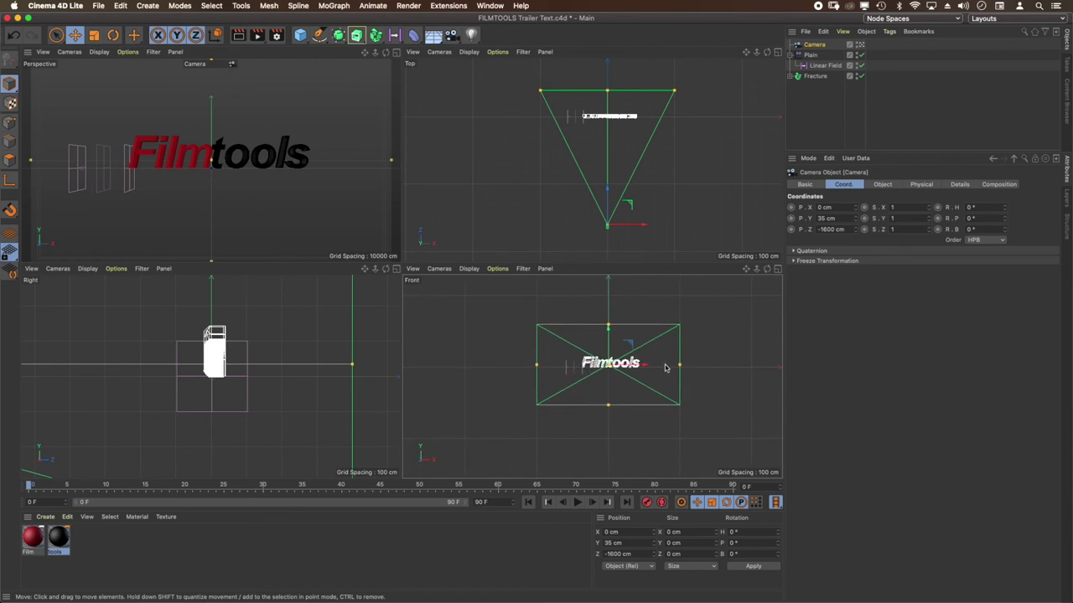
scroll(269, 365, "down", 5)
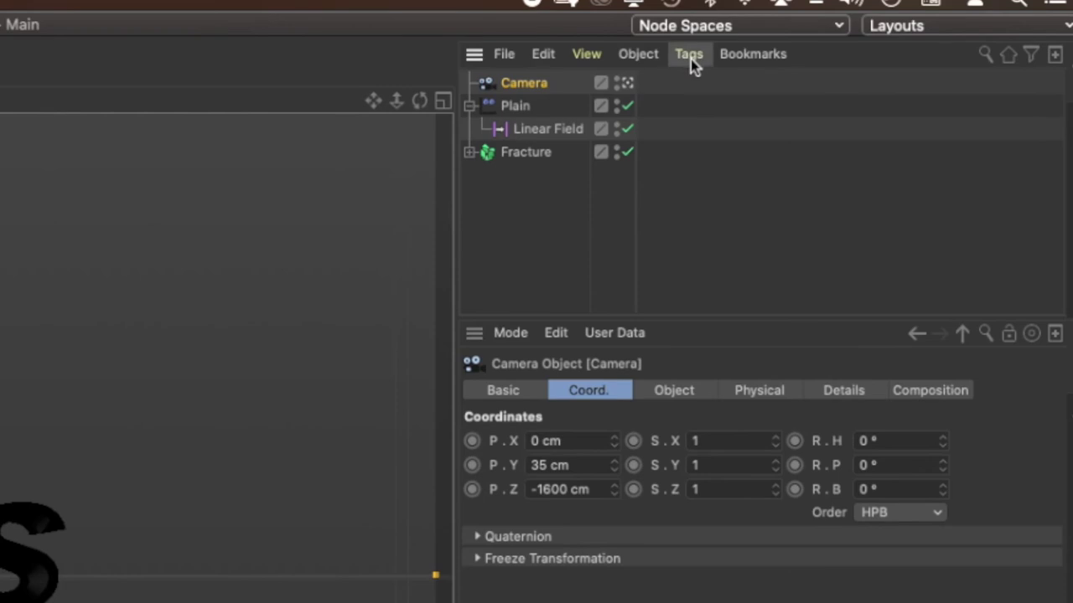
Add a Protection tag to the Camera to lock its transforms
left_click(689, 55)
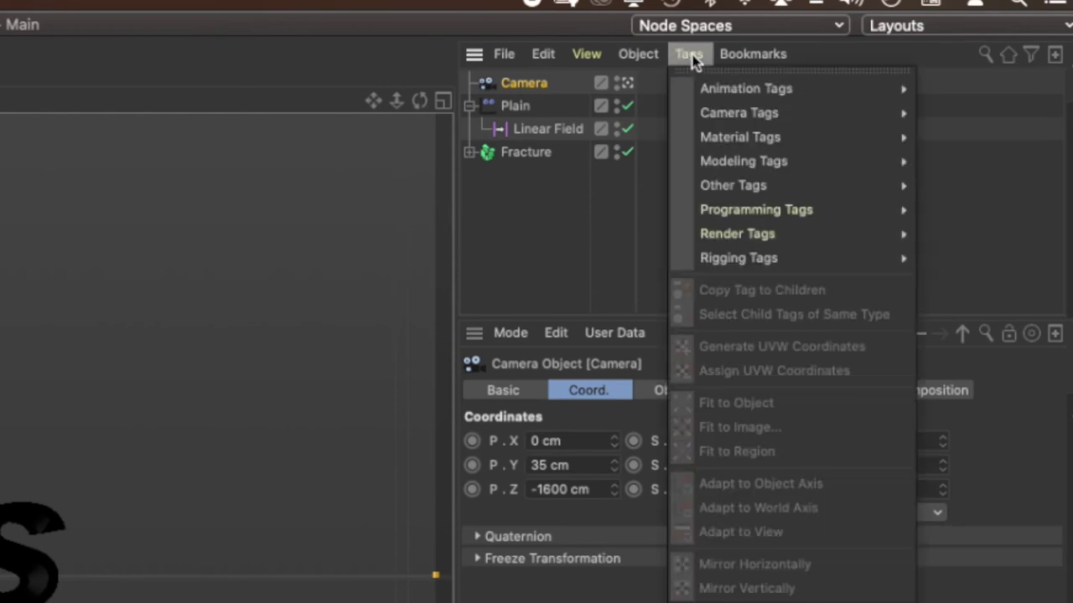
mouse_move(774, 260)
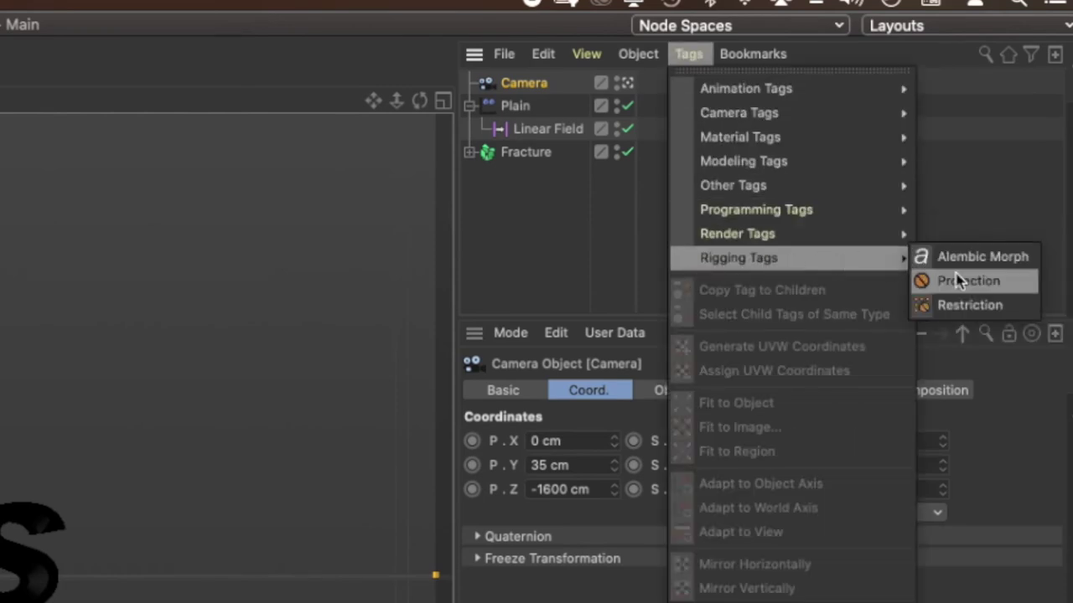
left_click(991, 287)
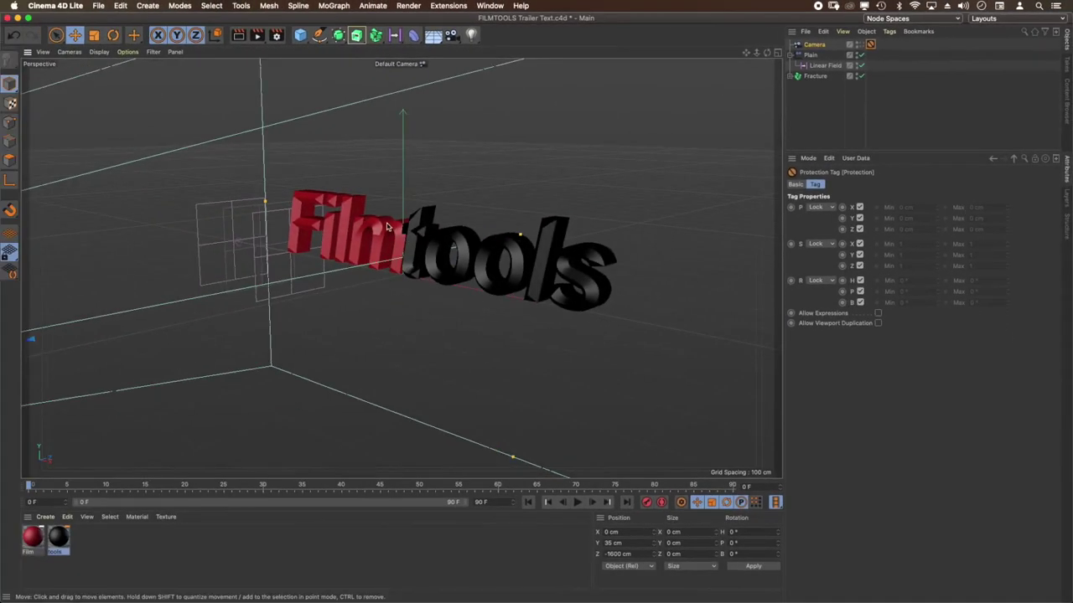
Orbit around the text and camera, then view the scene through the Camera
left_click_drag(387, 227, 442, 238, "alt")
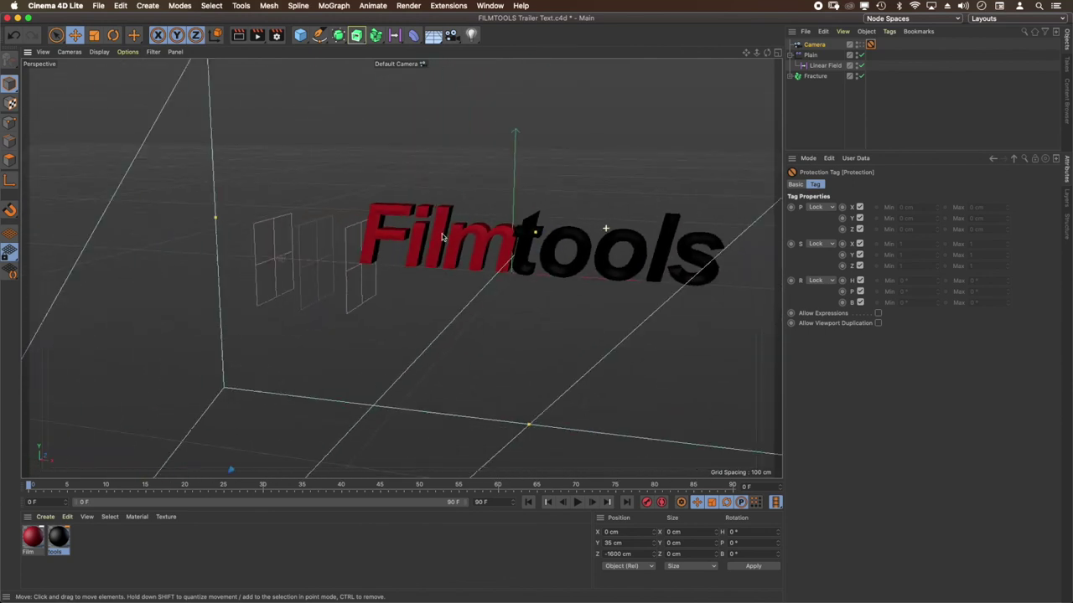
right_click_drag(441, 237, 259, 227, "alt")
left_click_drag(553, 267, 582, 253, "alt")
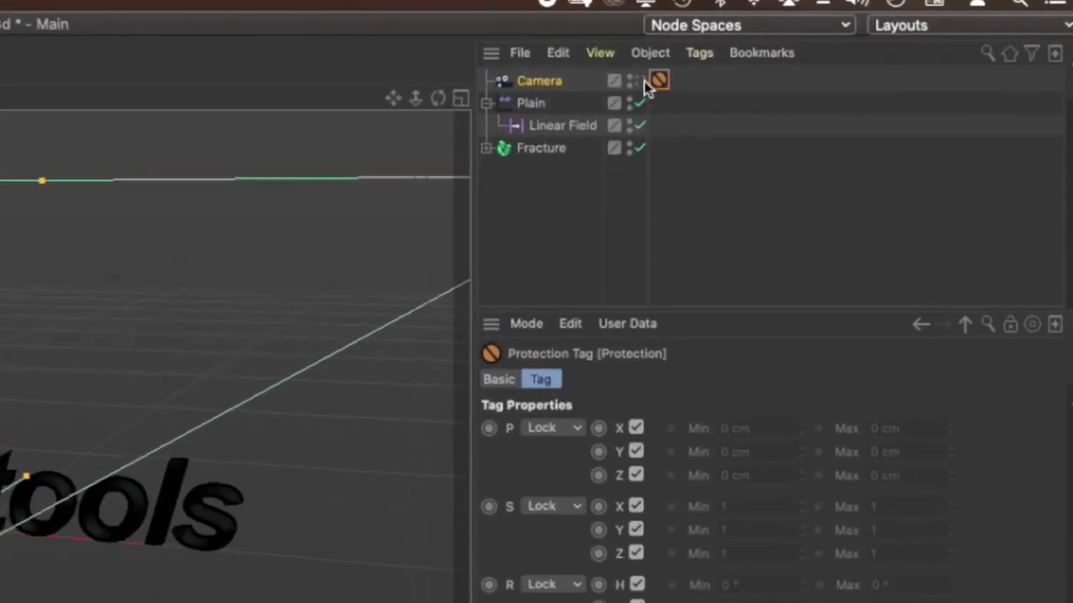
left_click(647, 81)
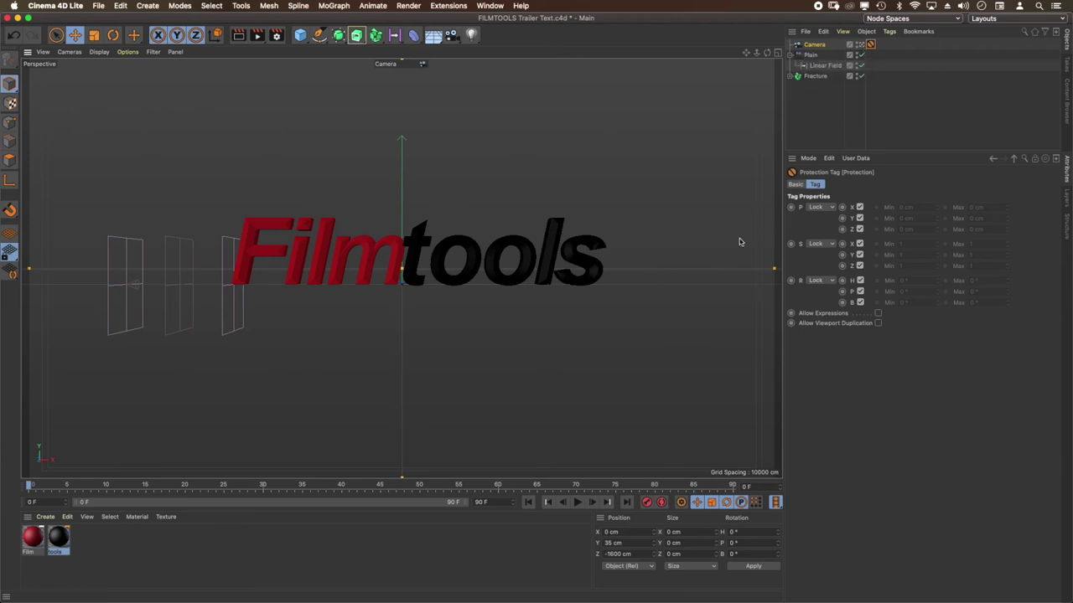
Sweep the linear field across the text and set the Plain effector's P.Z offset to -1700 cm
left_click(827, 66)
left_click_drag(257, 287, 489, 222)
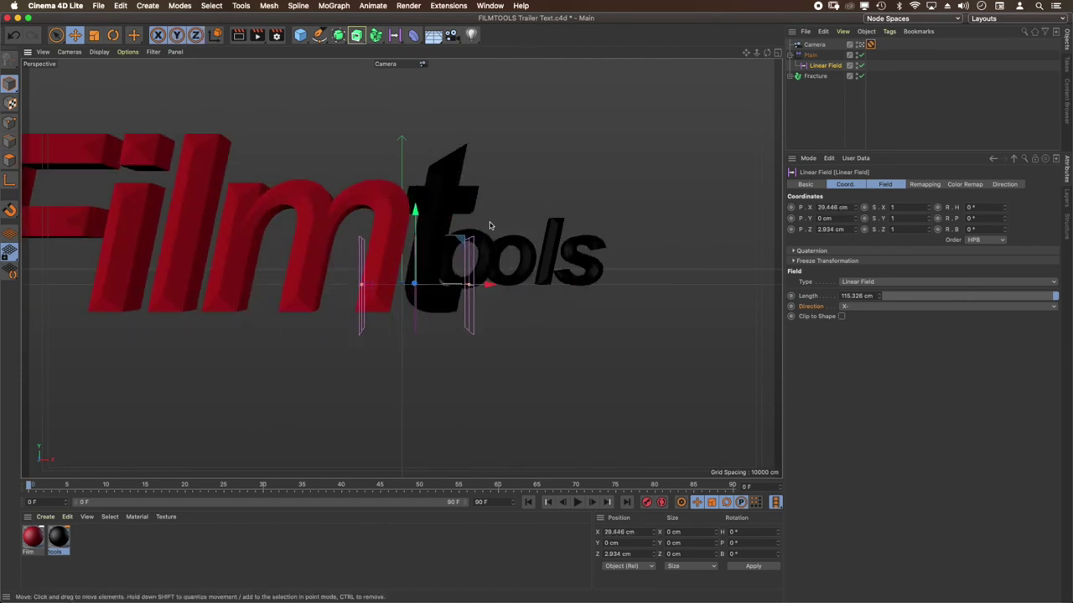
left_click(810, 56)
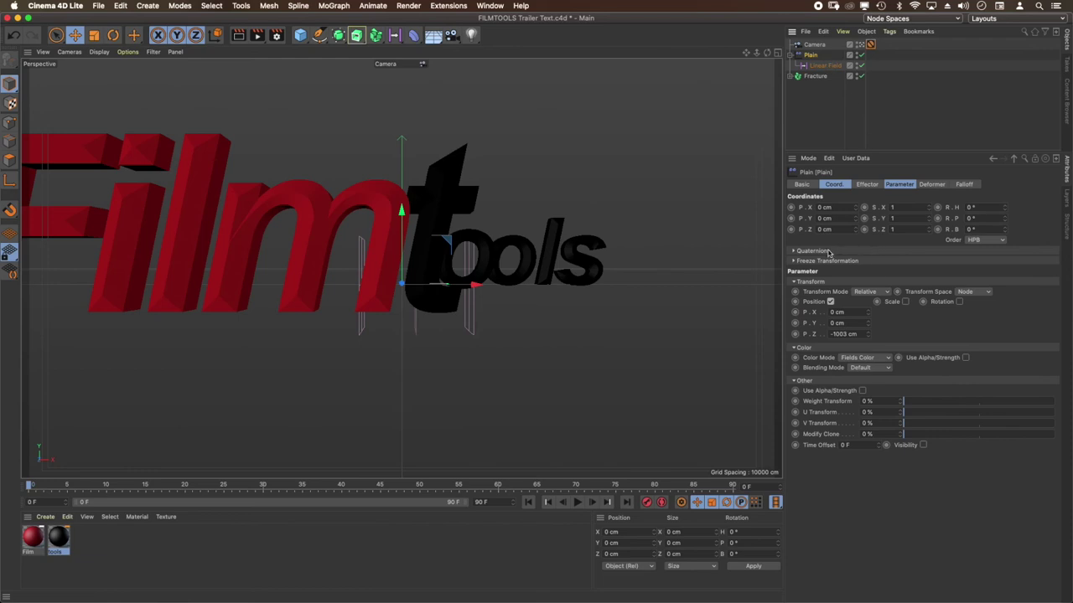
left_click(900, 186)
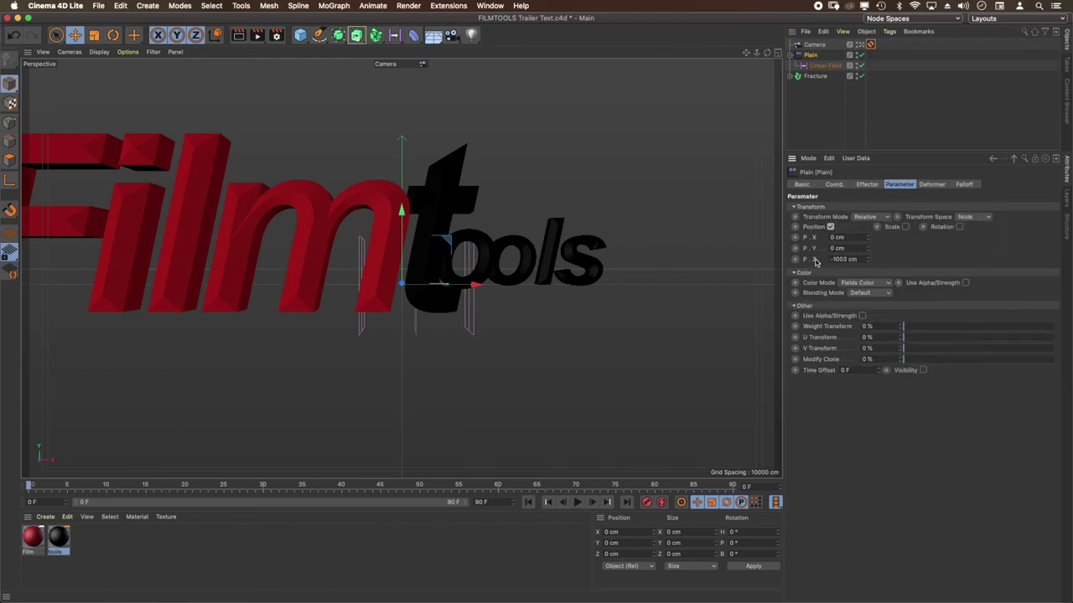
left_click_drag(868, 261, 868, 305)
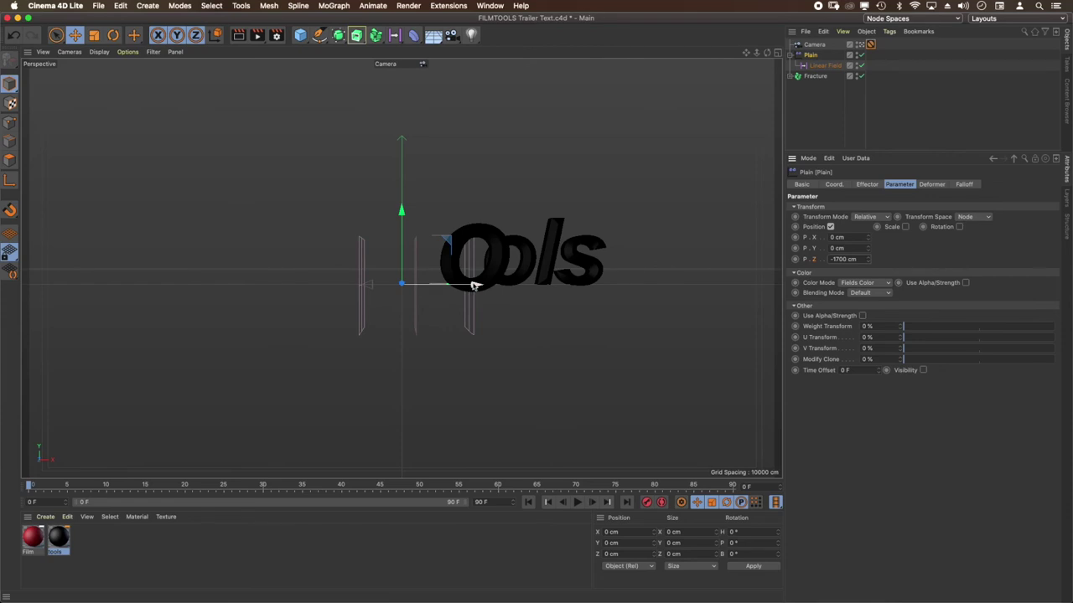
Park the Linear Field just left of the Film letters, checking its position from an orbited view
left_click(825, 67)
left_click_drag(491, 287, 348, 283)
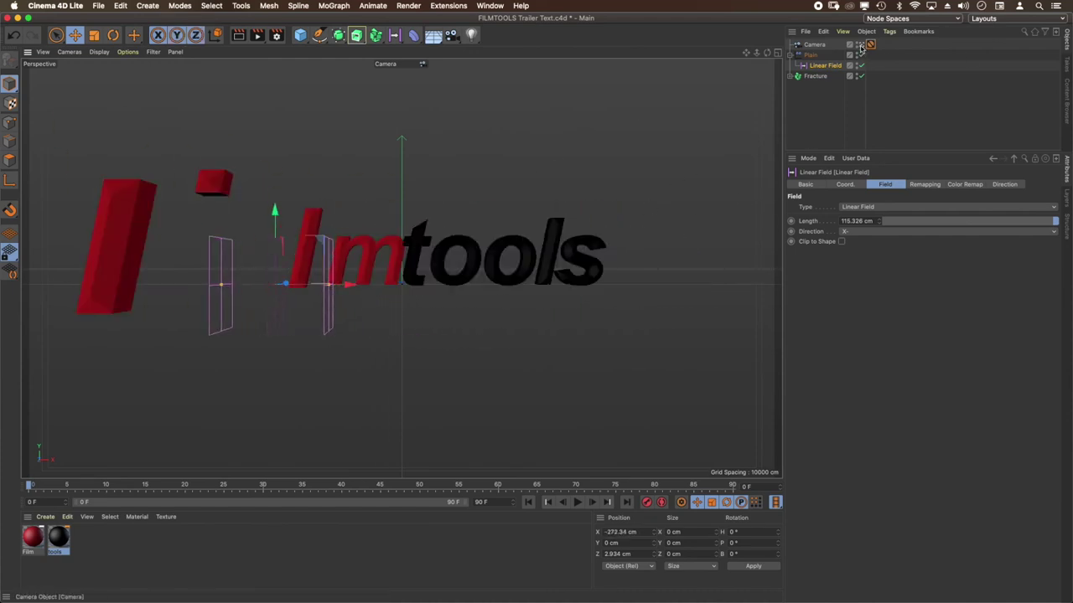
left_click(860, 45)
left_click_drag(537, 269, 561, 288, "alt")
left_click_drag(608, 259, 582, 239)
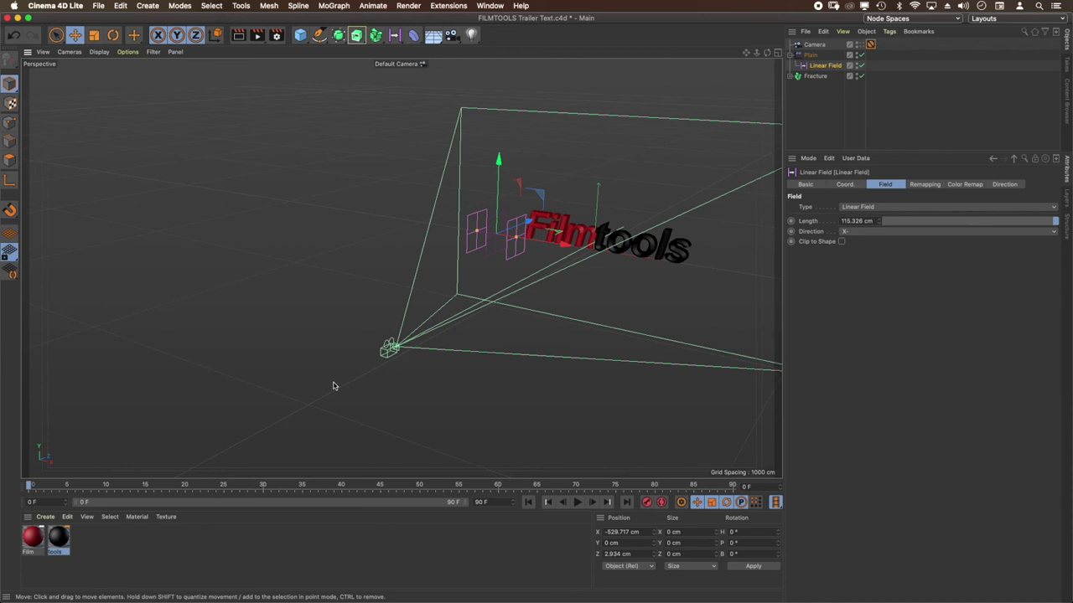
In Project Settings, change the frame rate from 30 to 24 fps
left_click(22, 502)
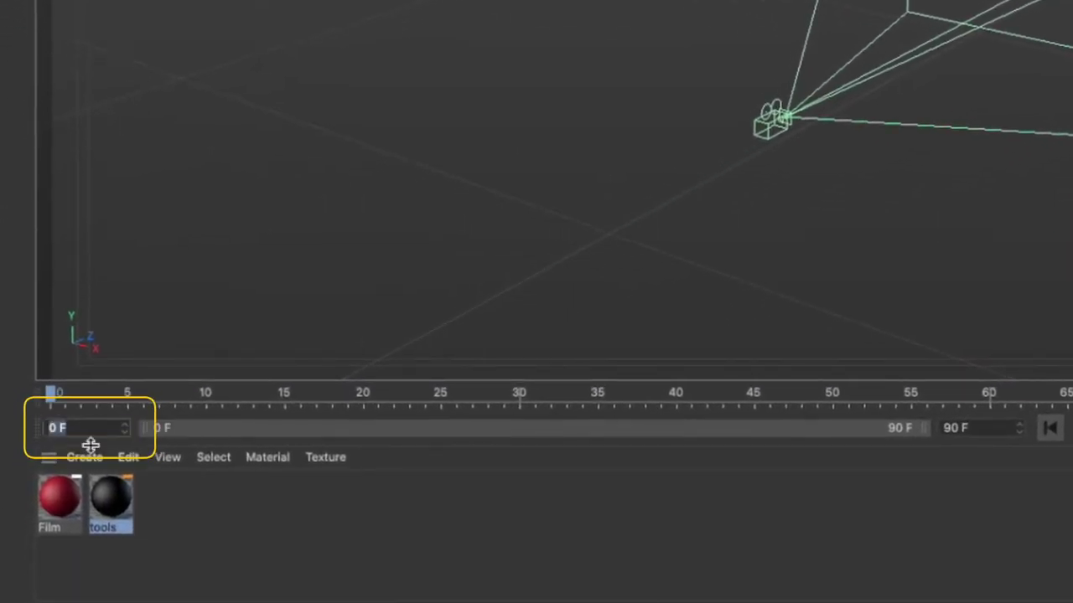
left_click_drag(1003, 427, 921, 427)
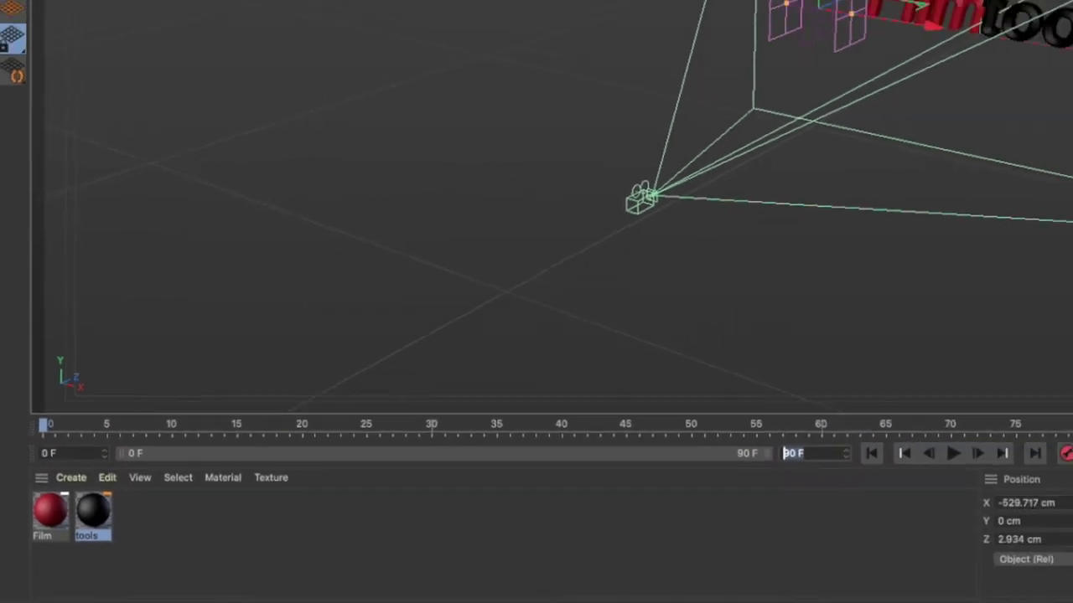
left_click(121, 5)
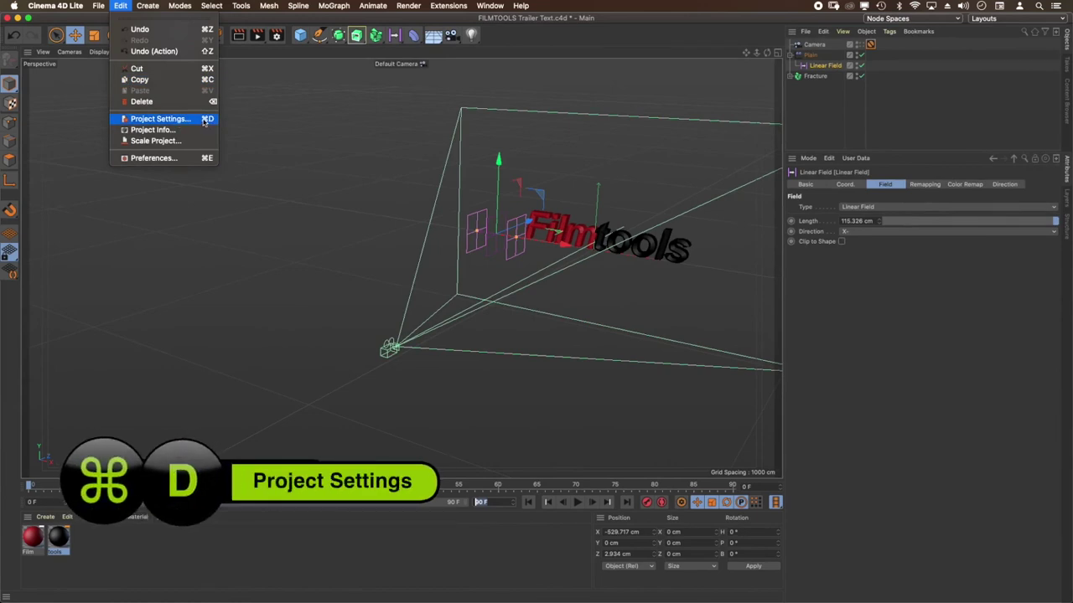
left_click(200, 122)
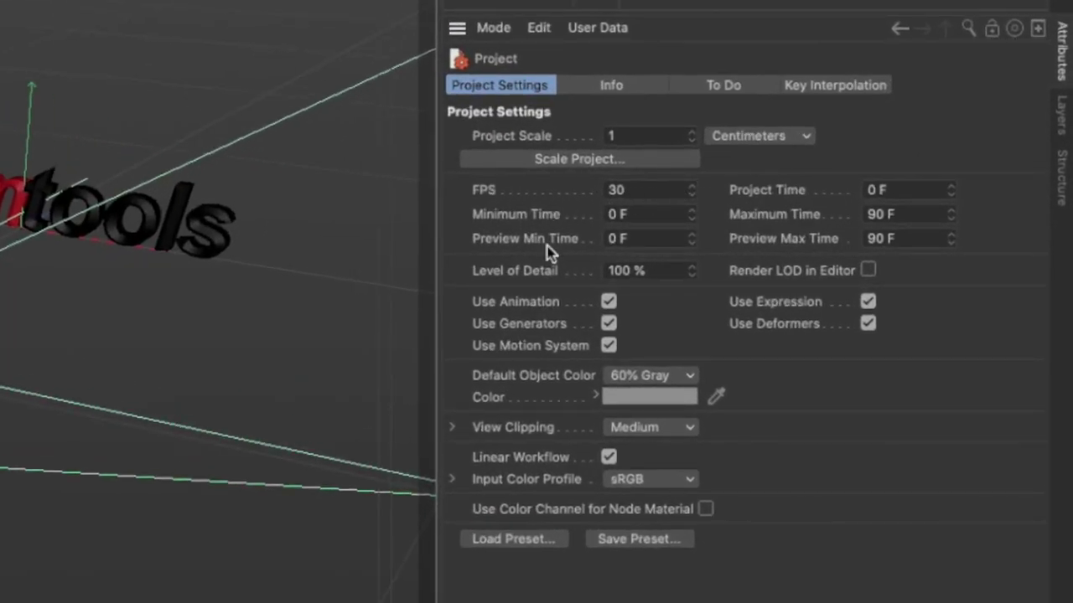
left_click(668, 190)
double_click(668, 189)
type("24")
key("Return")
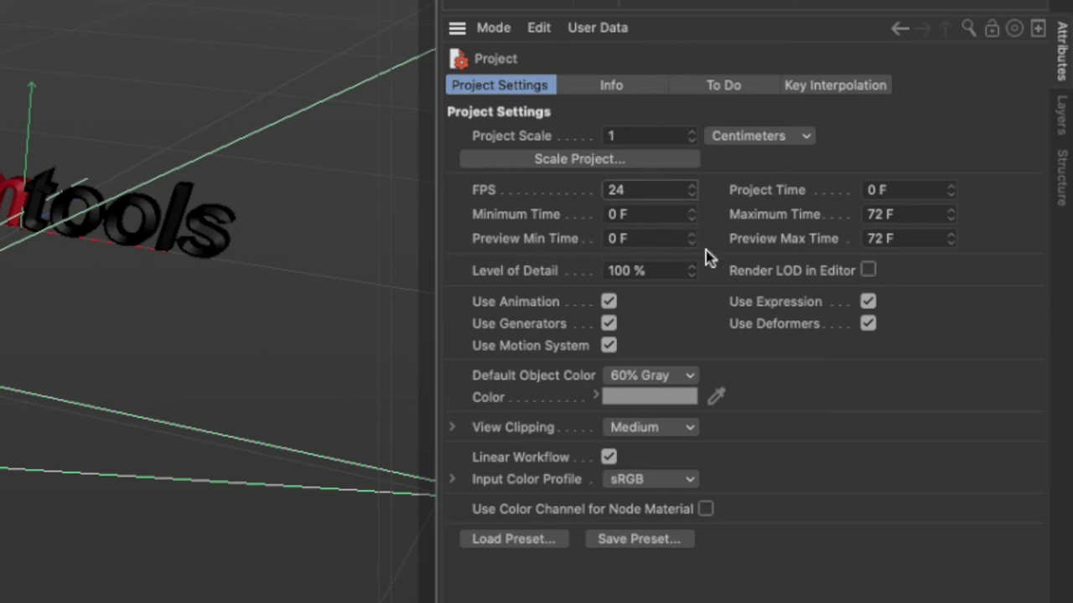
Set Maximum Time to 300 frames and extend the timeline preview range to match
left_click_drag(915, 212, 845, 210)
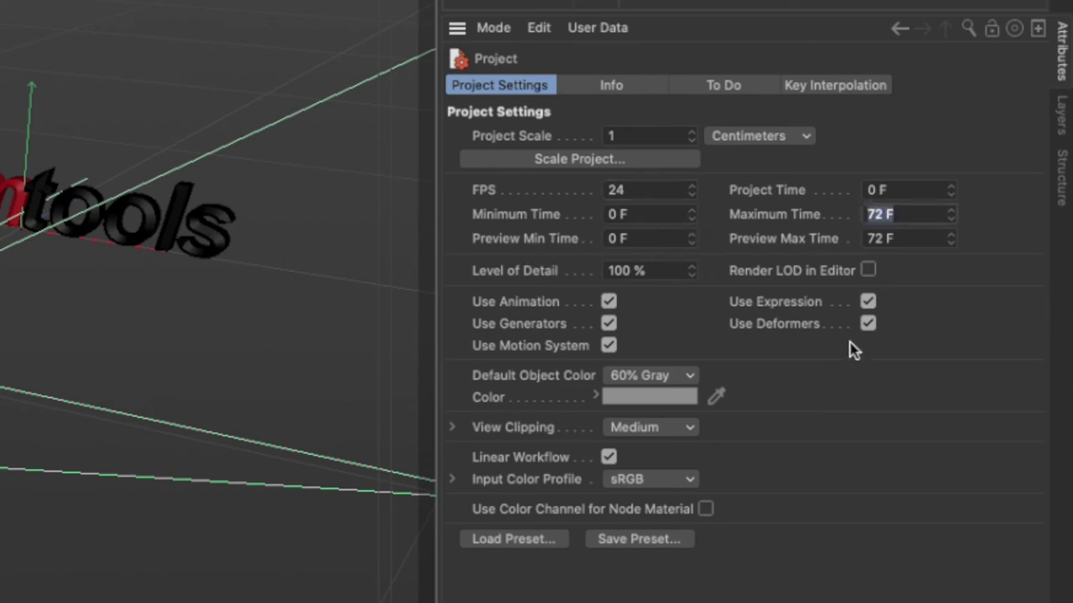
type("300")
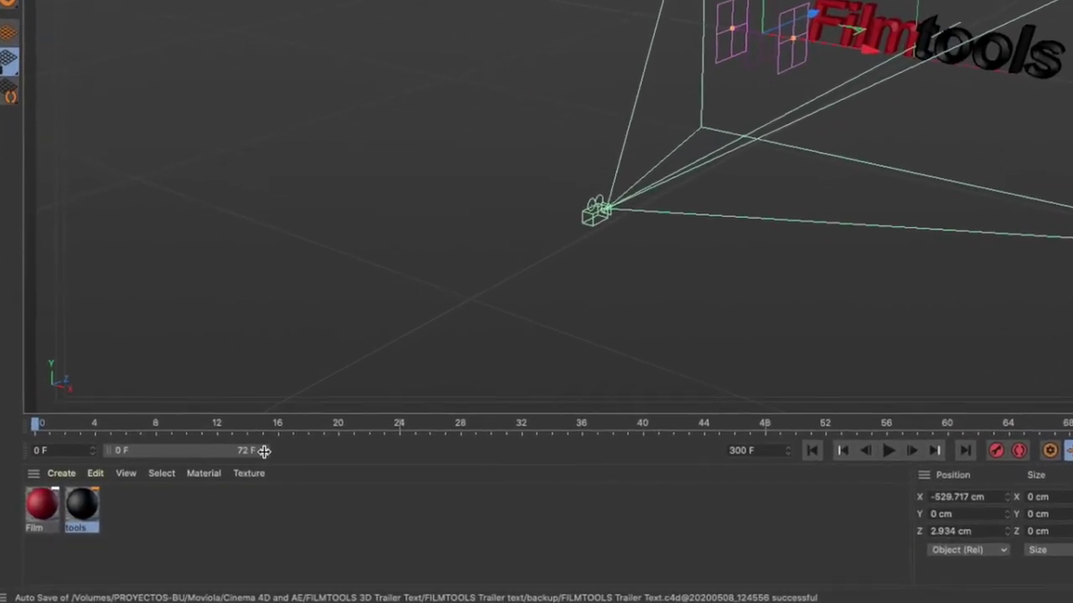
left_click_drag(264, 451, 746, 461)
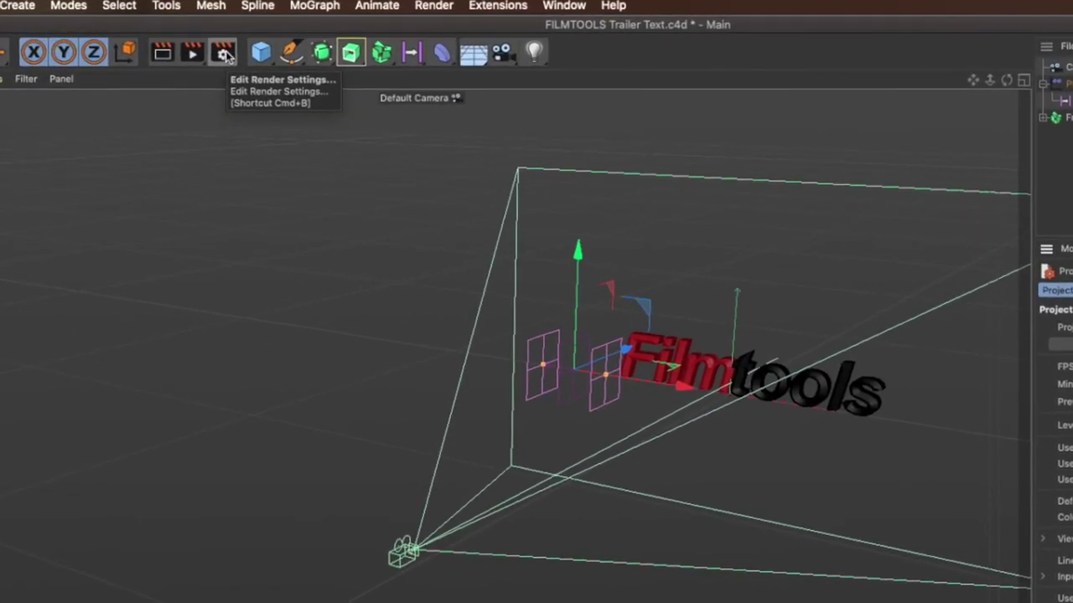
Set the Render Settings Output Frame Rate to 24, then close the window
left_click(222, 53)
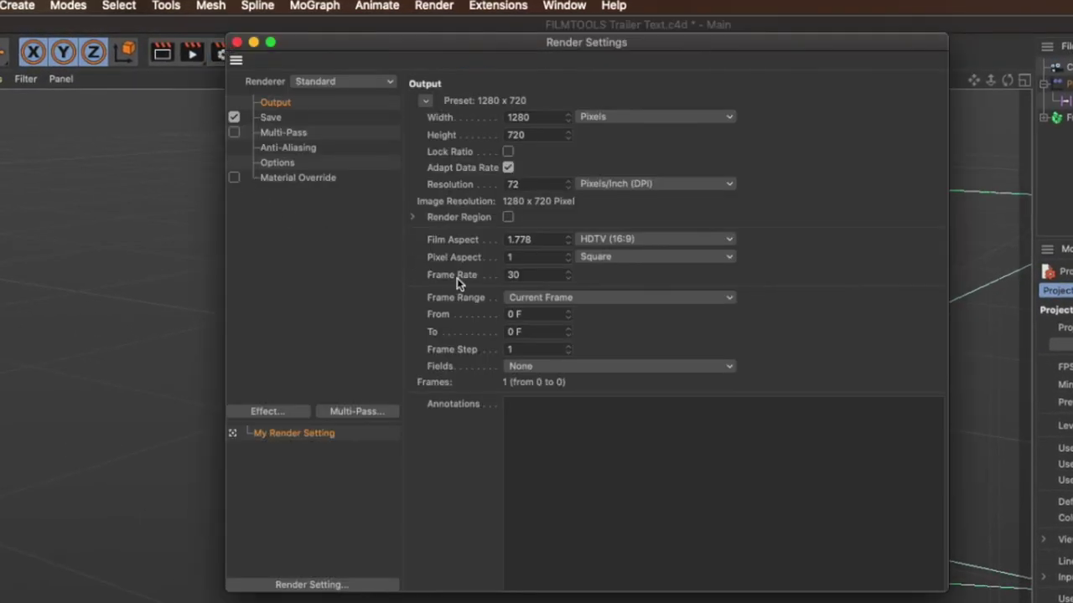
left_click_drag(537, 275, 486, 279)
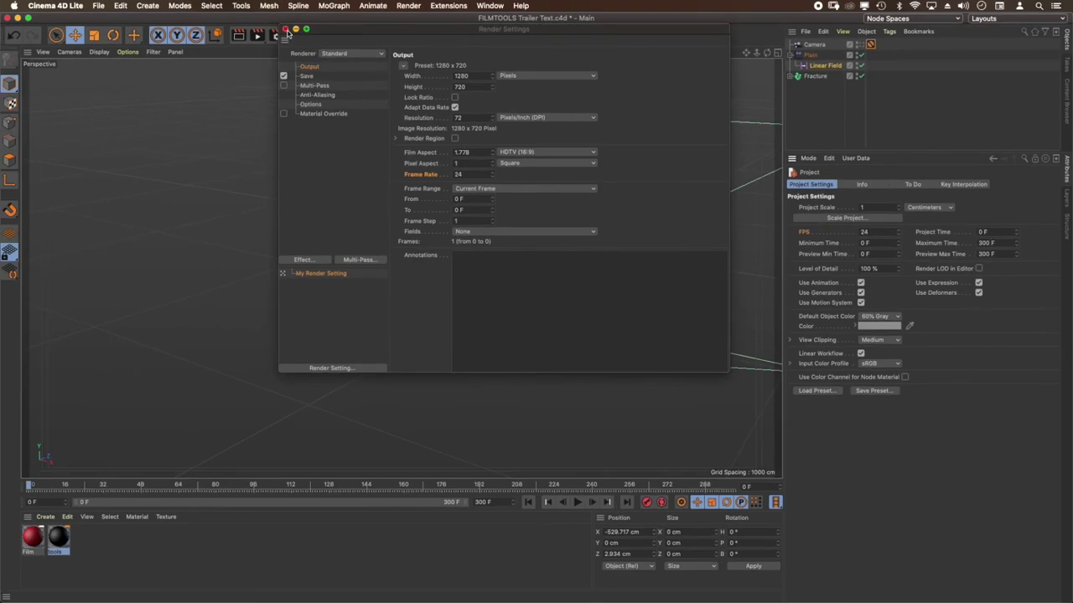
left_click(286, 29)
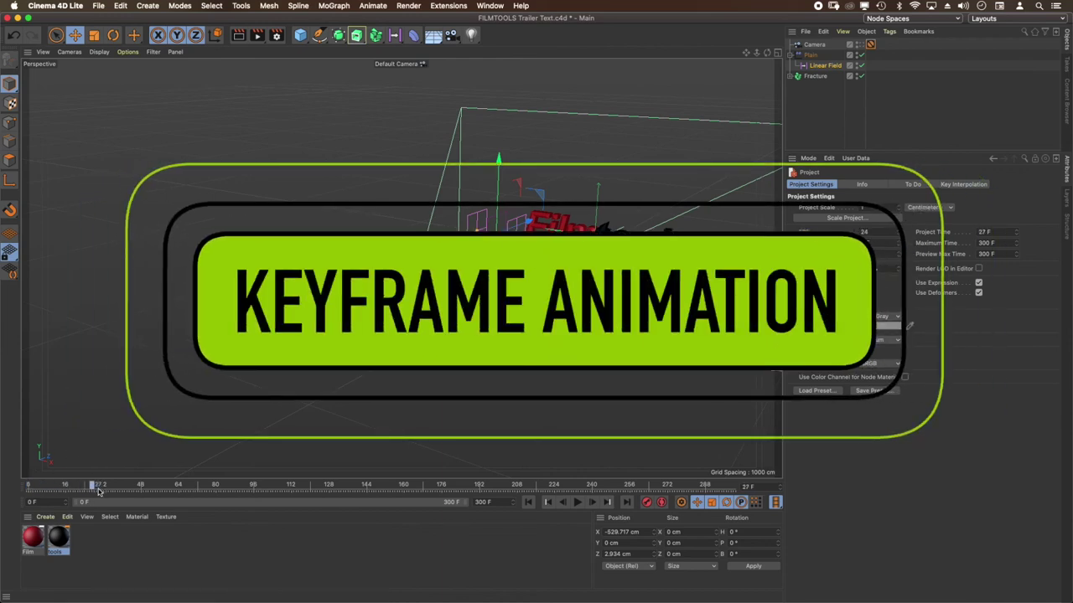
At frame 0, place the Linear Field left of the text at X -564.691 cm
left_click_drag(81, 493, 30, 489)
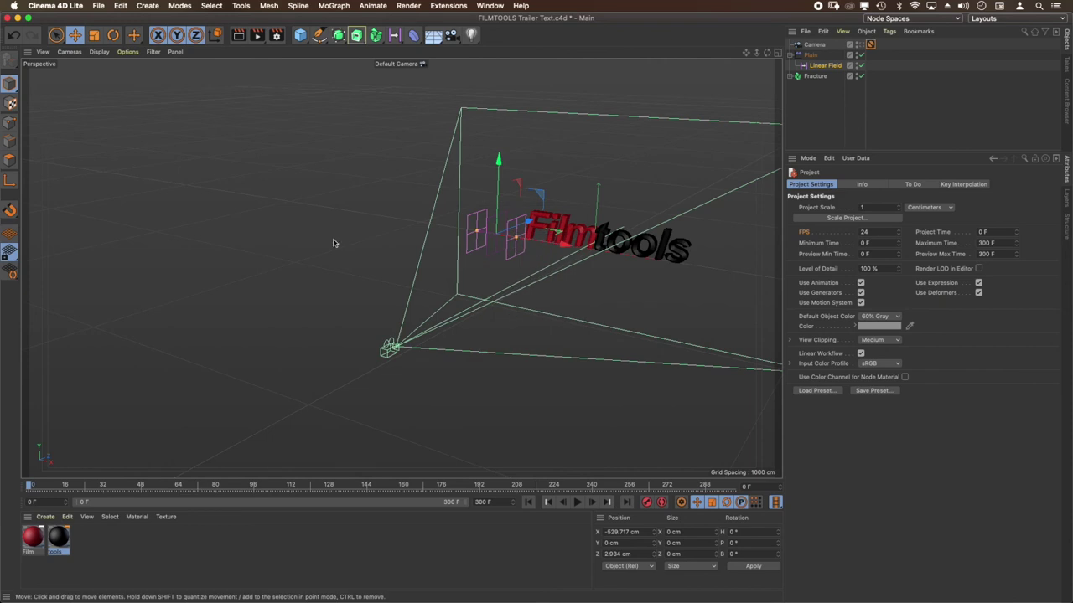
left_click(820, 67)
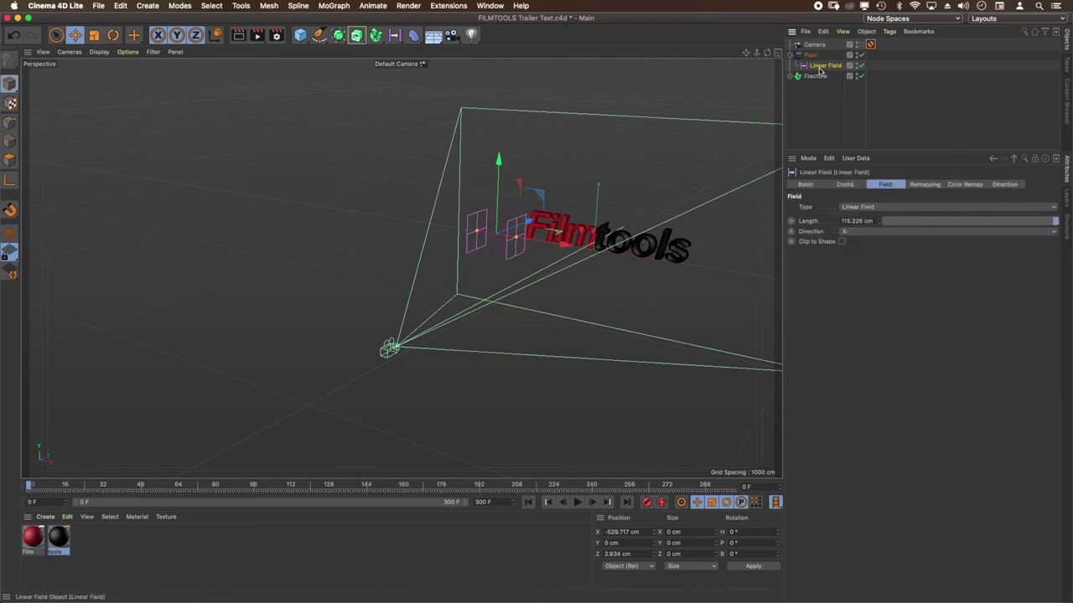
left_click(844, 185)
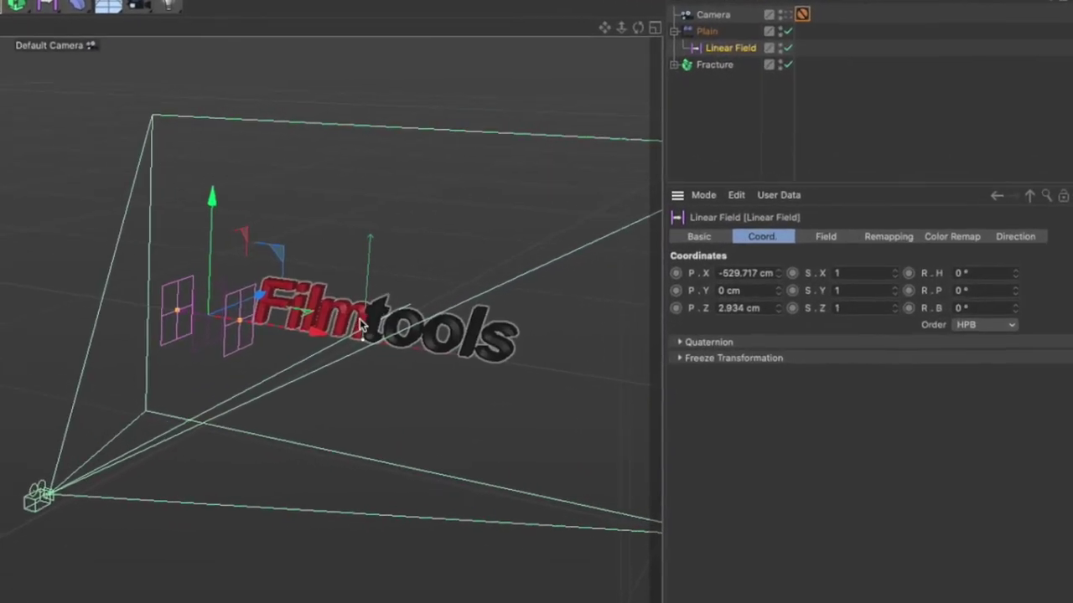
mouse_move(312, 342)
left_mouse_down()
mouse_move(421, 354)
mouse_move(306, 329)
mouse_move(438, 346)
mouse_move(391, 348)
mouse_move(325, 332)
mouse_move(424, 347)
mouse_move(316, 327)
mouse_move(394, 347)
mouse_move(327, 332)
mouse_move(331, 320)
mouse_move(293, 301)
left_mouse_up()
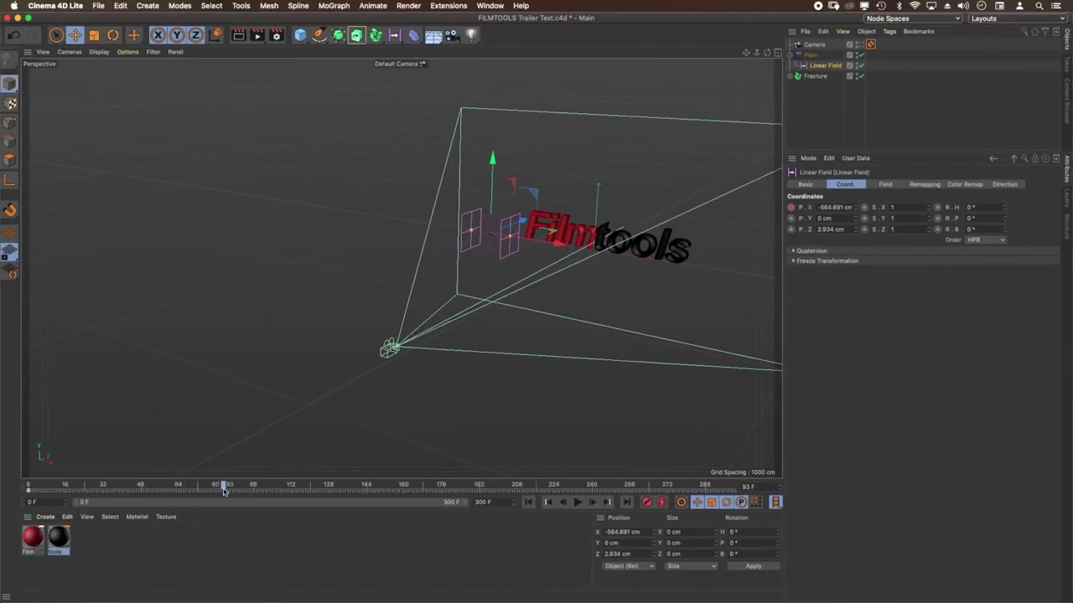
Slide the Linear Field past the text to an X position of 450 cm
left_click_drag(565, 256, 767, 277)
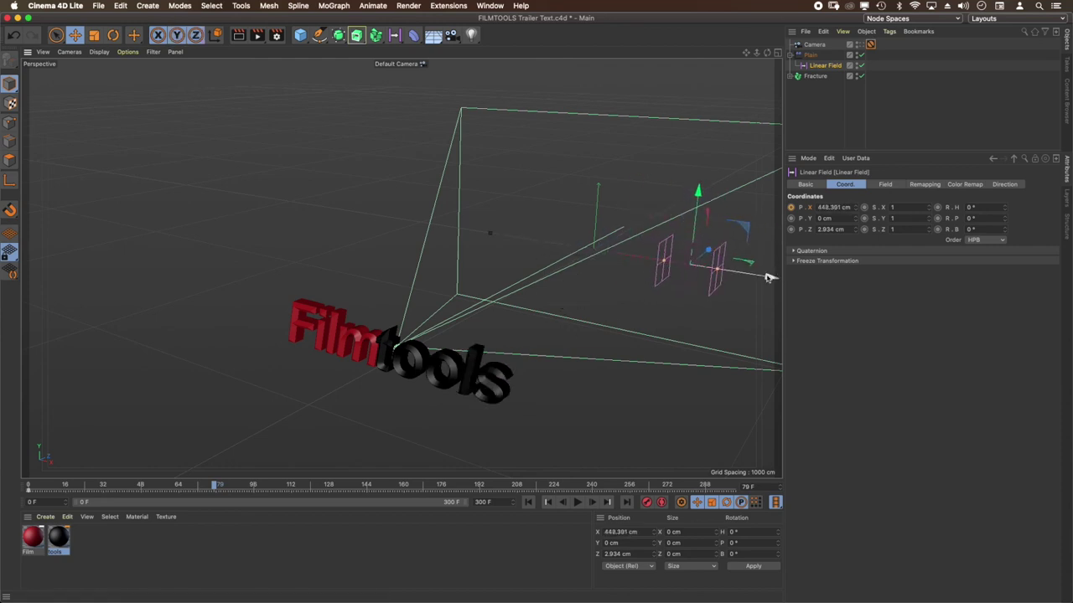
double_click(822, 207)
type("450")
key("Return")
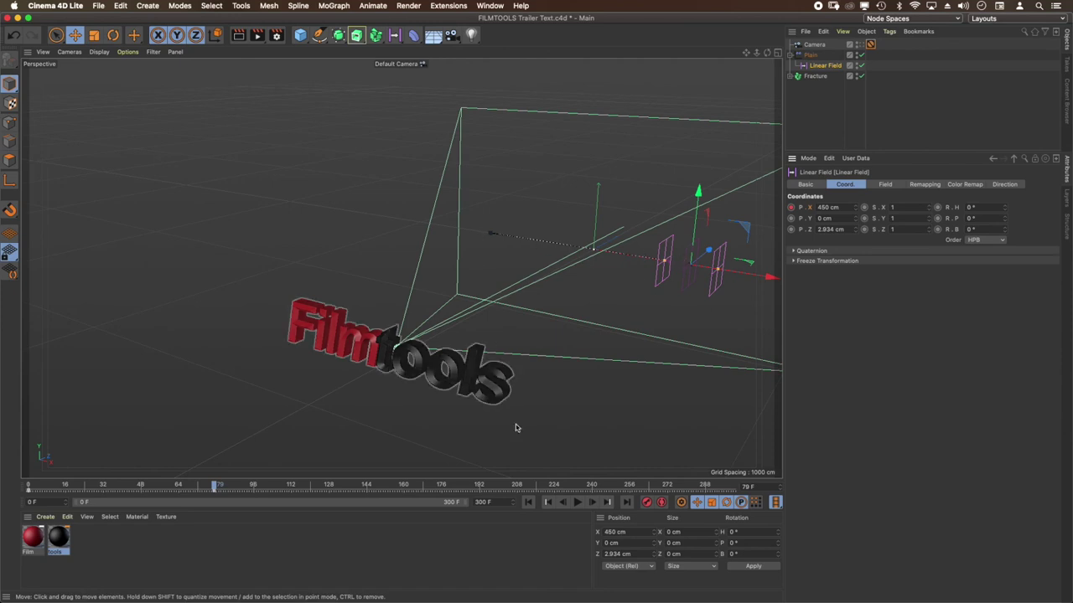
Preview the field sweep playing from the start, viewed through the scene Camera
left_click(529, 502)
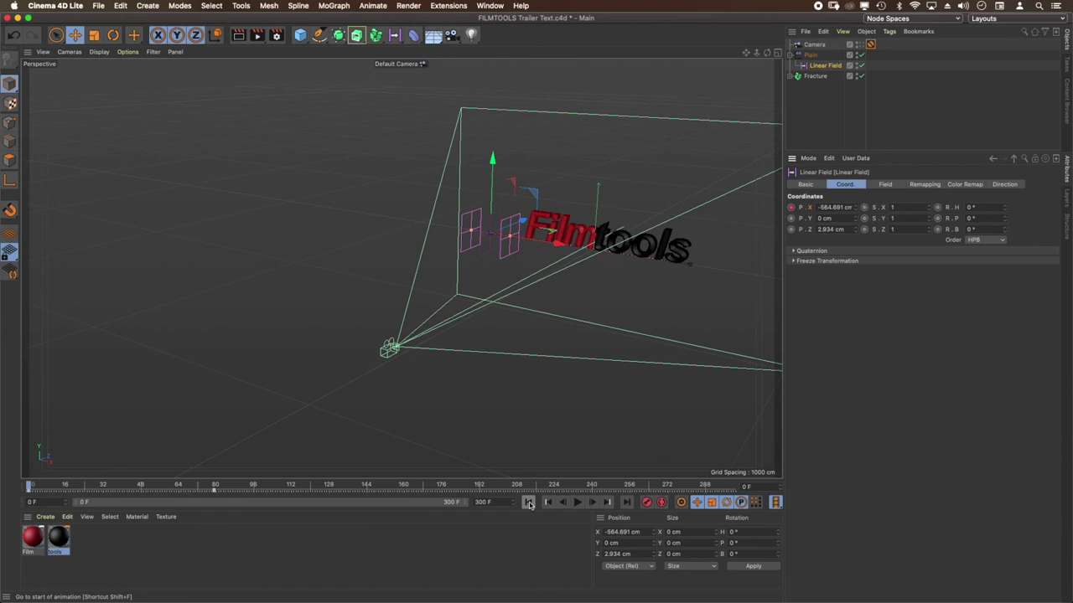
left_click(578, 503)
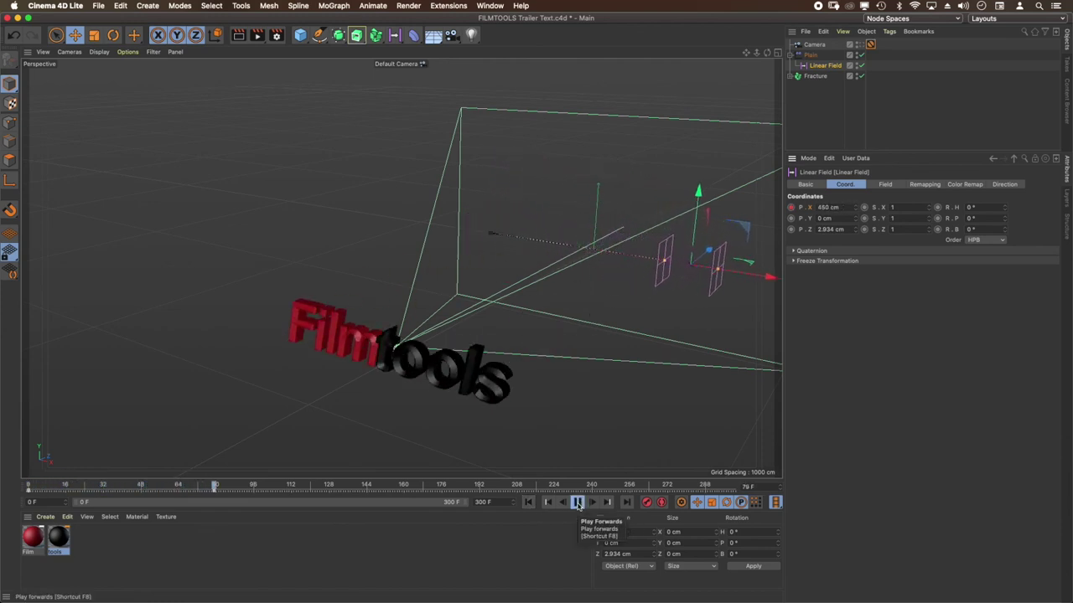
left_click(577, 503)
left_click(528, 503)
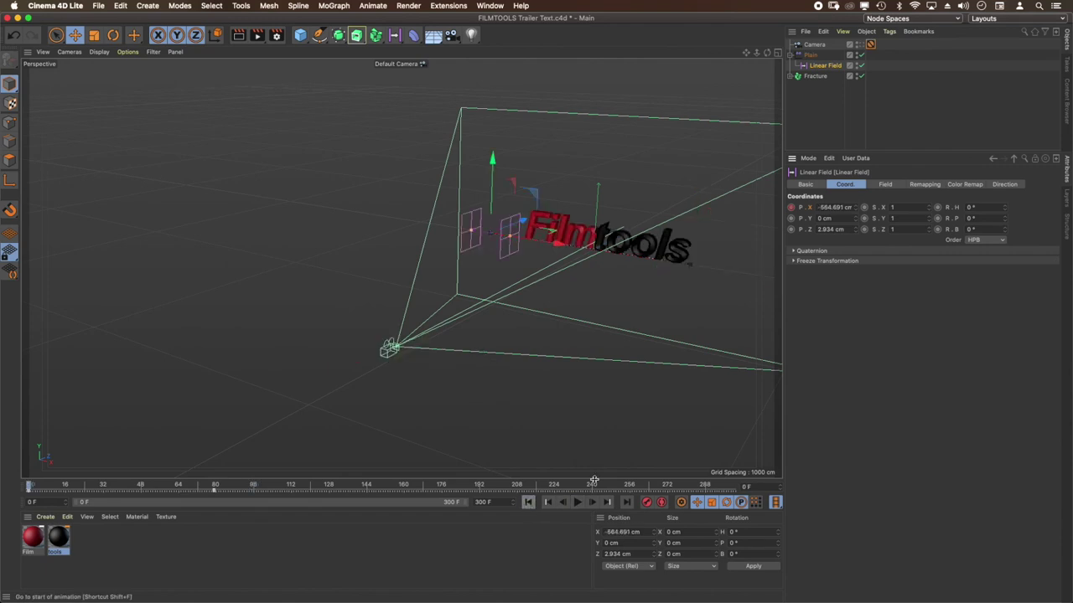
left_click(869, 45)
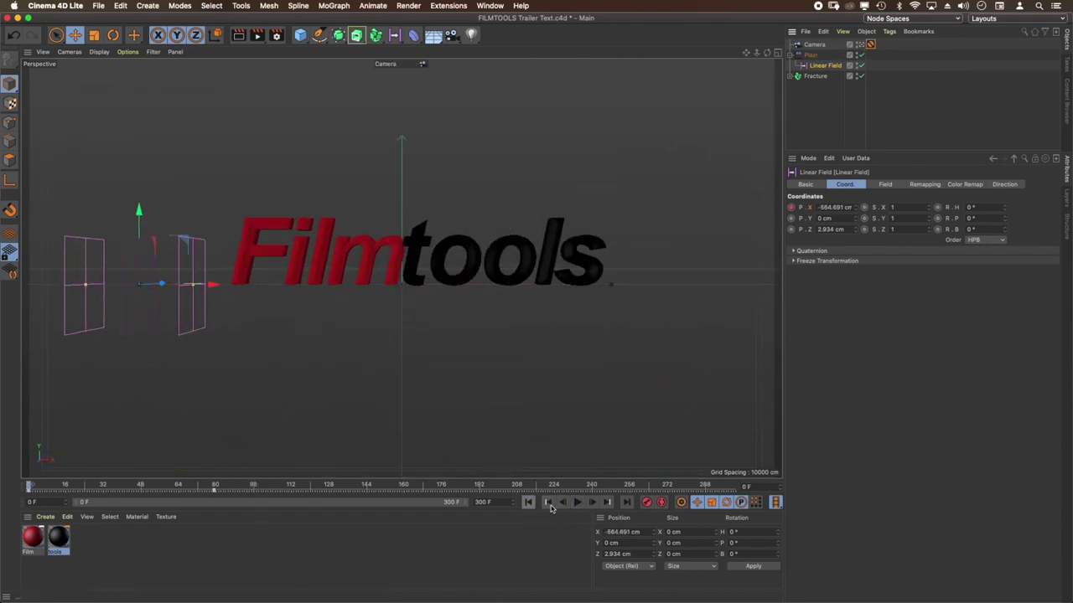
left_click(577, 503)
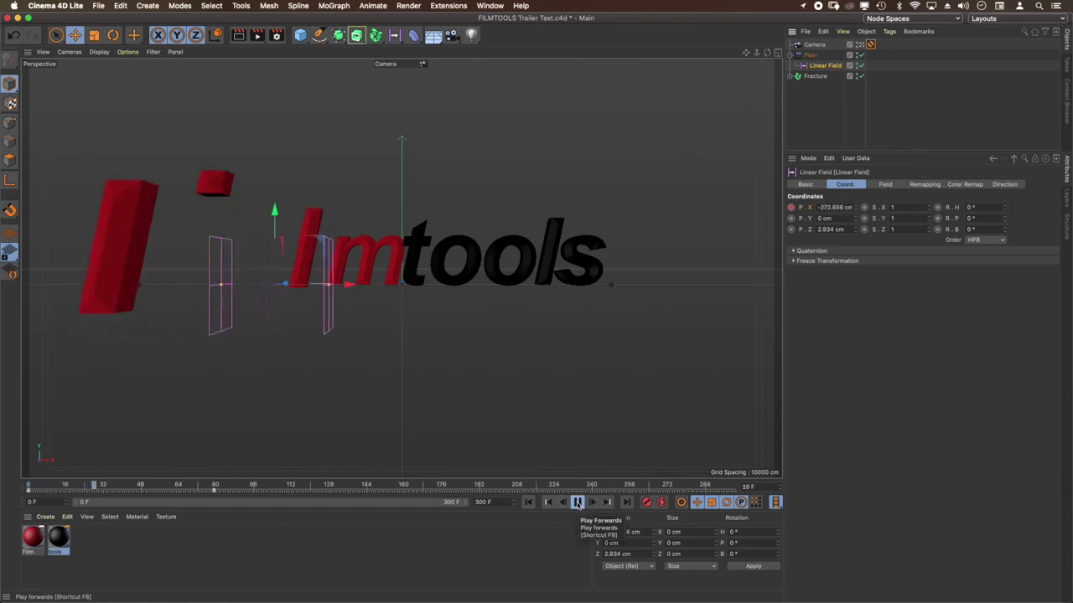
left_click(577, 503)
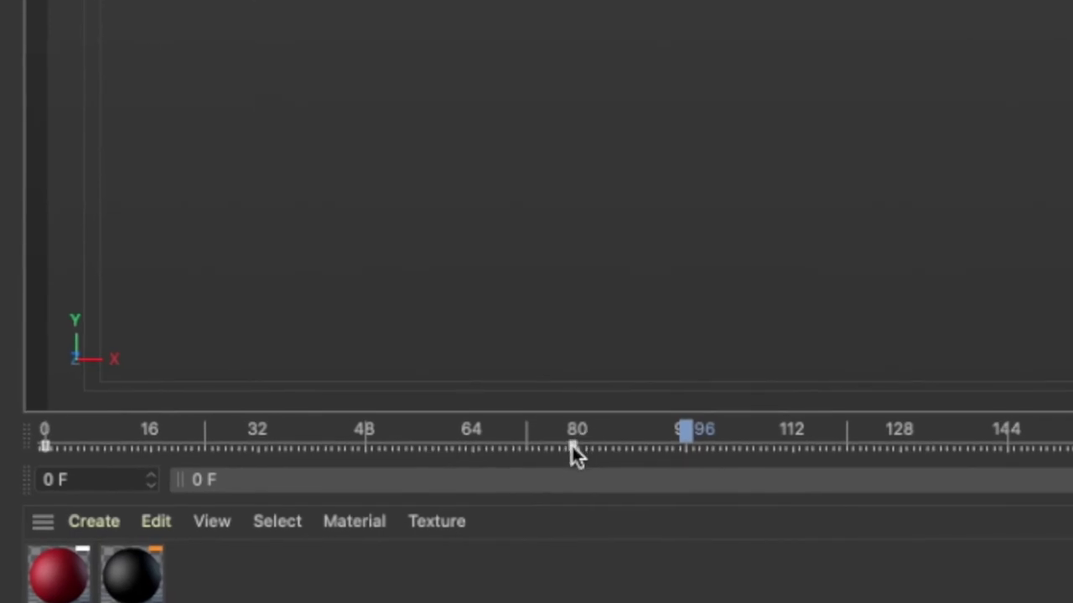
Move the Linear Field's end keyframe to frame 115, replay and scrub, then switch to the Animate layout
left_click(571, 445)
left_click_drag(800, 449, 807, 448)
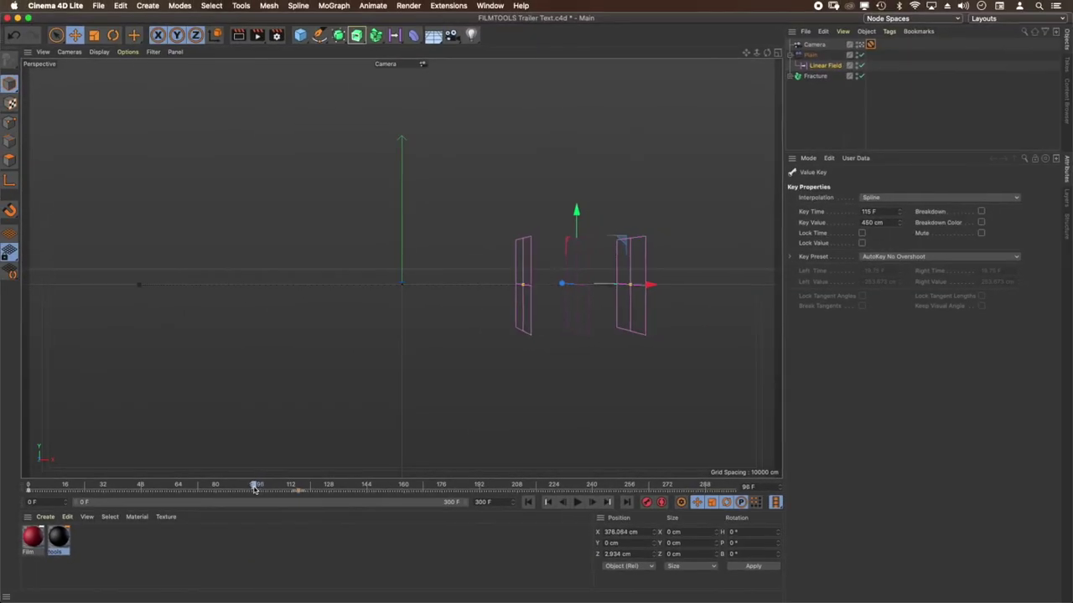
left_click_drag(253, 487, 12, 480)
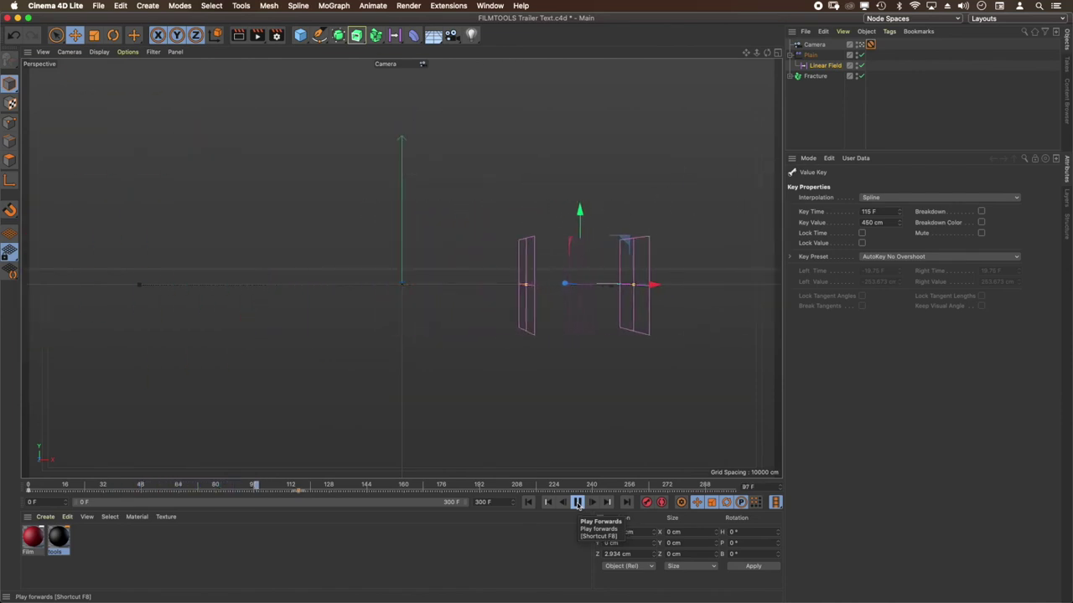
left_click(577, 503)
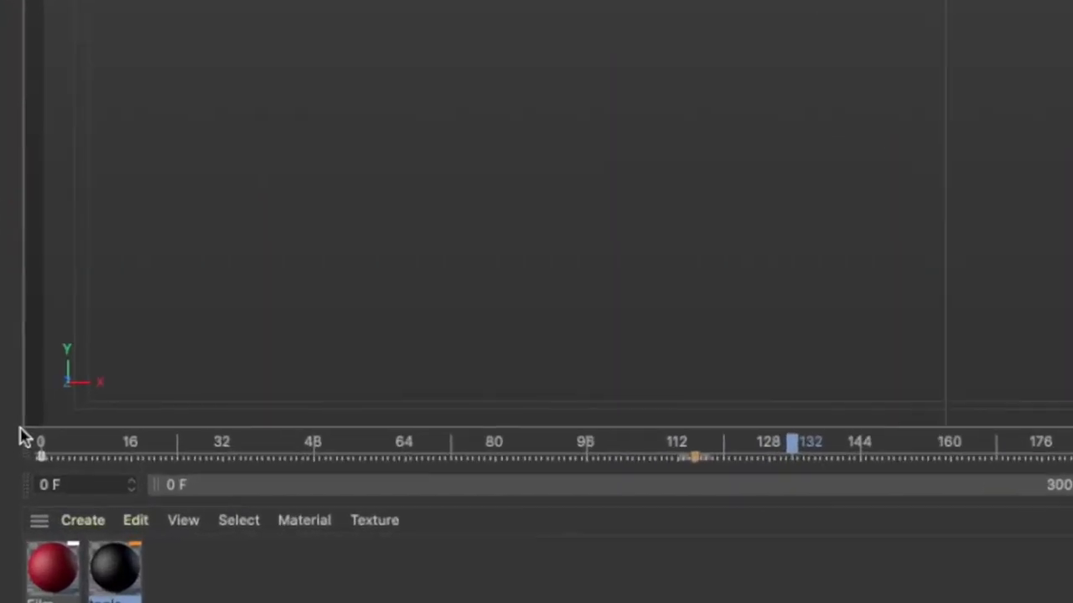
left_click_drag(488, 437, 46, 434)
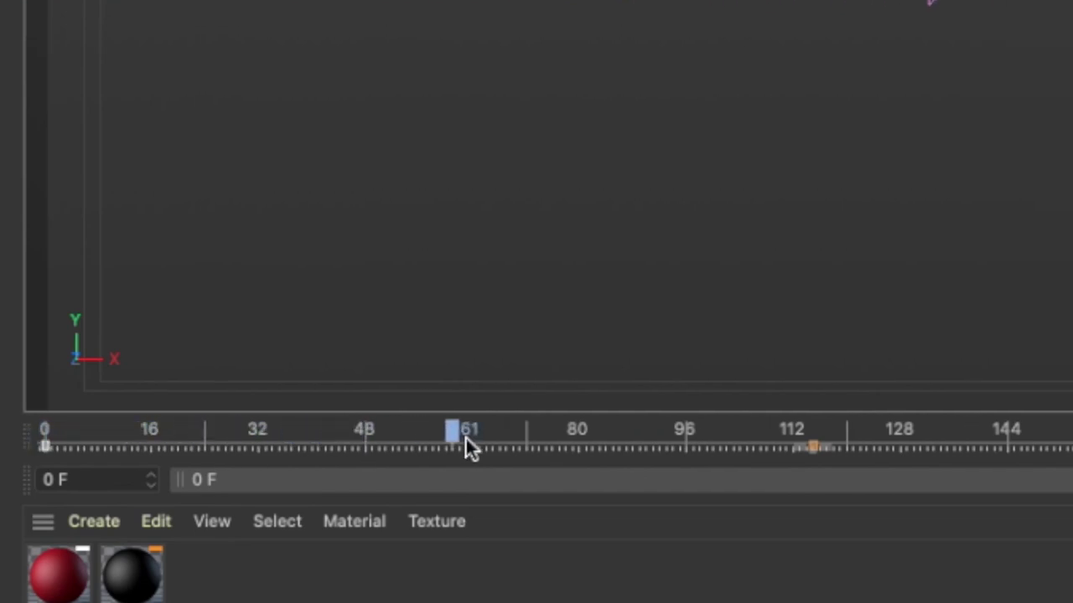
left_click_drag(819, 437, 33, 433)
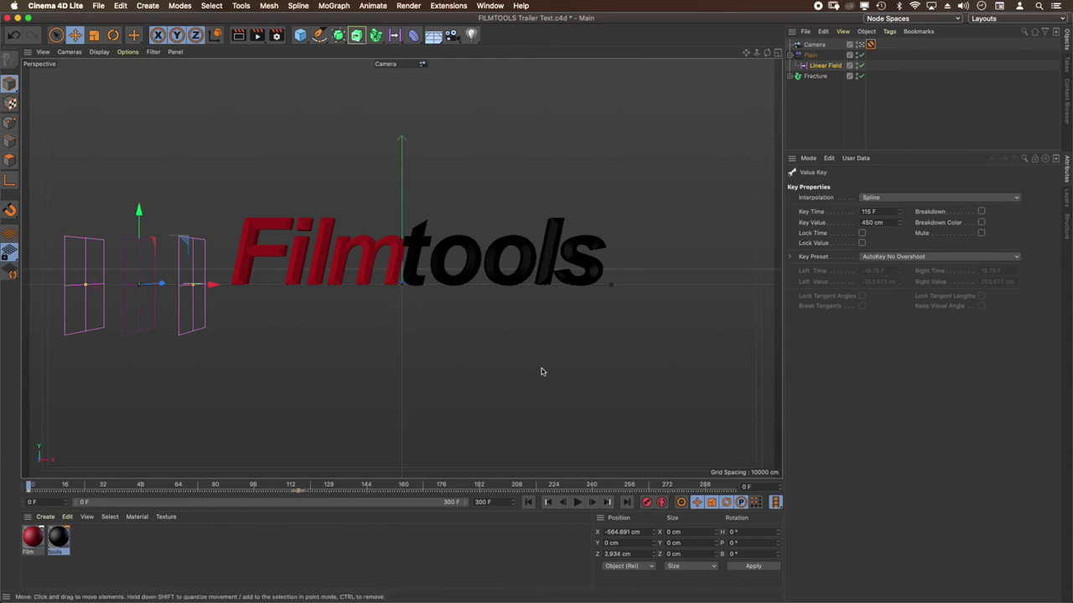
left_click(1002, 19)
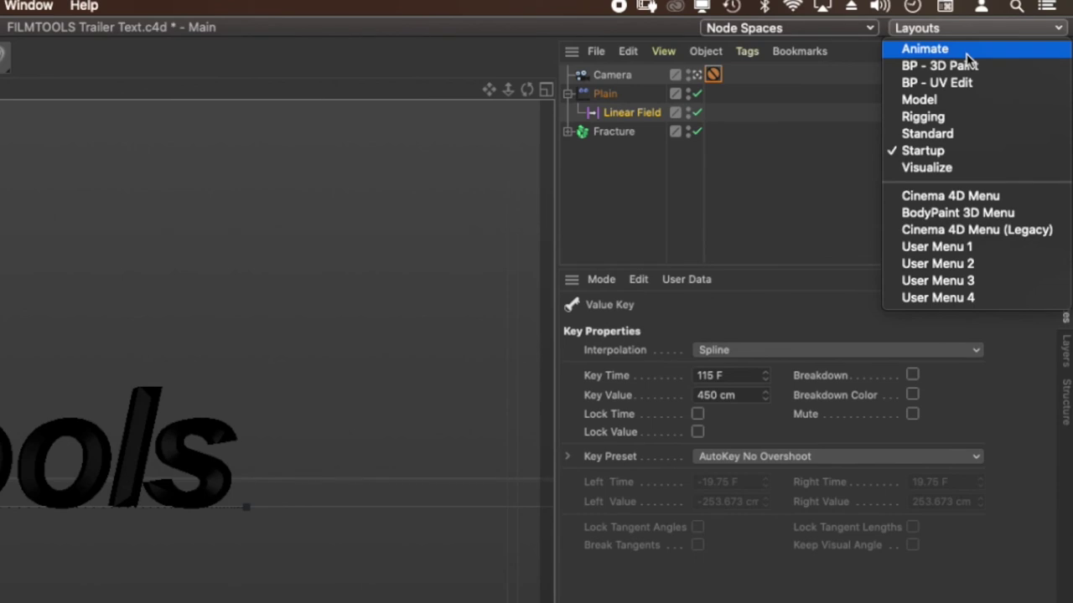
left_click(966, 54)
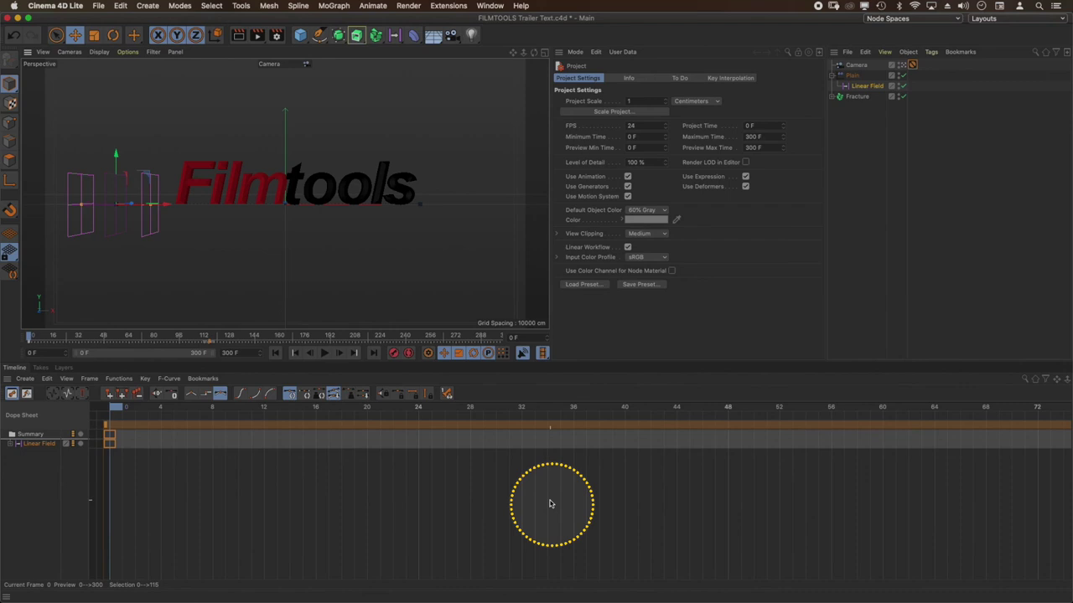
In the Dope Sheet, shift both Linear Field keyframes to span frames 185–300
key("h")
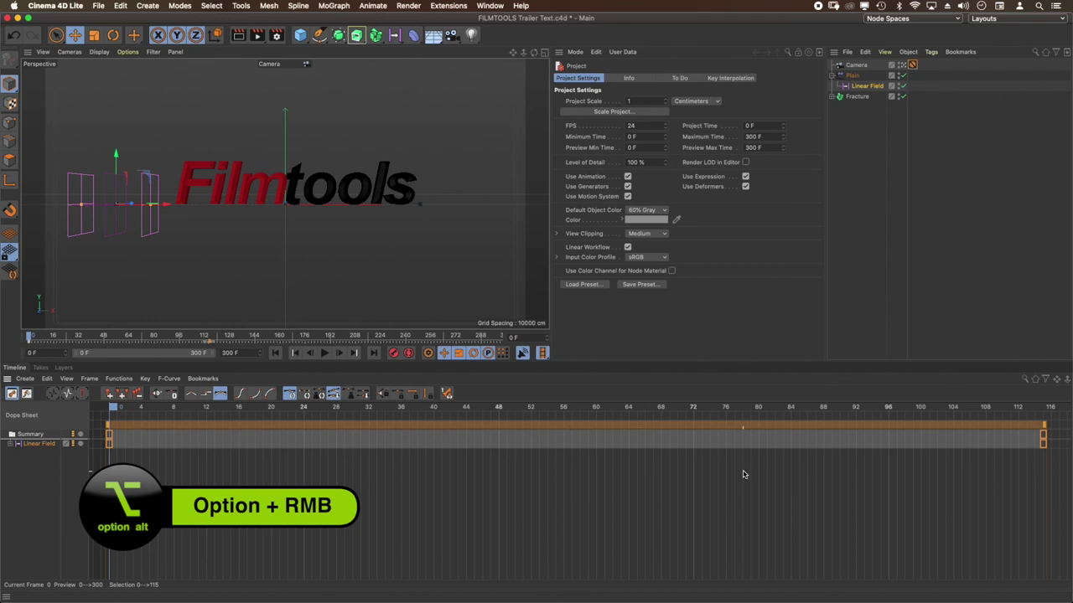
right_click_drag(761, 471, 880, 488, "alt")
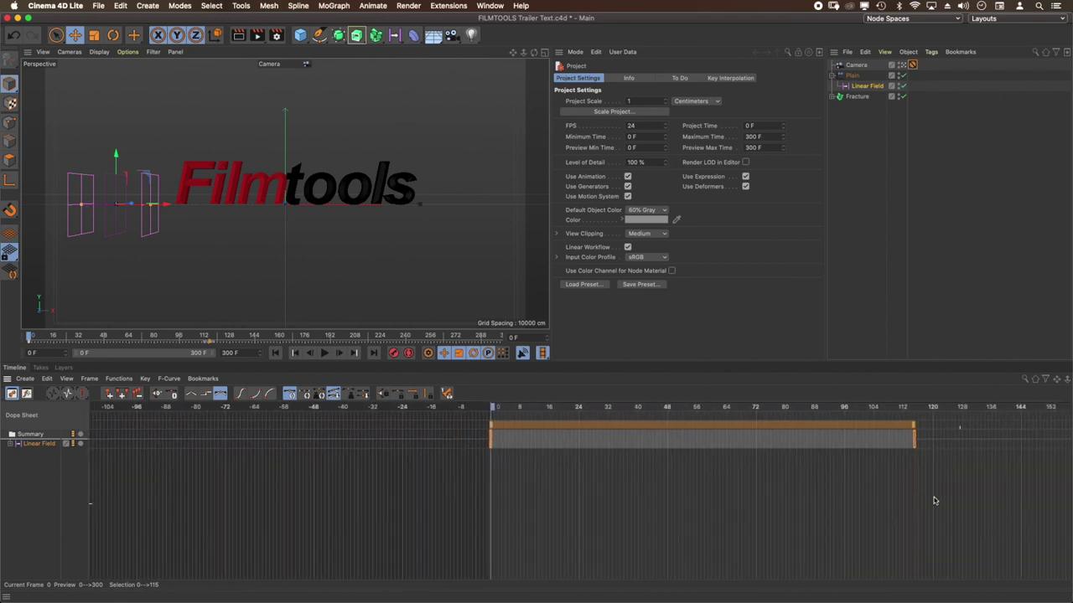
middle_click_drag(464, 505, 996, 505, "alt")
scroll(987, 504, "right", 5)
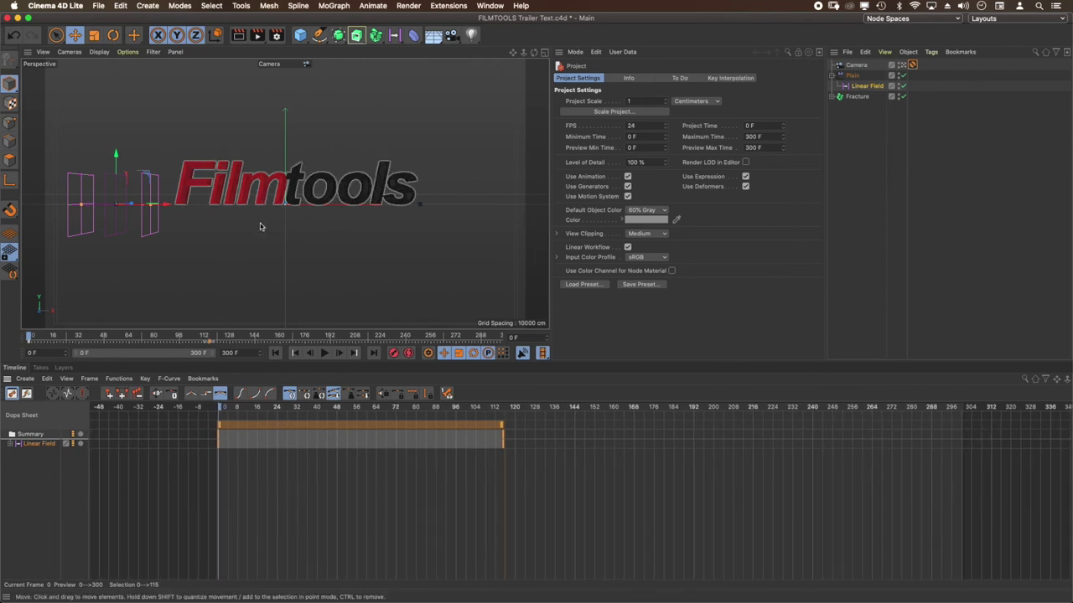
left_click_drag(551, 466, 191, 426)
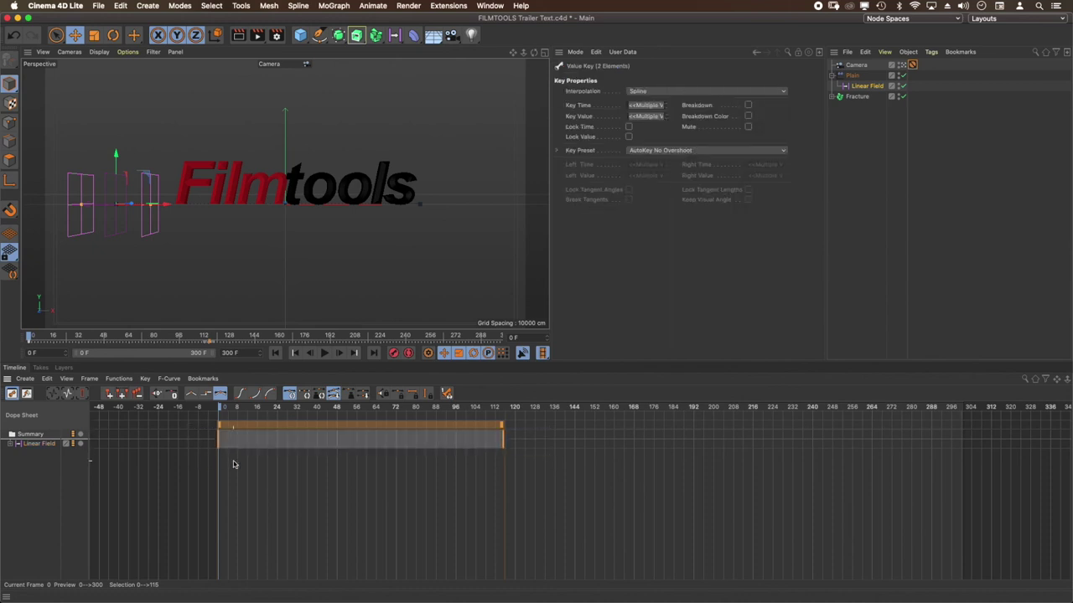
left_click_drag(341, 428, 798, 427)
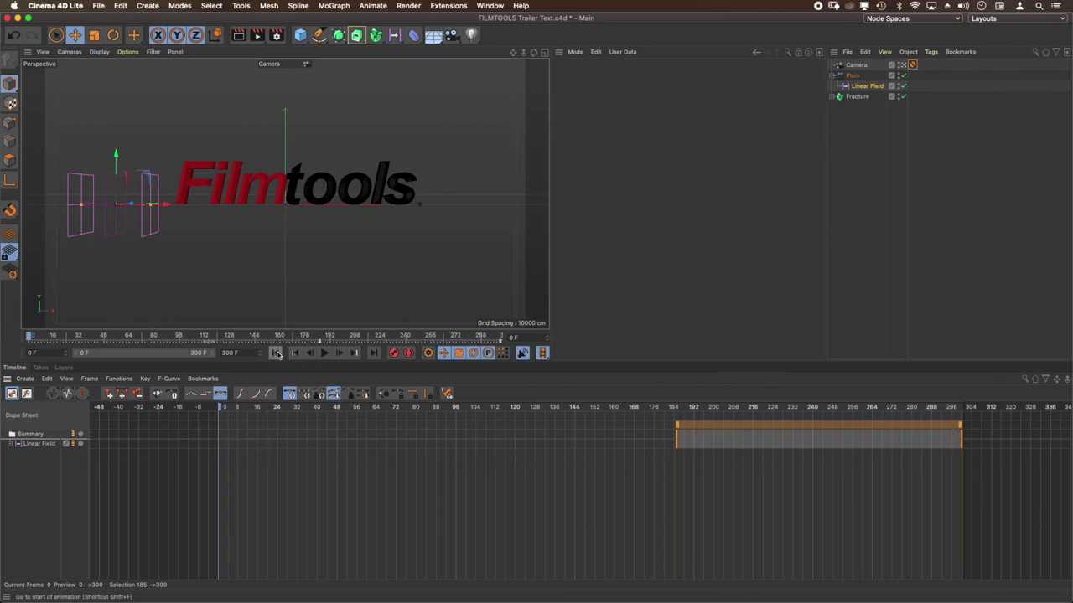
Play and scrub the animation to confirm Filmtools holds before breaking apart
left_click(323, 352)
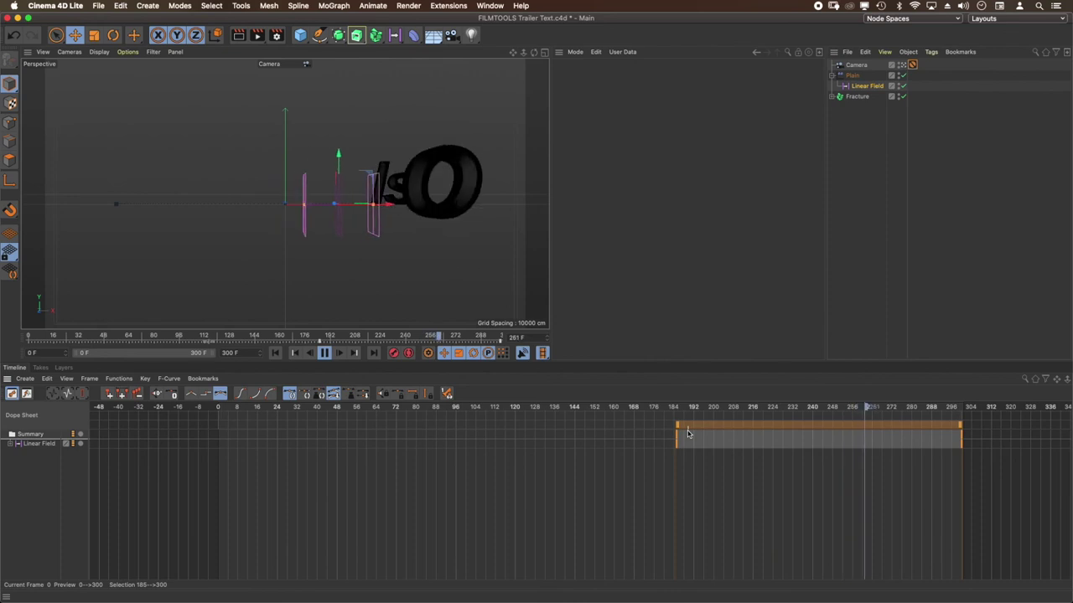
left_click(324, 353)
left_click_drag(381, 409, 826, 422)
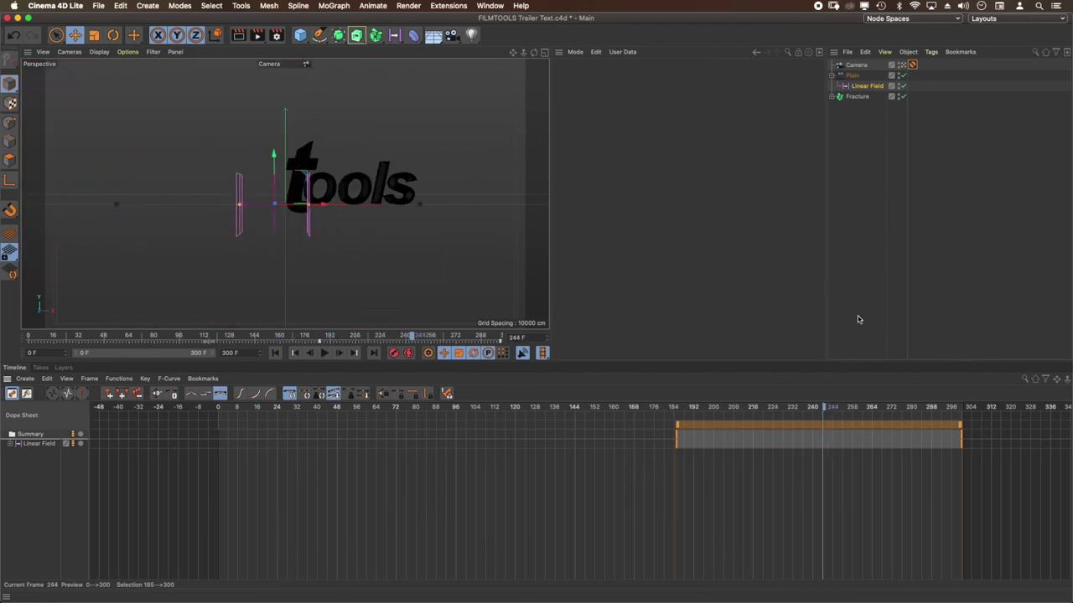
left_click(991, 20)
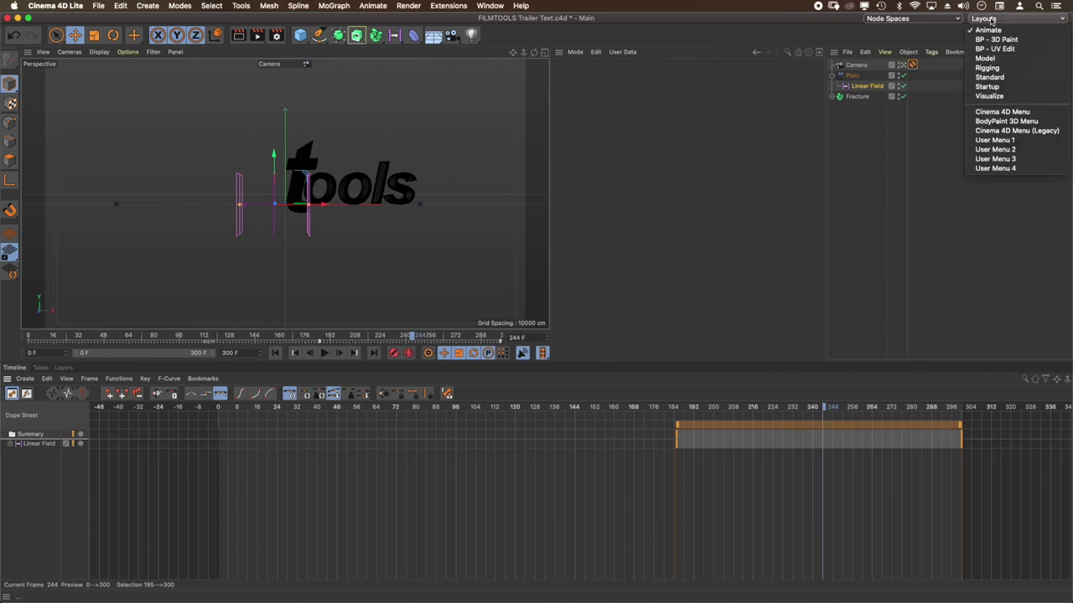
In the Standard layout, enable Plain effector rotation with R.H 75°, R.P -60°, R.B 6°
left_click(990, 77)
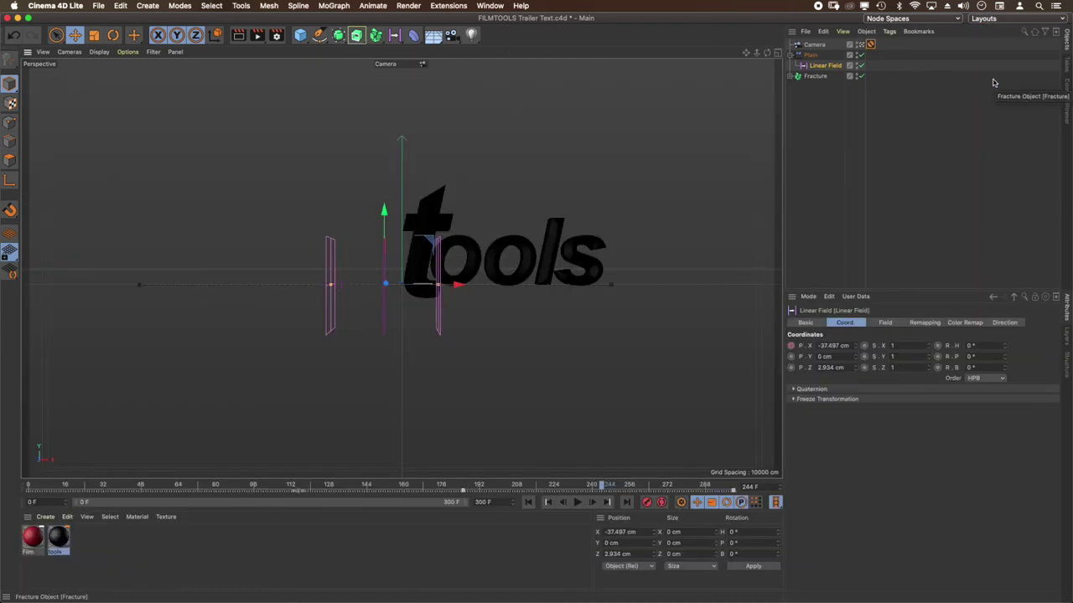
left_click(810, 55)
mouse_move(601, 489)
left_mouse_down()
mouse_move(455, 489)
mouse_move(602, 491)
mouse_move(589, 492)
left_mouse_up()
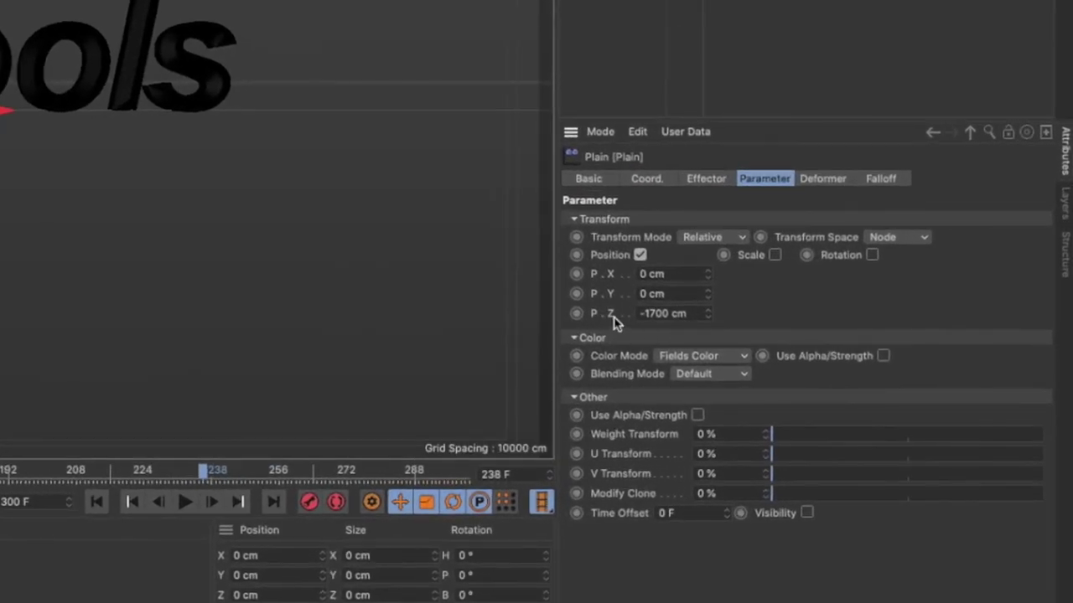
left_click(873, 256)
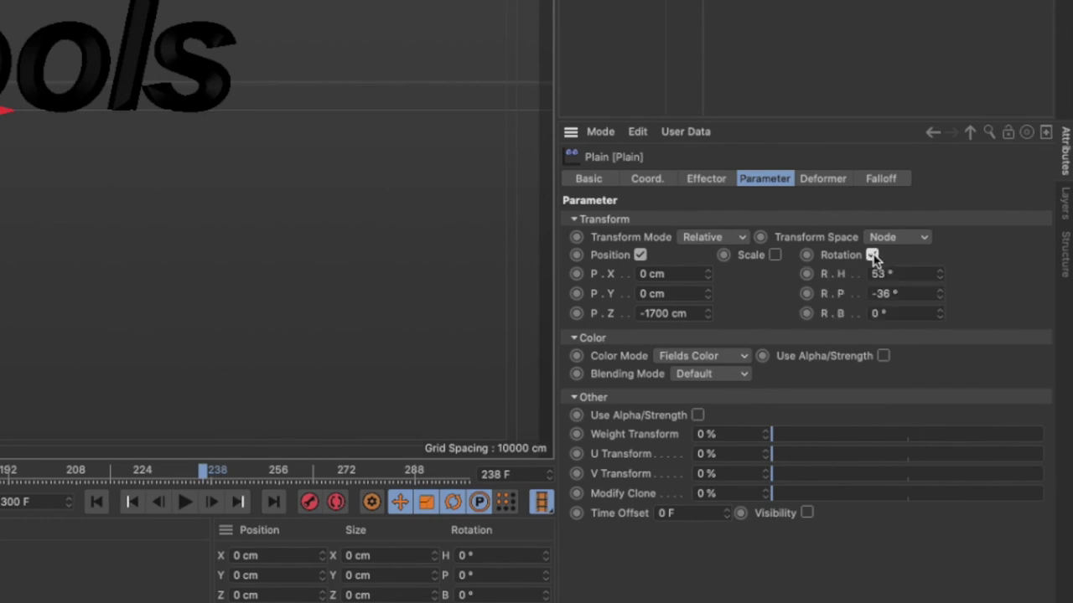
left_click_drag(939, 274, 940, 281)
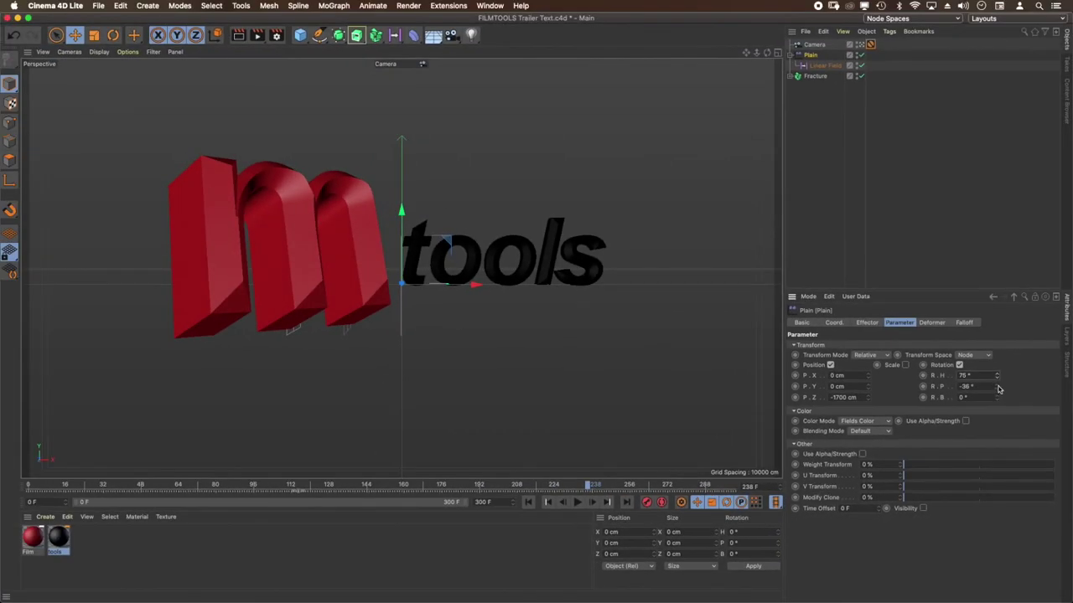
left_click_drag(998, 389, 972, 409)
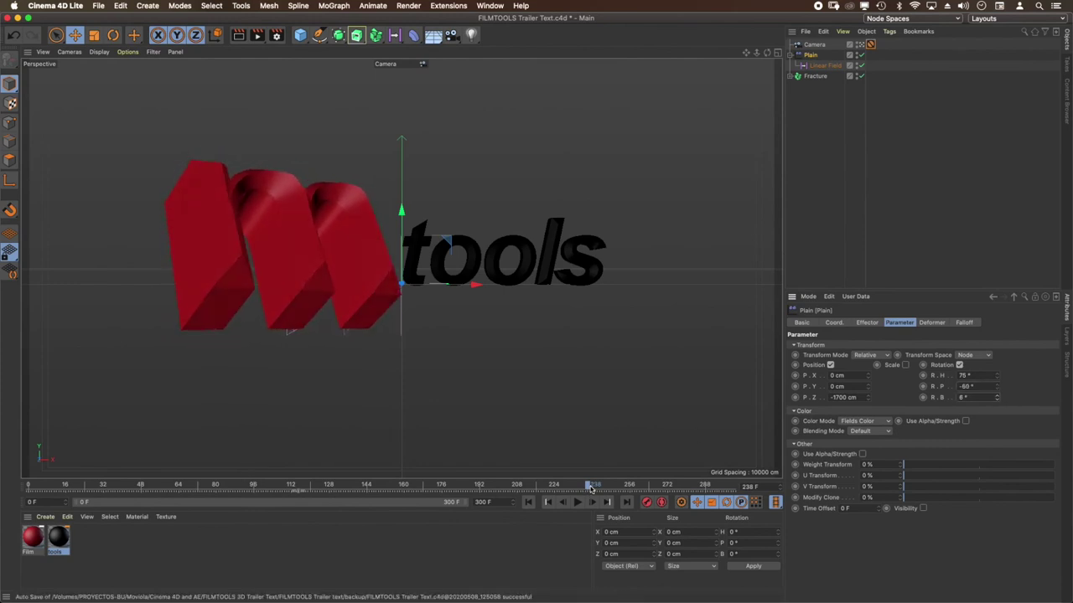
mouse_move(589, 489)
left_mouse_down()
mouse_move(401, 492)
mouse_move(670, 488)
mouse_move(578, 486)
left_mouse_up()
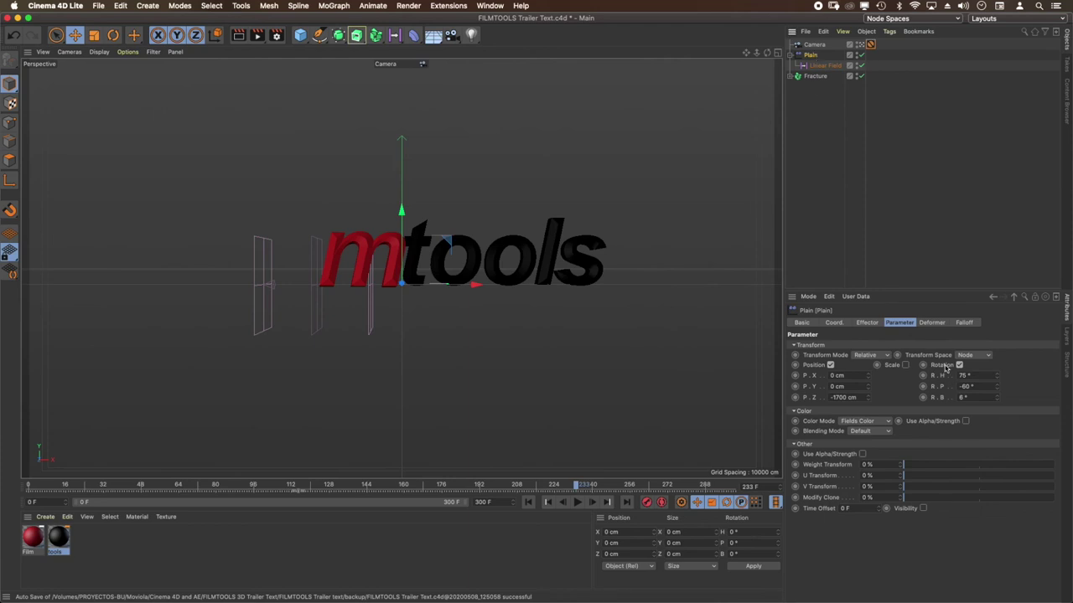
left_click_drag(584, 486, 611, 475)
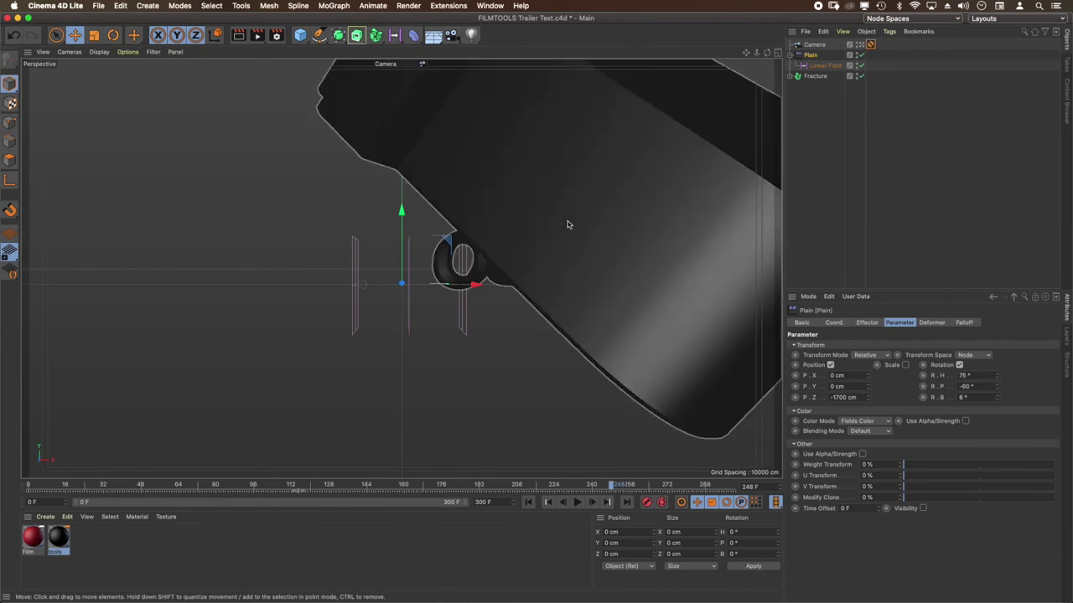
left_click_drag(612, 487, 591, 490)
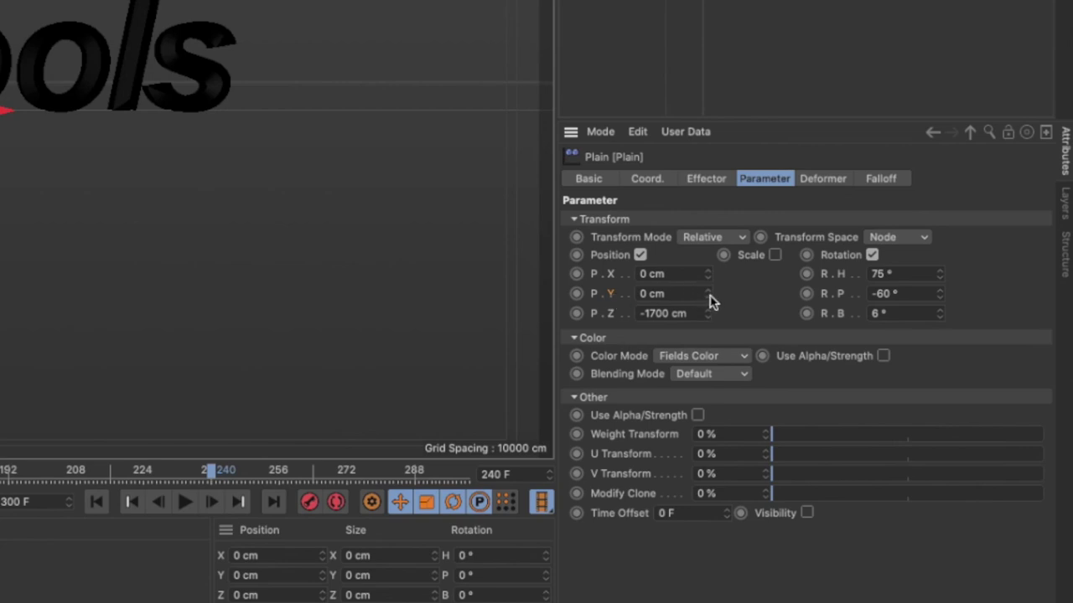
Lower the Plain effector's P.Y offset to -101 cm, checking the pieces around frame 245
left_click_drag(708, 300, 710, 303)
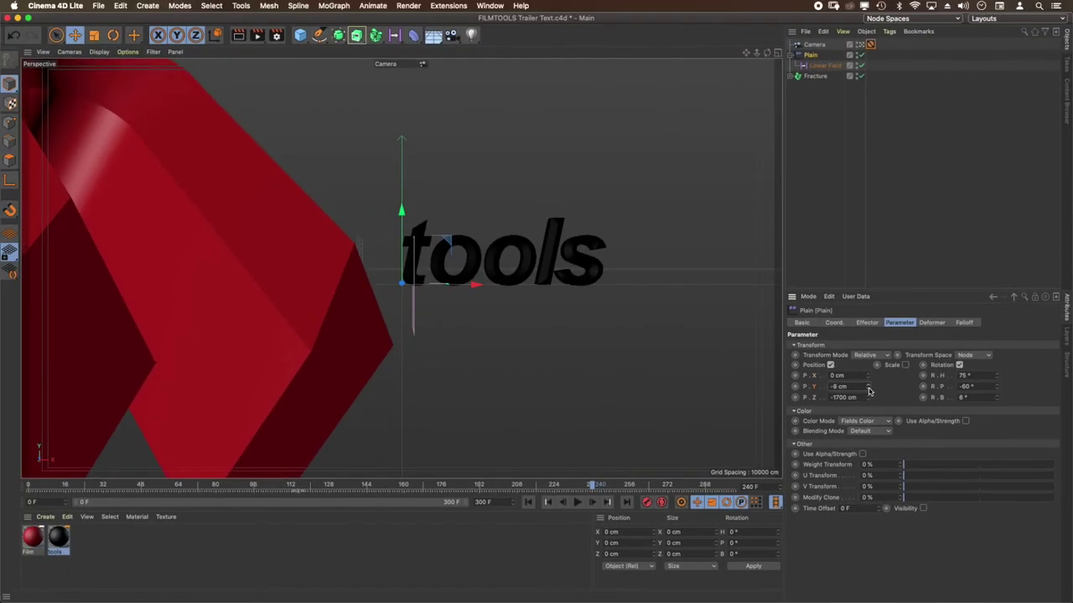
left_click_drag(868, 389, 868, 391)
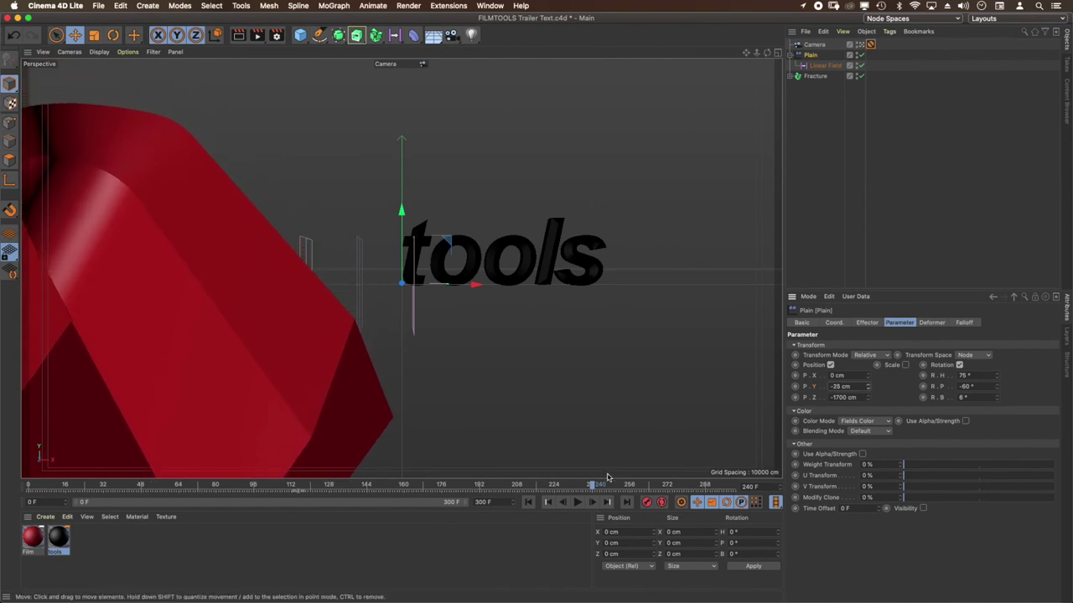
left_click_drag(609, 486, 614, 488)
left_click_drag(868, 389, 869, 410)
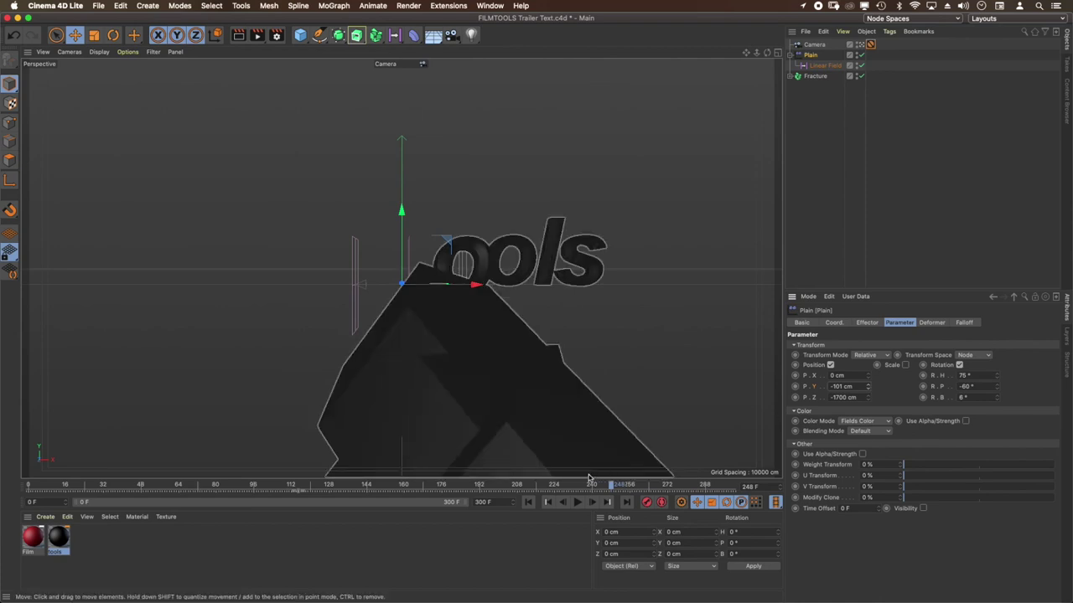